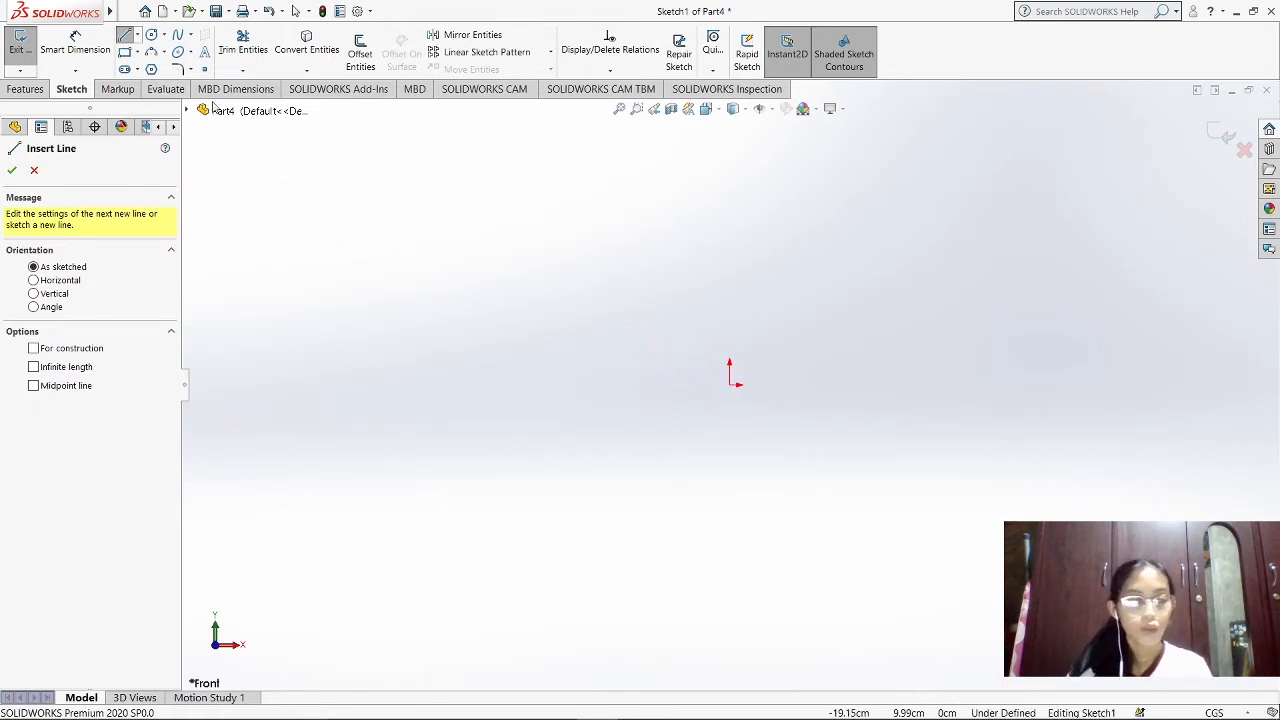
Sketch a vertical construction centerline running straight up from the origin
{"action": "left_click", "coordinate": [140, 37]}
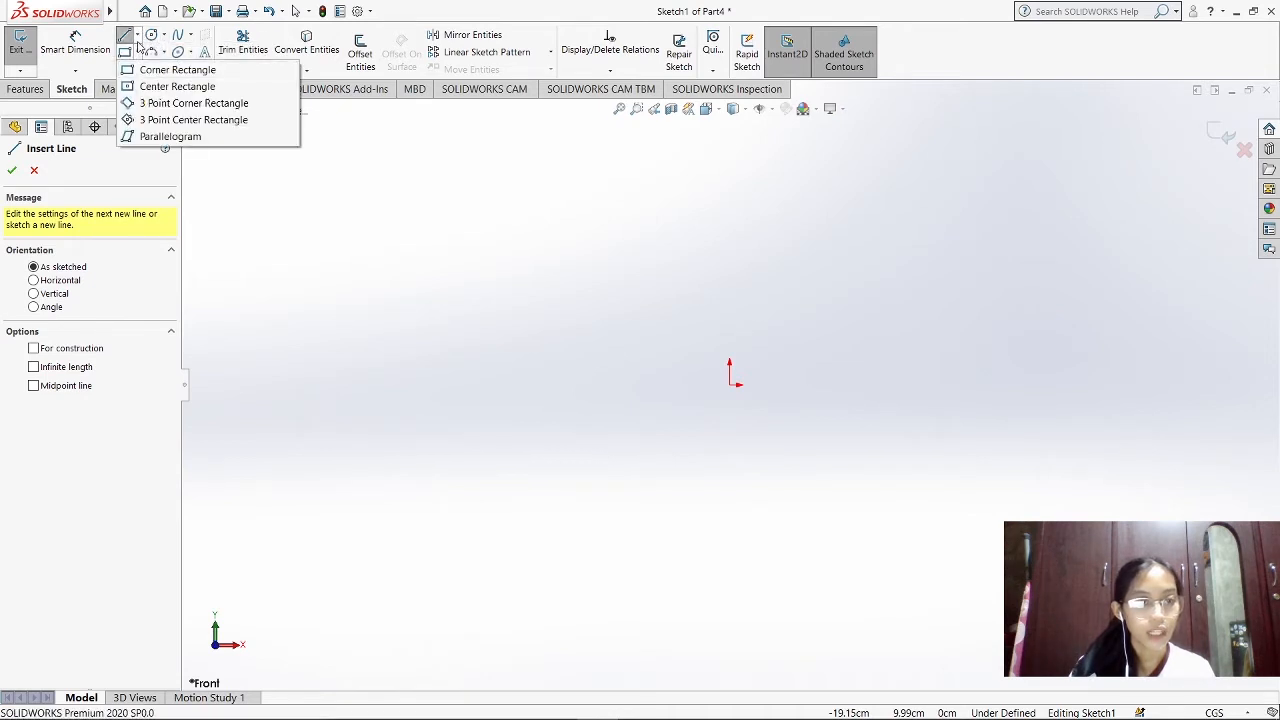
{"action": "left_click", "coordinate": [145, 69]}
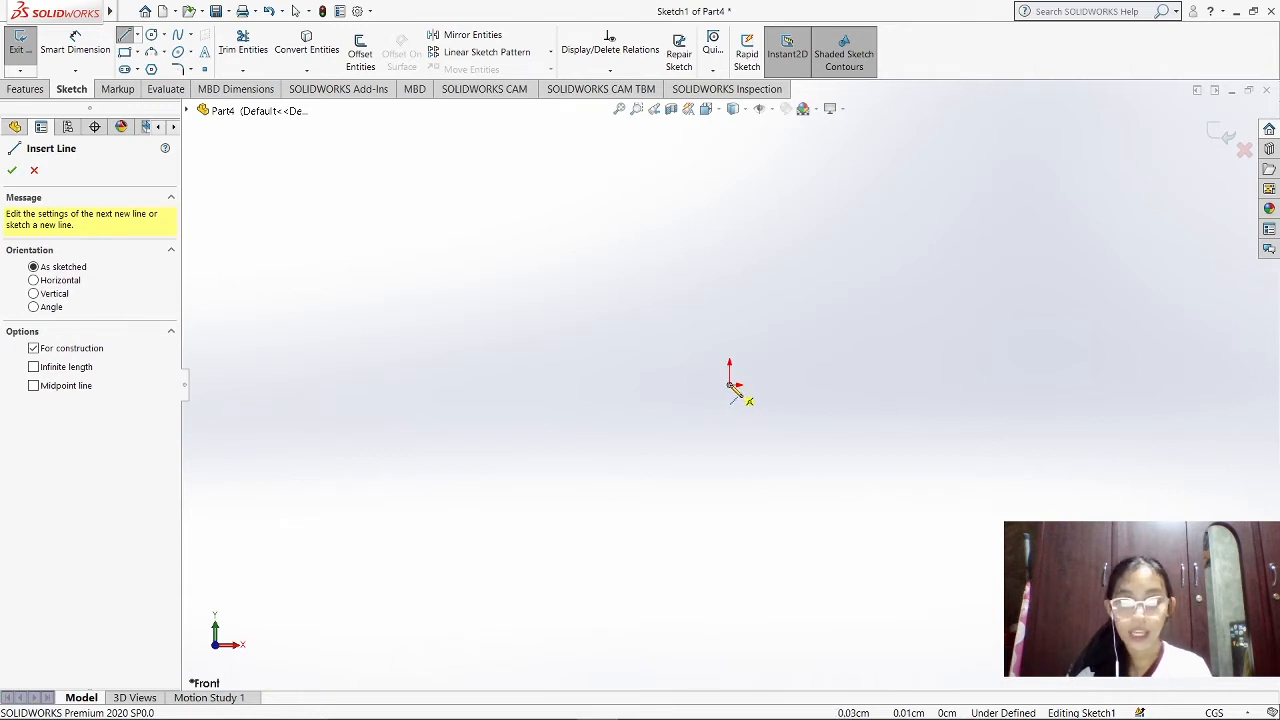
{"action": "left_click", "coordinate": [731, 388]}
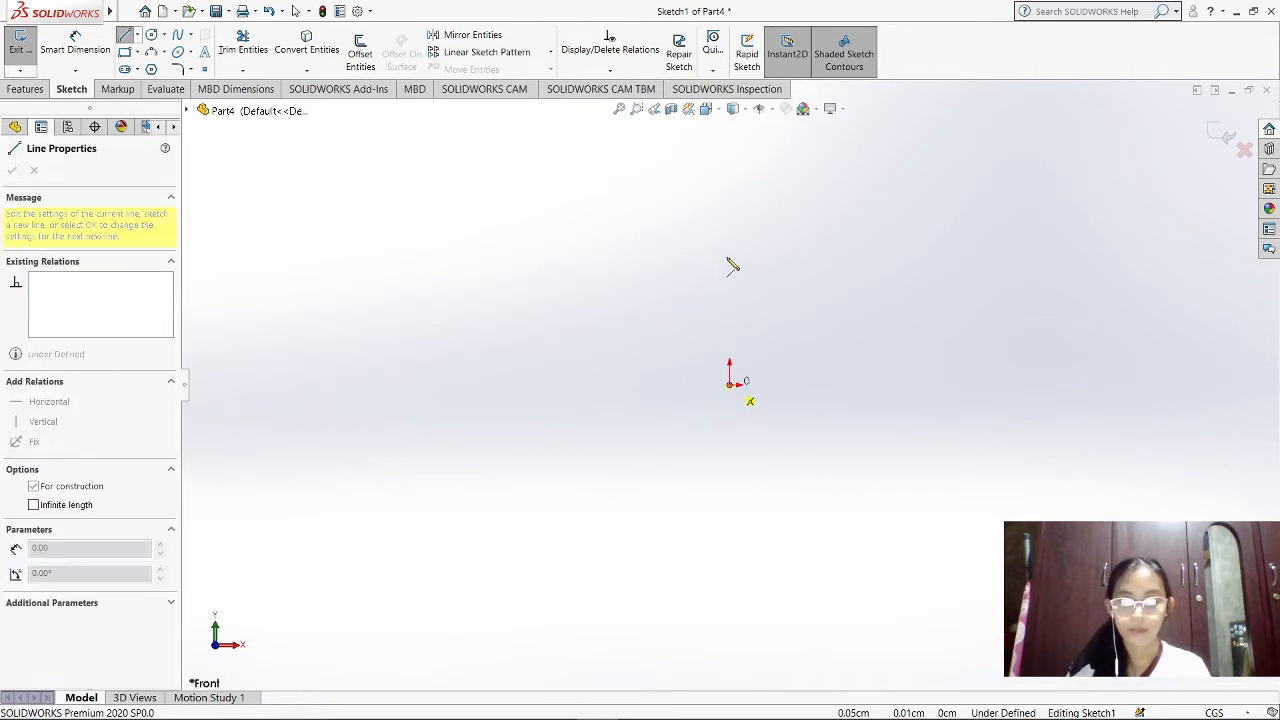
{"action": "scroll", "coordinate": [735, 230], "scroll_direction": "up", "scroll_amount": 5}
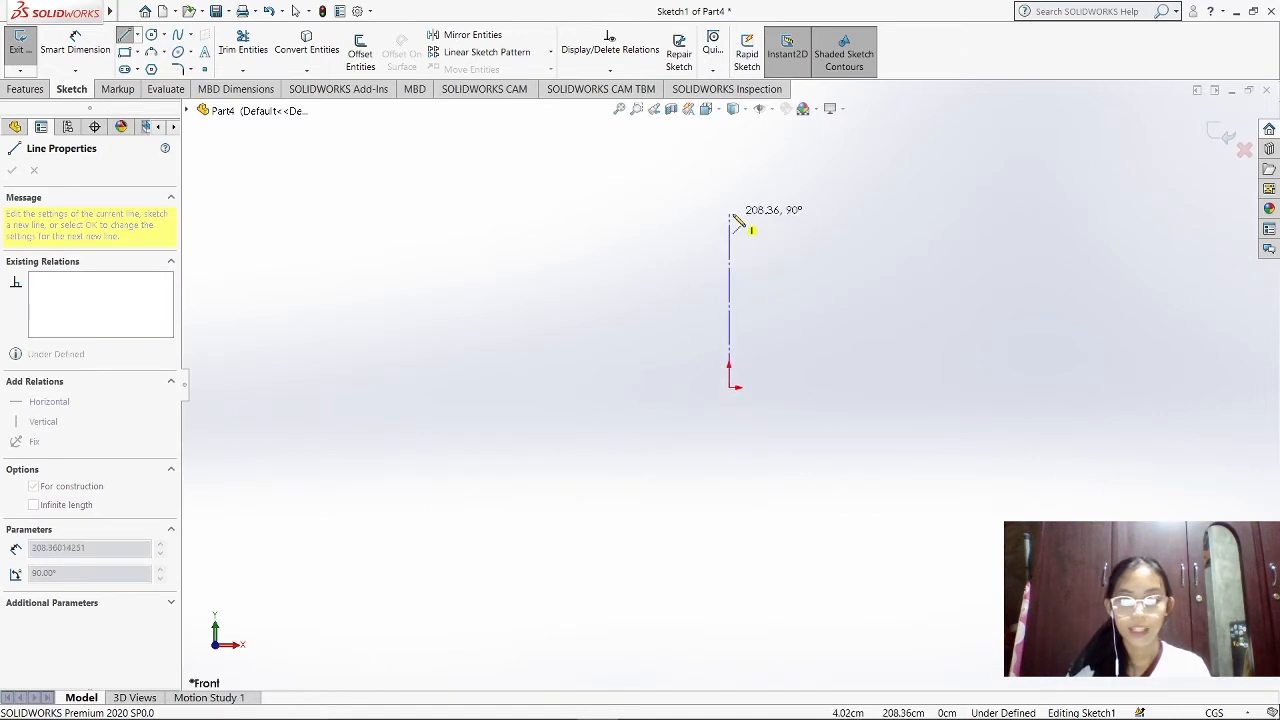
{"action": "left_click", "coordinate": [730, 200]}
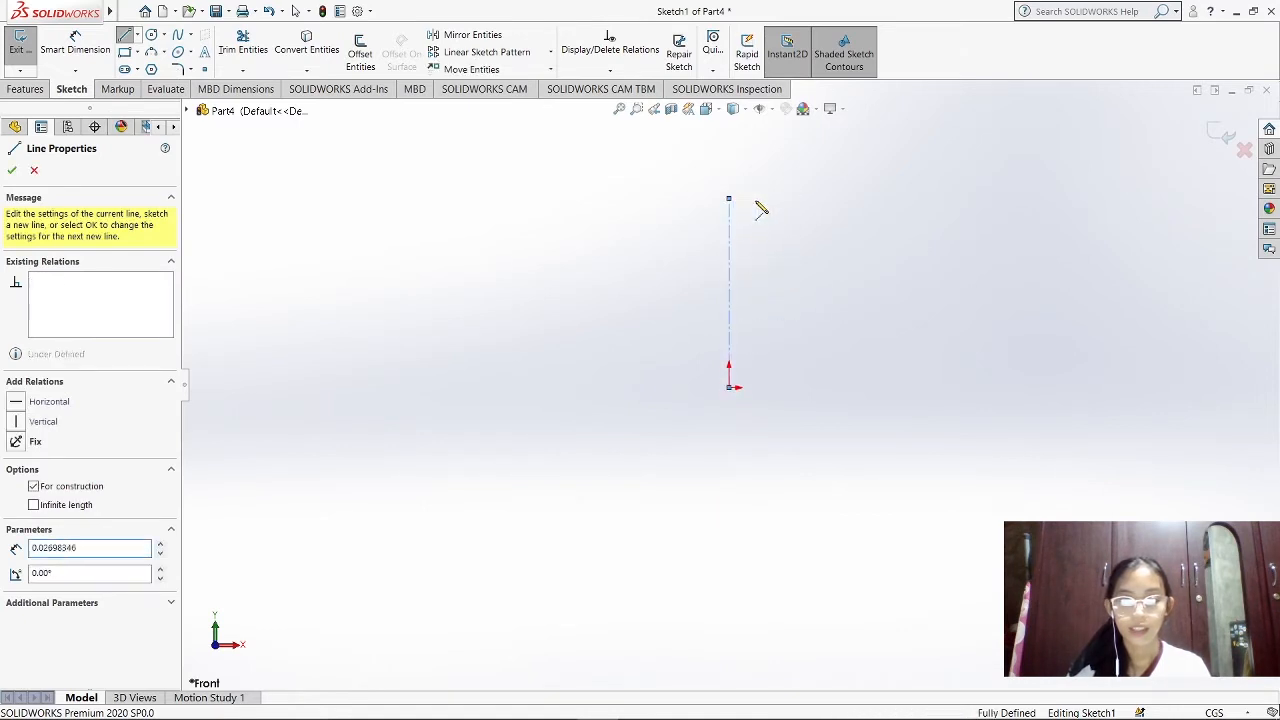
{"action": "key", "text": "Escape"}
Sketch a second vertical centerline about 201 cm long running down from the origin
{"action": "left_click", "coordinate": [137, 35]}
{"action": "left_click", "coordinate": [149, 52]}
{"action": "left_click", "coordinate": [729, 388]}
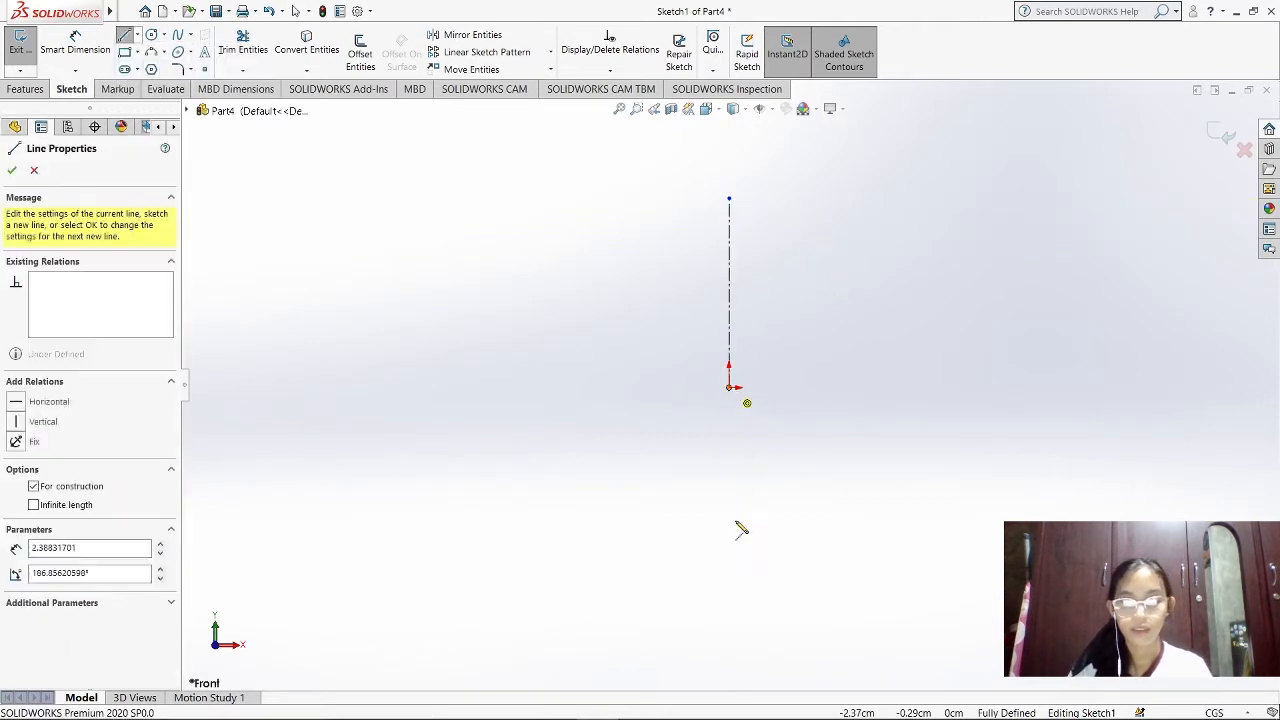
{"action": "left_click", "coordinate": [731, 556]}
{"action": "key", "text": "Escape"}
Sketch a horizontal centerline from the origin toward positive X, shorter than the vertical ones
{"action": "left_click", "coordinate": [137, 35]}
{"action": "left_click", "coordinate": [149, 52]}
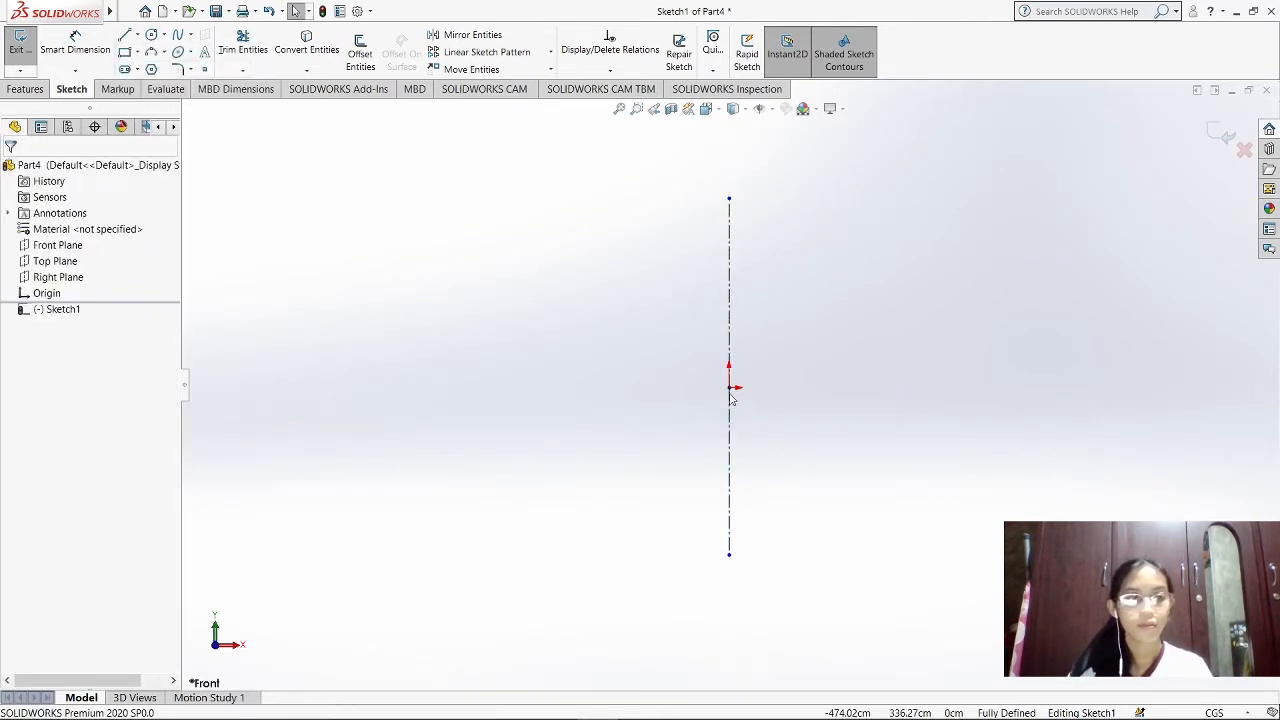
{"action": "left_click", "coordinate": [729, 388]}
{"action": "left_click", "coordinate": [851, 388]}
{"action": "key", "text": "Escape"}
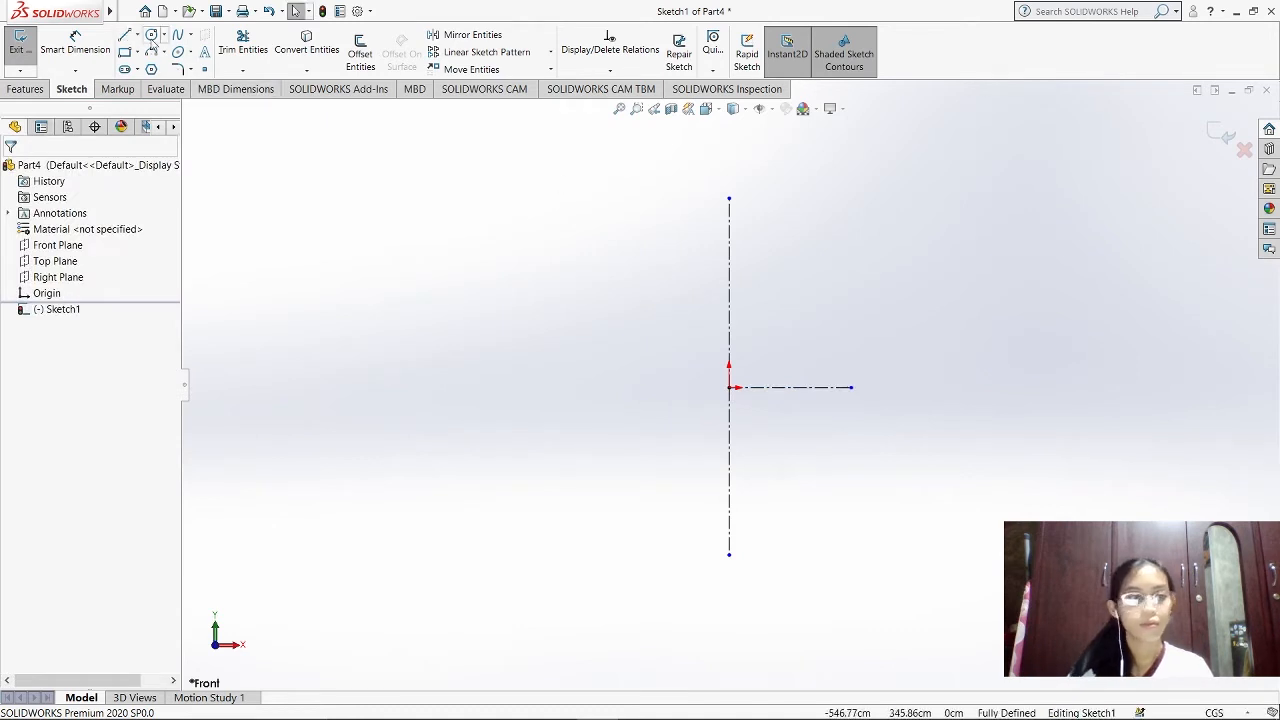
Sketch a horizontal centerline about 149 cm long from the origin toward negative X
{"action": "left_click", "coordinate": [137, 35]}
{"action": "left_click", "coordinate": [149, 52]}
{"action": "left_click", "coordinate": [729, 388]}
{"action": "left_click", "coordinate": [605, 388]}
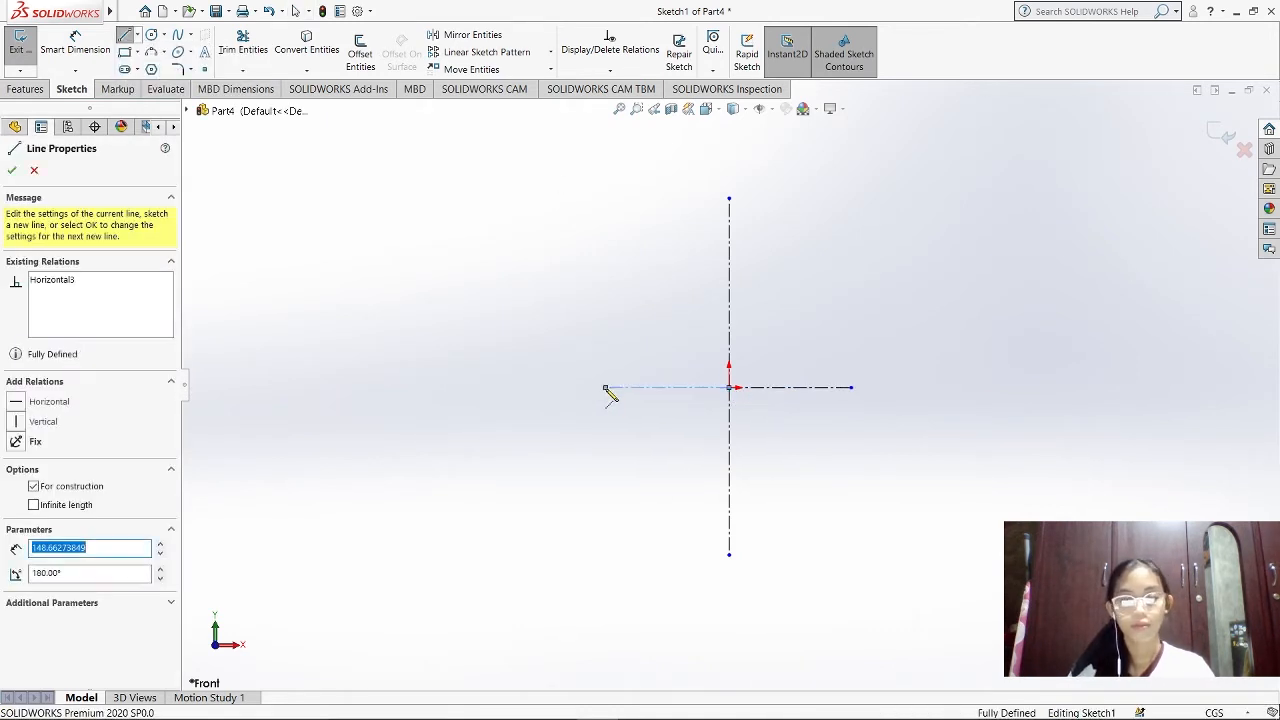
{"action": "key", "text": "Escape"}
Sketch a short separate horizontal centerline to the upper left of the main cross, about 80 cm above the origin
{"action": "left_click", "coordinate": [137, 35]}
{"action": "left_click", "coordinate": [150, 65]}
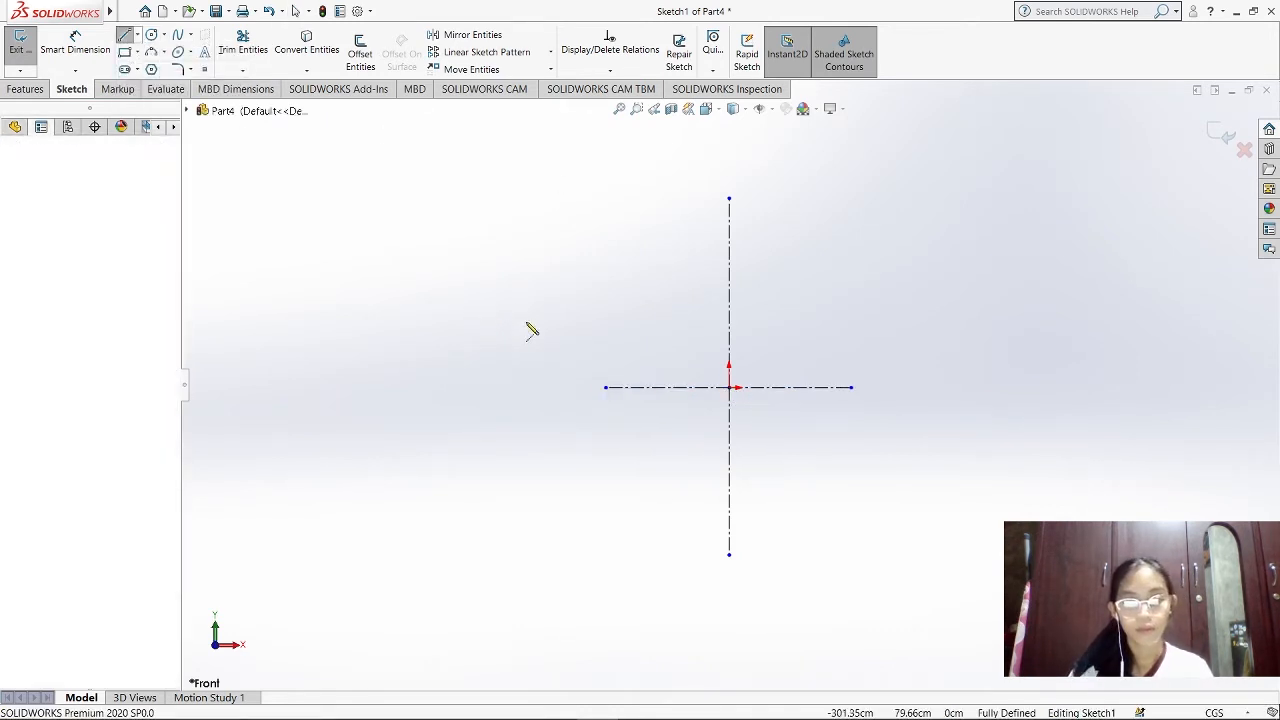
{"action": "left_click", "coordinate": [477, 321]}
{"action": "left_click", "coordinate": [577, 321]}
{"action": "key", "text": "Escape"}
Sketch a vertical centerline about 76 cm long upward from the midpoint of the short separate horizontal centerline
{"action": "left_click", "coordinate": [137, 35]}
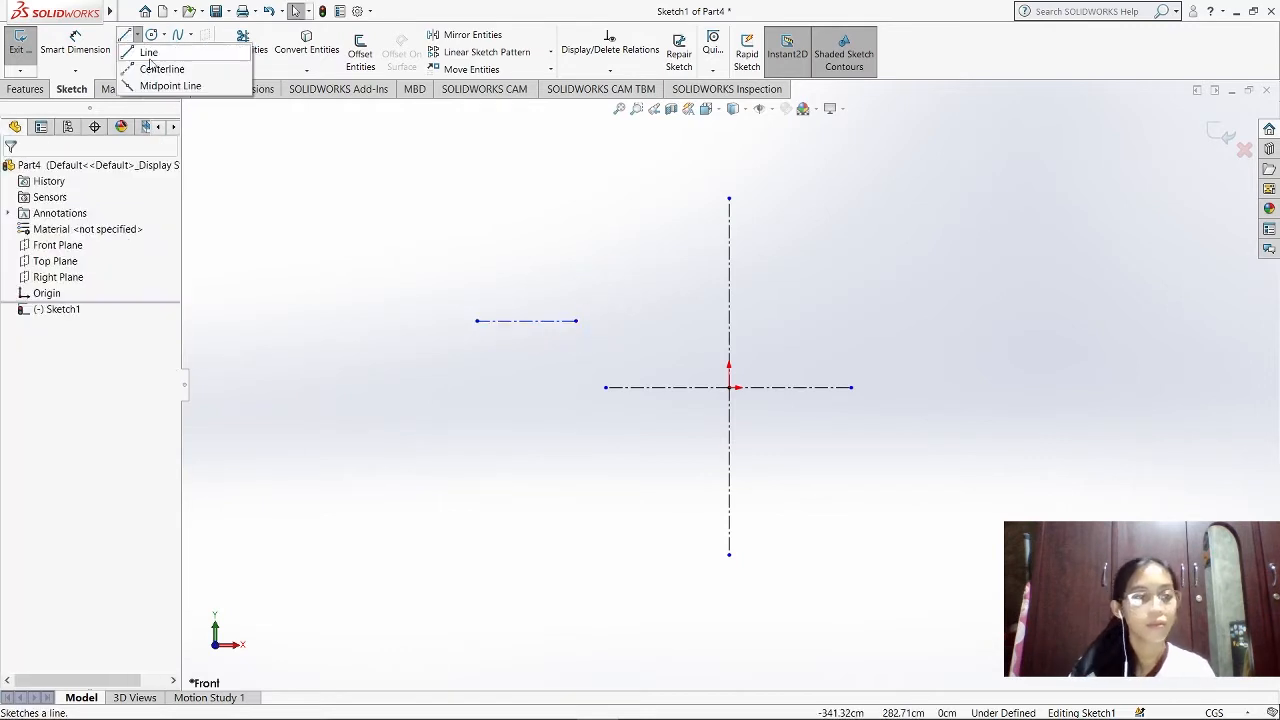
{"action": "left_click", "coordinate": [152, 68]}
{"action": "left_click", "coordinate": [526, 321]}
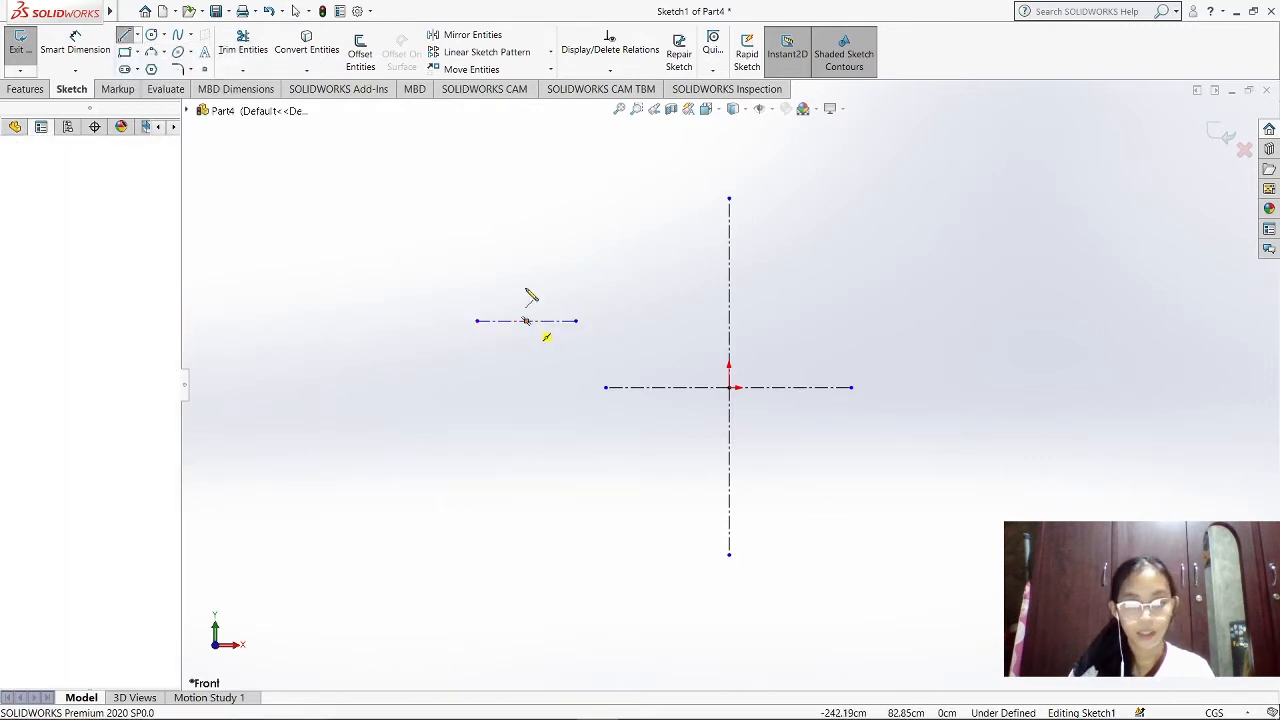
{"action": "left_click", "coordinate": [527, 259]}
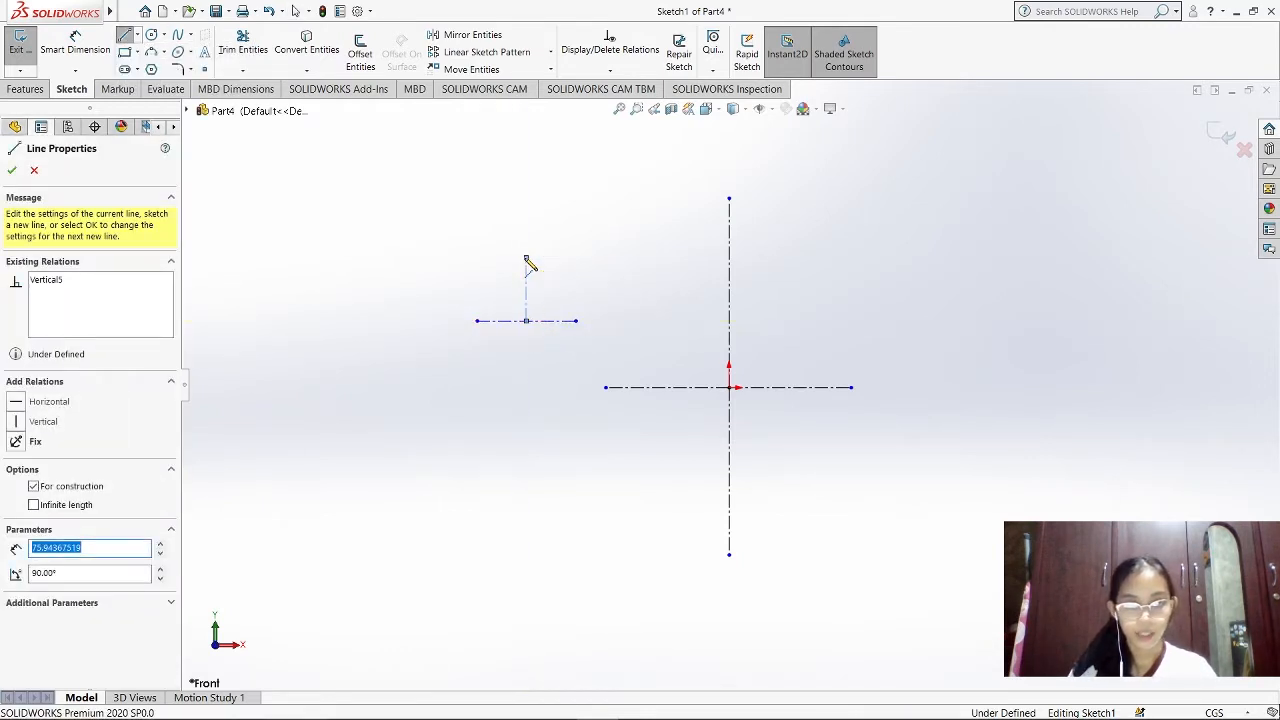
{"action": "key", "text": "Escape"}
{"action": "key", "text": "Escape"}
Complete the small cross with a vertical centerline about 80 cm long downward from the short horizontal centerline's midpoint
{"action": "left_click", "coordinate": [137, 35]}
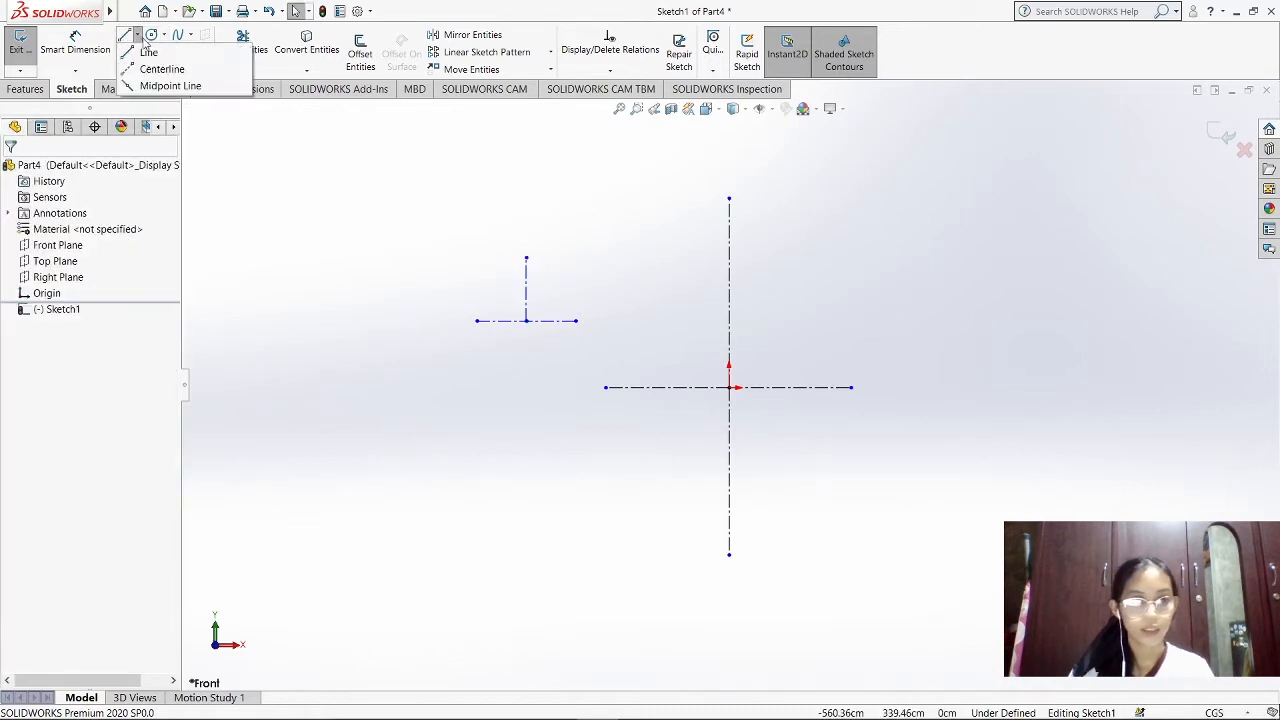
{"action": "left_click", "coordinate": [155, 70]}
{"action": "left_click", "coordinate": [526, 321]}
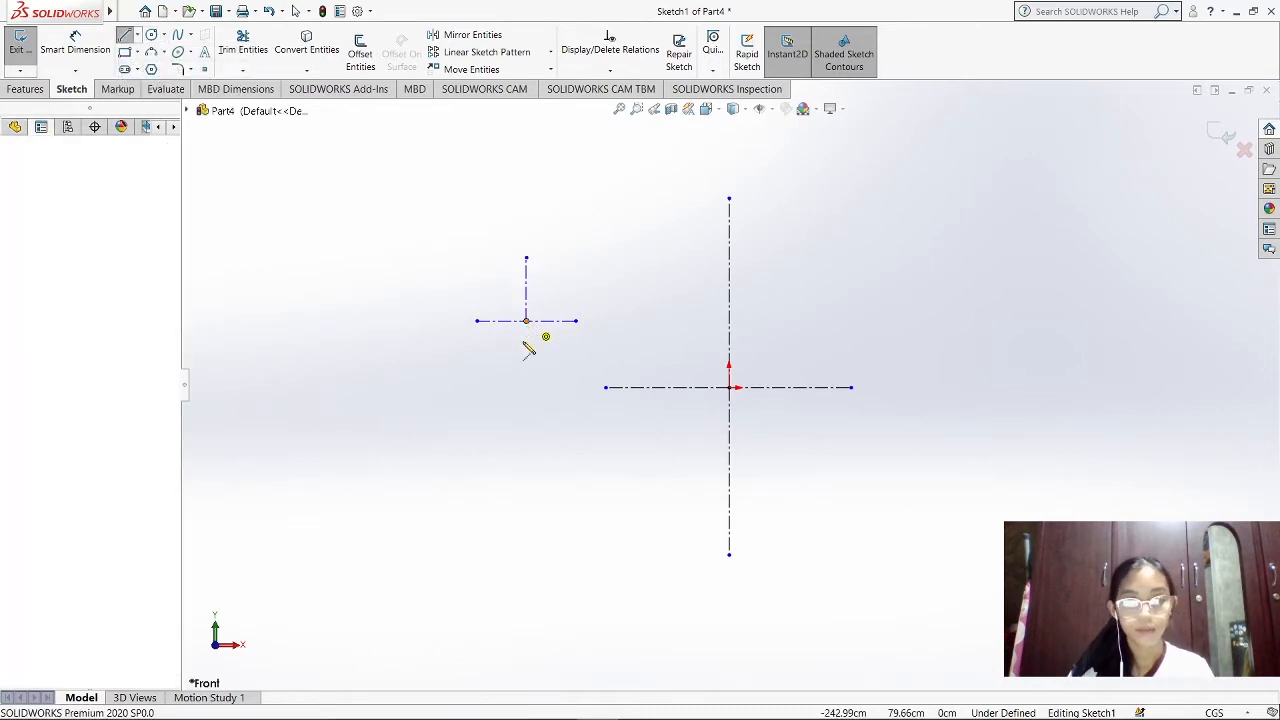
{"action": "left_click", "coordinate": [526, 387]}
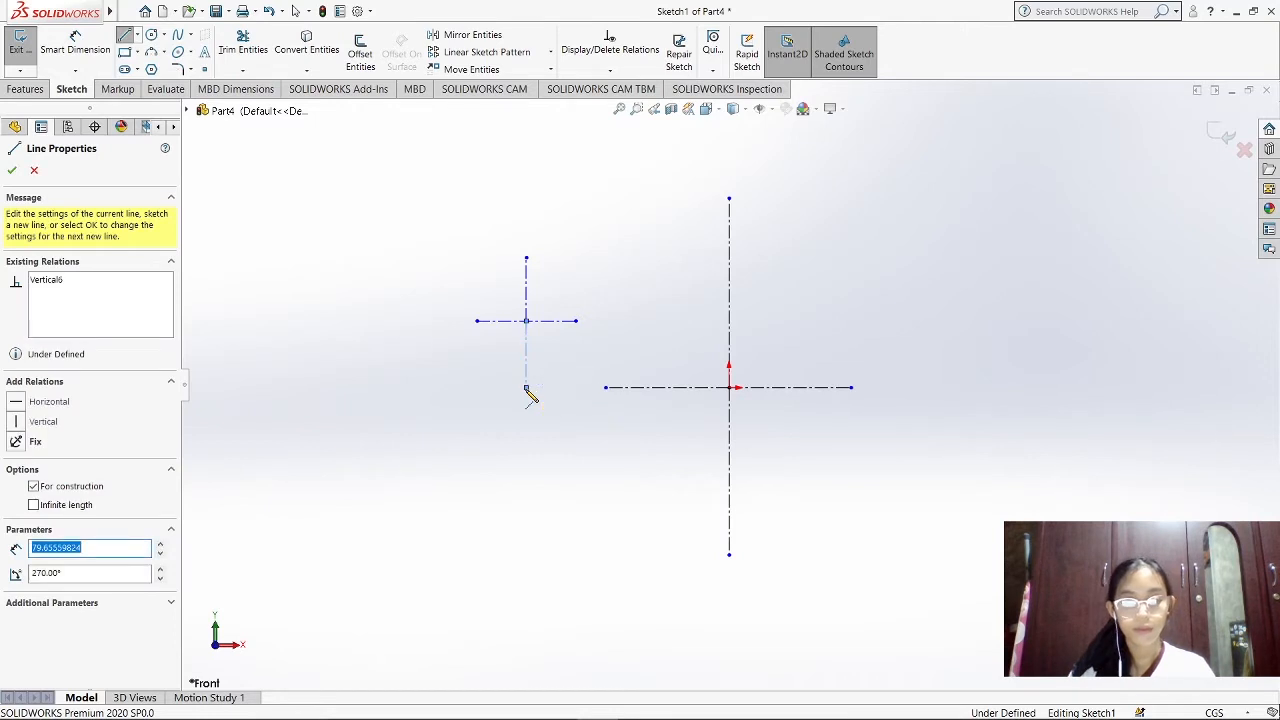
{"action": "key", "text": "Escape"}
{"action": "key", "text": "Escape"}
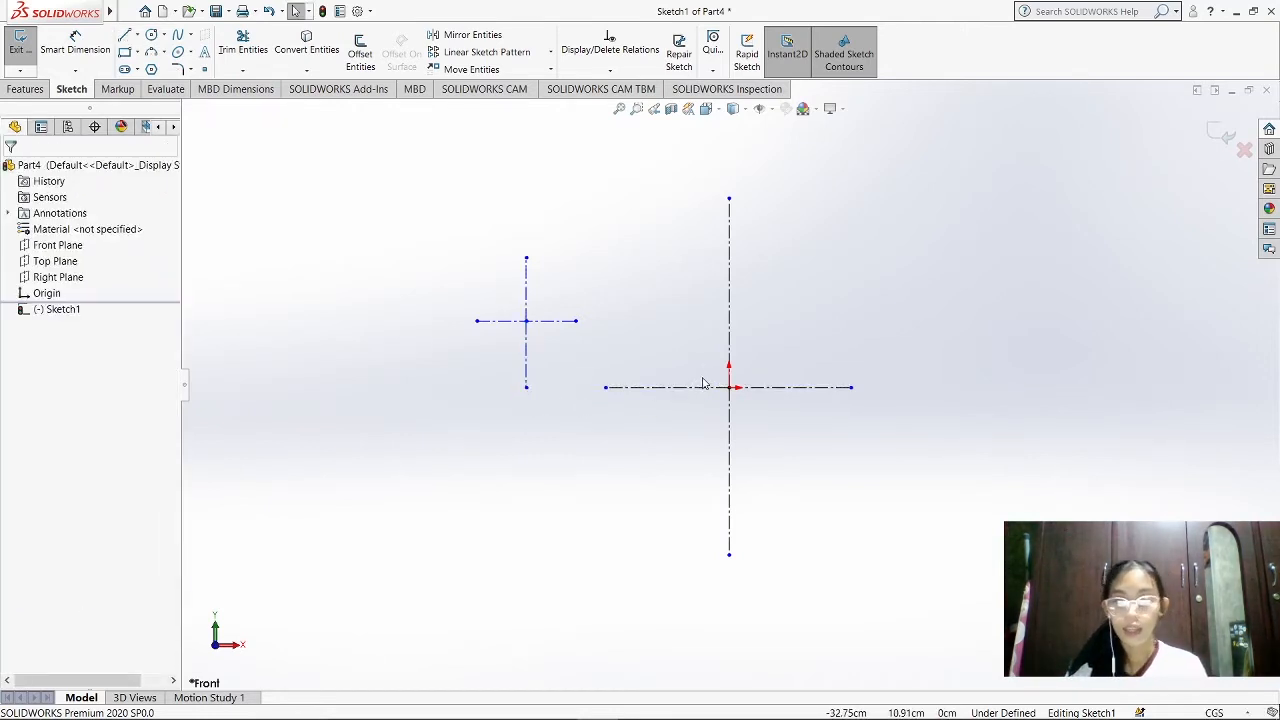
Using the reference drawing in Photos, dimension the horizontal distance between the lower ends of the two vertical centerlines as 158 cm
{"action": "scroll", "coordinate": [667, 362], "scroll_direction": "down", "scroll_amount": 2}
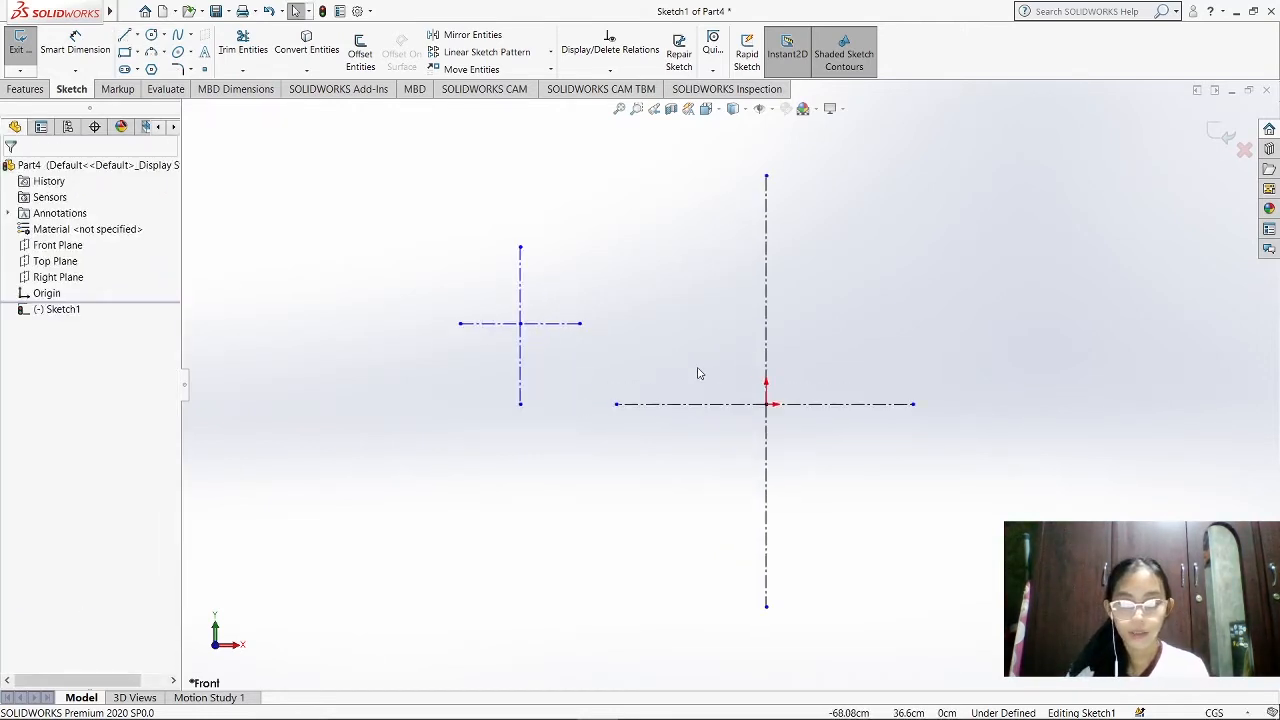
{"action": "left_click", "coordinate": [76, 44]}
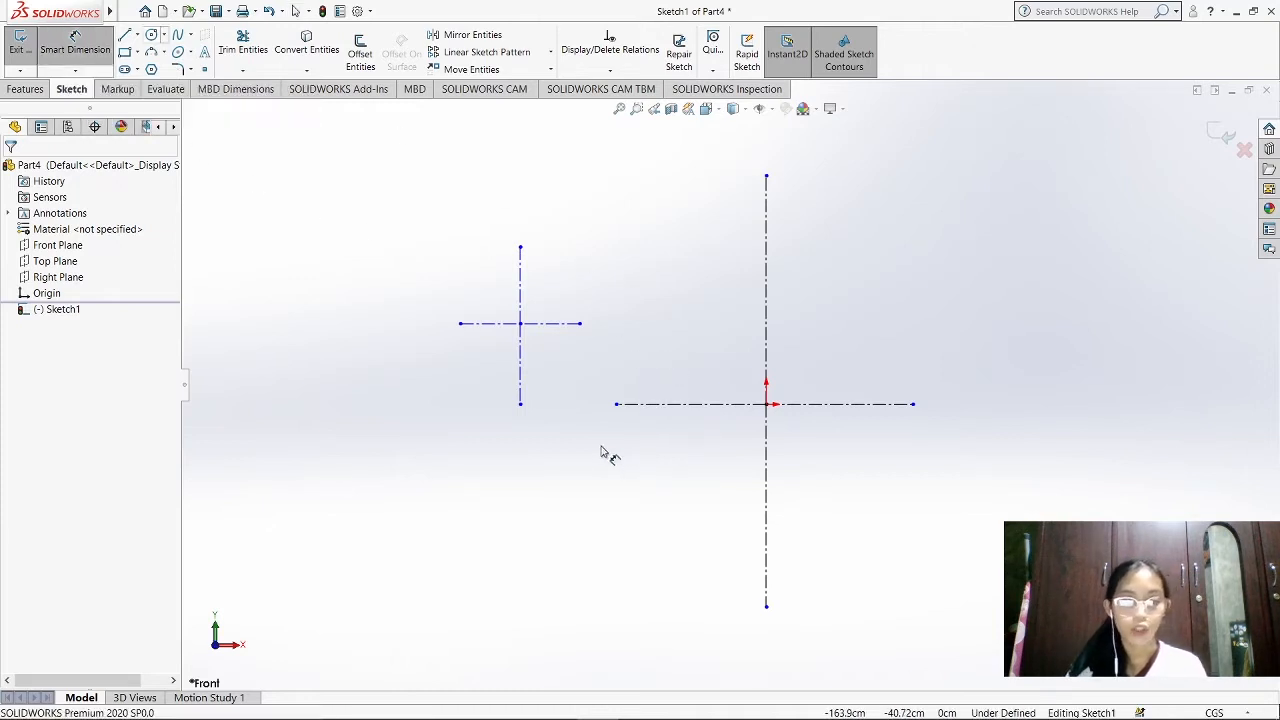
{"action": "left_click", "coordinate": [520, 404]}
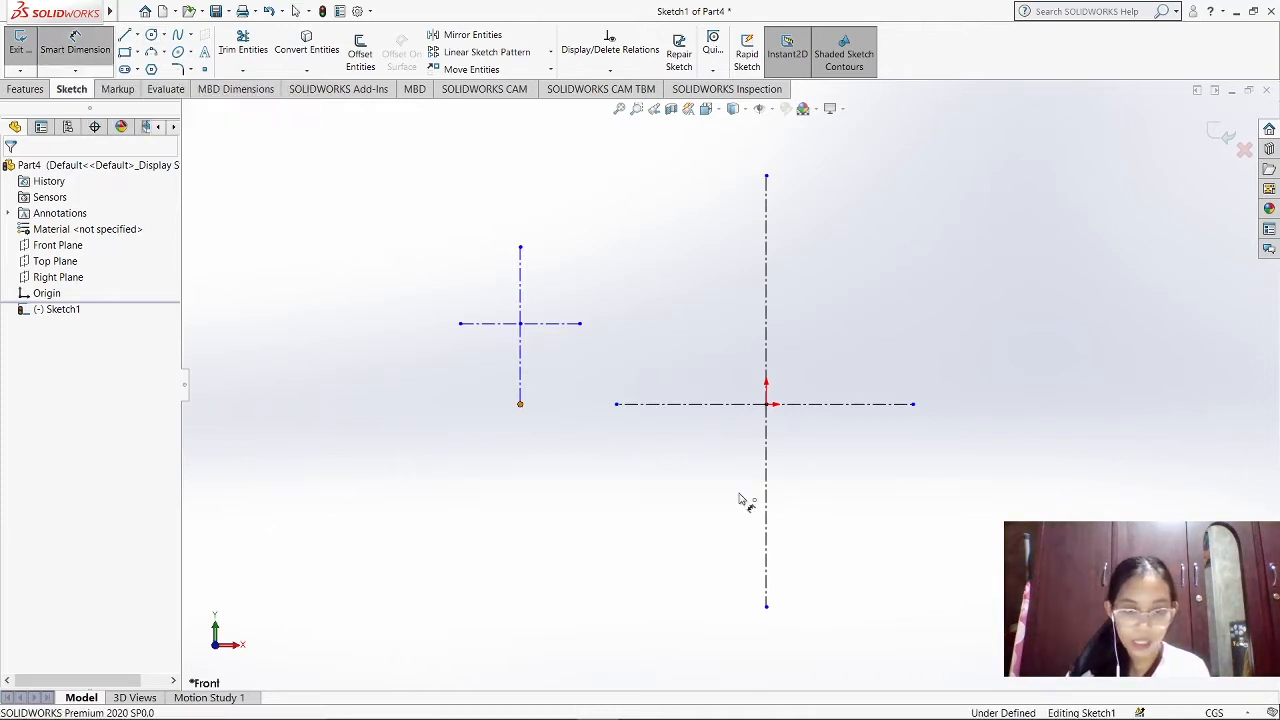
{"action": "left_click", "coordinate": [766, 607]}
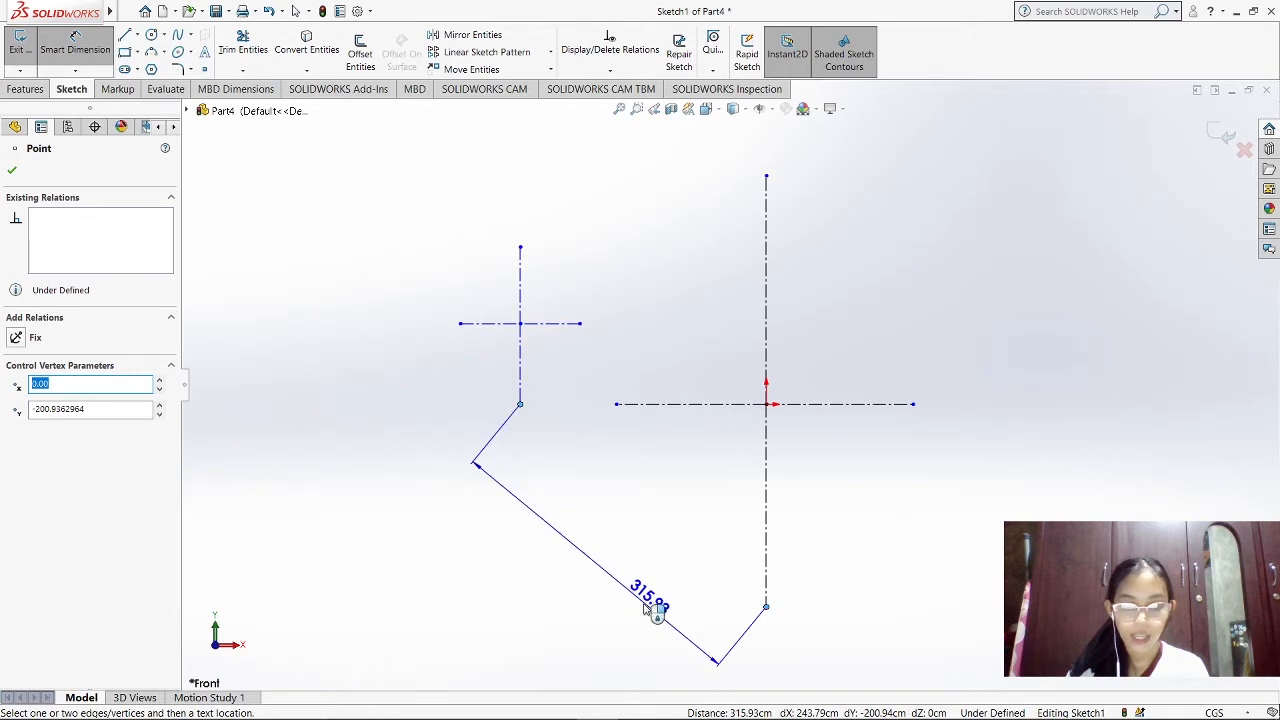
{"action": "left_click", "coordinate": [556, 701]}
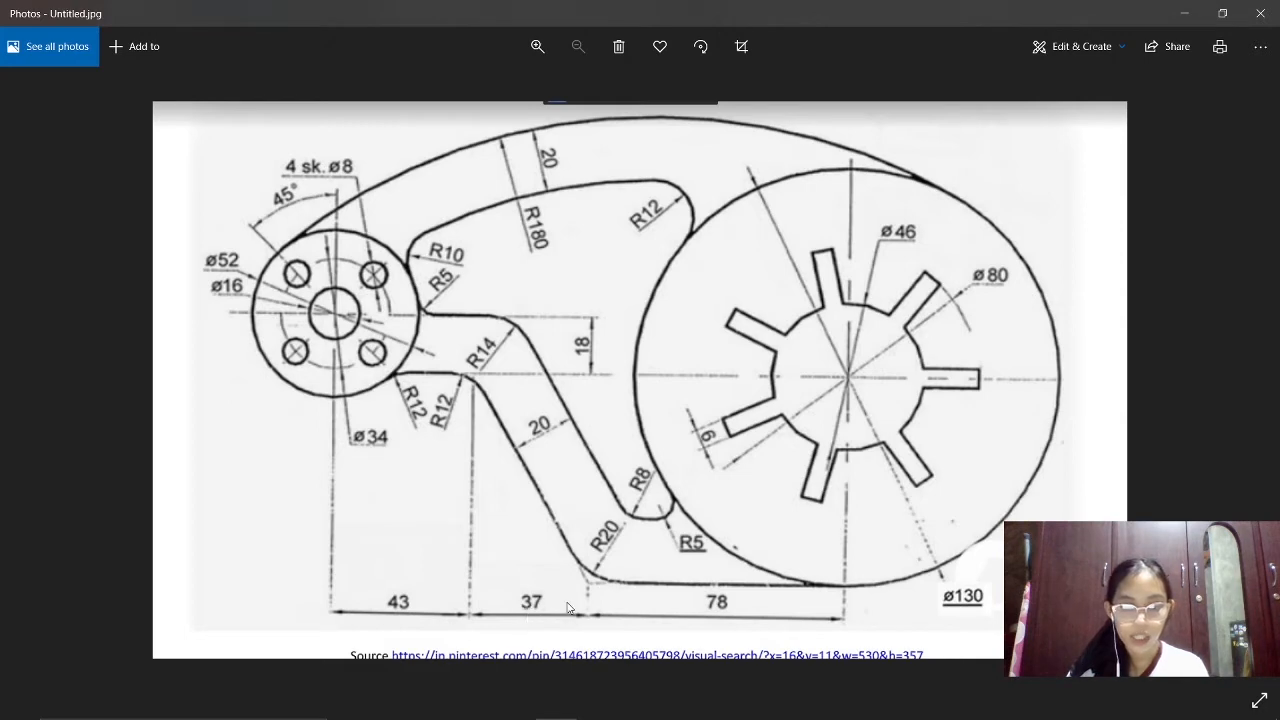
{"action": "left_click", "coordinate": [597, 702]}
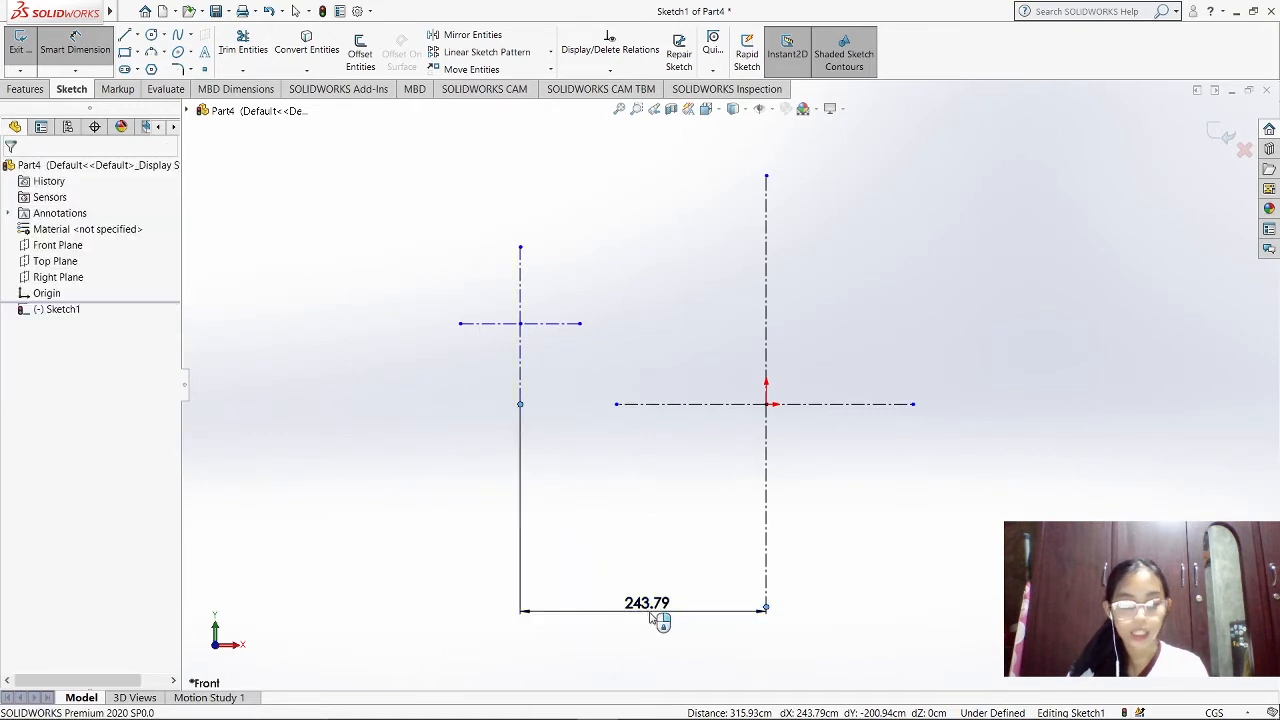
{"action": "left_click", "coordinate": [656, 618]}
{"action": "type", "text": "1"}
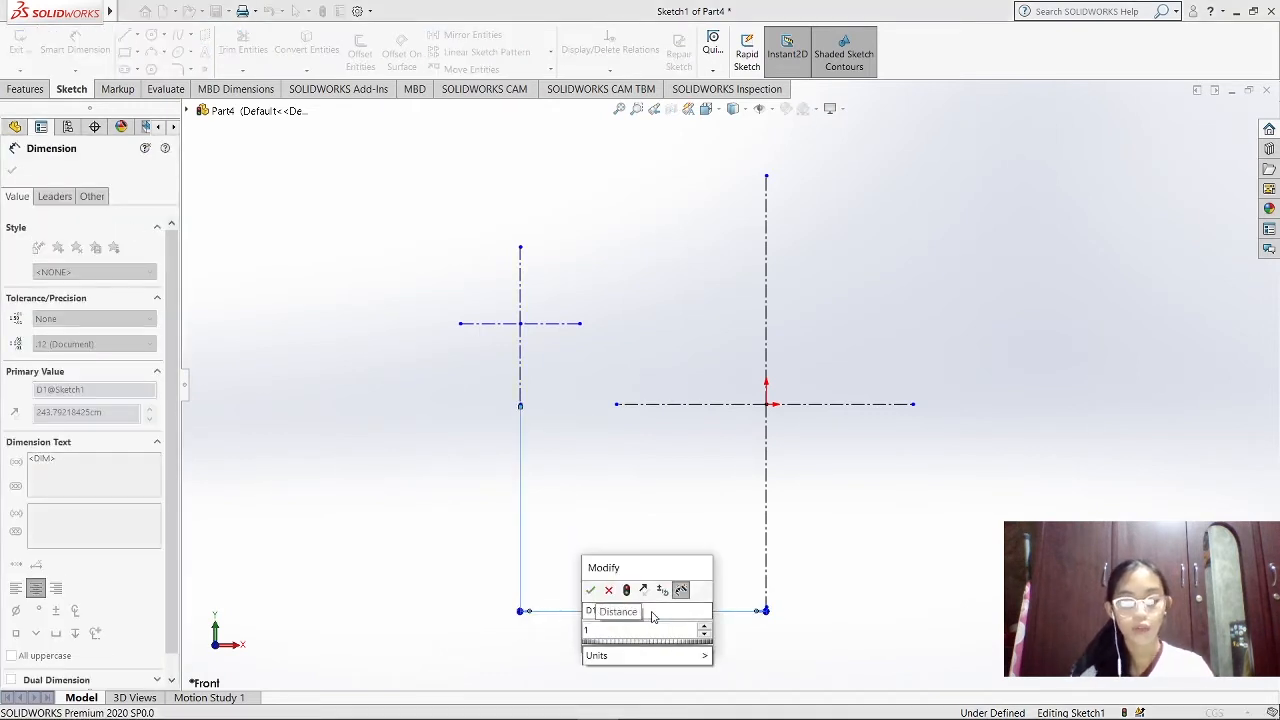
{"action": "type", "text": "58"}
{"action": "key", "text": "Return"}
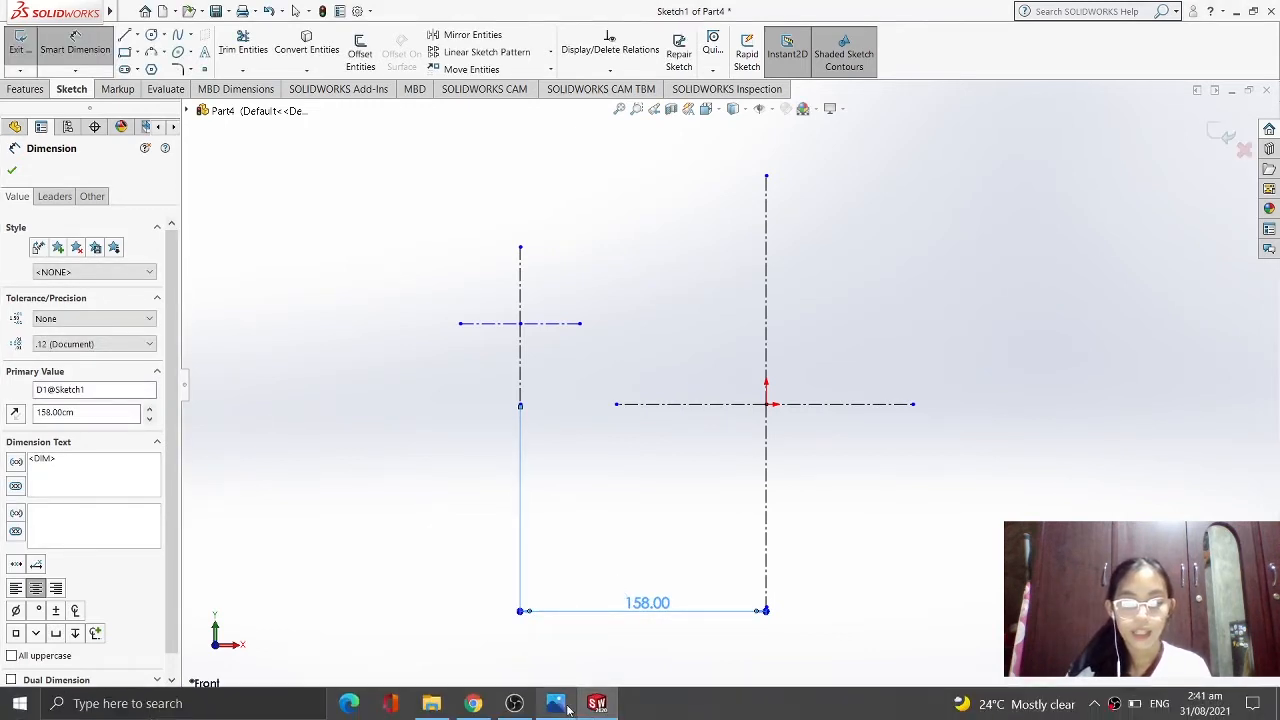
Check the reference drawing in Photos and set the vertical distance between the two horizontal centerlines to 18 cm
{"action": "left_click", "coordinate": [557, 705]}
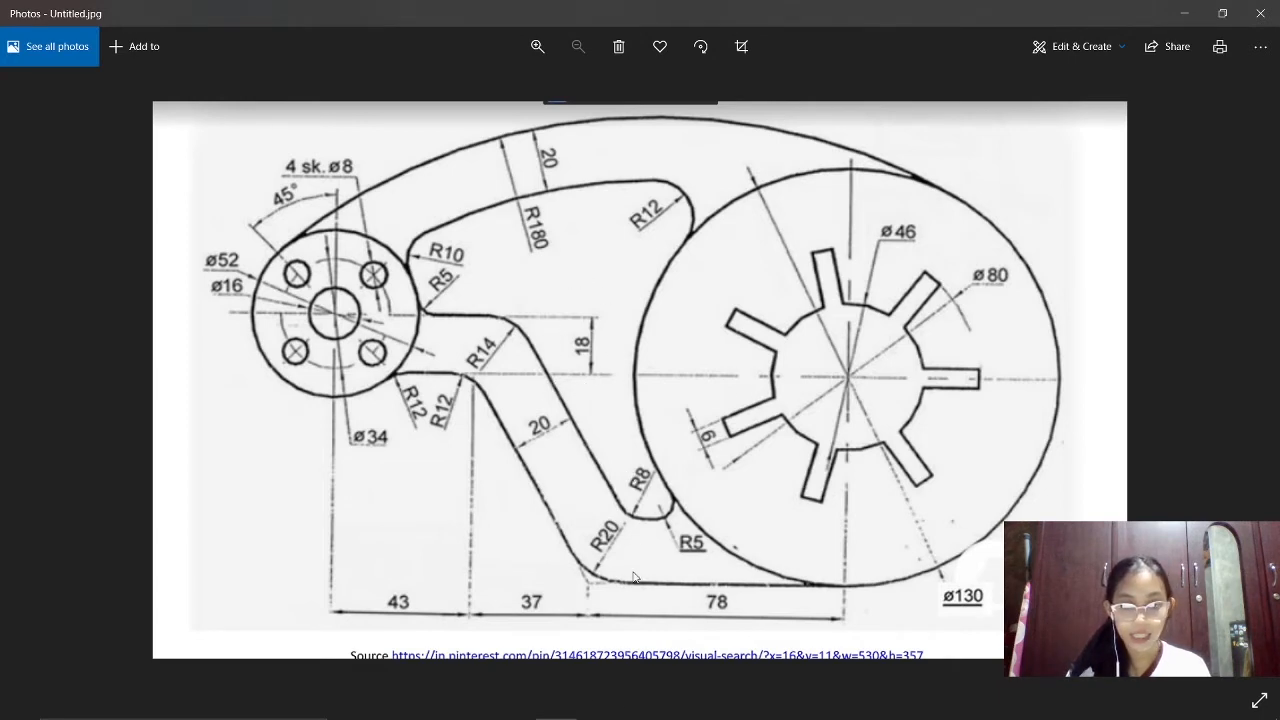
{"action": "left_click", "coordinate": [599, 705]}
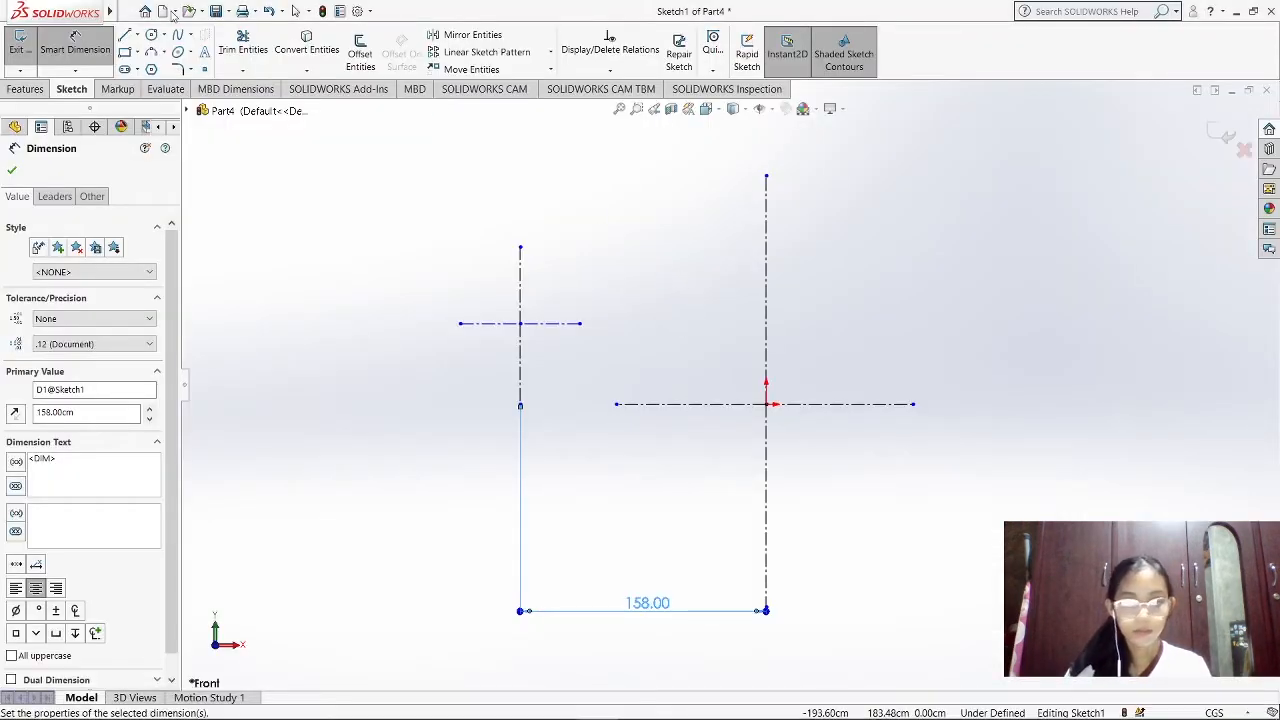
{"action": "left_click", "coordinate": [580, 324]}
{"action": "left_click", "coordinate": [617, 405]}
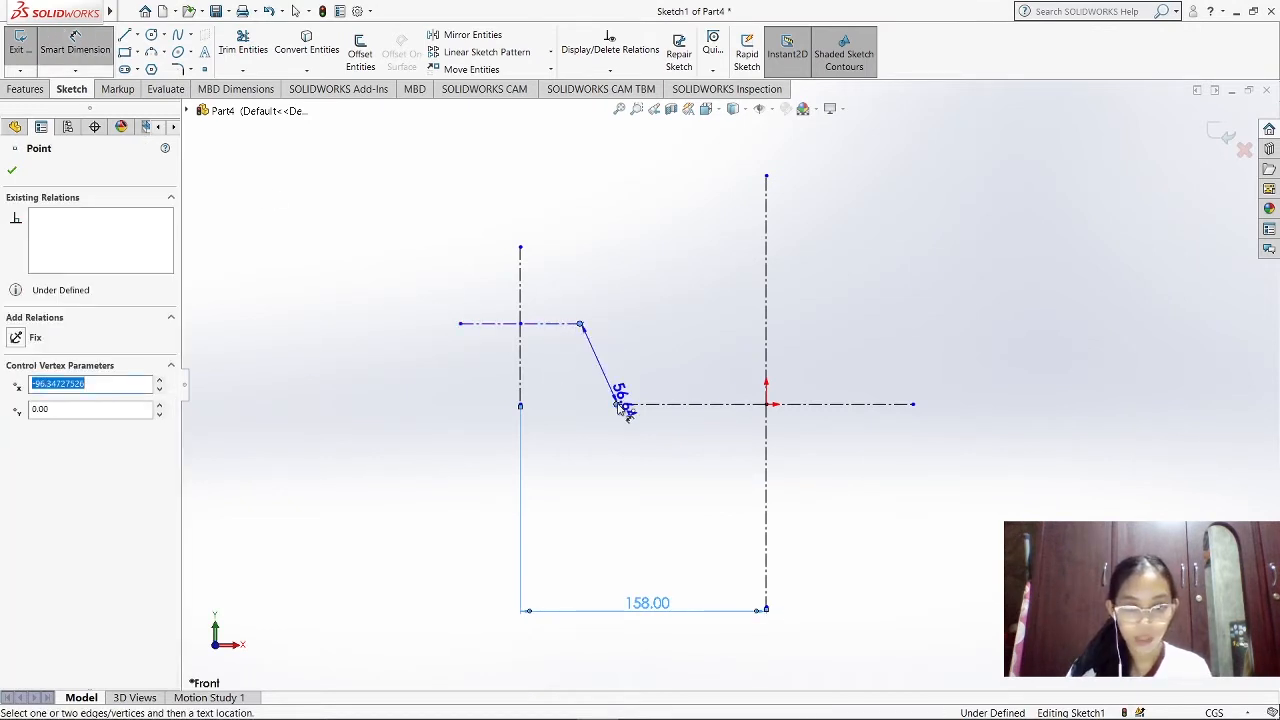
{"action": "left_click", "coordinate": [655, 373]}
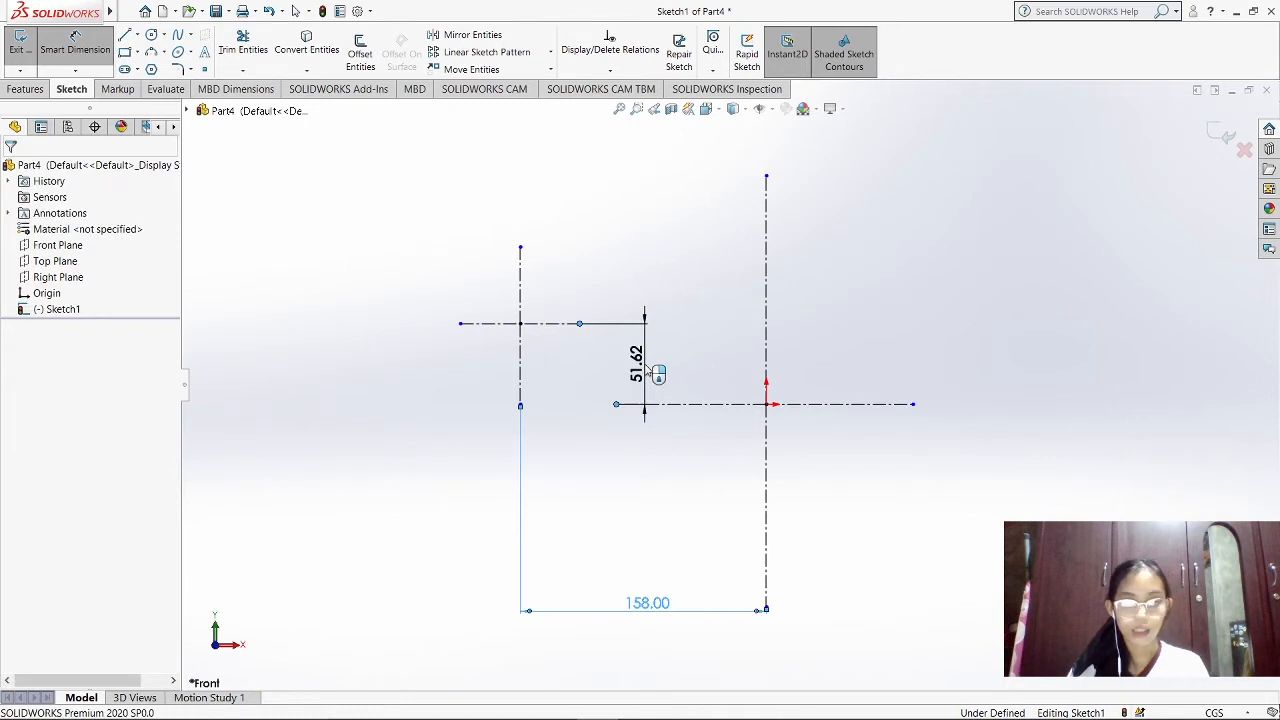
{"action": "left_click", "coordinate": [655, 373]}
{"action": "type", "text": "18"}
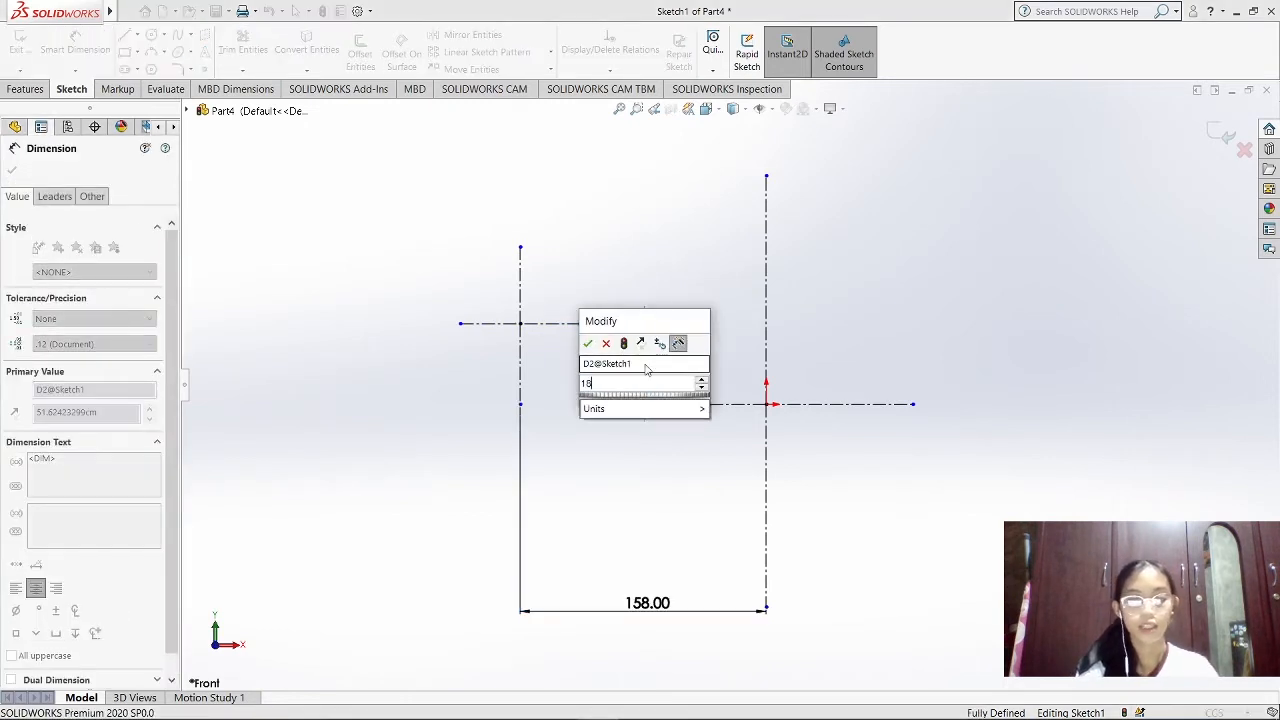
{"action": "key", "text": "Return"}
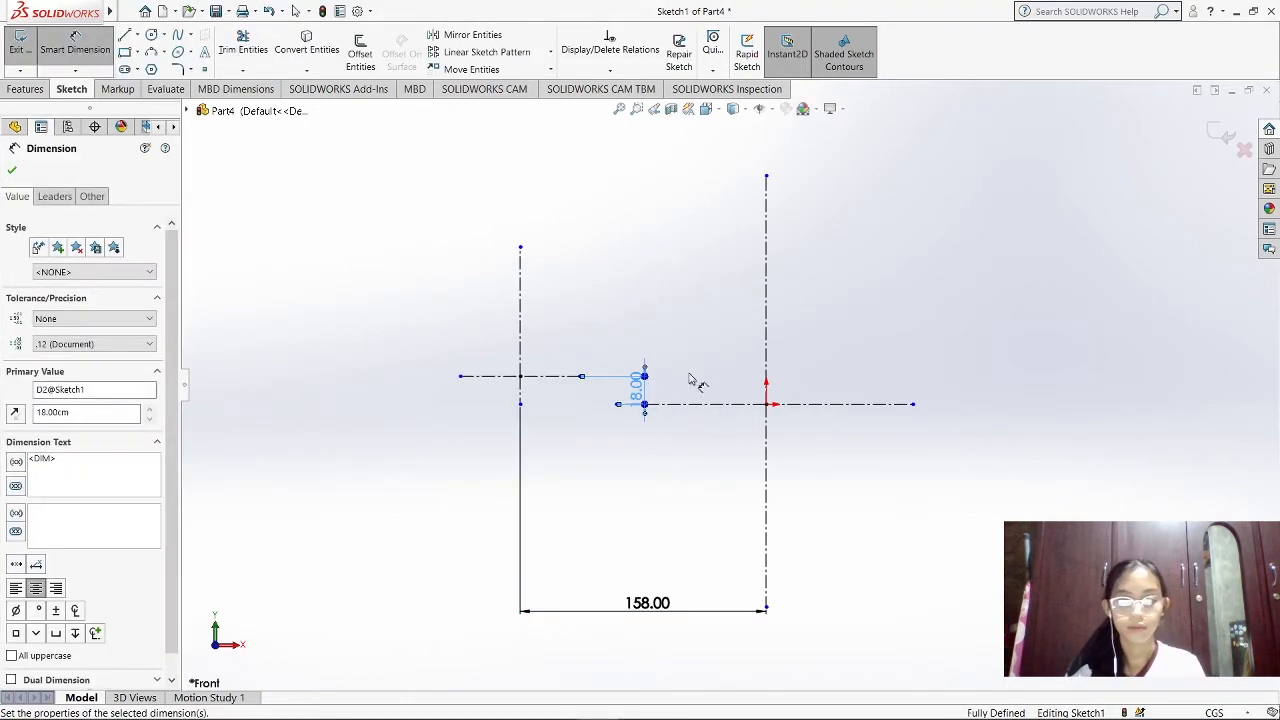
Sketch three concentric circles centred on the origin, with radii of about 82, 54 and 25 cm
{"action": "scroll", "coordinate": [838, 472], "scroll_direction": "down", "scroll_amount": 1}
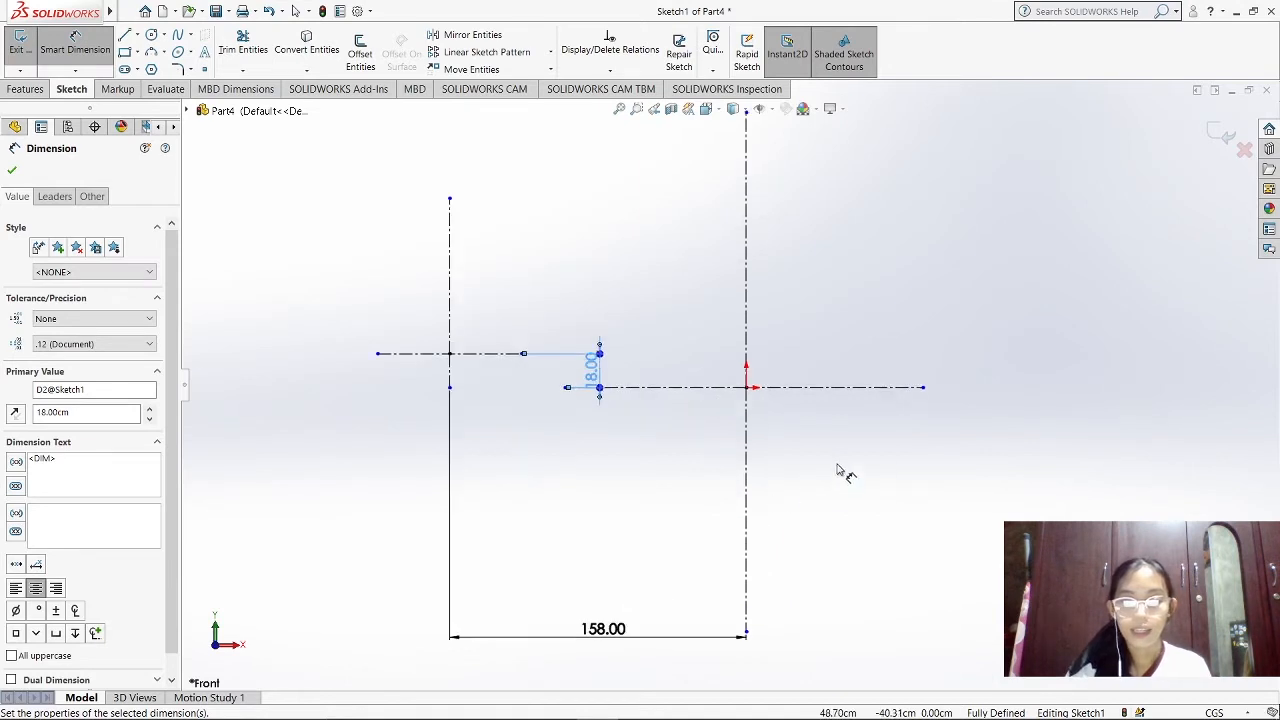
{"action": "scroll", "coordinate": [742, 434], "scroll_direction": "up", "scroll_amount": 1}
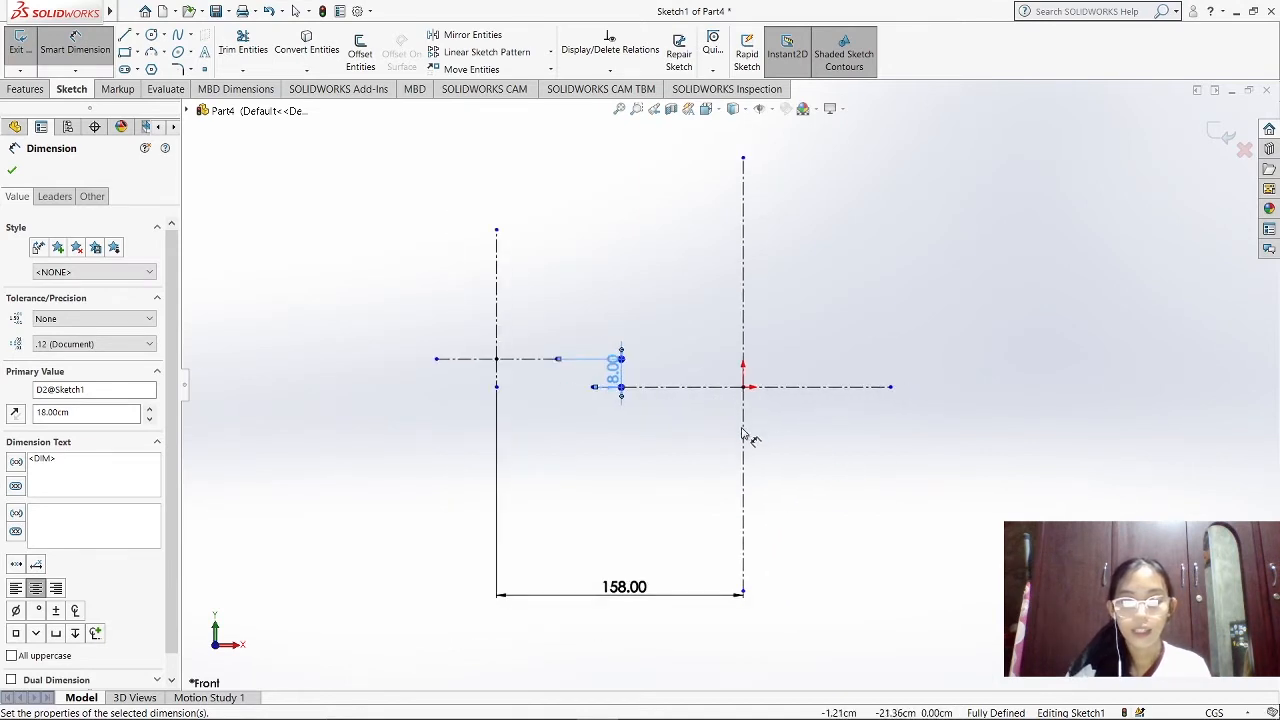
{"action": "left_click", "coordinate": [153, 35]}
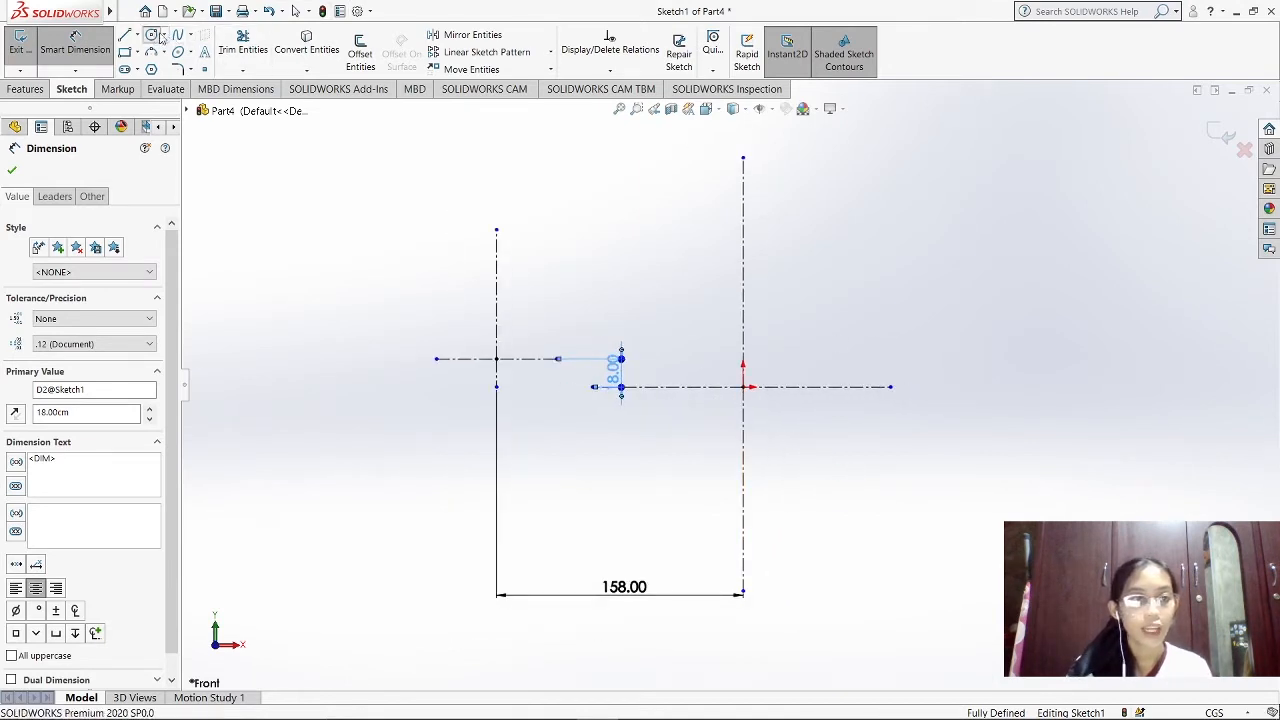
{"action": "left_click", "coordinate": [743, 387]}
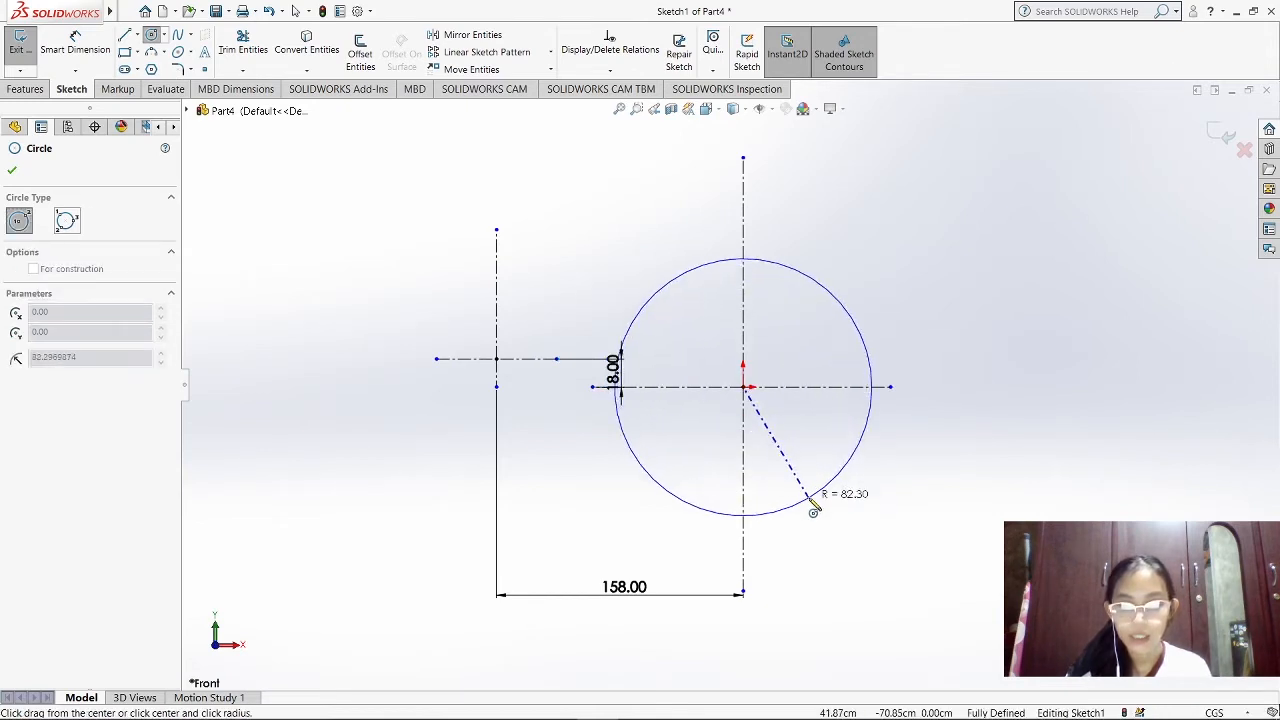
{"action": "left_click", "coordinate": [812, 506]}
{"action": "left_click", "coordinate": [743, 388]}
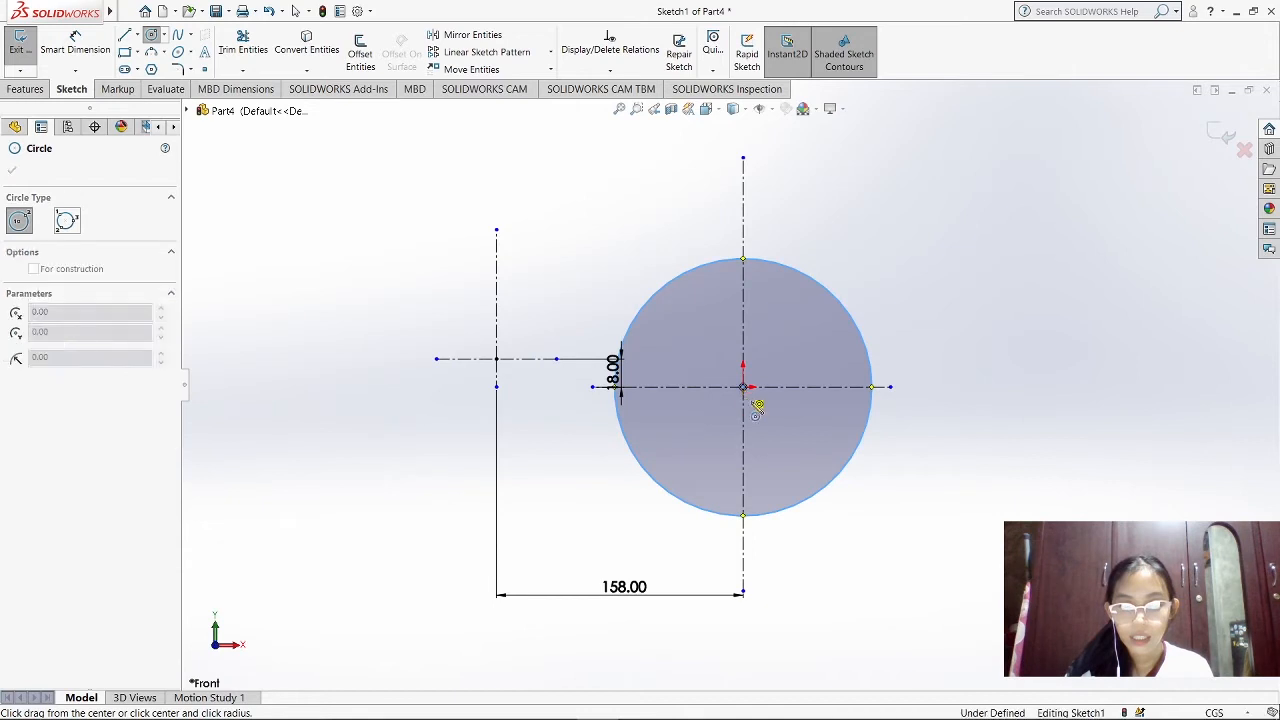
{"action": "left_click", "coordinate": [788, 476]}
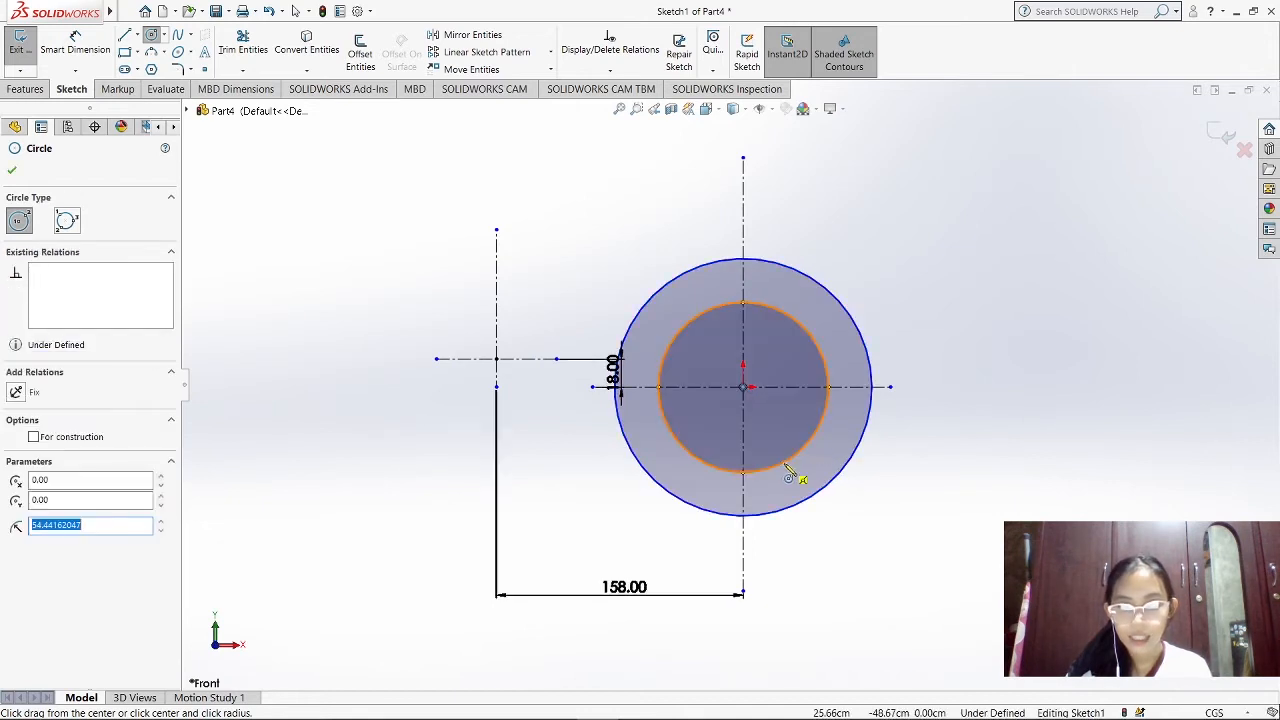
{"action": "left_click", "coordinate": [743, 388]}
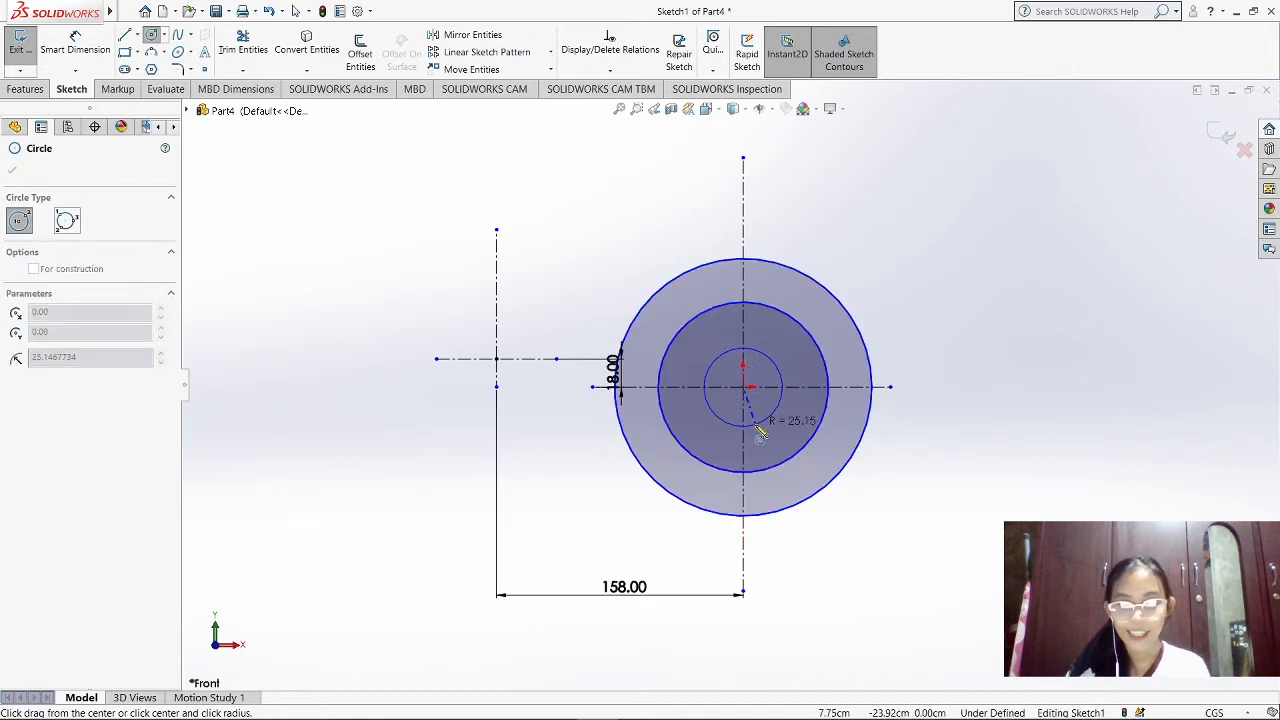
{"action": "left_click", "coordinate": [759, 424]}
{"action": "key", "text": "Escape"}
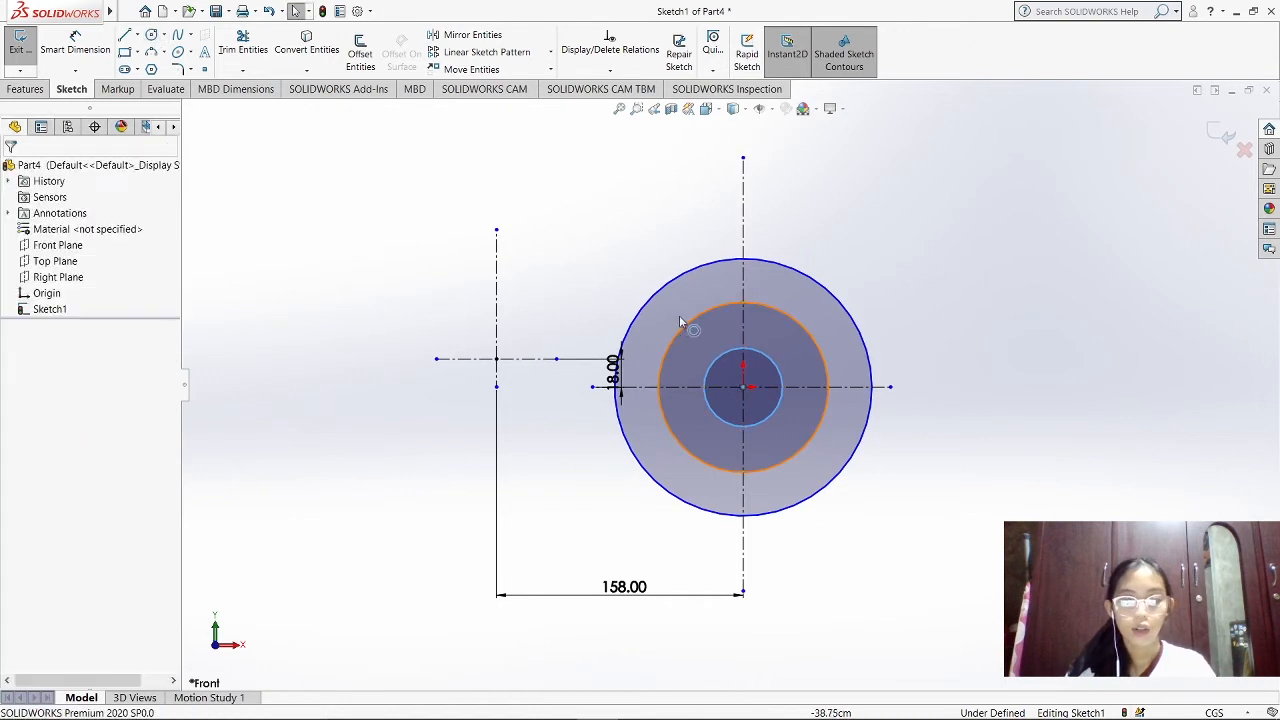
Sketch three concentric circles centred on the small cross's intersection, with diameters of about 77, 45 and 24 cm
{"action": "key", "text": "Return"}
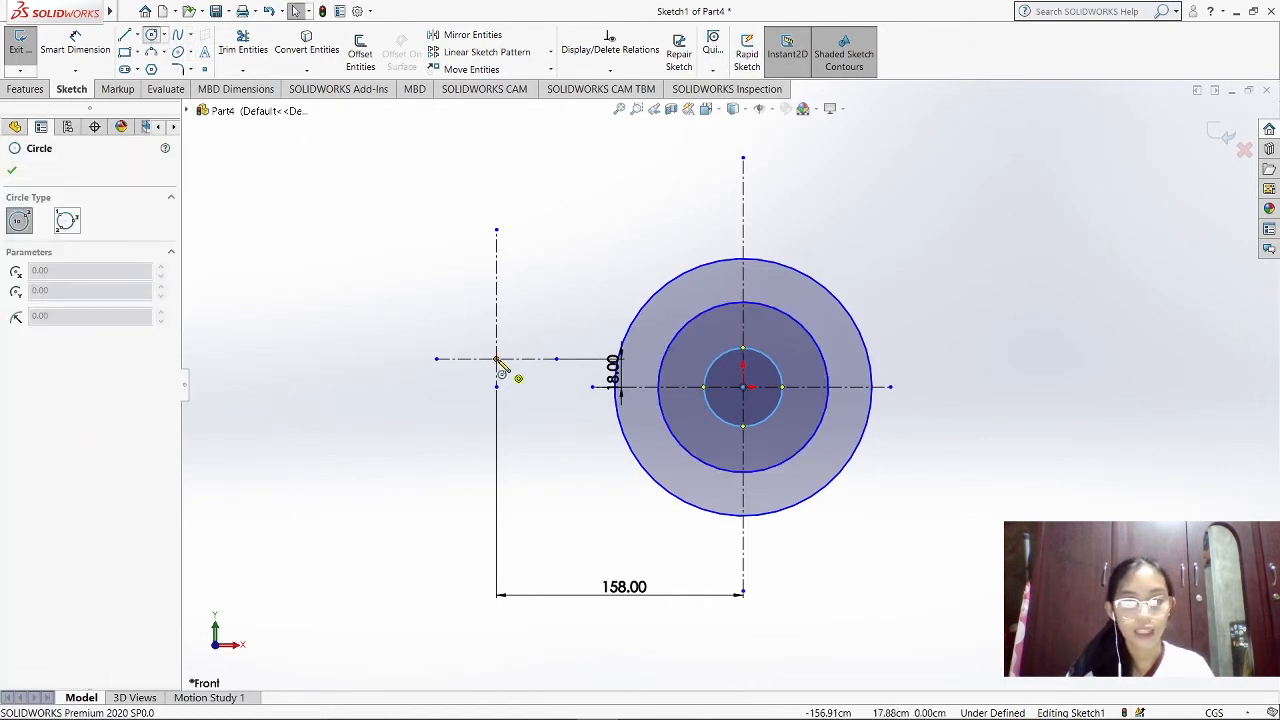
{"action": "left_click", "coordinate": [496, 358]}
{"action": "left_click", "coordinate": [530, 402]}
{"action": "left_click", "coordinate": [519, 392]}
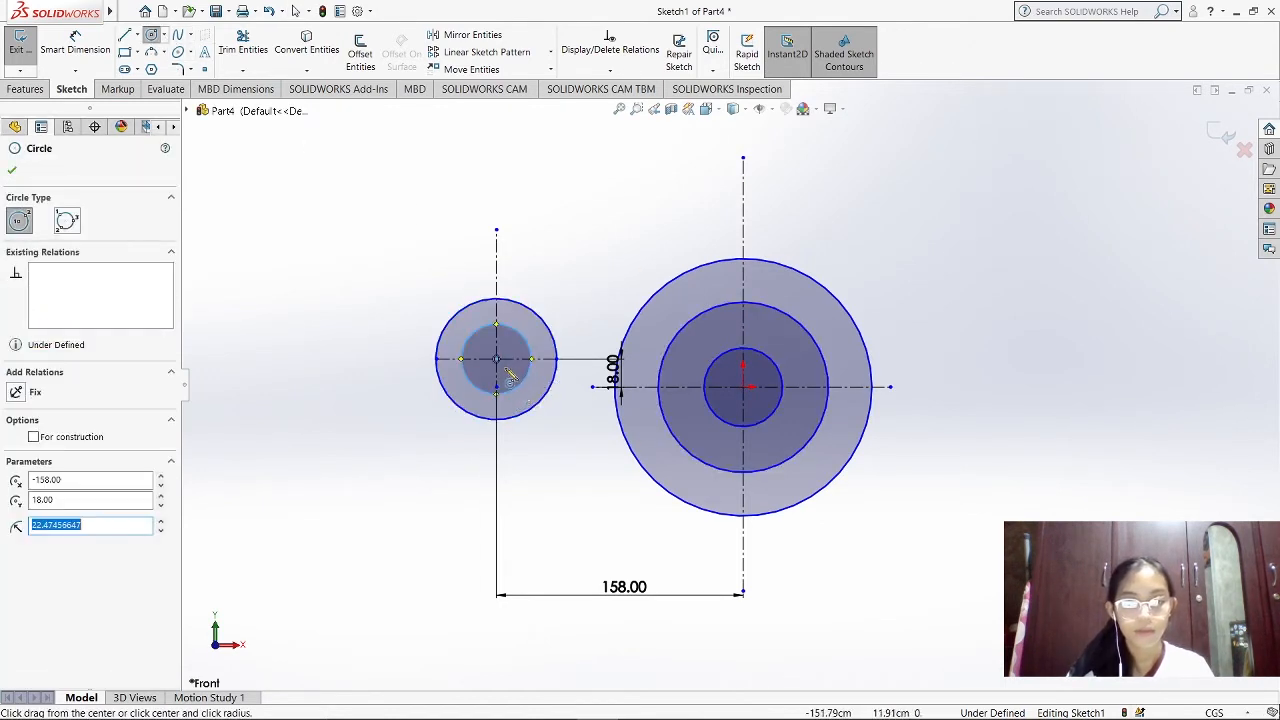
{"action": "key", "text": "Escape"}
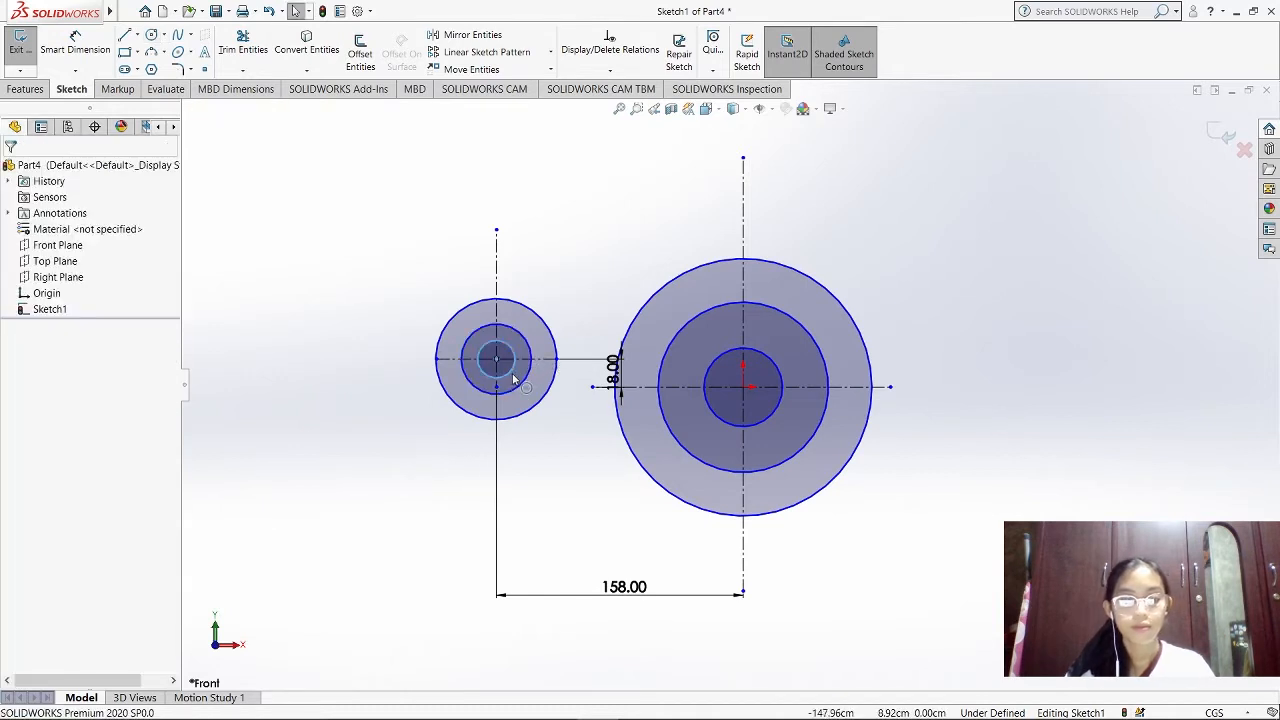
Extend the small cross's horizontal centerline past its outer circle, moving the outer endpoint to about X -207 cm
{"action": "left_click", "coordinate": [450, 362]}
{"action": "left_click_drag", "start_coordinate": [437, 360], "coordinate": [420, 360]}
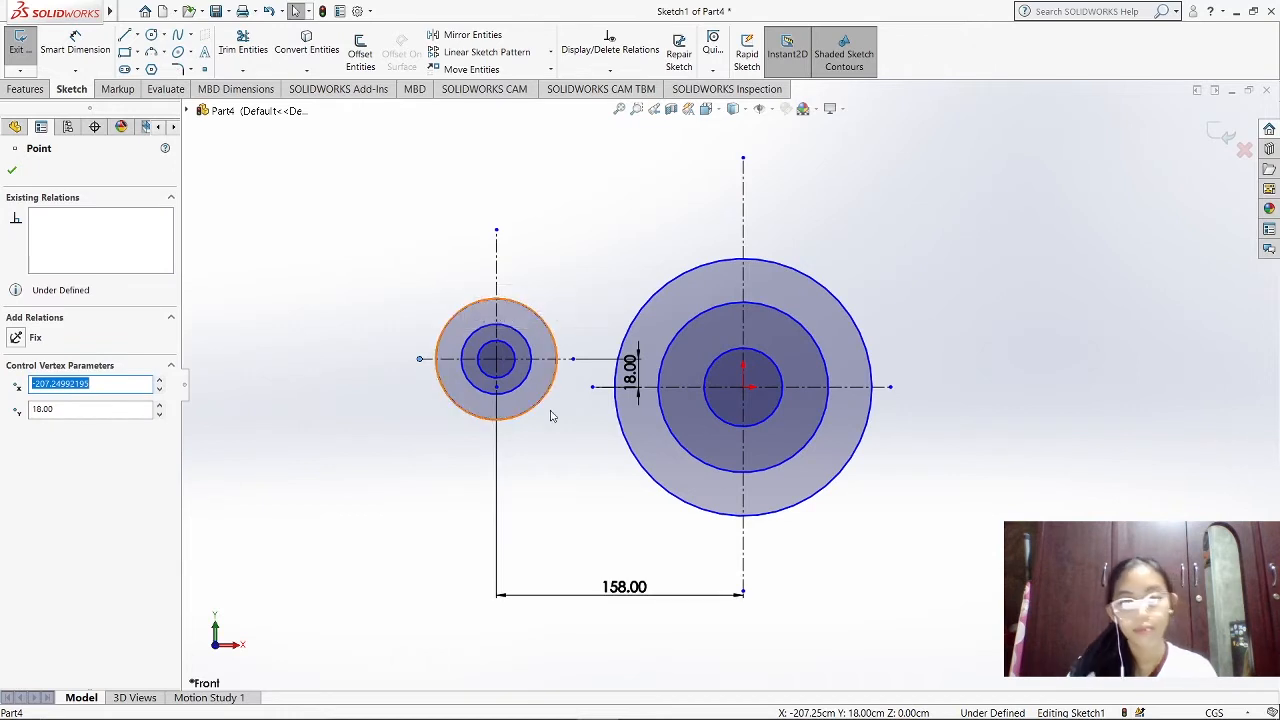
{"action": "scroll", "coordinate": [700, 408], "scroll_direction": "down", "scroll_amount": 4}
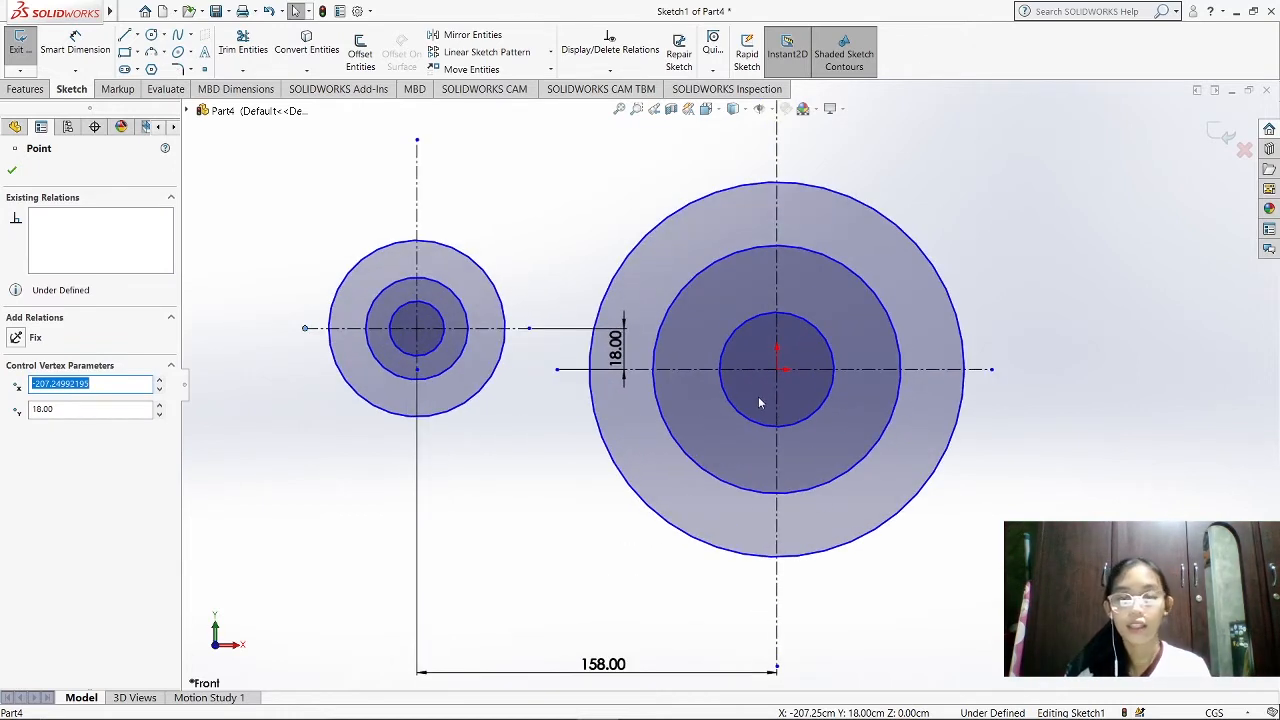
Check the circle diameters in the reference drawing in Photos and dimension the large disc's outer circle to 130 cm diameter
{"action": "left_click", "coordinate": [92, 57]}
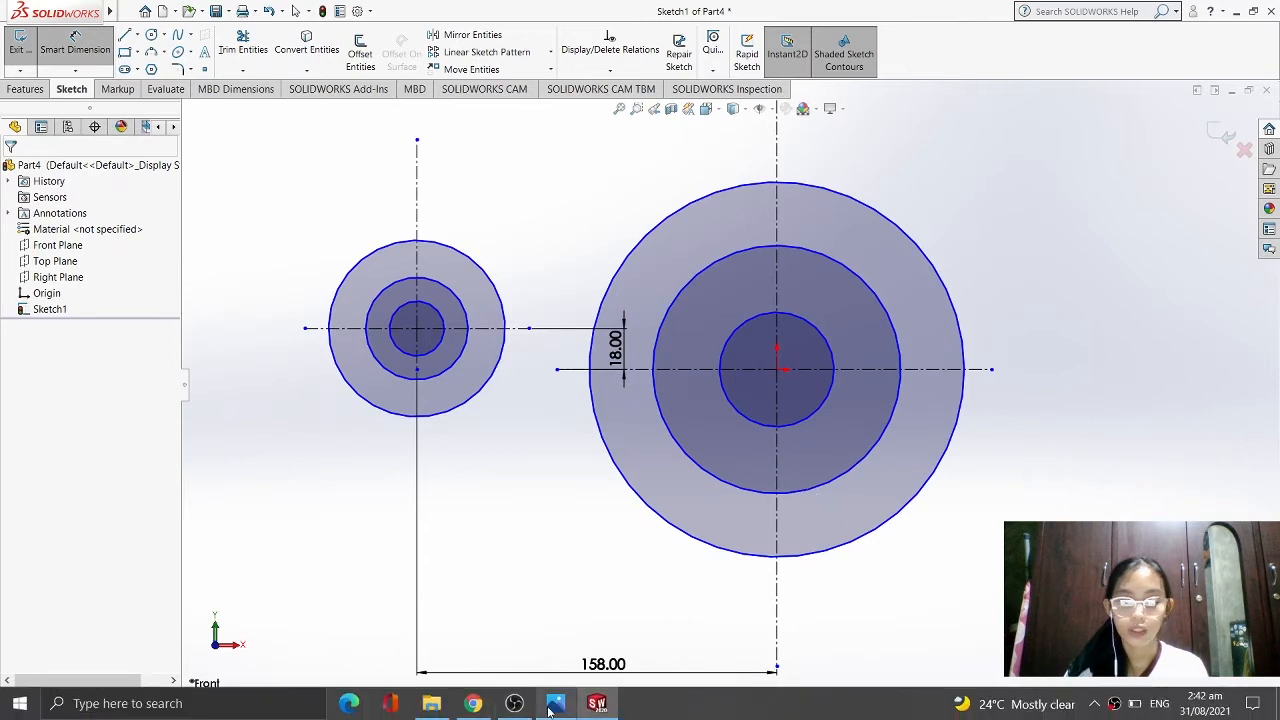
{"action": "left_click", "coordinate": [552, 706]}
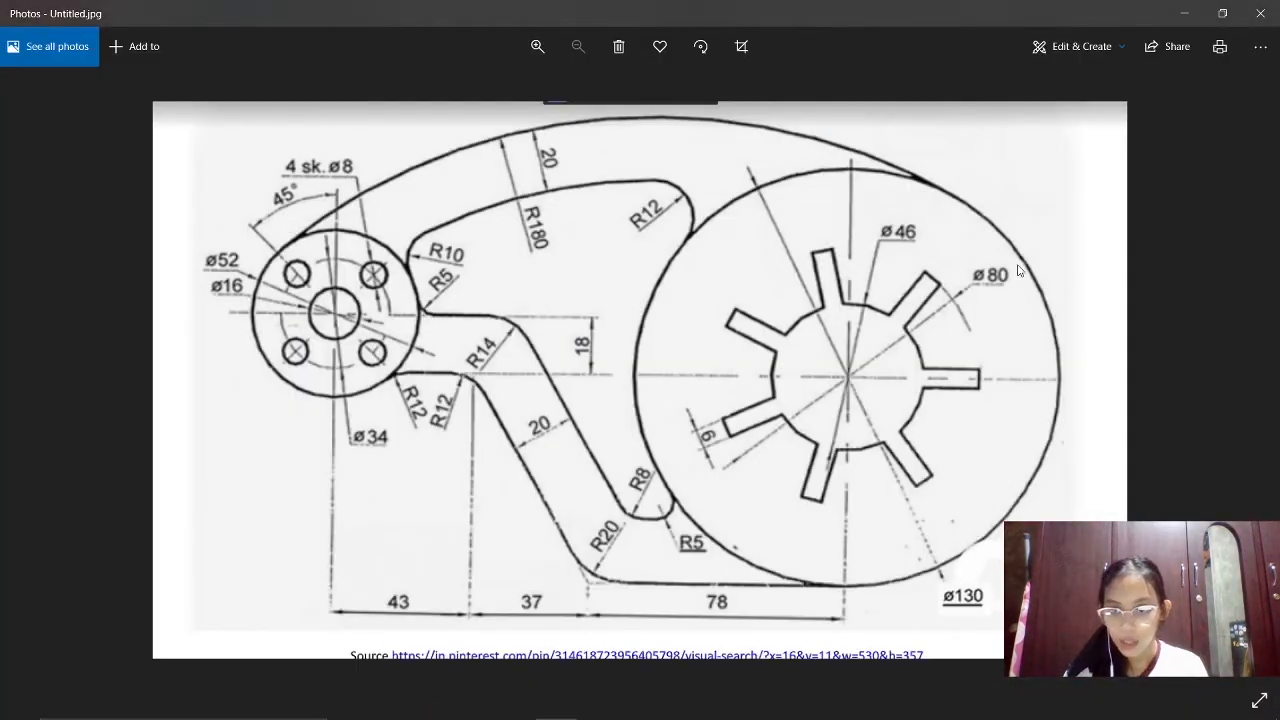
{"action": "mouse_move", "coordinate": [709, 710]}
{"action": "left_click", "coordinate": [600, 706]}
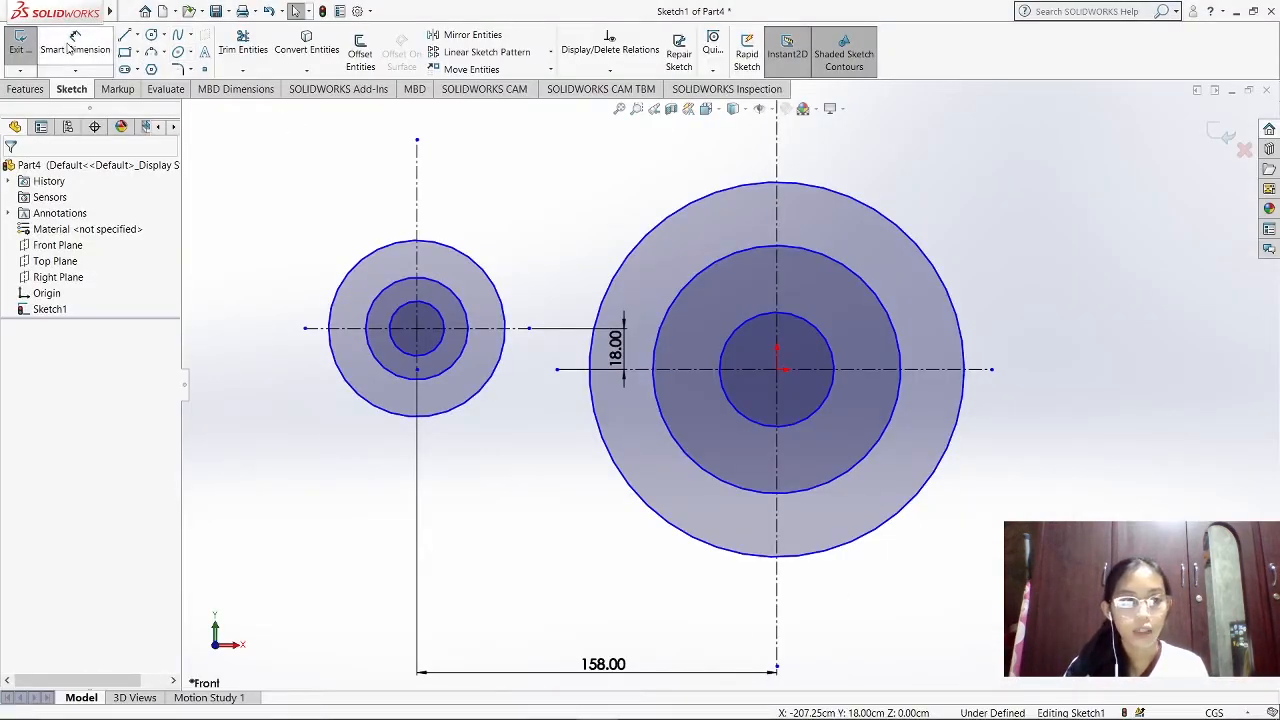
{"action": "left_click", "coordinate": [72, 48]}
{"action": "left_click", "coordinate": [892, 518]}
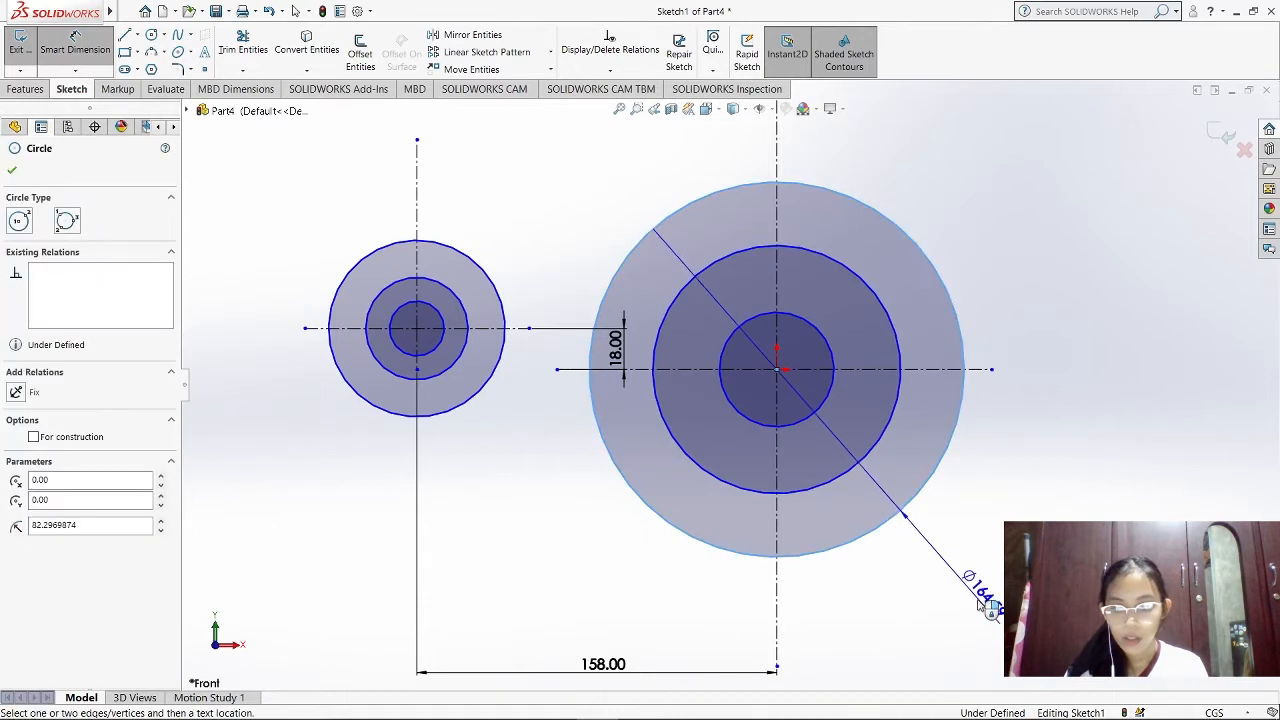
{"action": "left_click", "coordinate": [985, 605]}
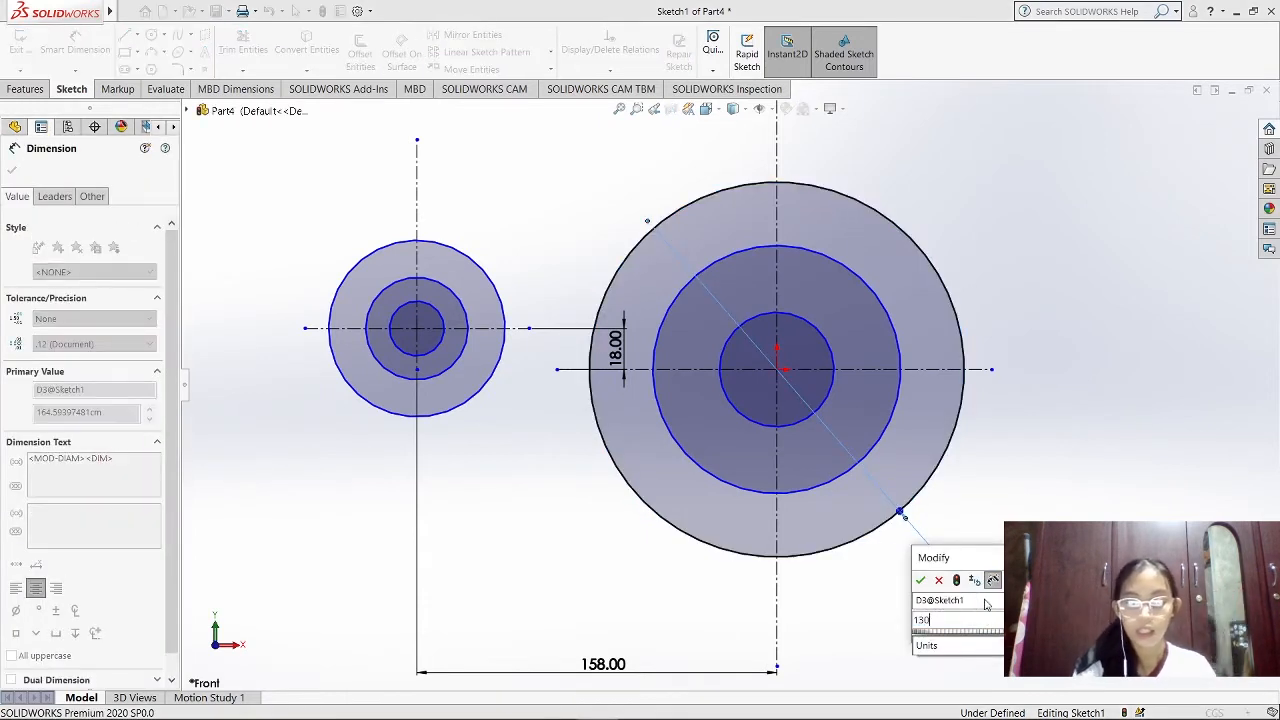
{"action": "key", "text": "Return"}
Dimension the large disc's middle circle to 80 cm diameter and its inner circle to 46 cm diameter
{"action": "left_click", "coordinate": [888, 430]}
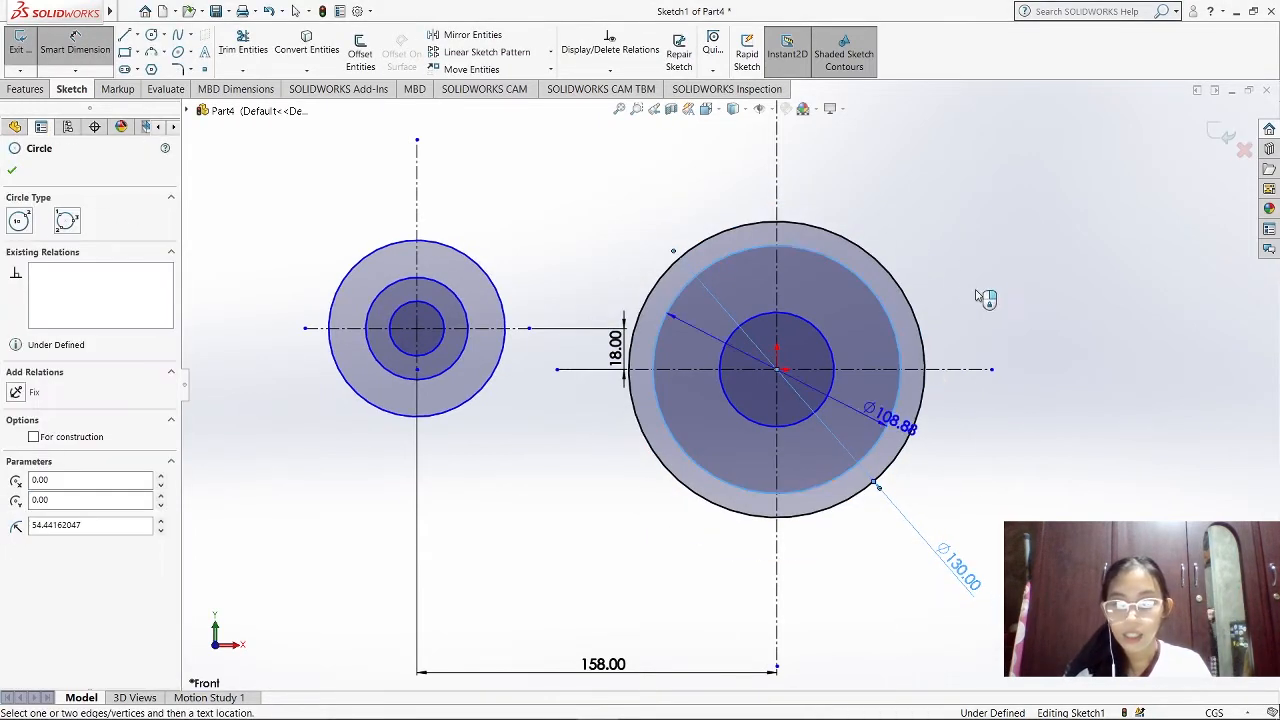
{"action": "left_click", "coordinate": [994, 236]}
{"action": "type", "text": "80"}
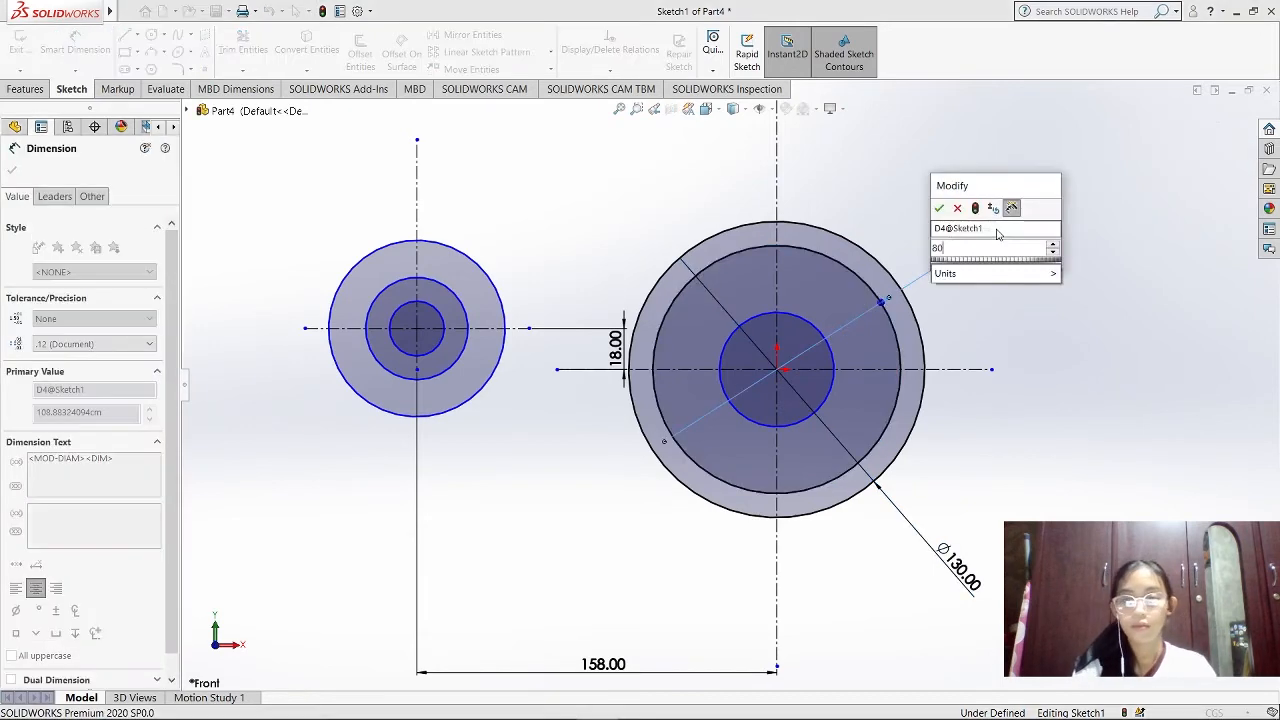
{"action": "key", "text": "Return"}
{"action": "left_click", "coordinate": [810, 316]}
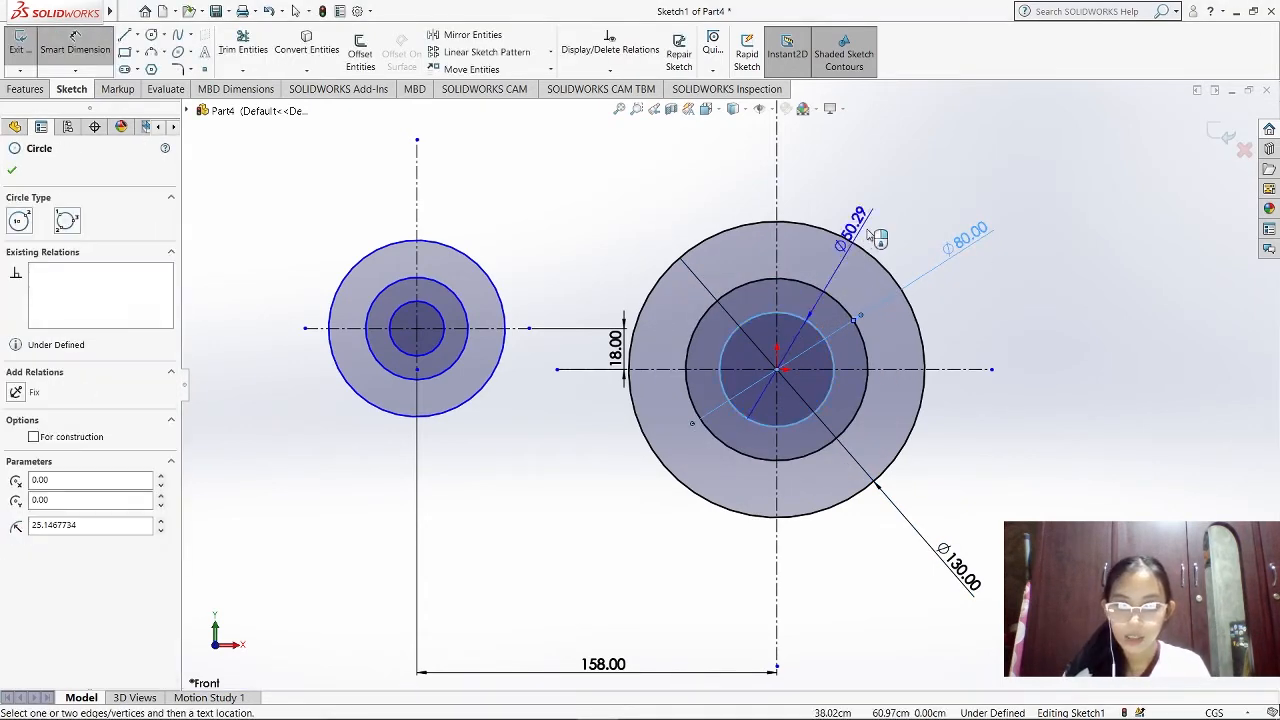
{"action": "left_click", "coordinate": [907, 224]}
{"action": "type", "text": "4"}
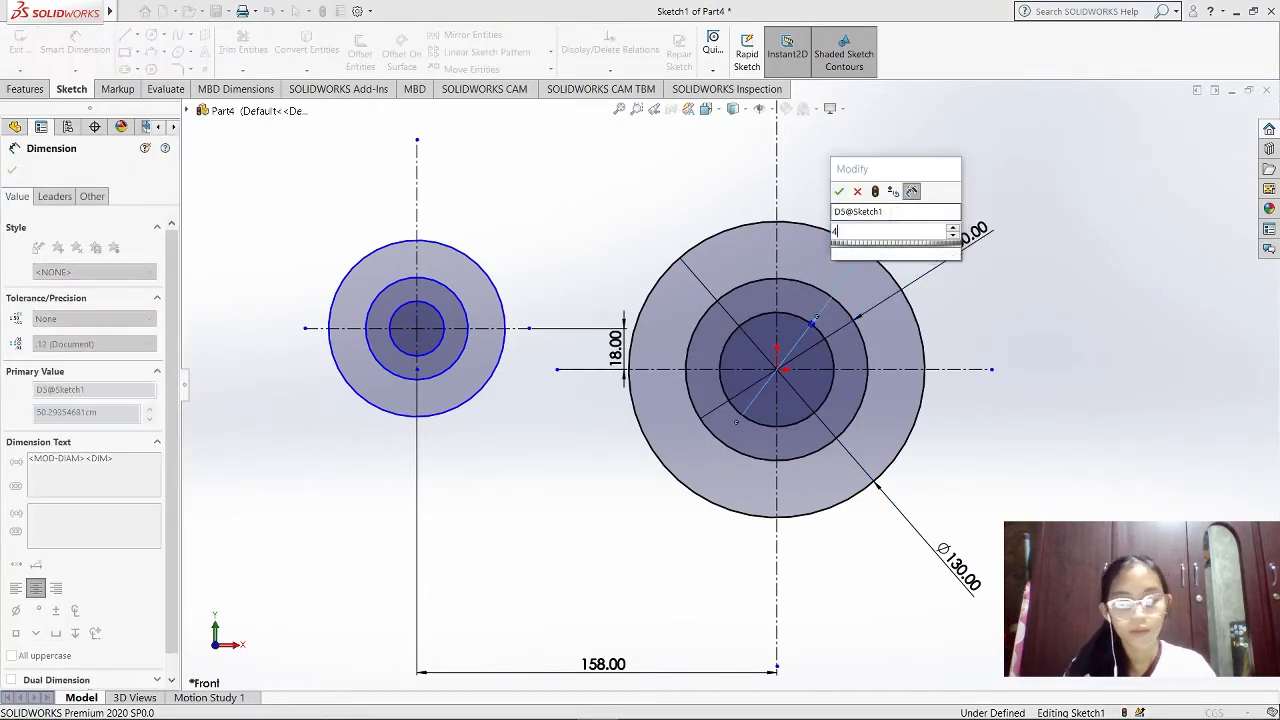
{"action": "type", "text": "6"}
{"action": "key", "text": "Return"}
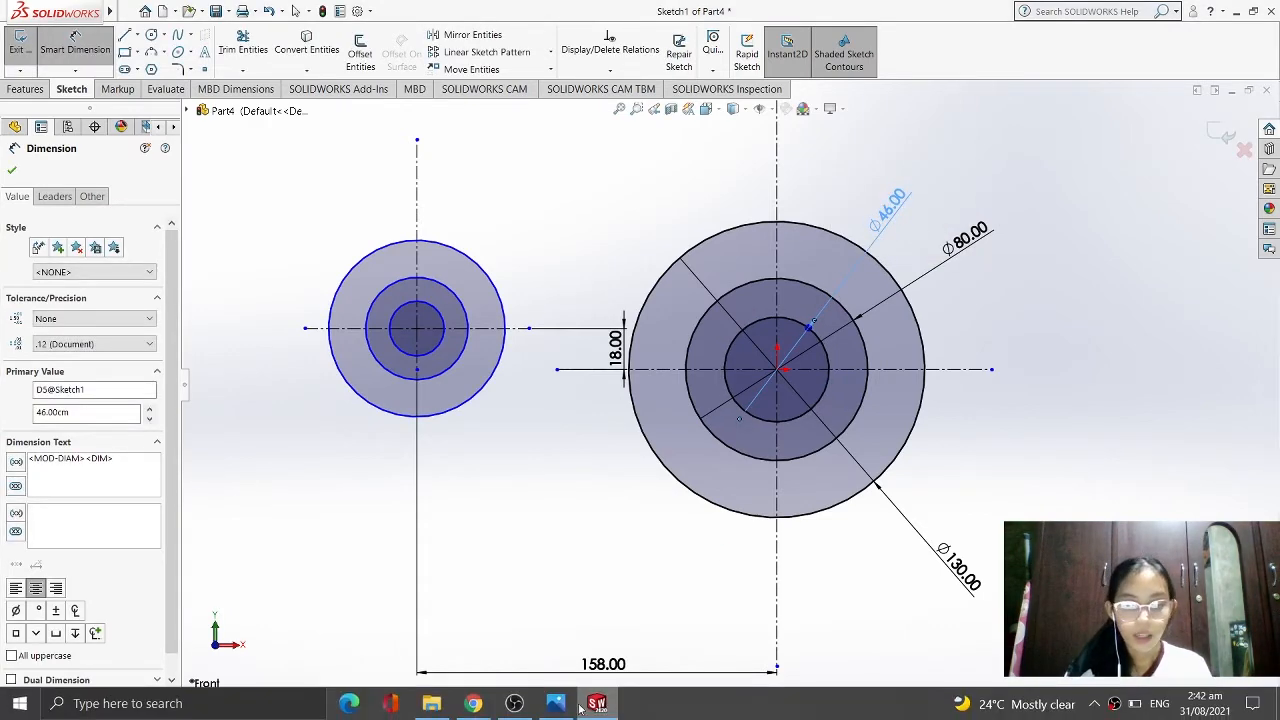
Check the small disc's diameters in the reference drawing in Photos and dimension its outer circle to 52 cm diameter
{"action": "left_click", "coordinate": [557, 703]}
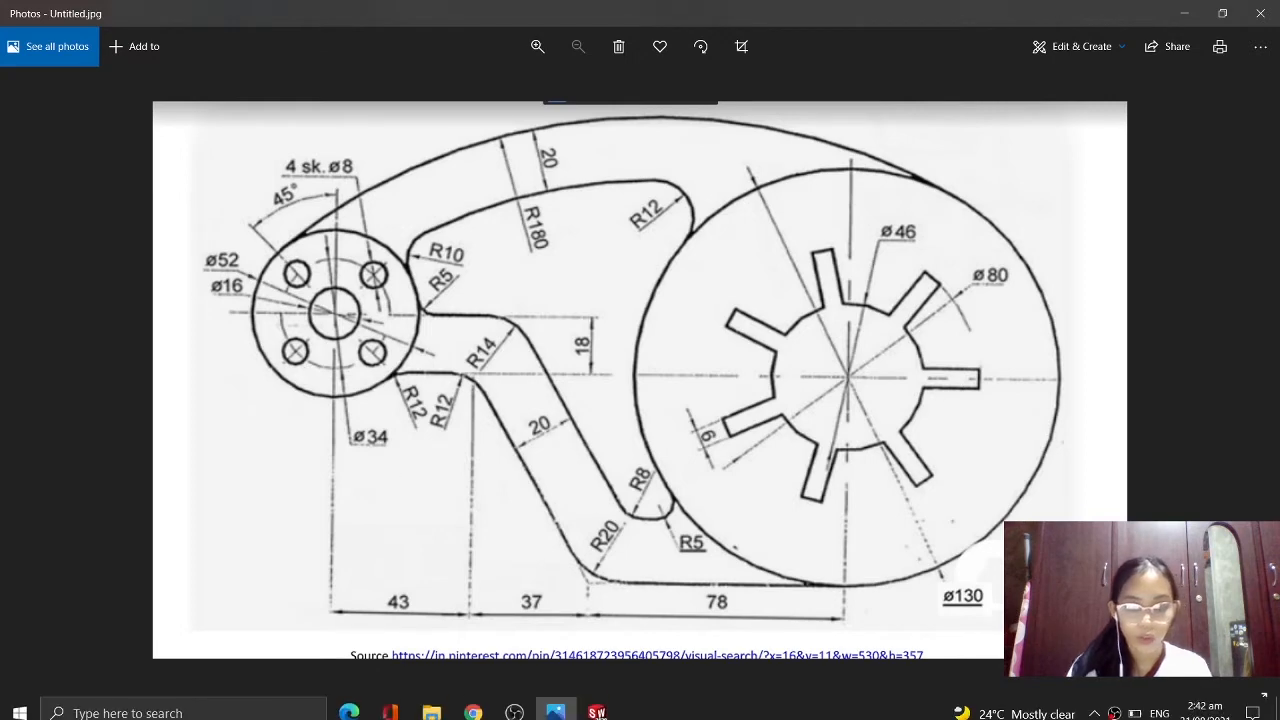
{"action": "left_click", "coordinate": [598, 703]}
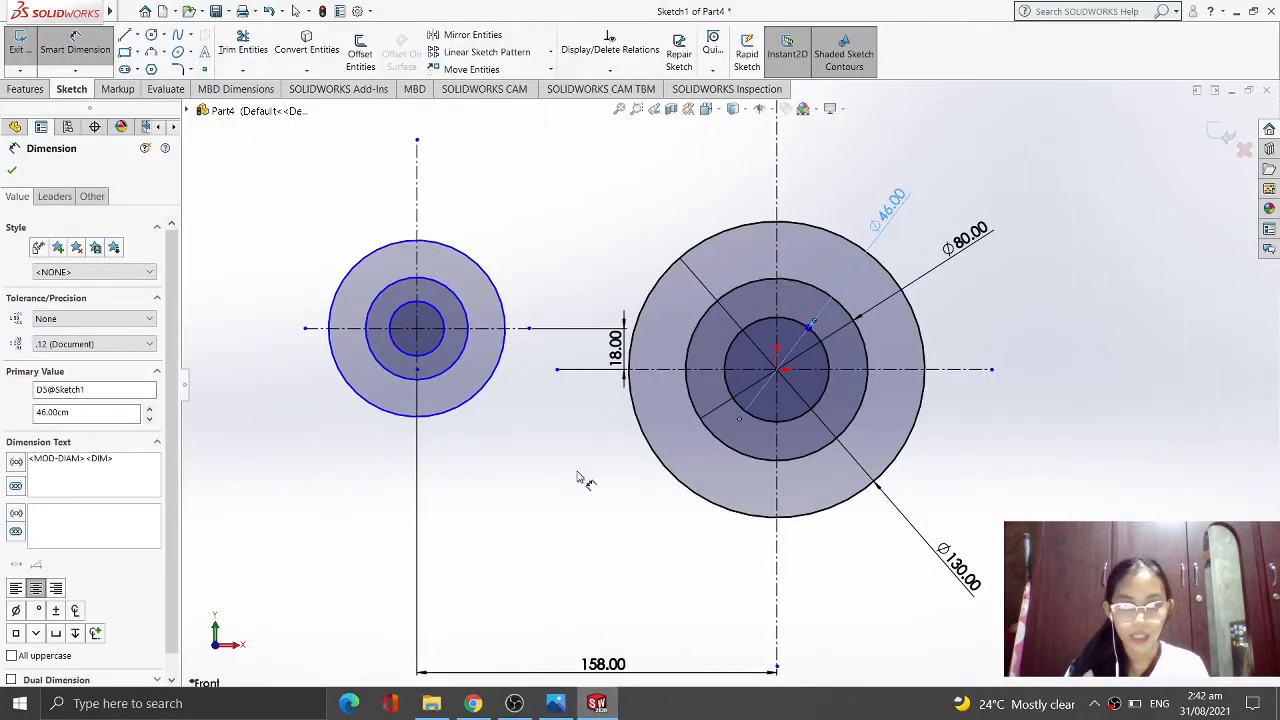
{"action": "left_click", "coordinate": [386, 414]}
{"action": "left_click", "coordinate": [268, 420]}
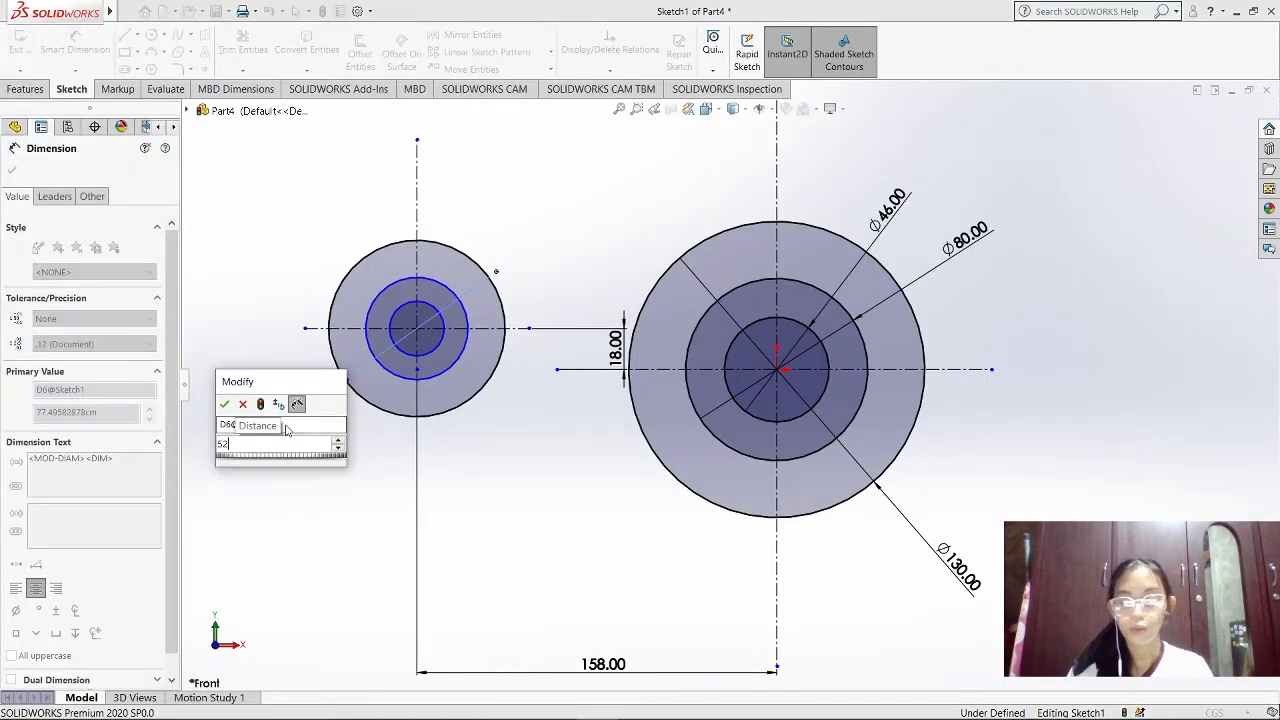
{"action": "type", "text": "52"}
{"action": "key", "text": "Return"}
Dimension the small disc's middle circle to 34 cm diameter and its inner circle to 16 cm diameter
{"action": "left_click", "coordinate": [390, 370]}
{"action": "left_click", "coordinate": [345, 442]}
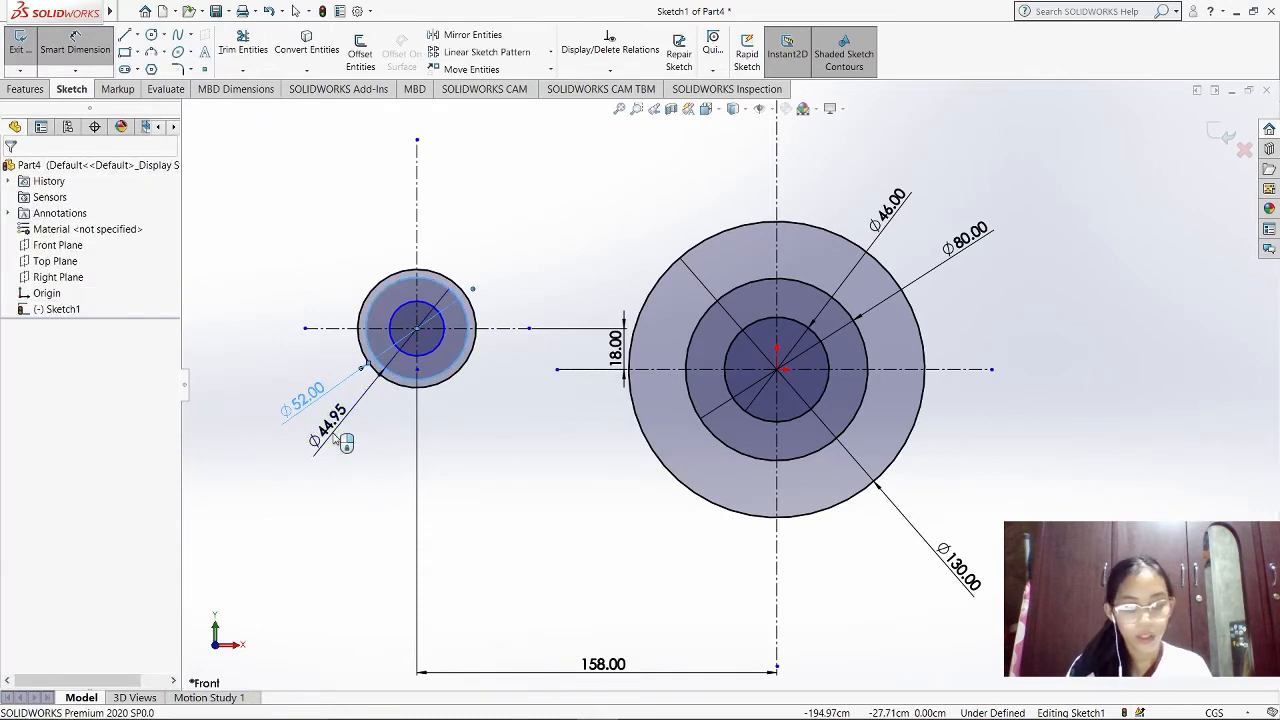
{"action": "type", "text": "34"}
{"action": "key", "text": "Return"}
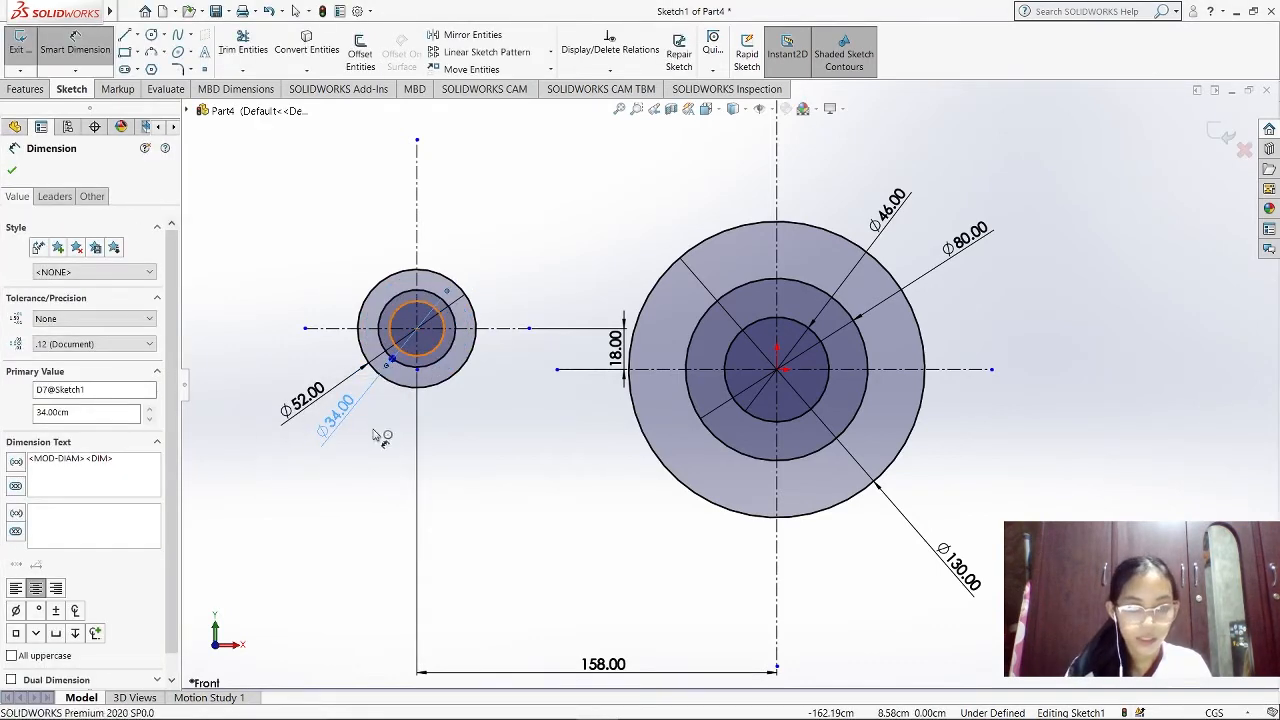
{"action": "left_click", "coordinate": [408, 352]}
{"action": "left_click", "coordinate": [362, 445]}
{"action": "type", "text": "16"}
{"action": "key", "text": "Return"}
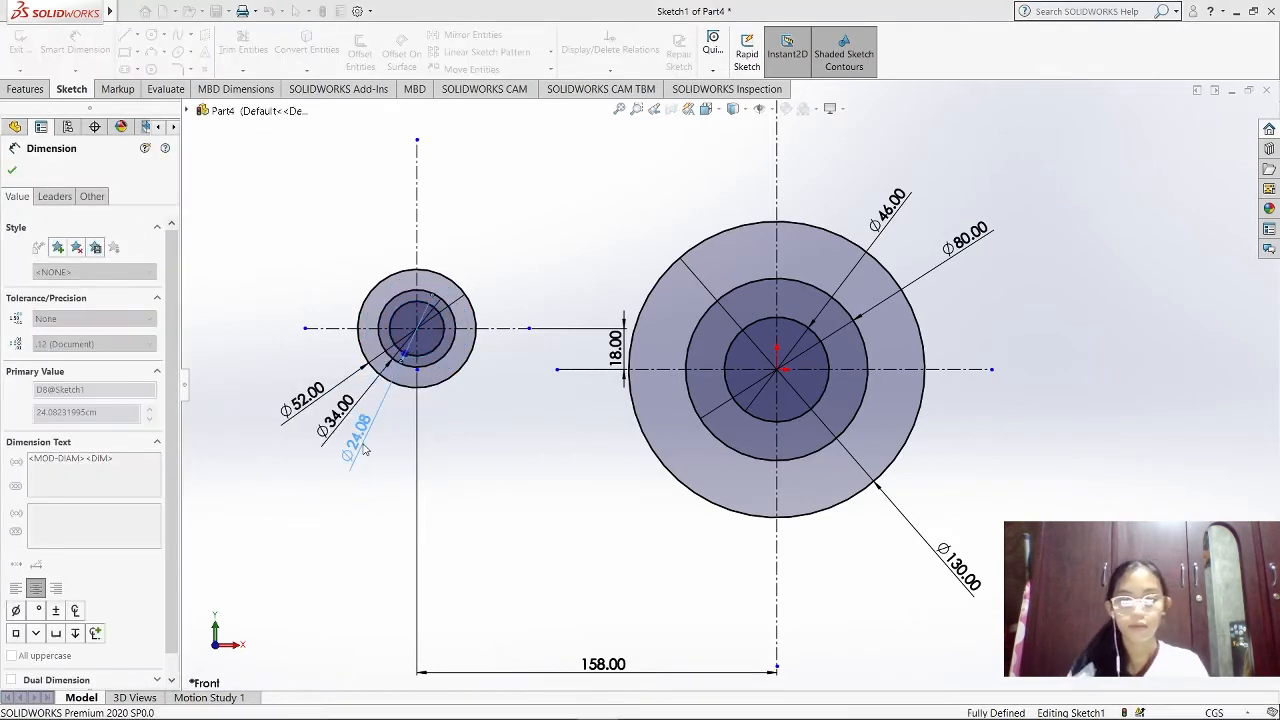
Sketch a solid line from the small disc's centre diagonally up and left, ending outside the 52 cm circle
{"action": "scroll", "coordinate": [362, 276], "scroll_direction": "up", "scroll_amount": 3}
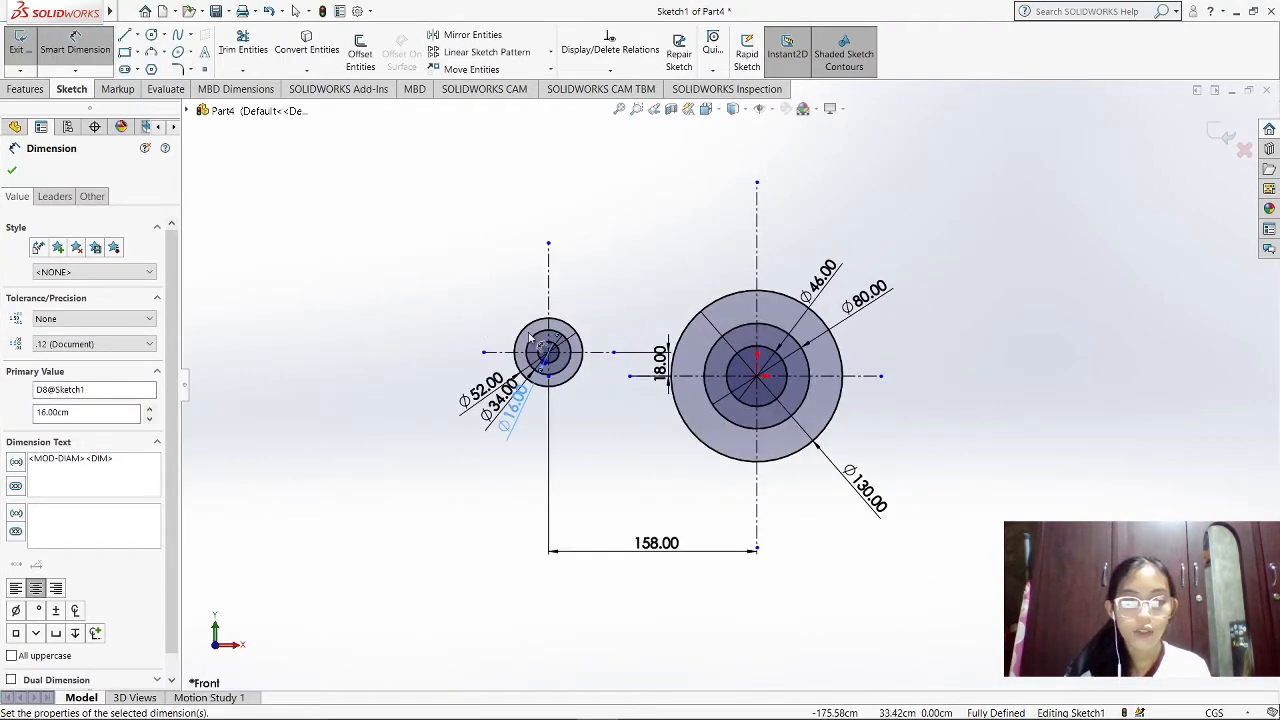
{"action": "scroll", "coordinate": [581, 358], "scroll_direction": "down", "scroll_amount": 5}
{"action": "scroll", "coordinate": [568, 352], "scroll_direction": "down", "scroll_amount": 1}
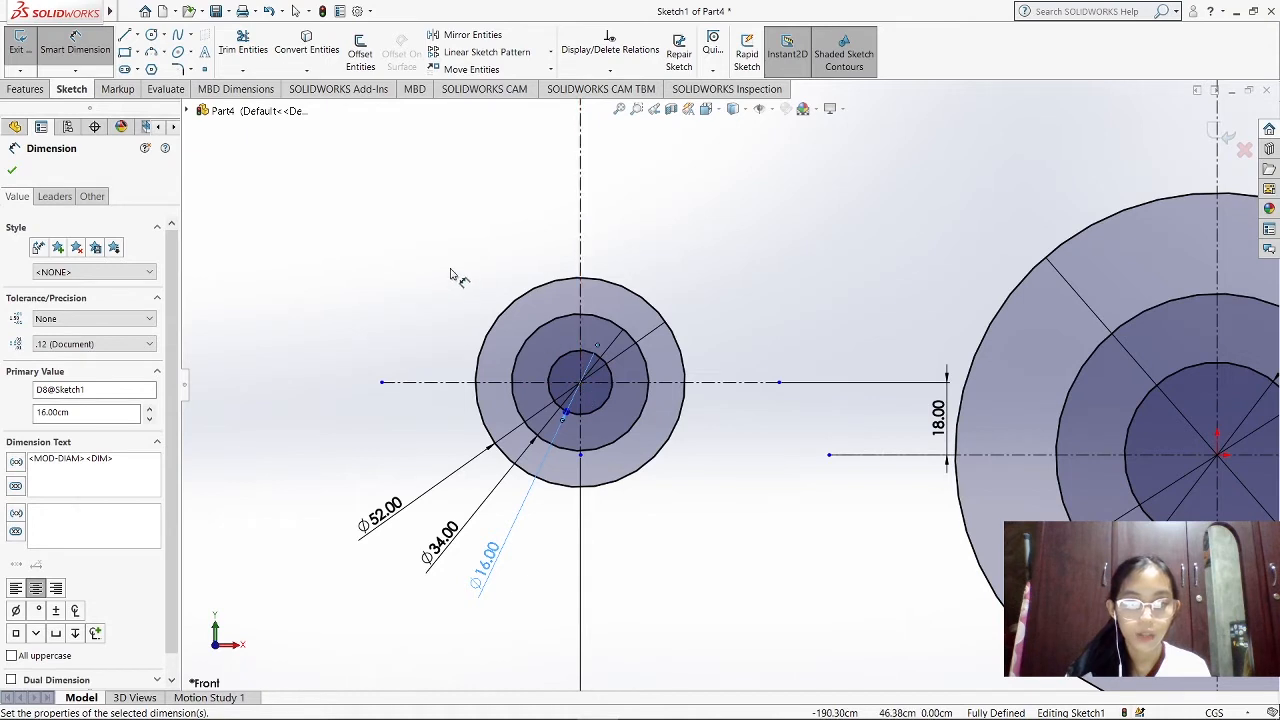
{"action": "left_click", "coordinate": [124, 35]}
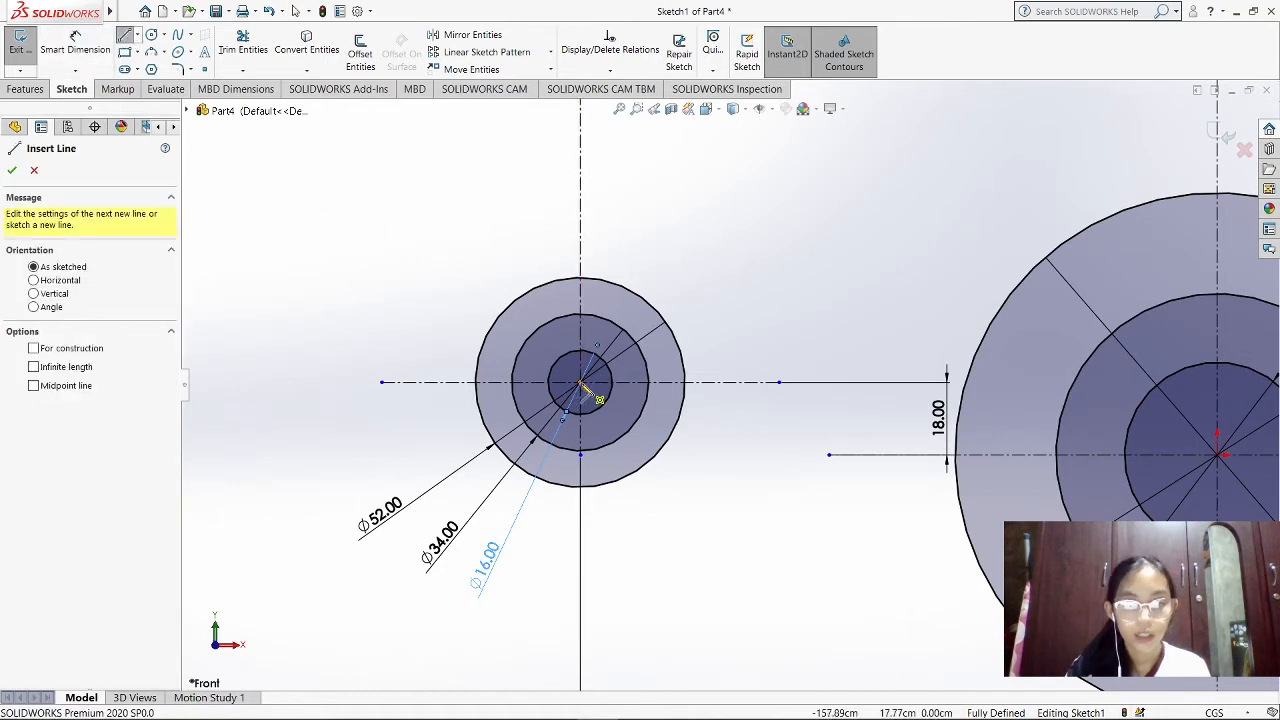
{"action": "left_click", "coordinate": [581, 383]}
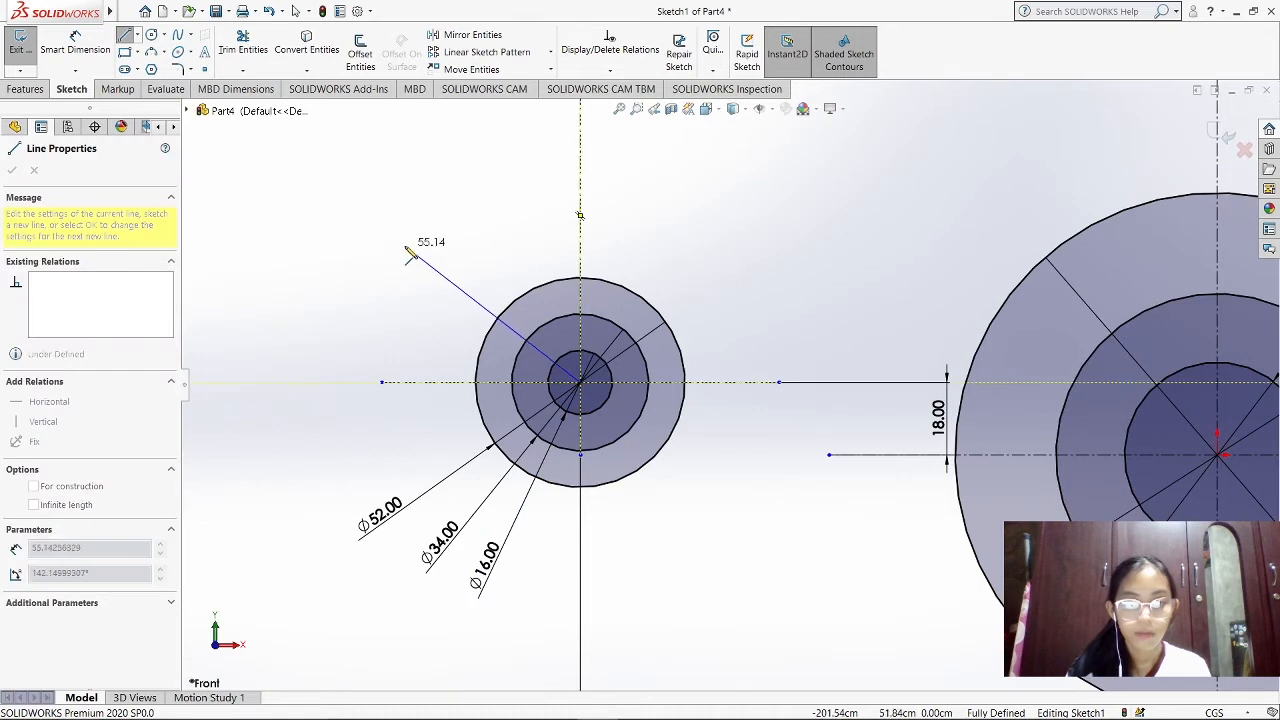
{"action": "double_click", "coordinate": [395, 228]}
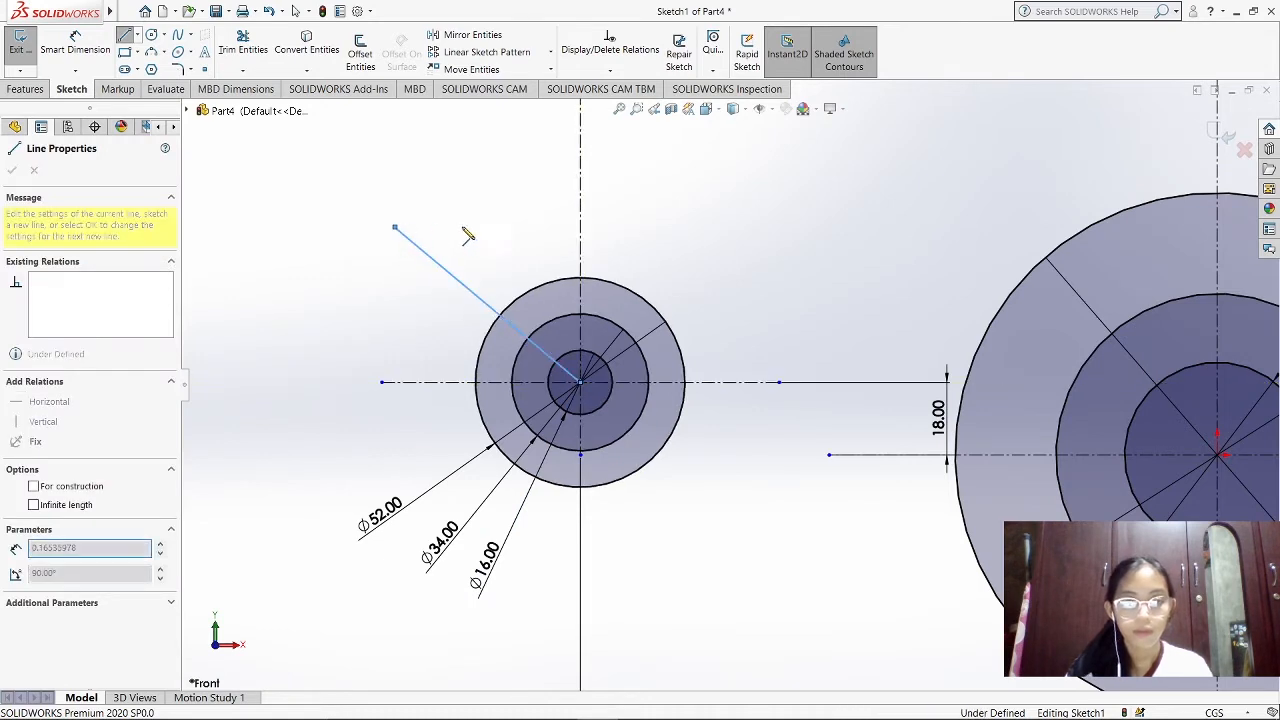
{"action": "key", "text": "Escape"}
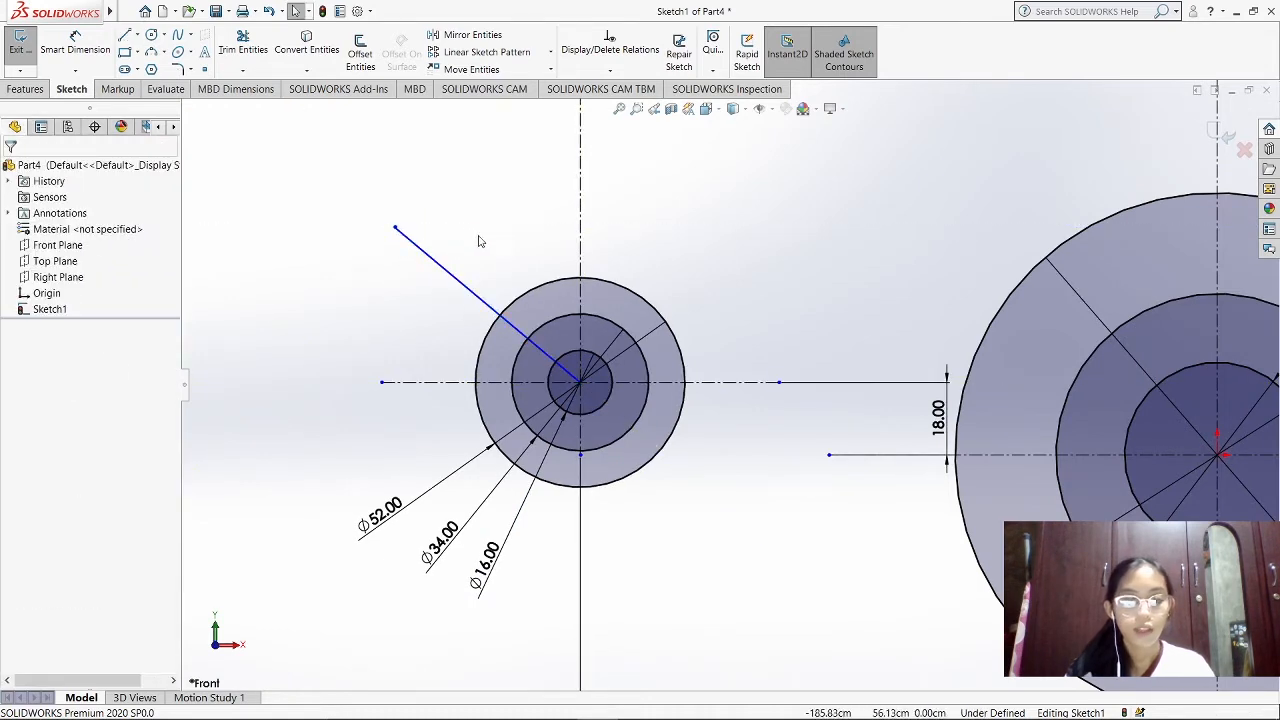
Dimension the angle between the small disc's diagonal line and its vertical centreline to 45°
{"action": "left_click", "coordinate": [87, 50]}
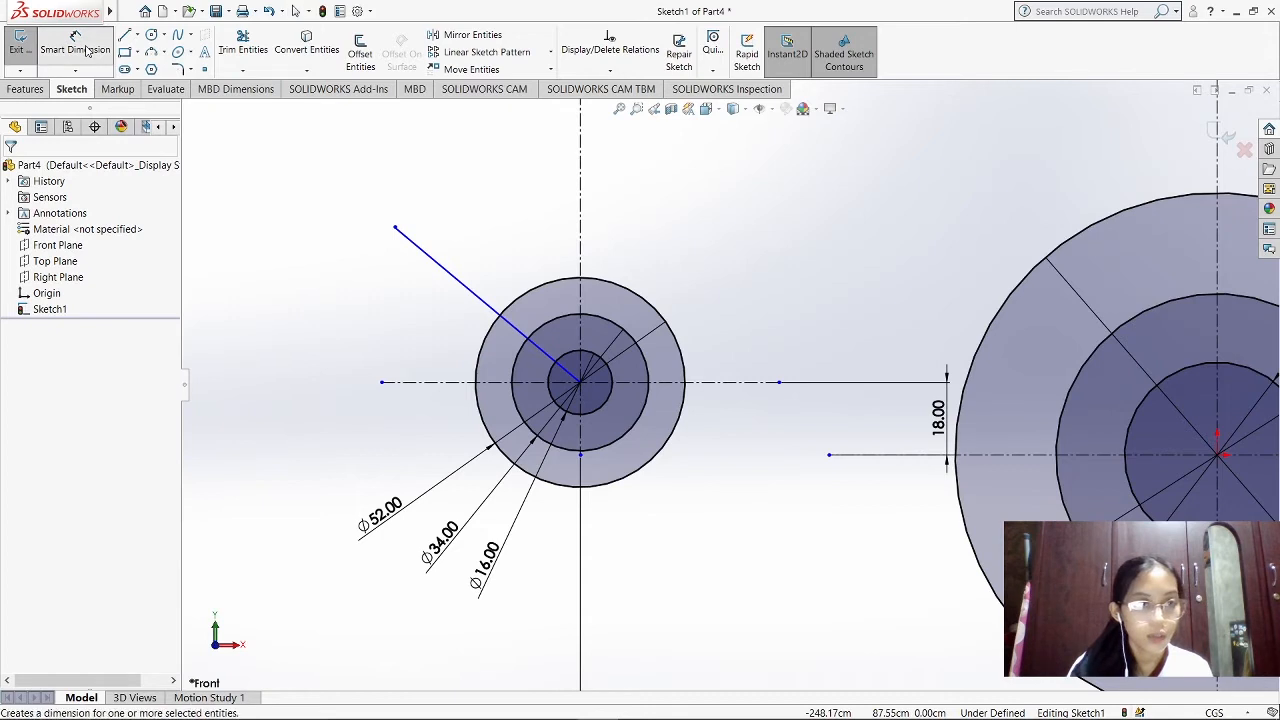
{"action": "left_click", "coordinate": [449, 279]}
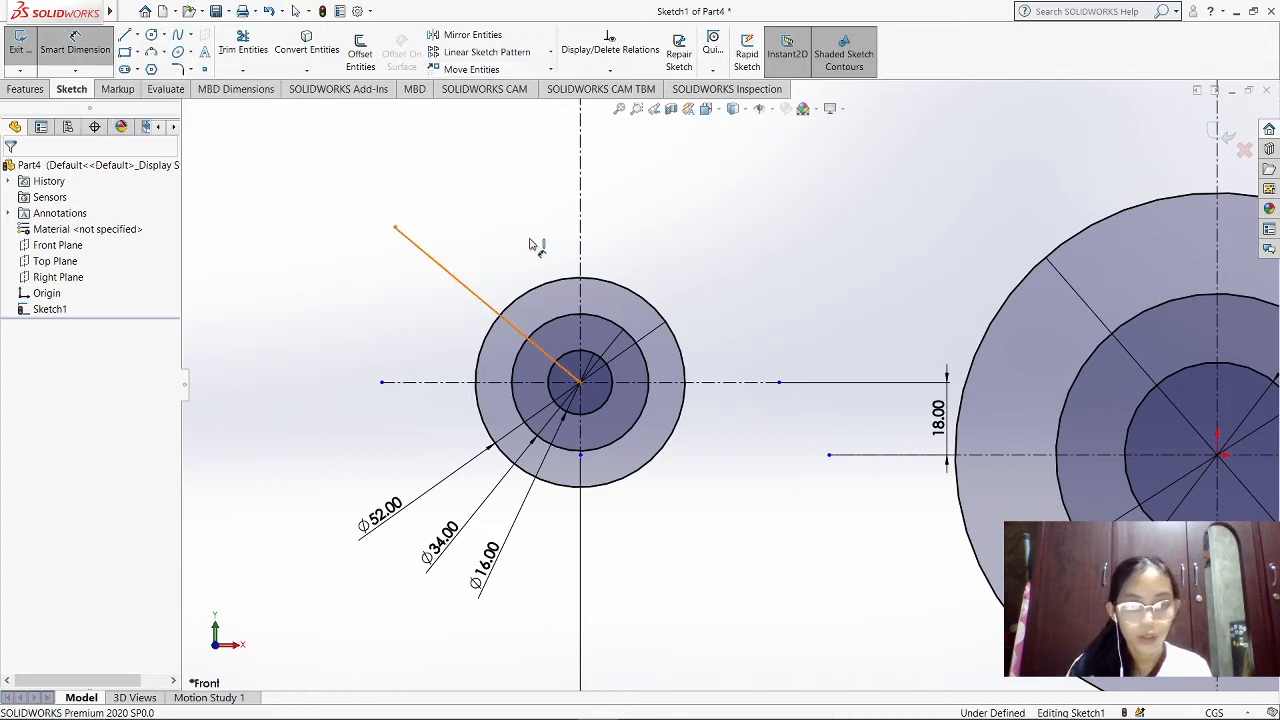
{"action": "left_click", "coordinate": [581, 233]}
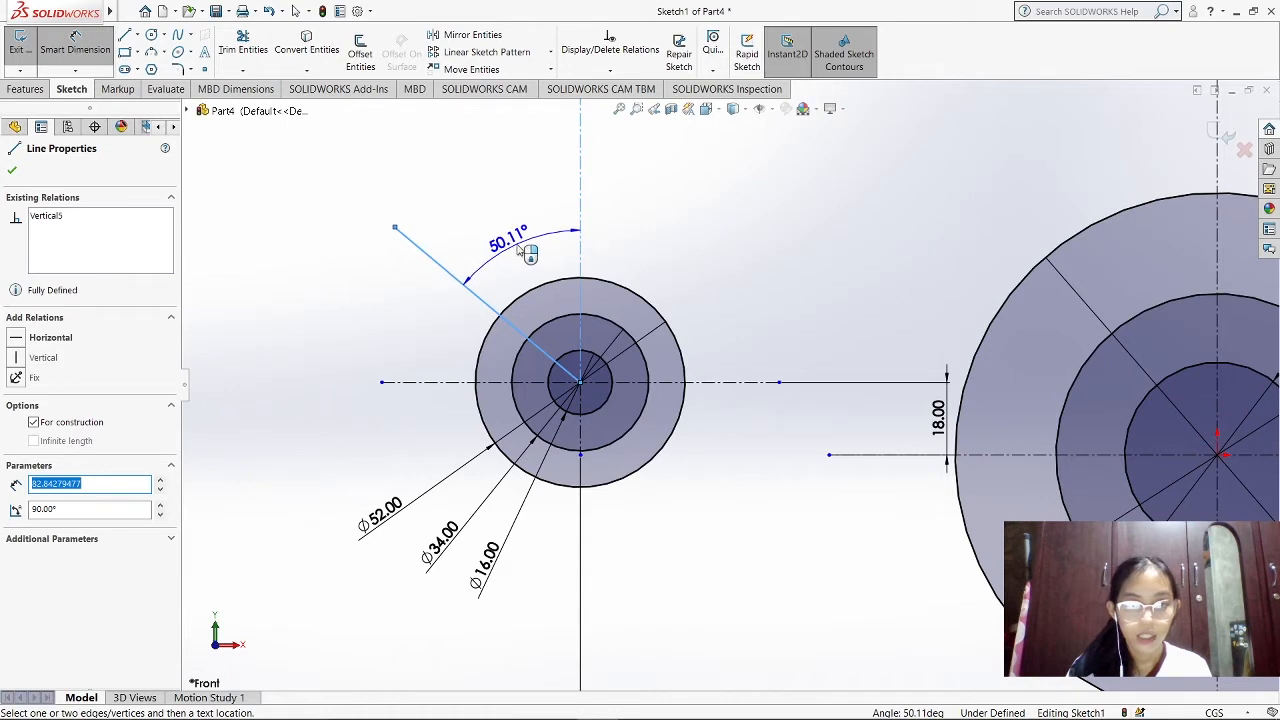
{"action": "left_click", "coordinate": [527, 252]}
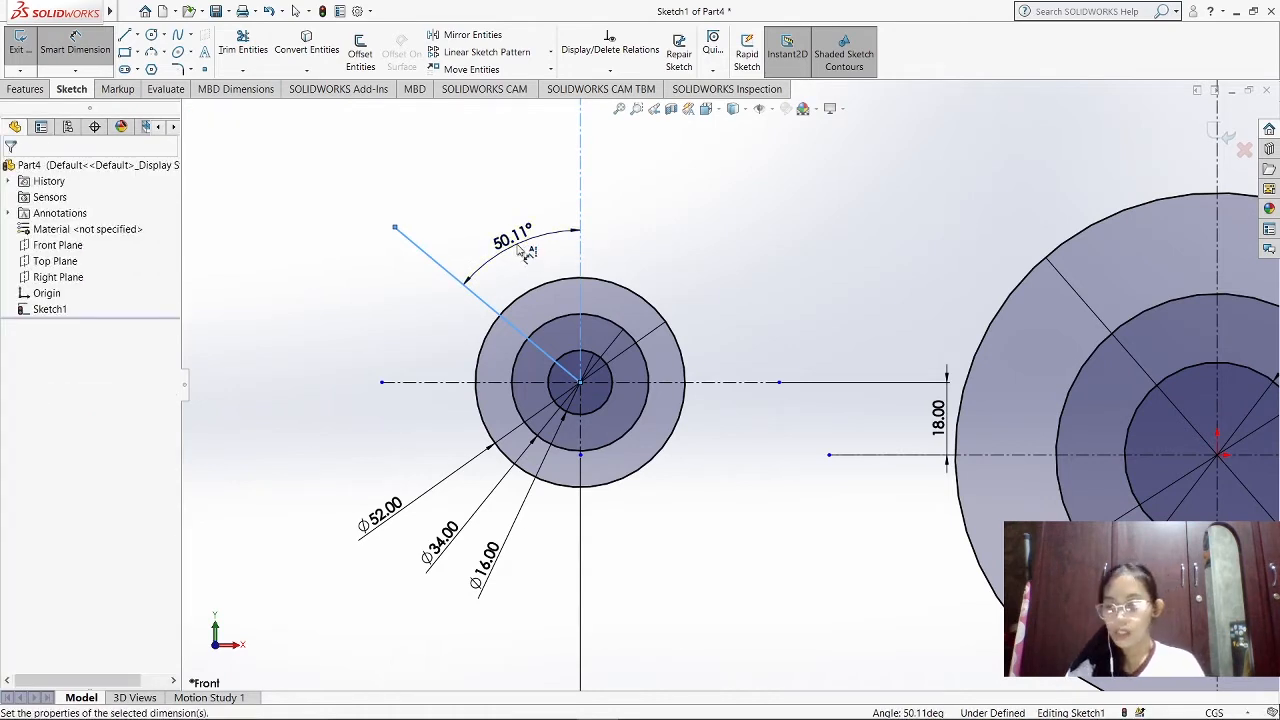
{"action": "type", "text": "45"}
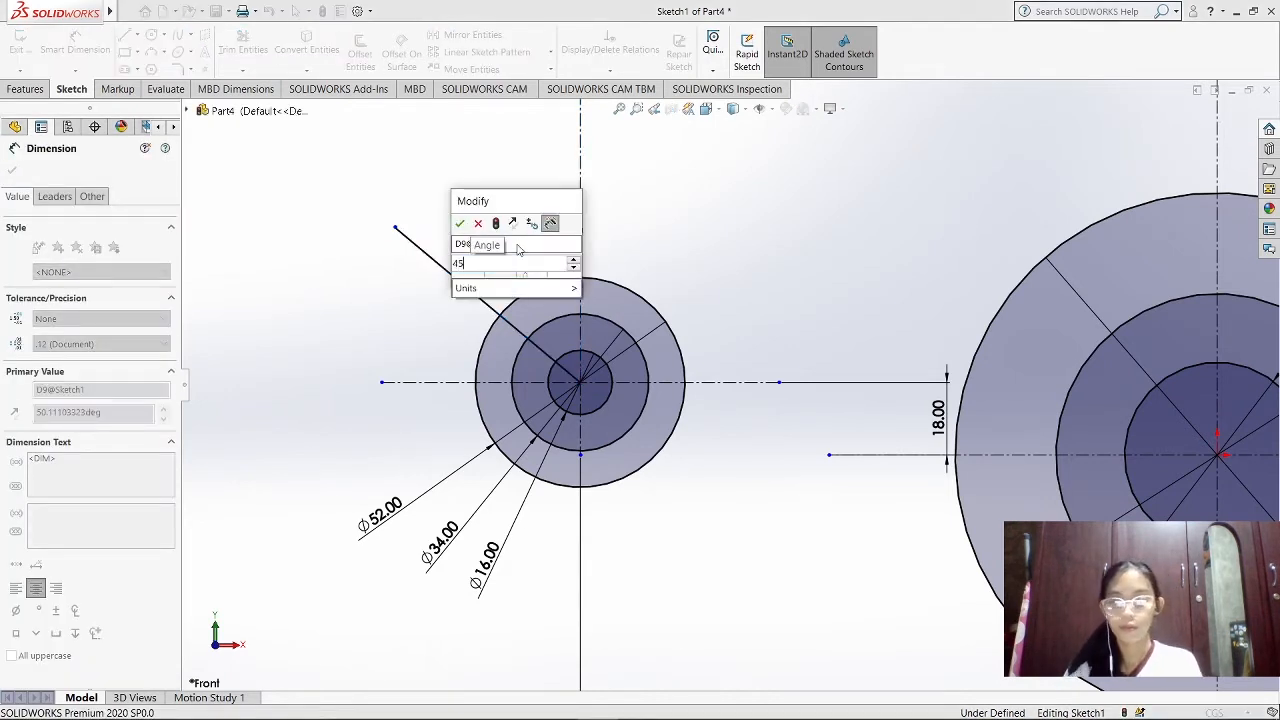
{"action": "key", "text": "Return"}
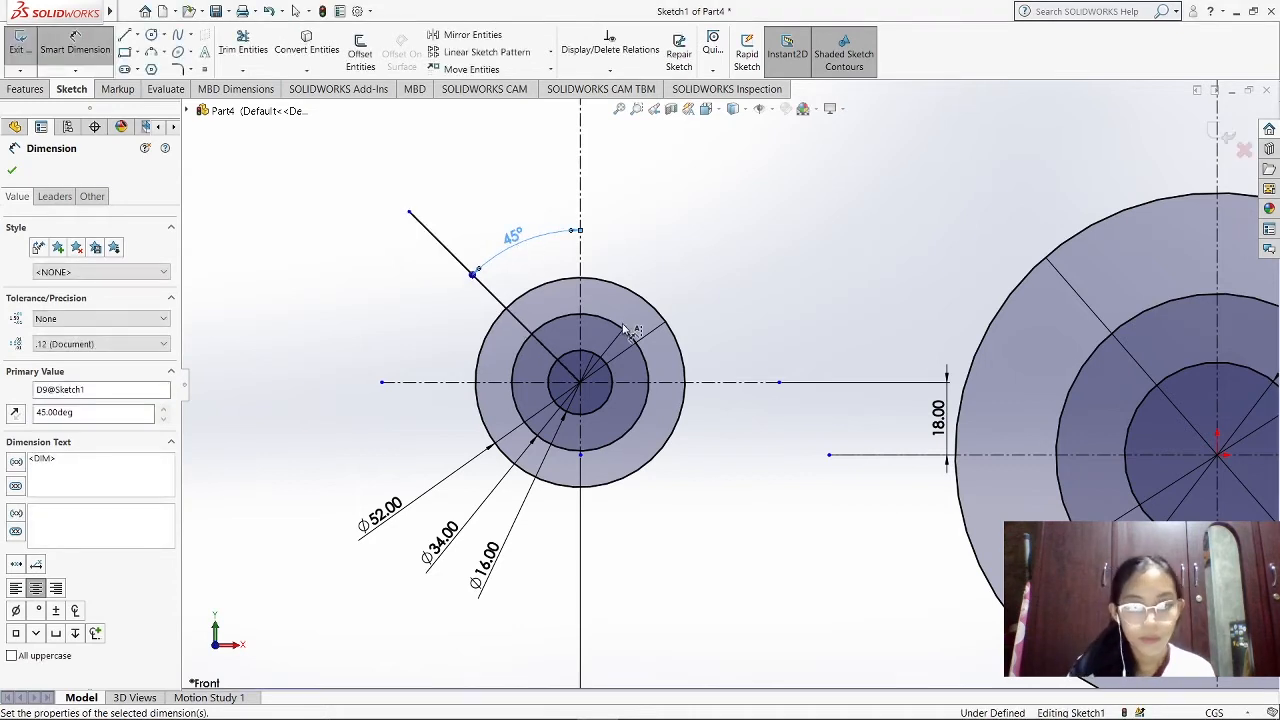
Sketch a circle about 9.7 cm in diameter, centred where the diagonal line crosses the small disc's 34 cm circle
{"action": "scroll", "coordinate": [622, 330], "scroll_direction": "up", "scroll_amount": 2}
{"action": "scroll", "coordinate": [622, 330], "scroll_direction": "down", "scroll_amount": 3}
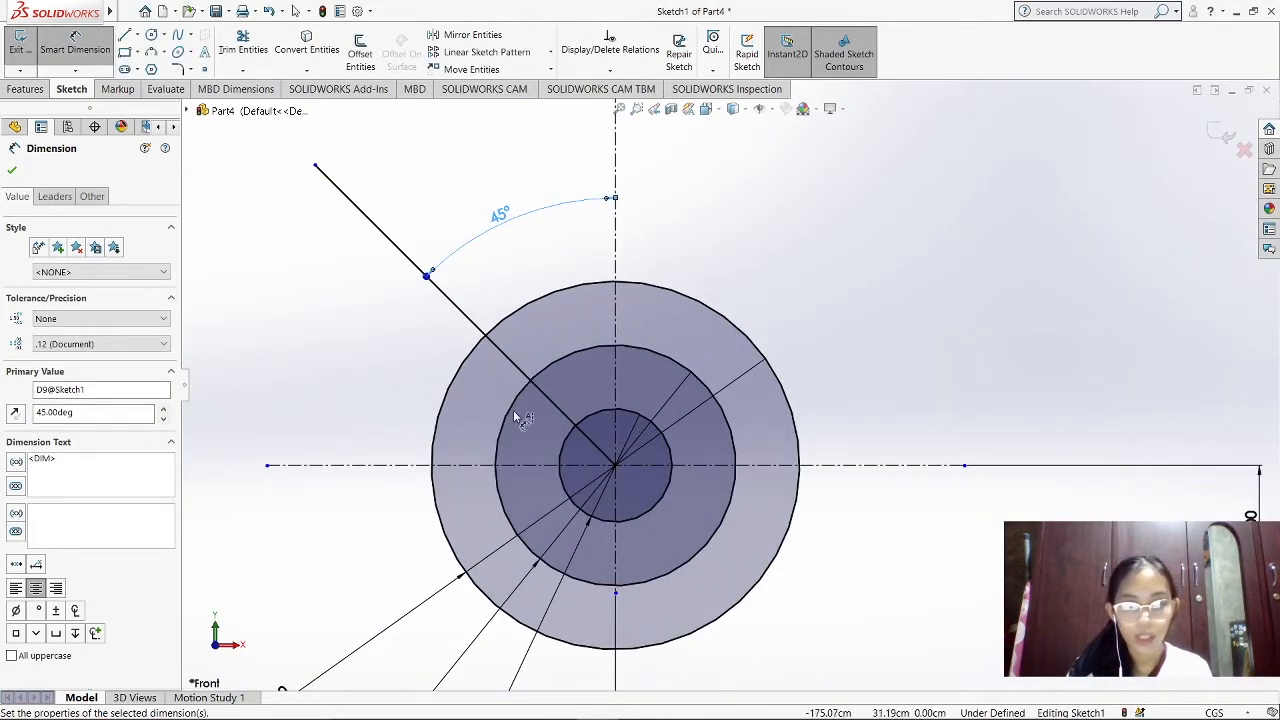
{"action": "left_click", "coordinate": [151, 34]}
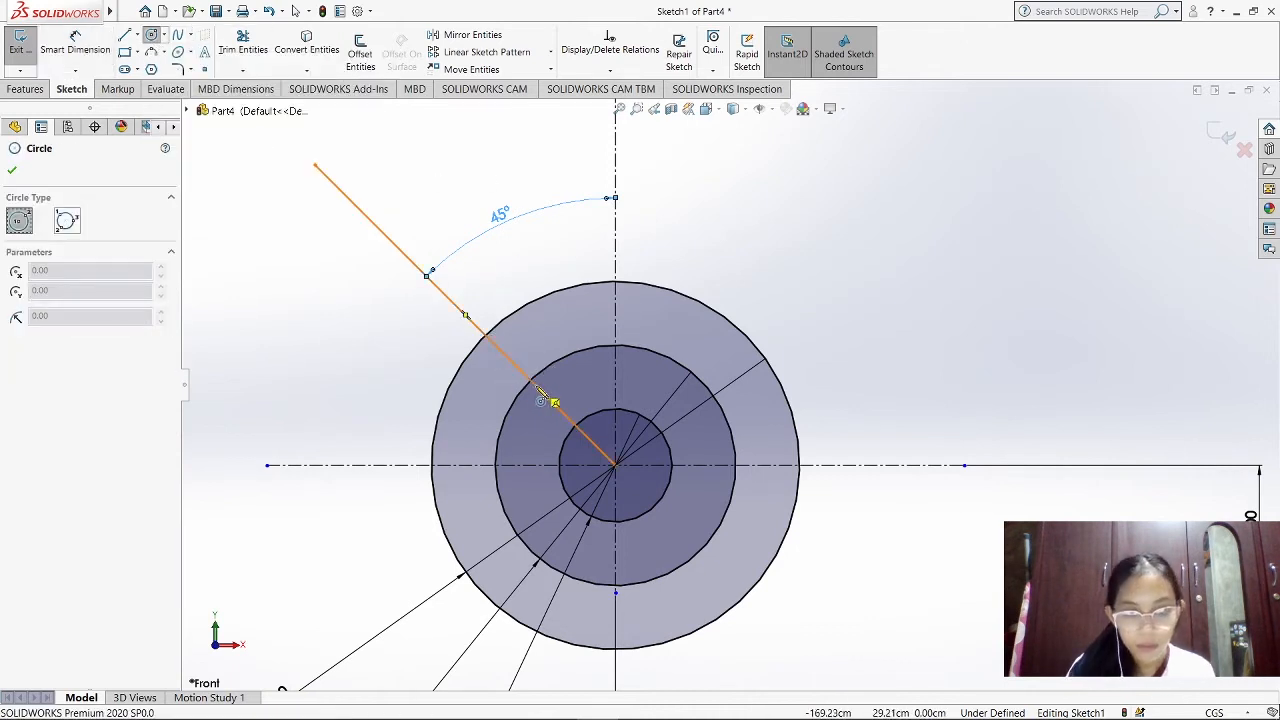
{"action": "scroll", "coordinate": [545, 394], "scroll_direction": "down", "scroll_amount": 2}
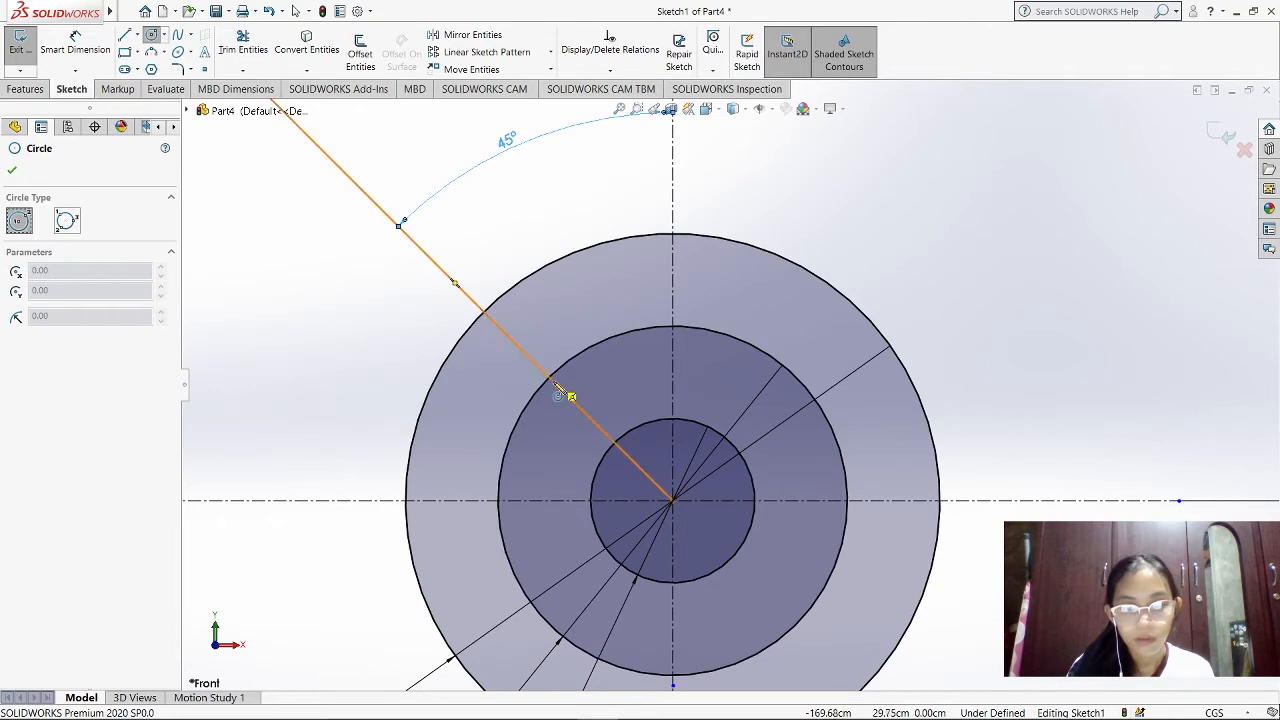
{"action": "left_click", "coordinate": [549, 377]}
{"action": "left_click", "coordinate": [603, 413]}
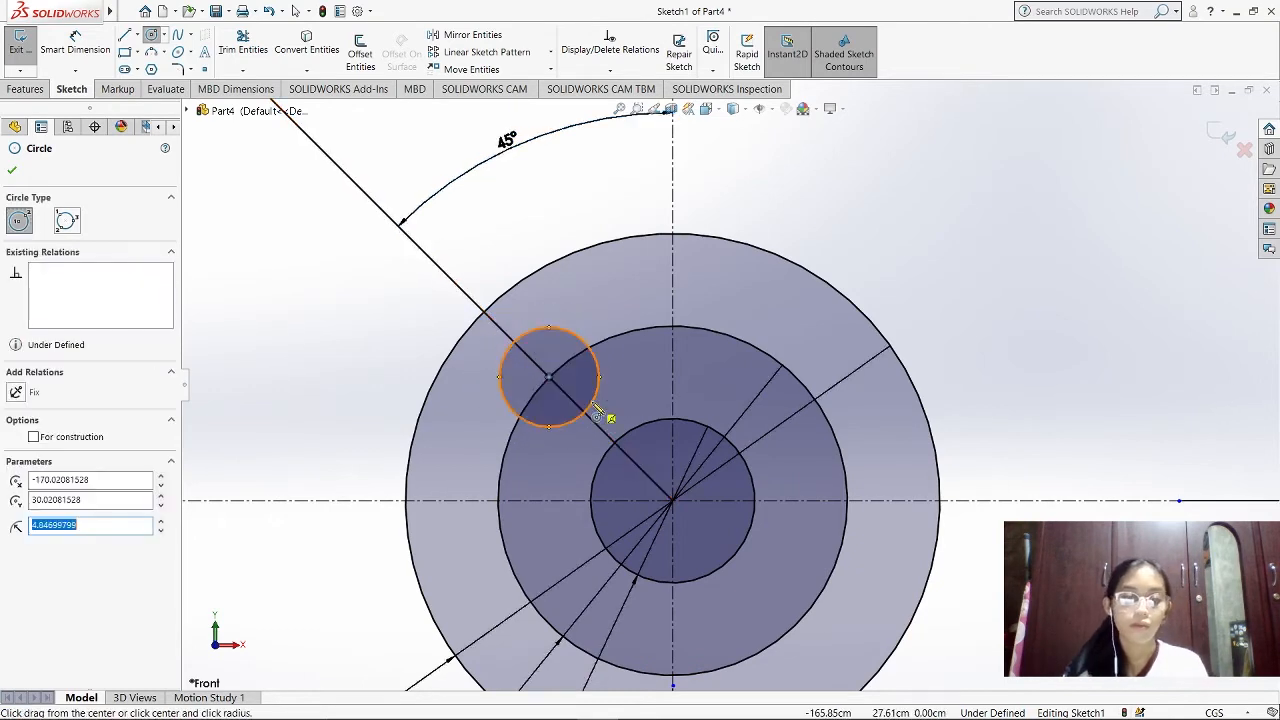
{"action": "scroll", "coordinate": [760, 389], "scroll_direction": "up", "scroll_amount": 1}
{"action": "scroll", "coordinate": [937, 460], "scroll_direction": "up", "scroll_amount": 3}
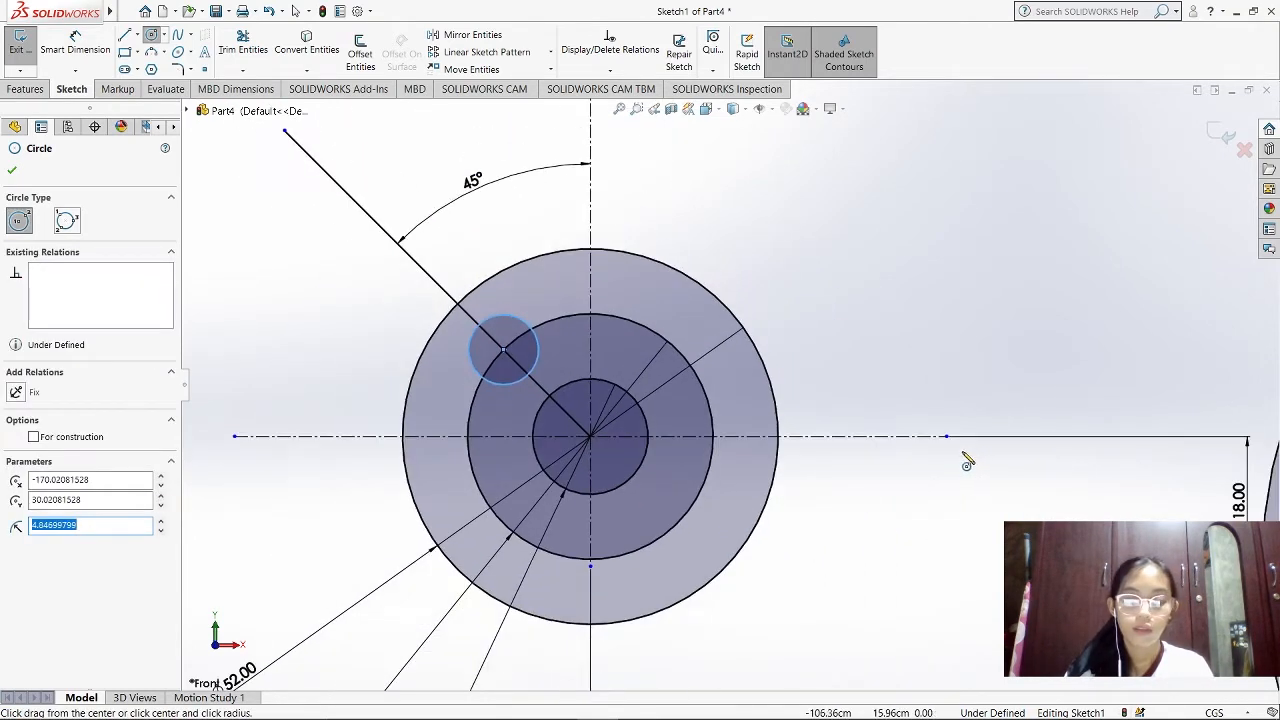
{"action": "key", "text": "Escape"}
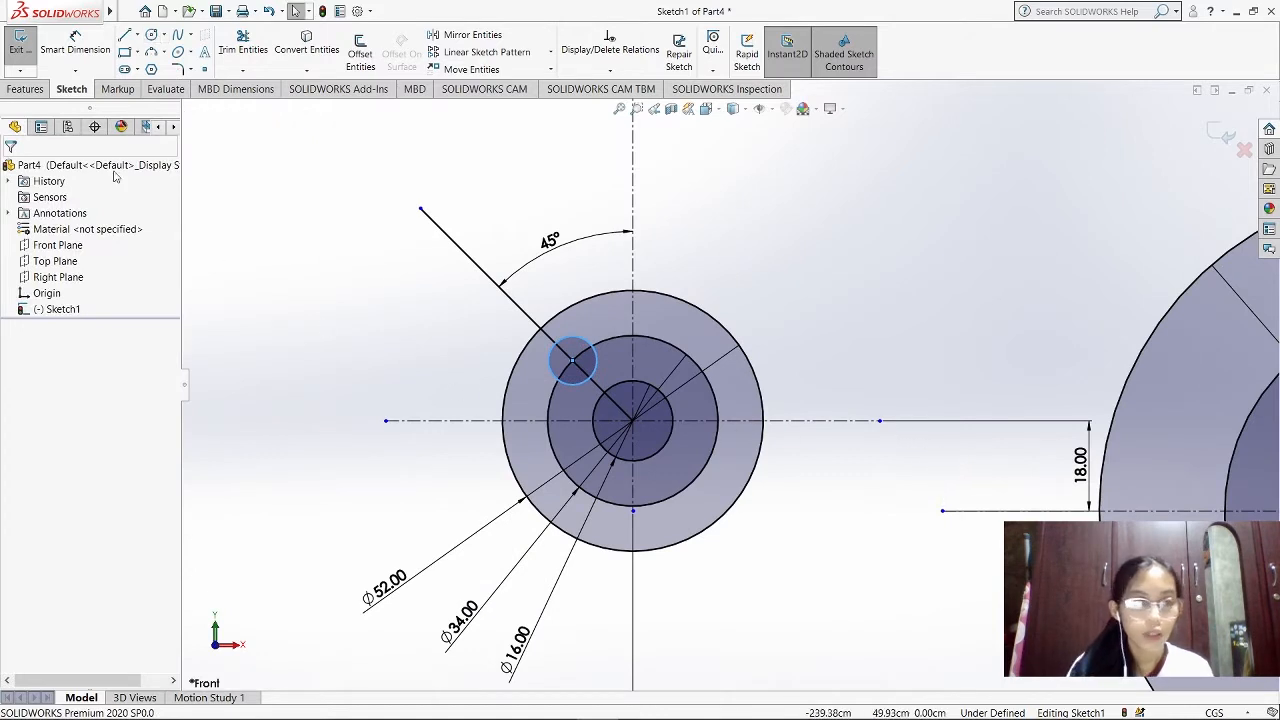
Dimension the small hole circle on the diagonal line to 8 cm diameter
{"action": "left_click", "coordinate": [75, 45]}
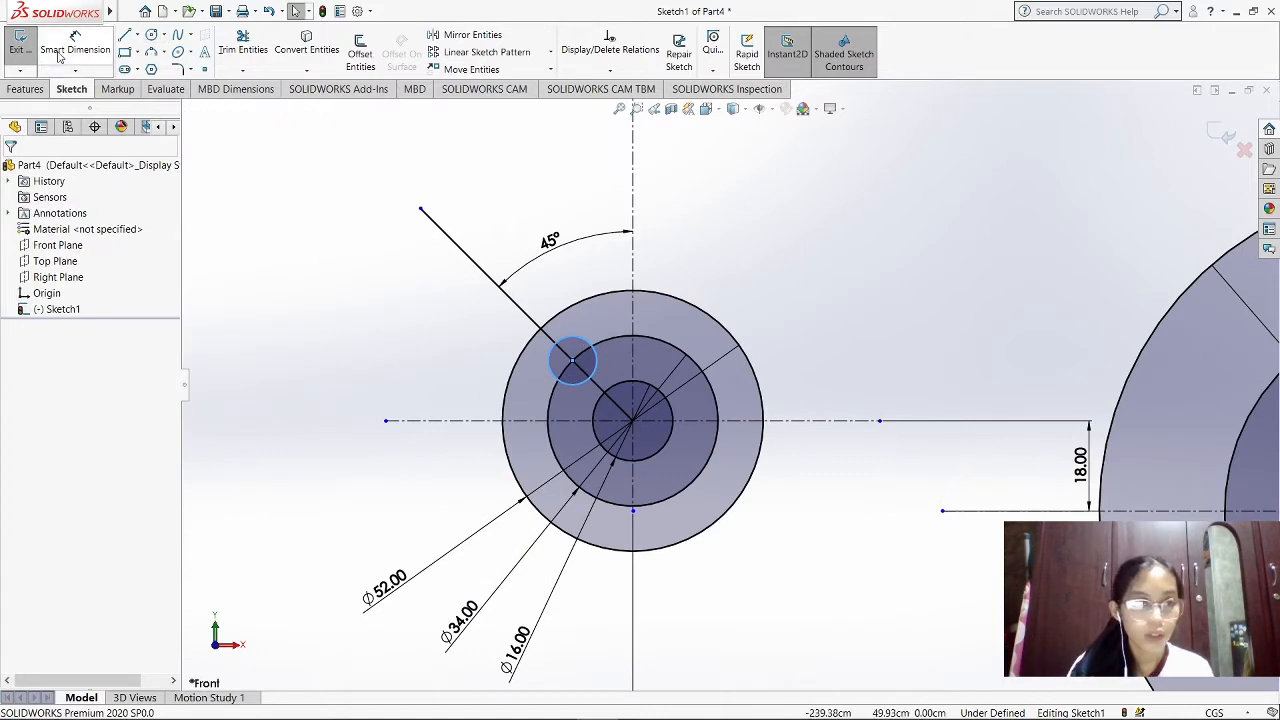
{"action": "left_click", "coordinate": [553, 372]}
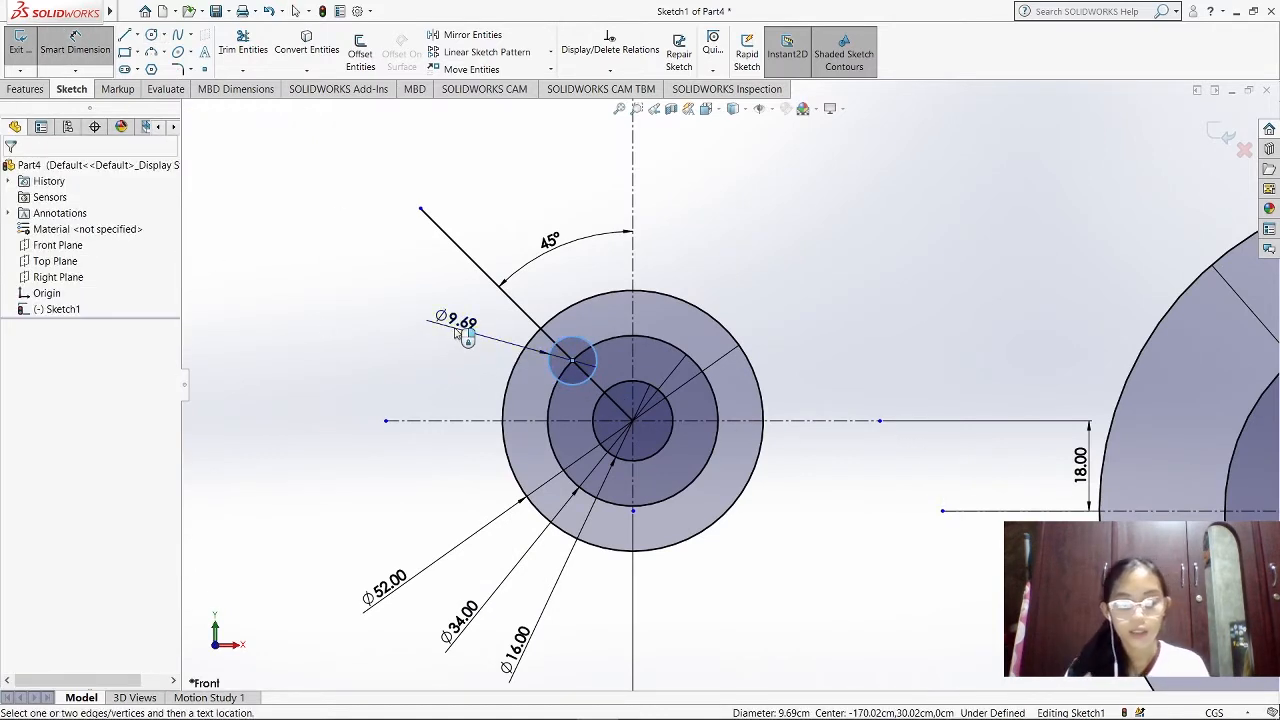
{"action": "left_click", "coordinate": [455, 333]}
{"action": "type", "text": "8"}
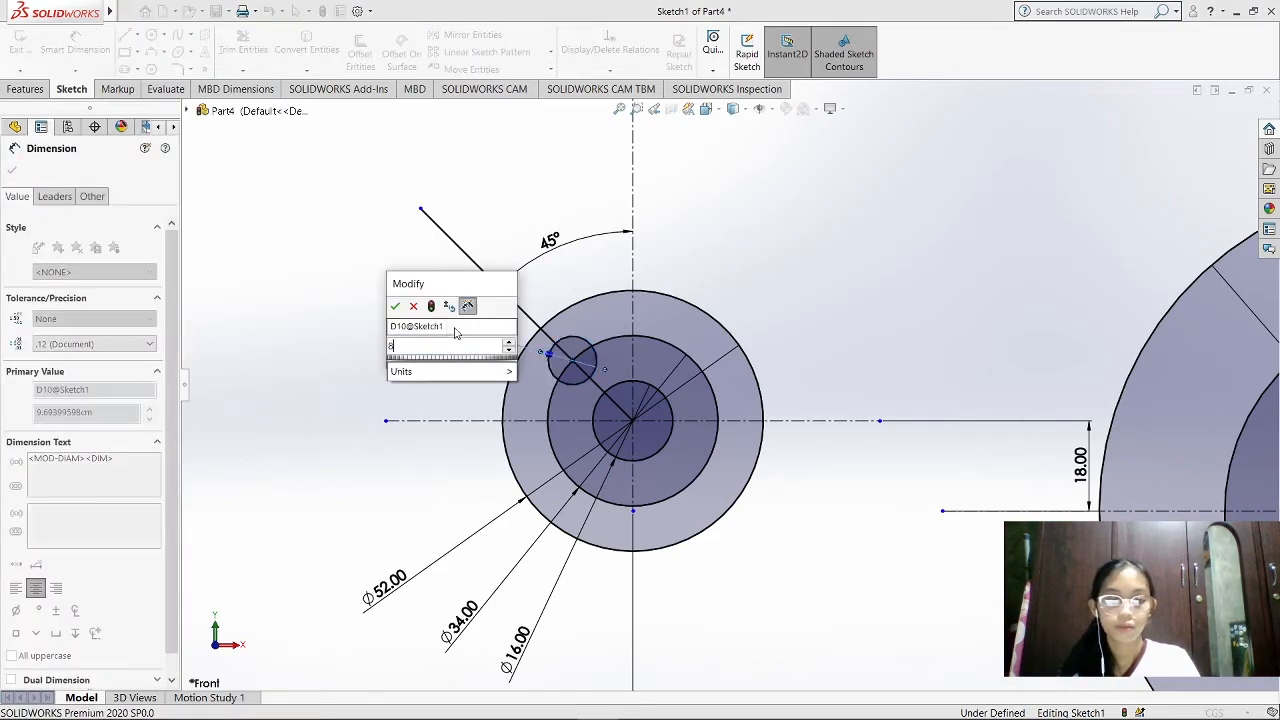
{"action": "key", "text": "Return"}
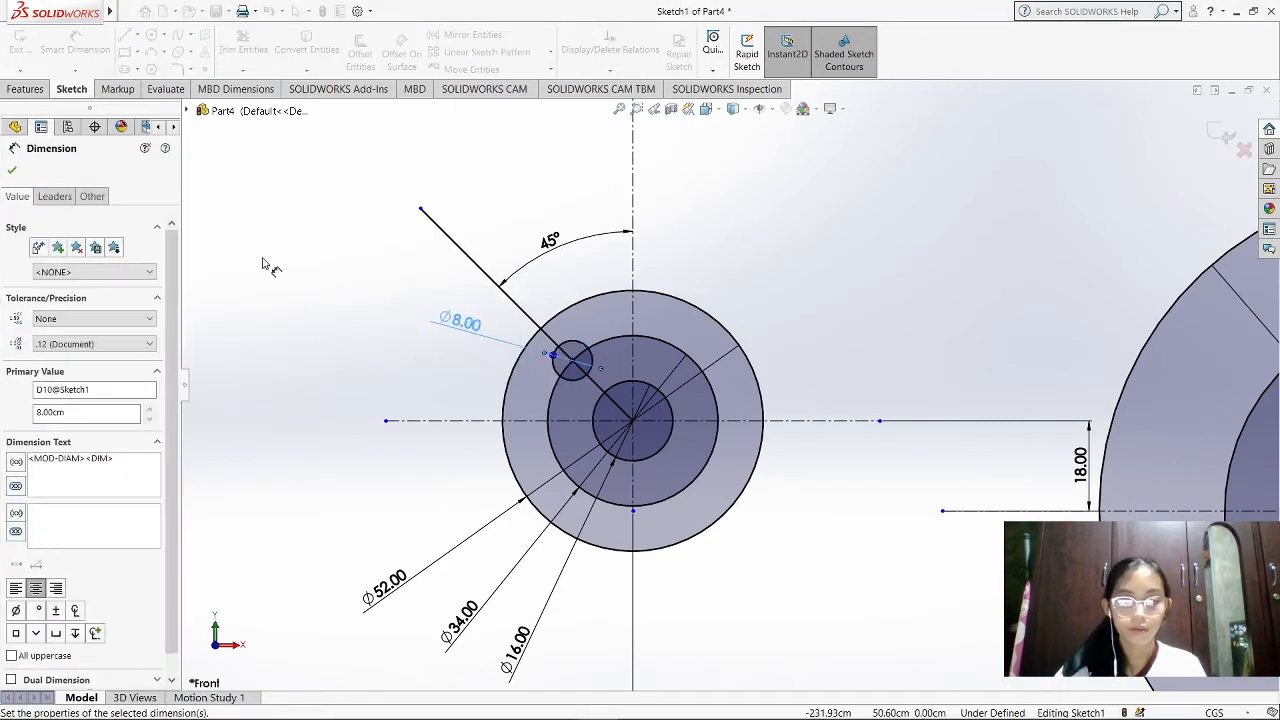
Circular-pattern the 8 cm hole around the small disc's centre as 4 equally spaced instances over 360°
{"action": "scroll", "coordinate": [825, 528], "scroll_direction": "down", "scroll_amount": 3}
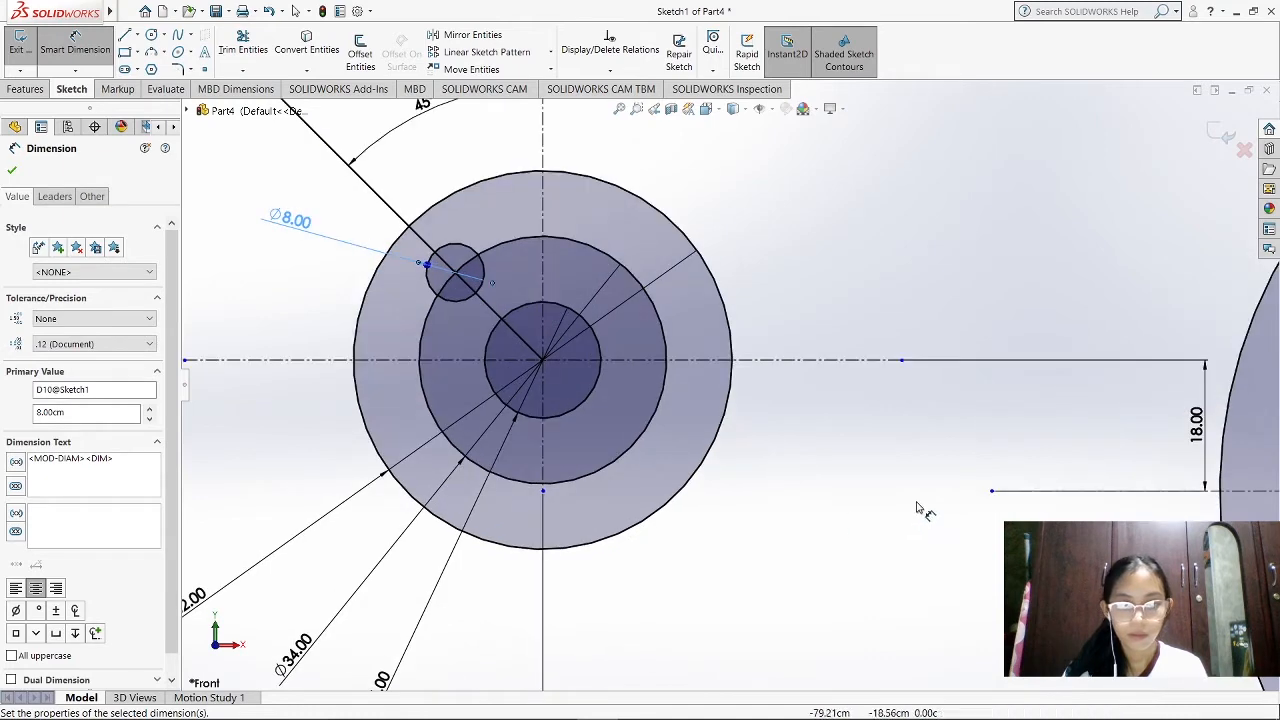
{"action": "scroll", "coordinate": [763, 437], "scroll_direction": "up", "scroll_amount": 5}
{"action": "scroll", "coordinate": [600, 330], "scroll_direction": "down", "scroll_amount": 3}
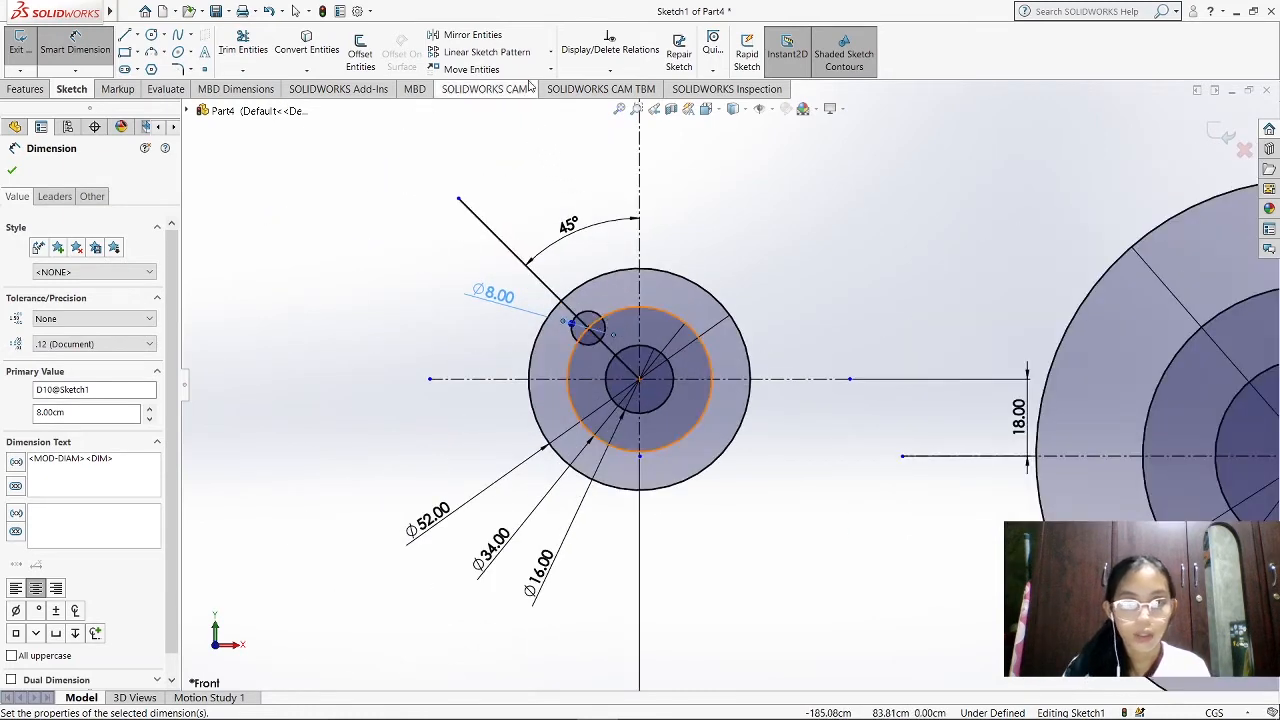
{"action": "left_click", "coordinate": [551, 53]}
{"action": "left_click", "coordinate": [535, 90]}
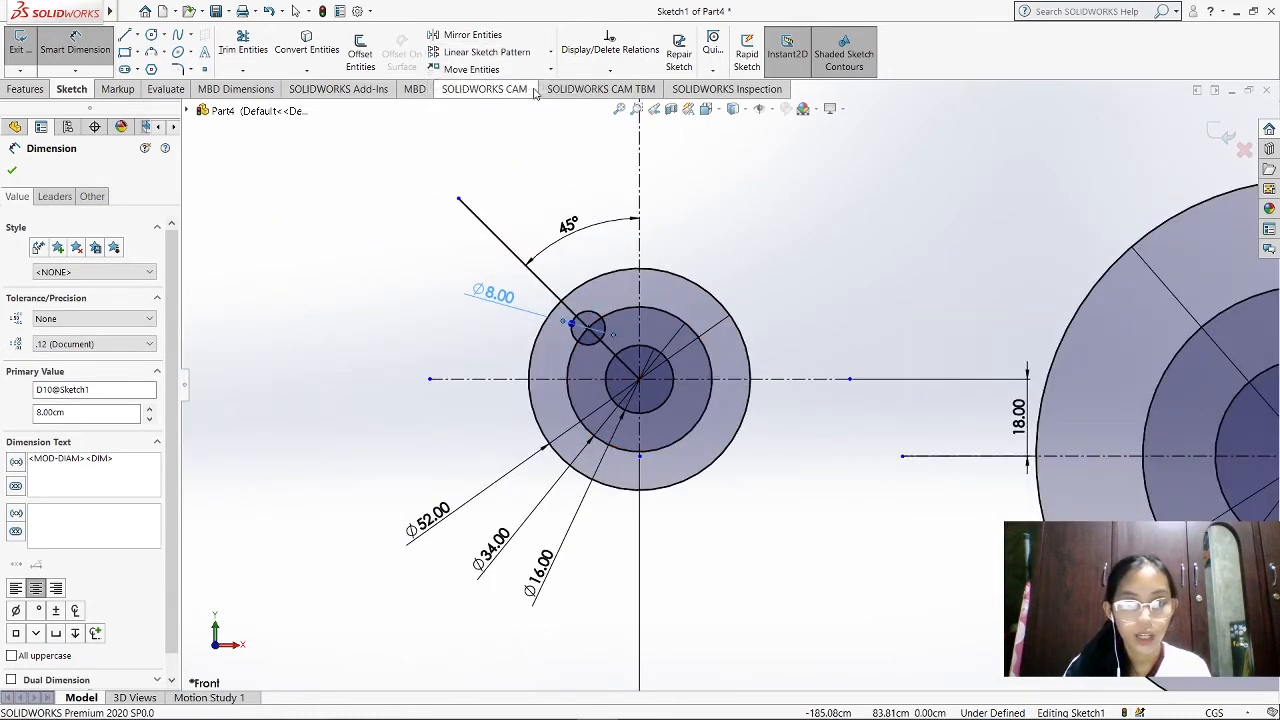
{"action": "left_click", "coordinate": [67, 219]}
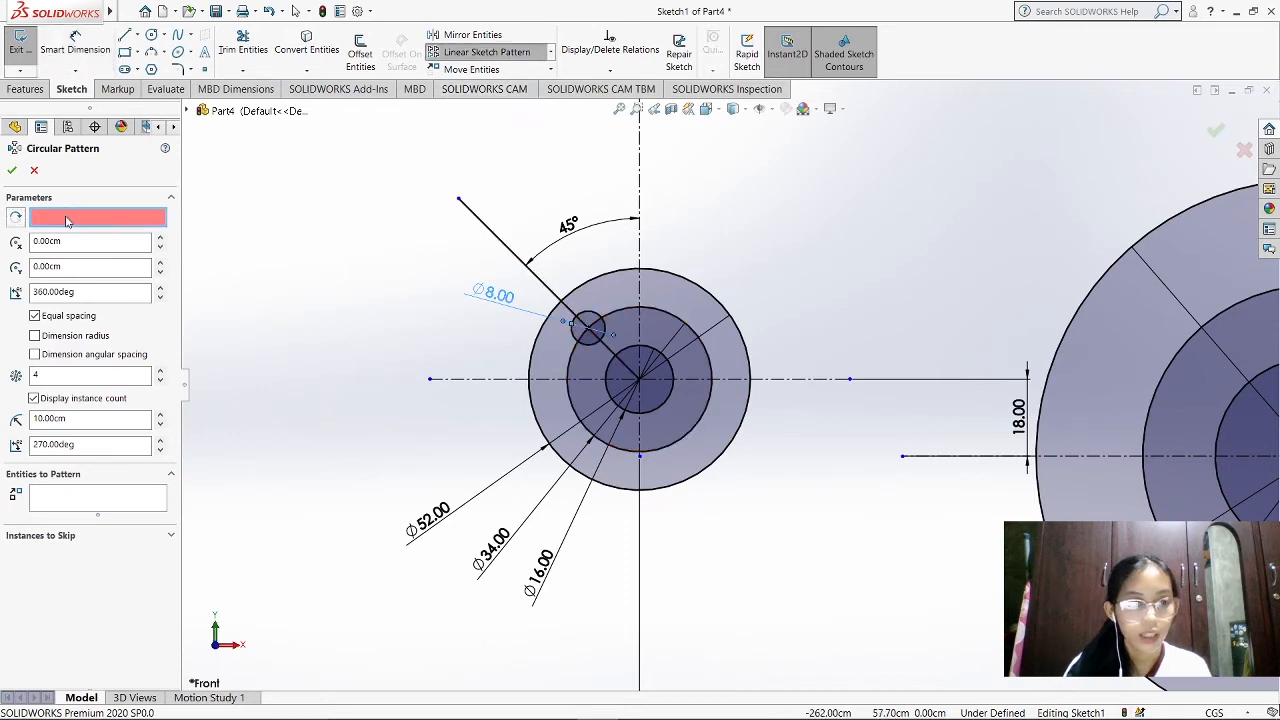
{"action": "left_click", "coordinate": [640, 380]}
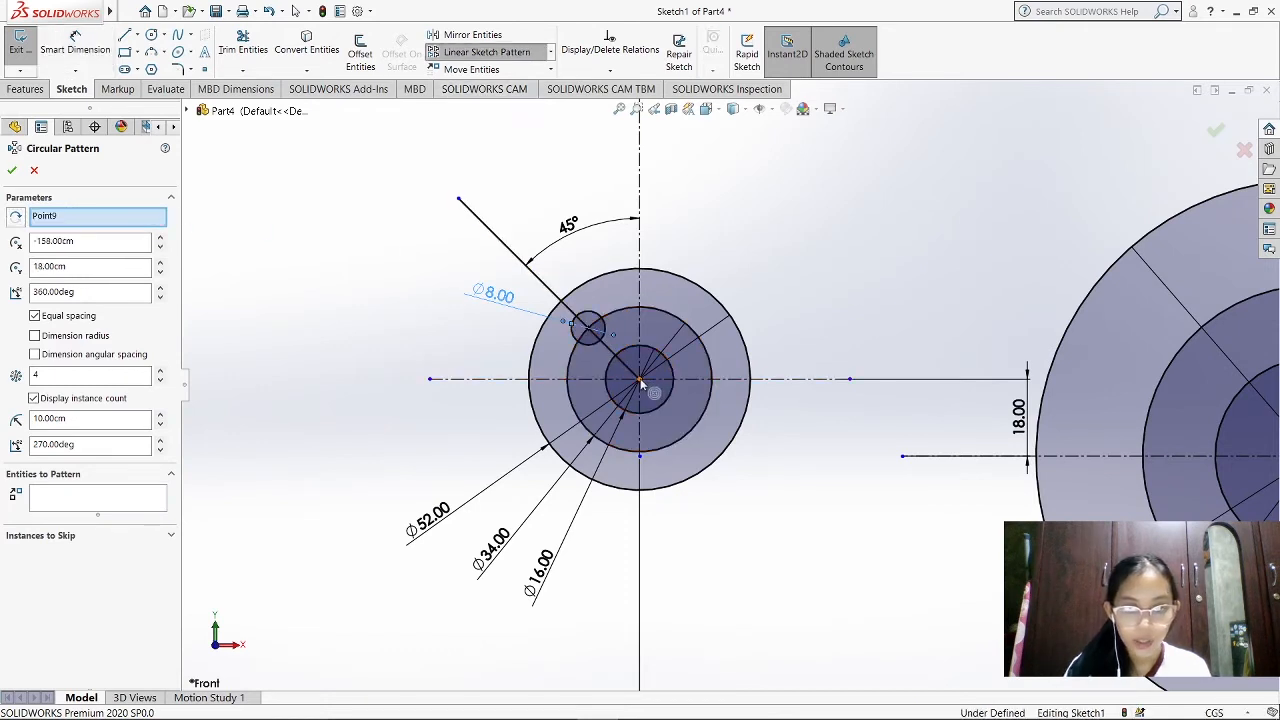
{"action": "left_click", "coordinate": [586, 319]}
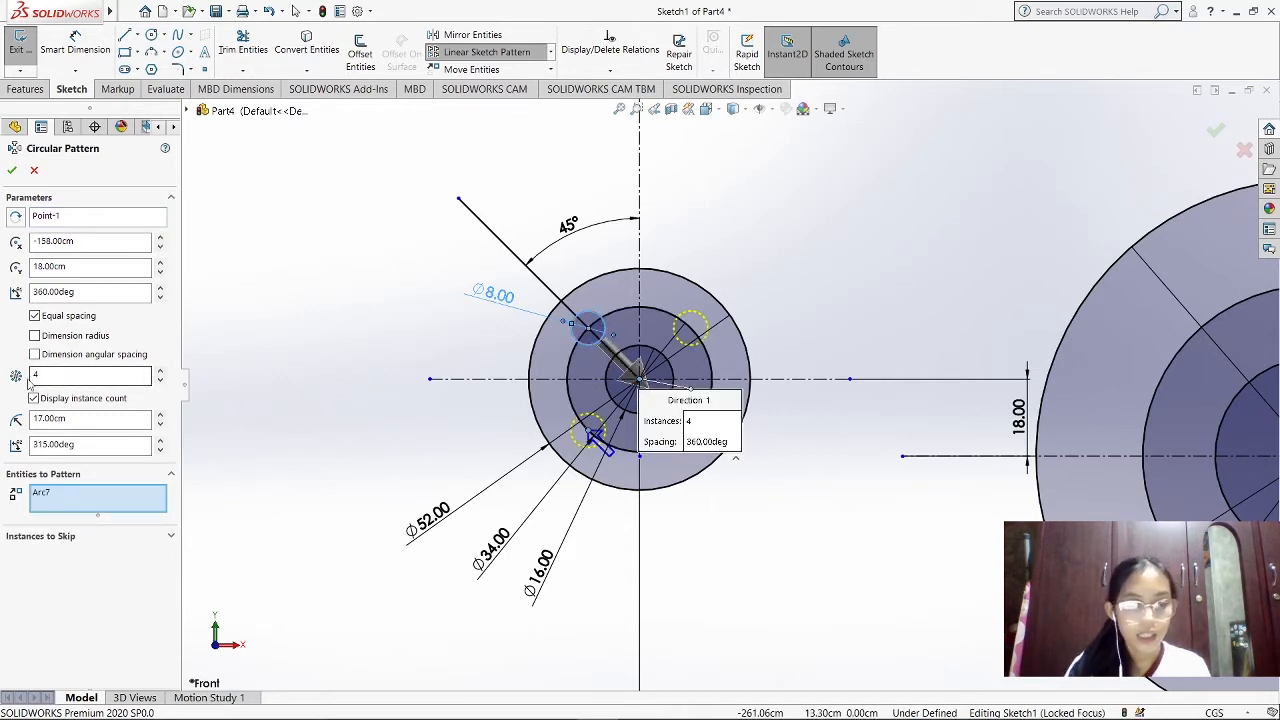
{"action": "left_click", "coordinate": [12, 170]}
Sketch a solid line about 38 cm long on the large disc's horizontal centreline, from inside the 46 cm circle to beyond the 80 cm circle
{"action": "scroll", "coordinate": [958, 470], "scroll_direction": "down", "scroll_amount": 1}
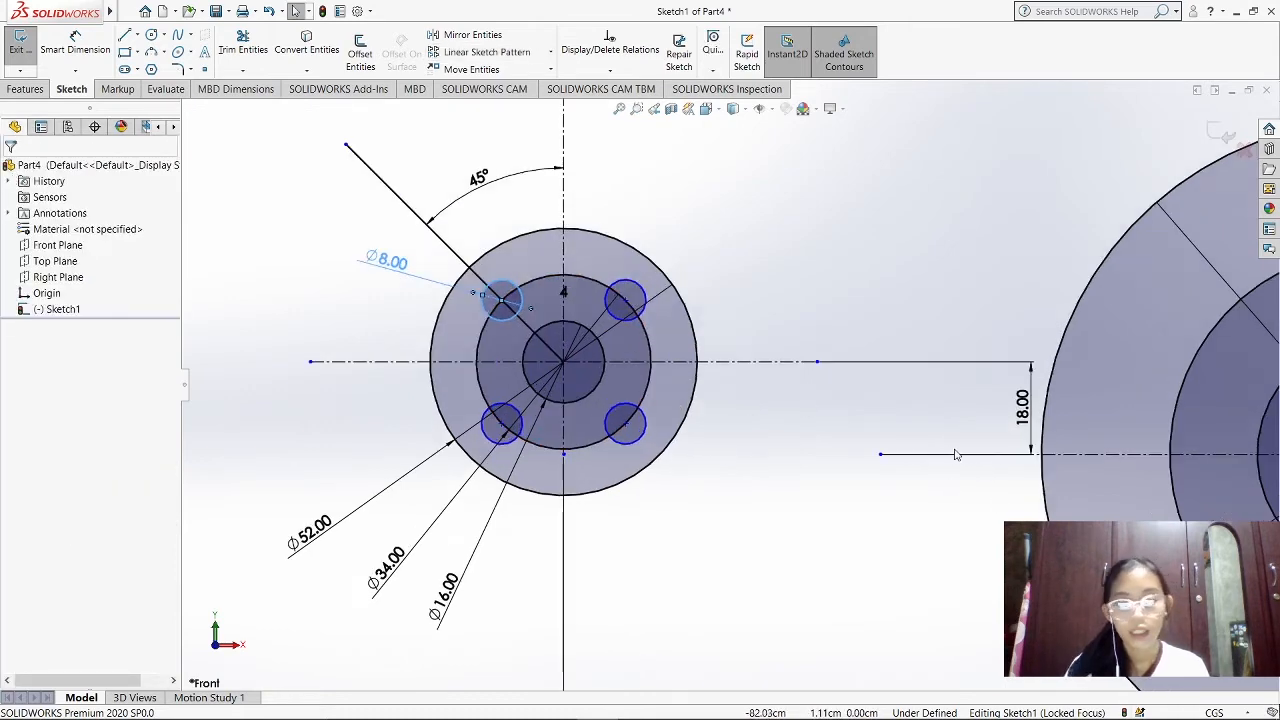
{"action": "scroll", "coordinate": [957, 453], "scroll_direction": "up", "scroll_amount": 3}
{"action": "scroll", "coordinate": [1265, 472], "scroll_direction": "down", "scroll_amount": 1}
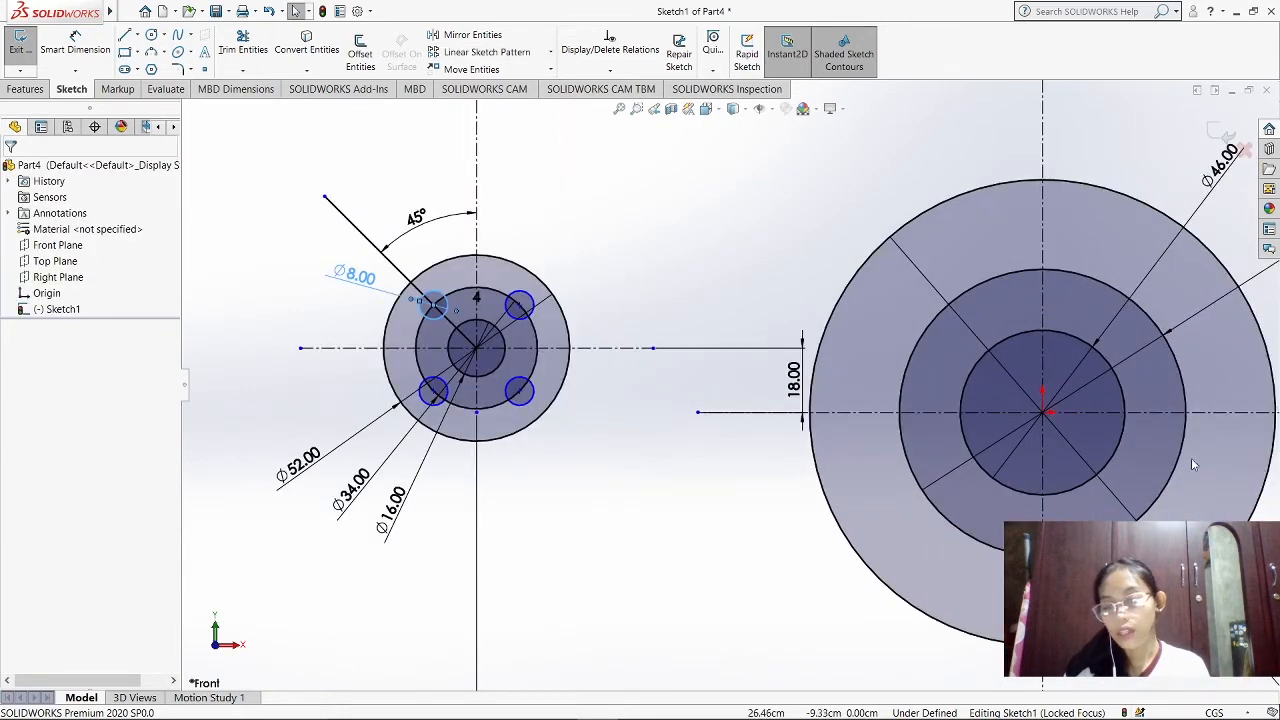
{"action": "scroll", "coordinate": [1099, 463], "scroll_direction": "down", "scroll_amount": 3}
{"action": "scroll", "coordinate": [1111, 462], "scroll_direction": "up", "scroll_amount": 2}
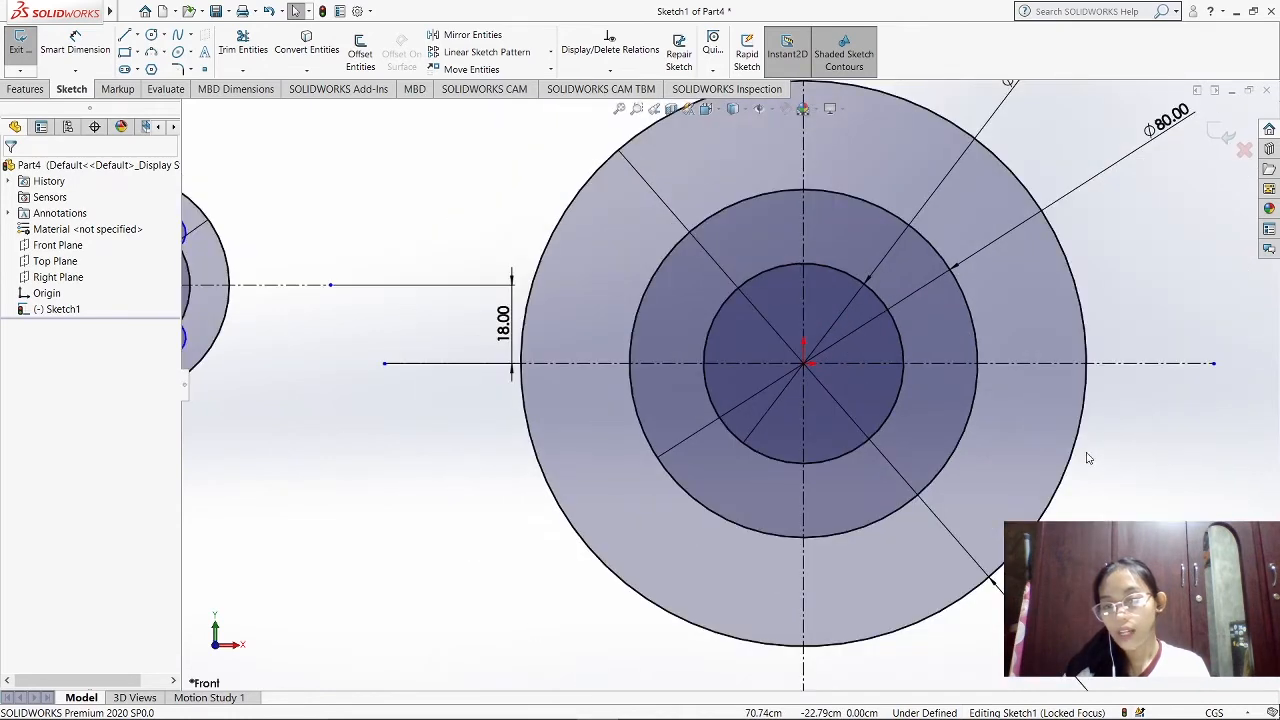
{"action": "scroll", "coordinate": [1089, 458], "scroll_direction": "up", "scroll_amount": 2}
{"action": "scroll", "coordinate": [978, 403], "scroll_direction": "down", "scroll_amount": 2}
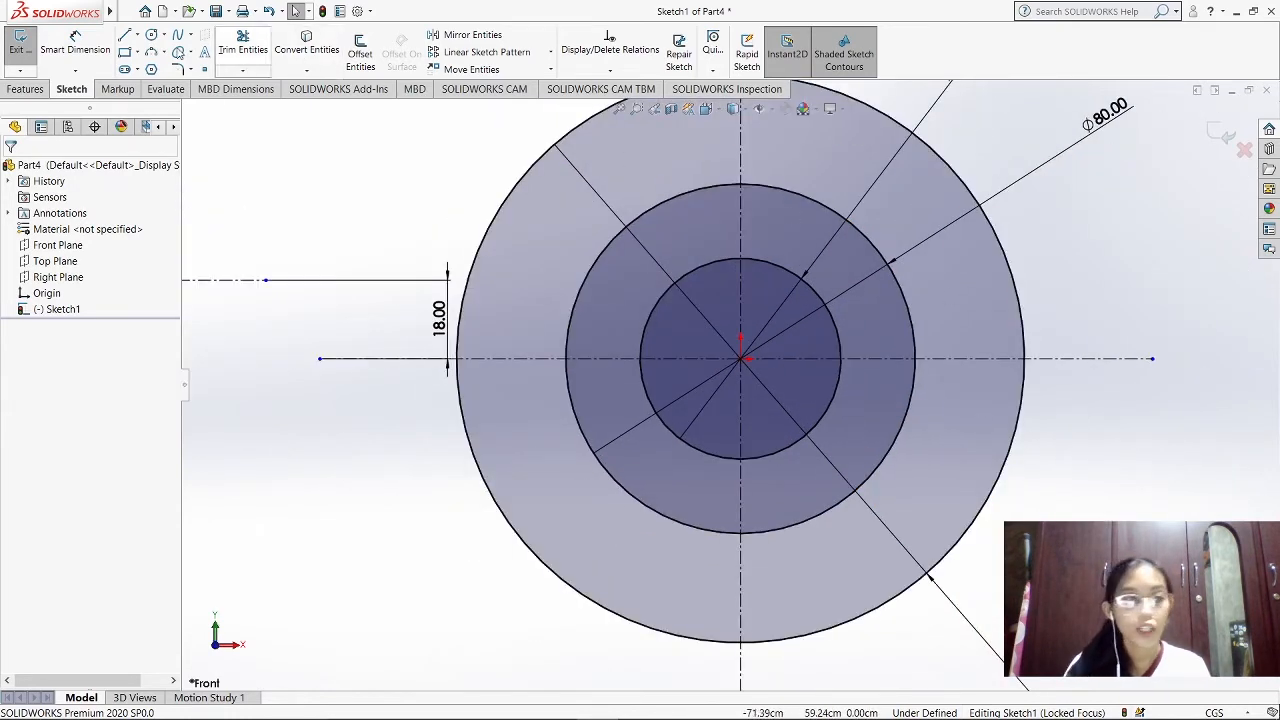
{"action": "left_click", "coordinate": [124, 36]}
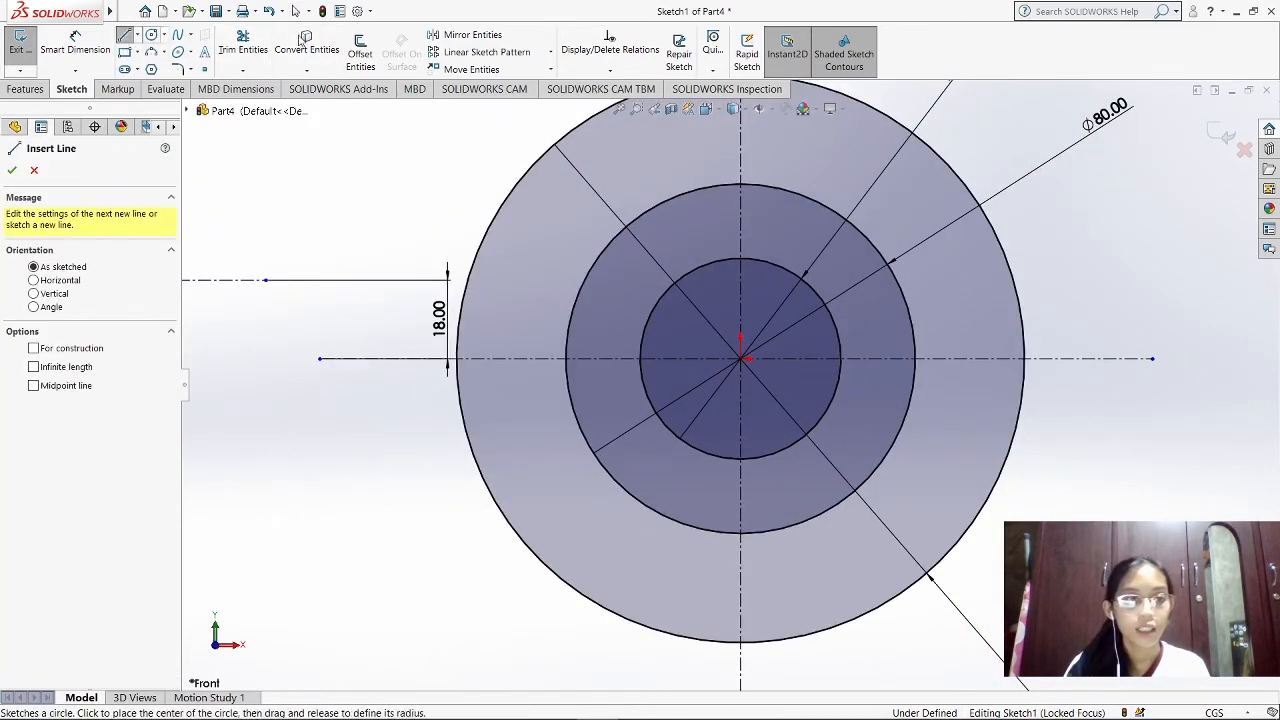
{"action": "left_click", "coordinate": [810, 360]}
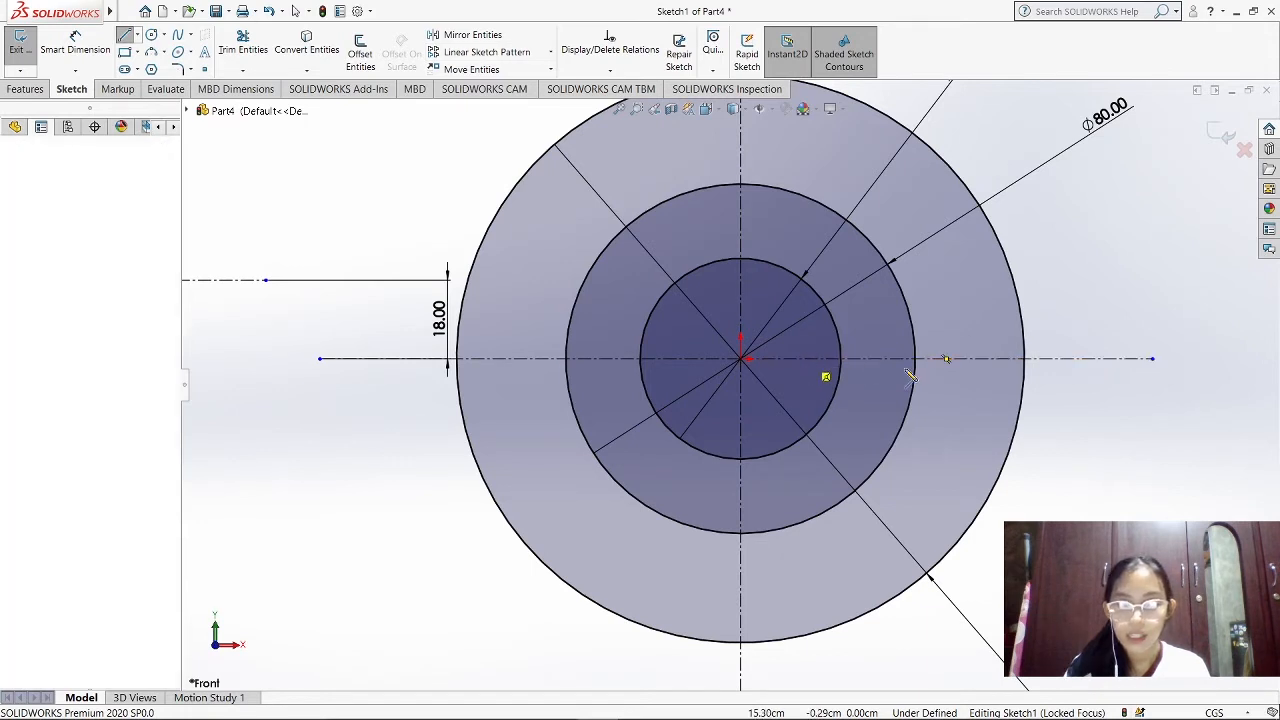
{"action": "left_click", "coordinate": [972, 358]}
{"action": "key", "text": "Escape"}
{"action": "key", "text": "Escape"}
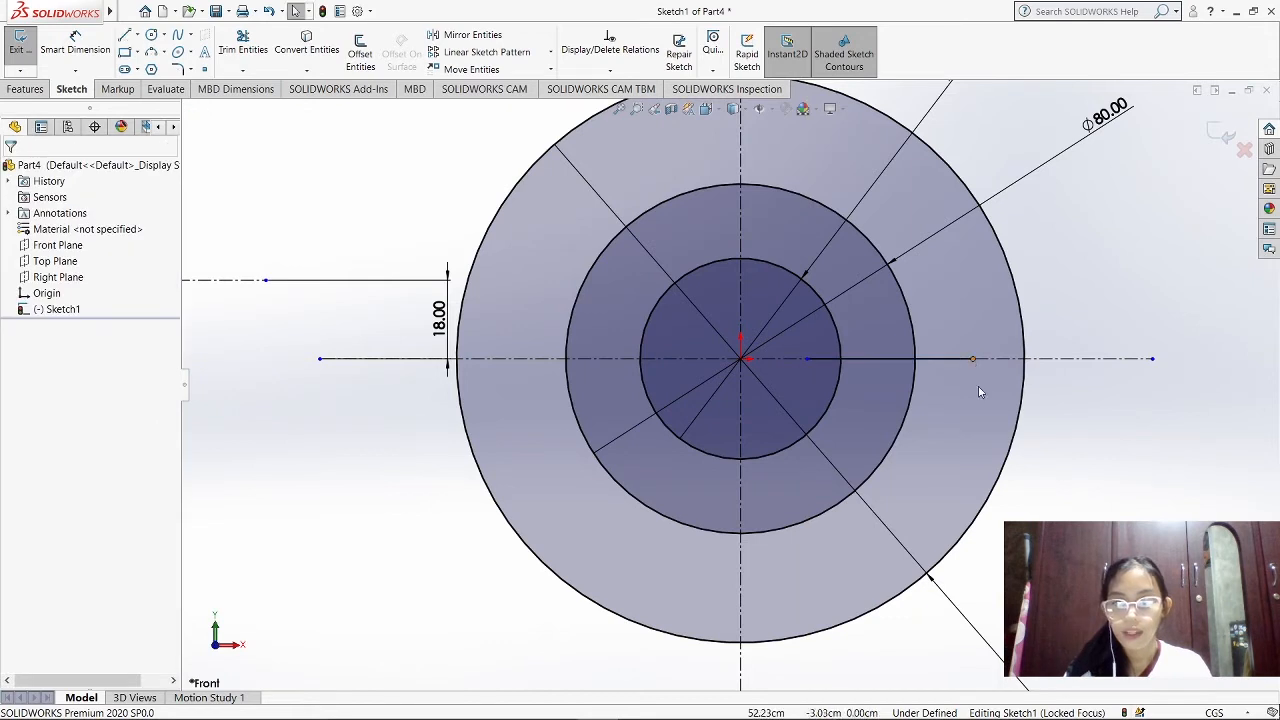
Offset the large disc's short horizontal line by 3 cm in both directions
{"action": "left_click", "coordinate": [360, 53]}
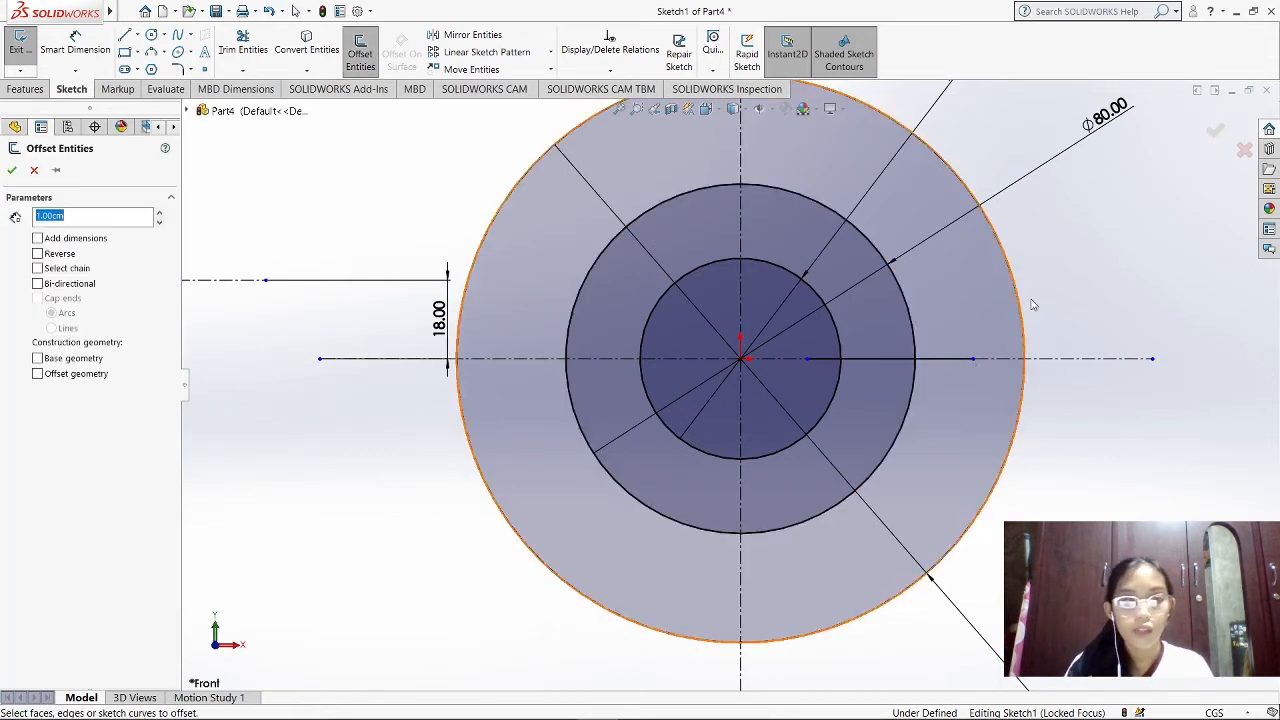
{"action": "left_click", "coordinate": [943, 360]}
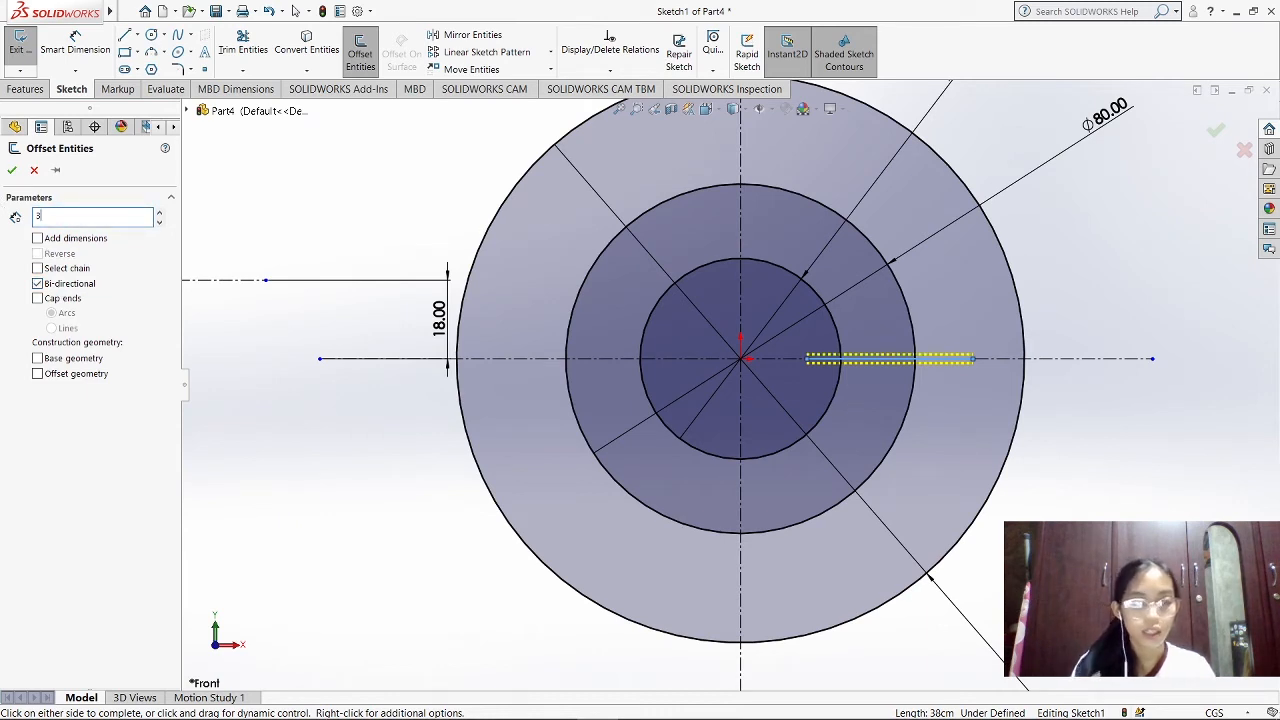
{"action": "left_click", "coordinate": [12, 171]}
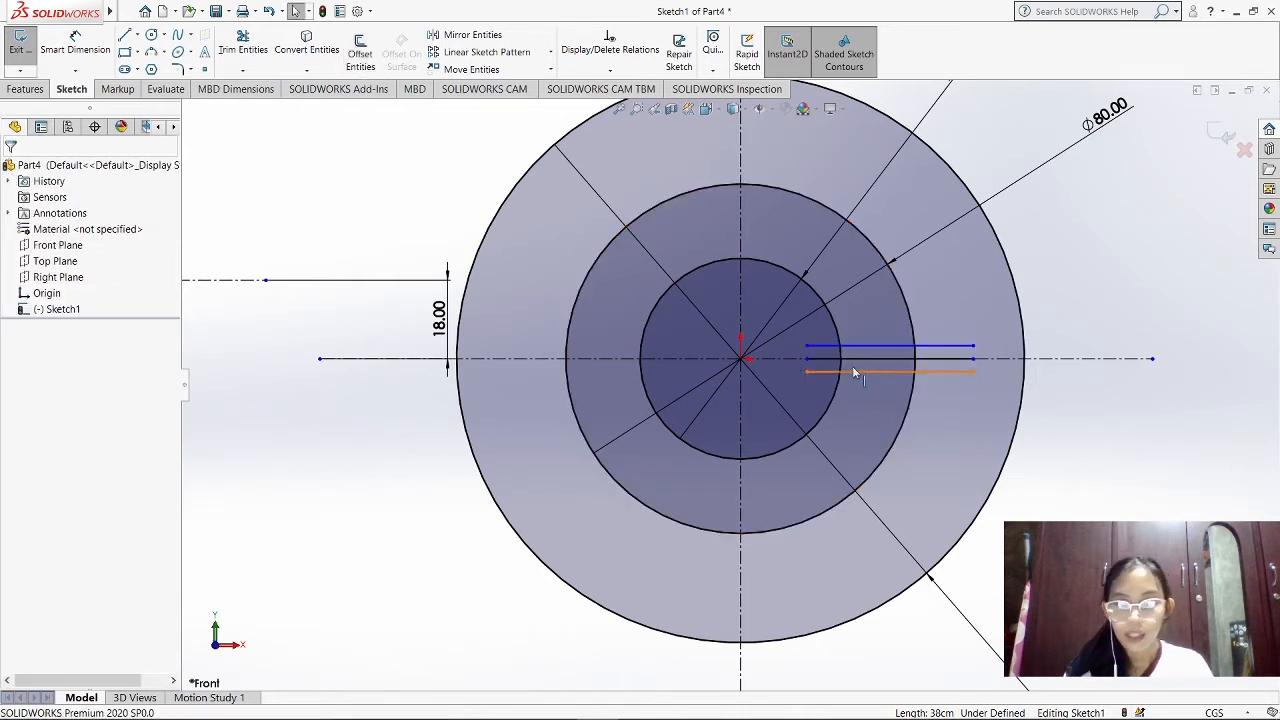
Delete the original solid line lying between the two offset lines on the large disc
{"action": "left_click", "coordinate": [858, 359]}
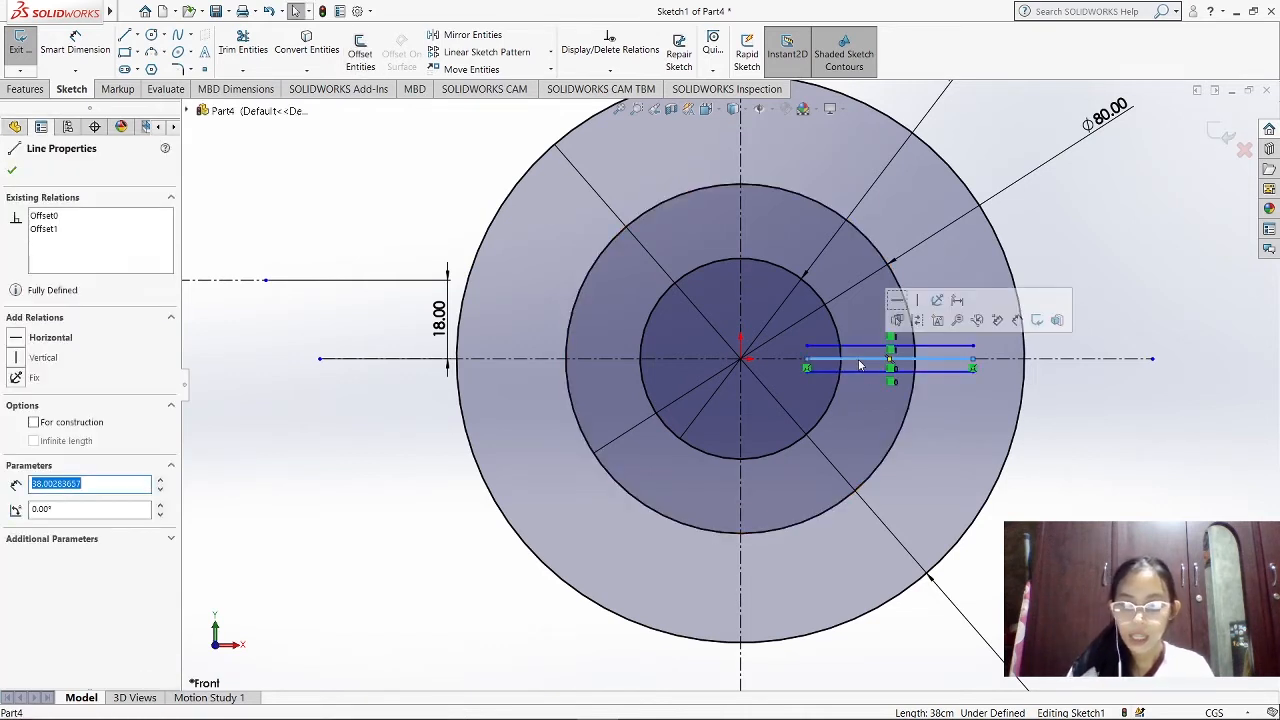
{"action": "left_click", "coordinate": [906, 360]}
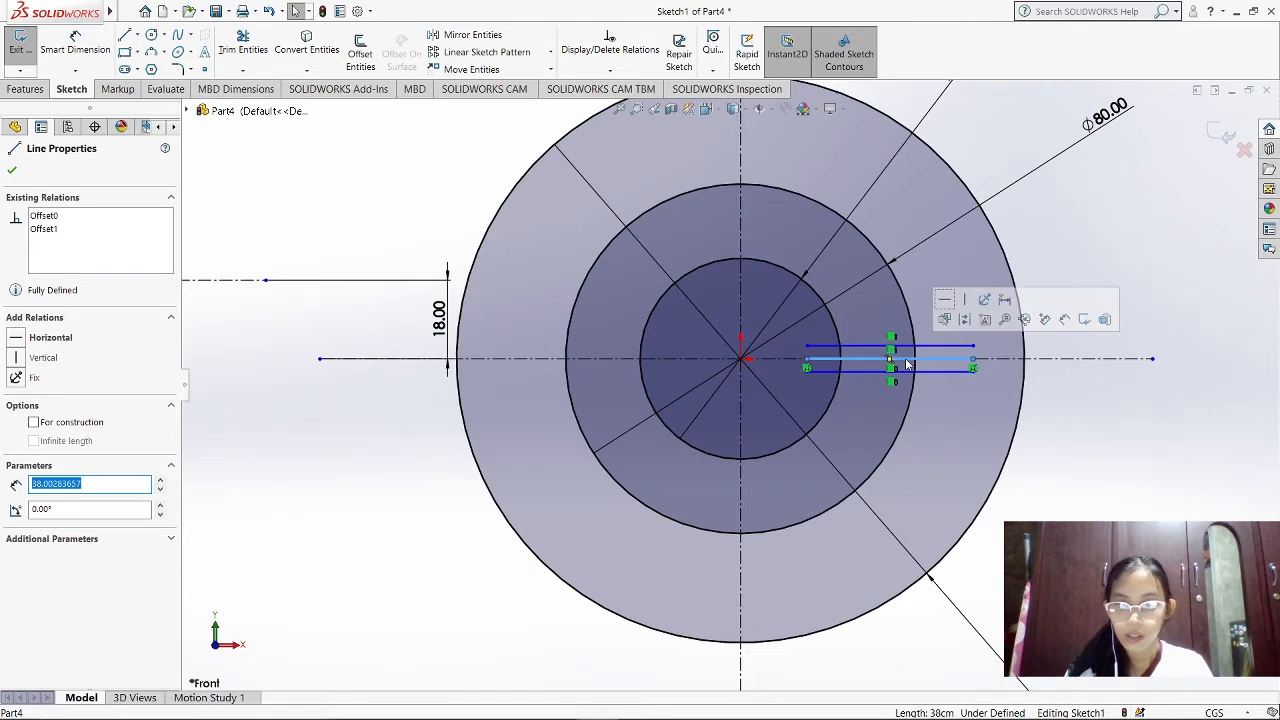
{"action": "key", "text": "Escape"}
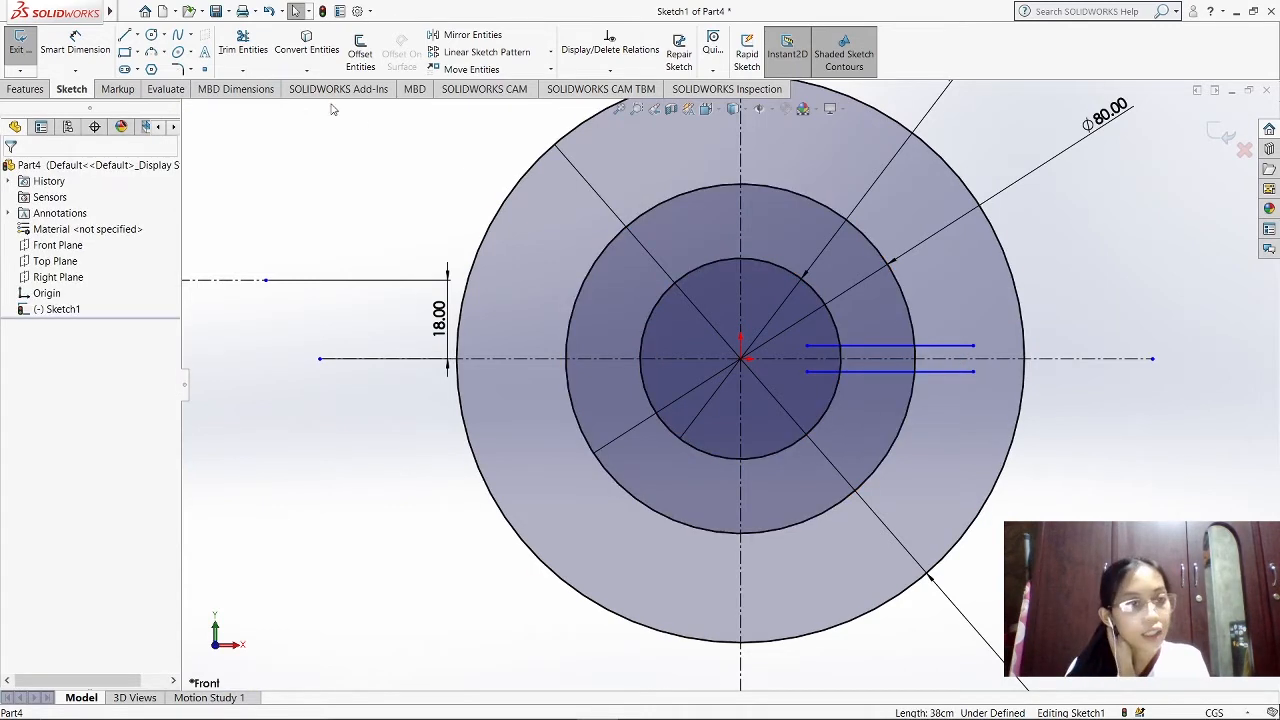
Trim the ends of both offset lines so they span only between the large disc's 46 cm and 80 cm circles
{"action": "left_click", "coordinate": [243, 48]}
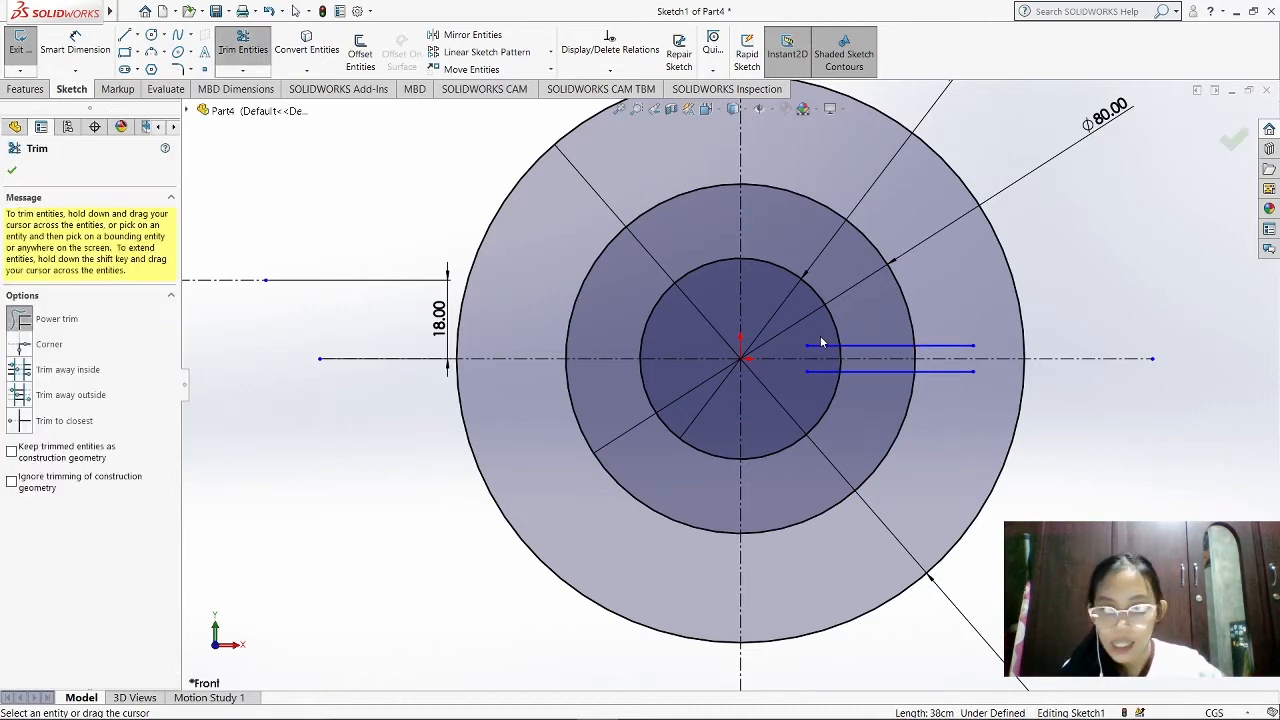
{"action": "left_click_drag", "start_coordinate": [950, 344], "coordinate": [935, 385]}
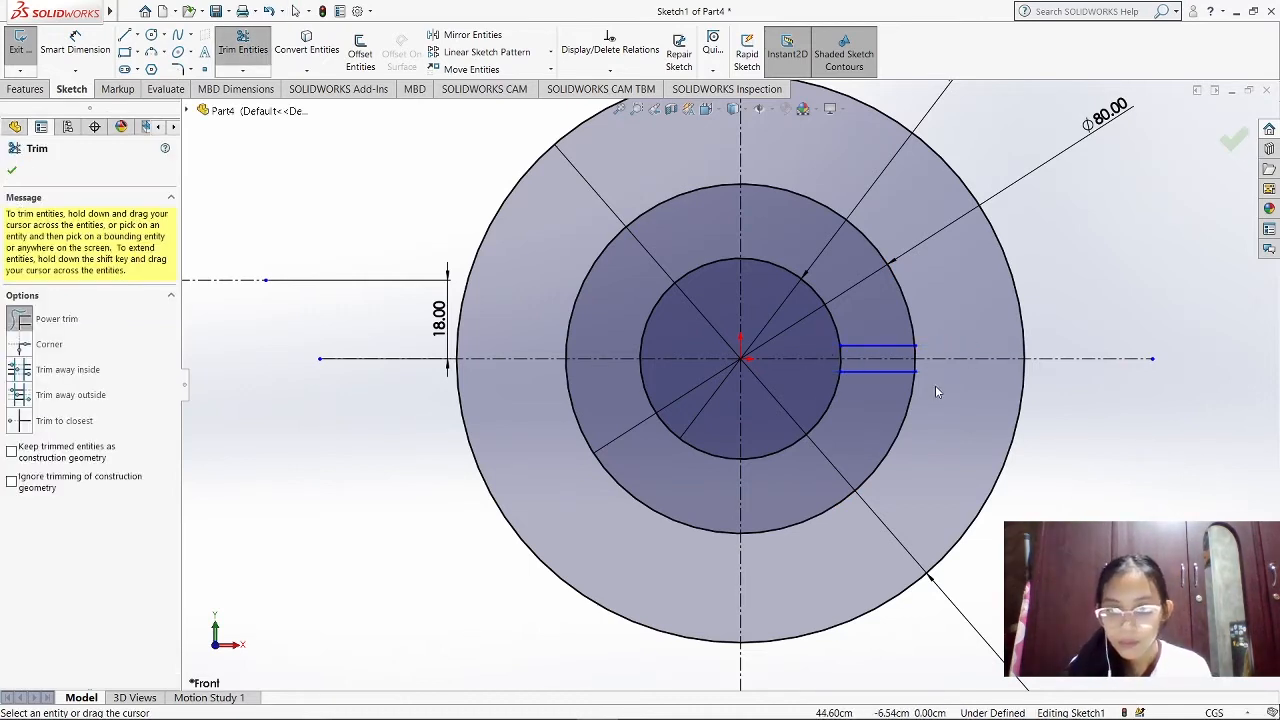
{"action": "key", "text": "Escape"}
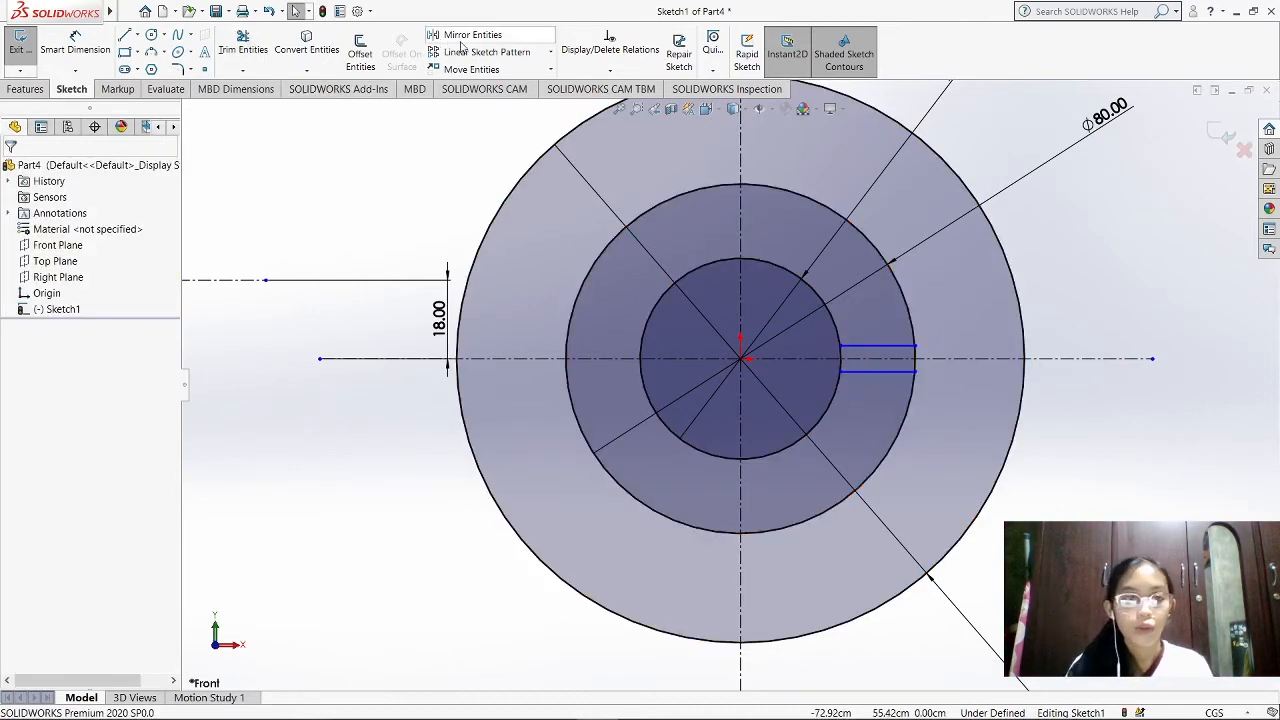
Circular-pattern the two trimmed slot lines around the large disc's centre as 7 equally spaced instances over 360°
{"action": "left_click", "coordinate": [550, 52]}
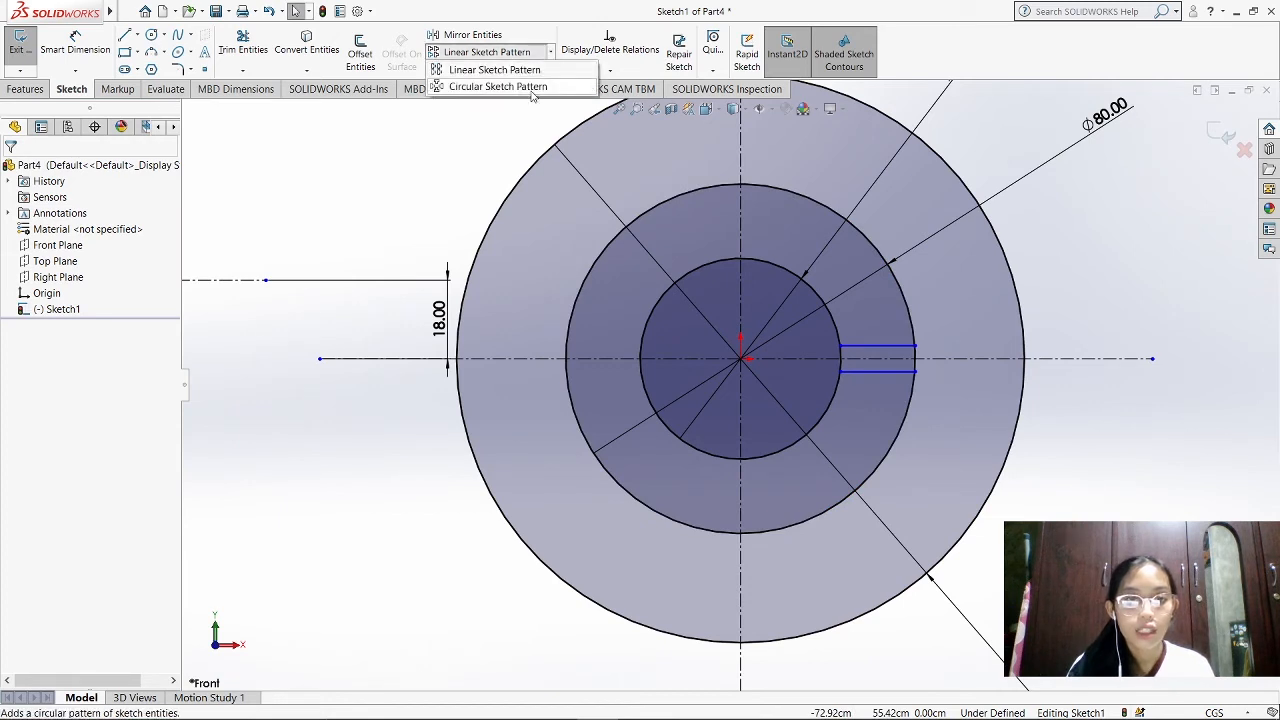
{"action": "left_click", "coordinate": [500, 82]}
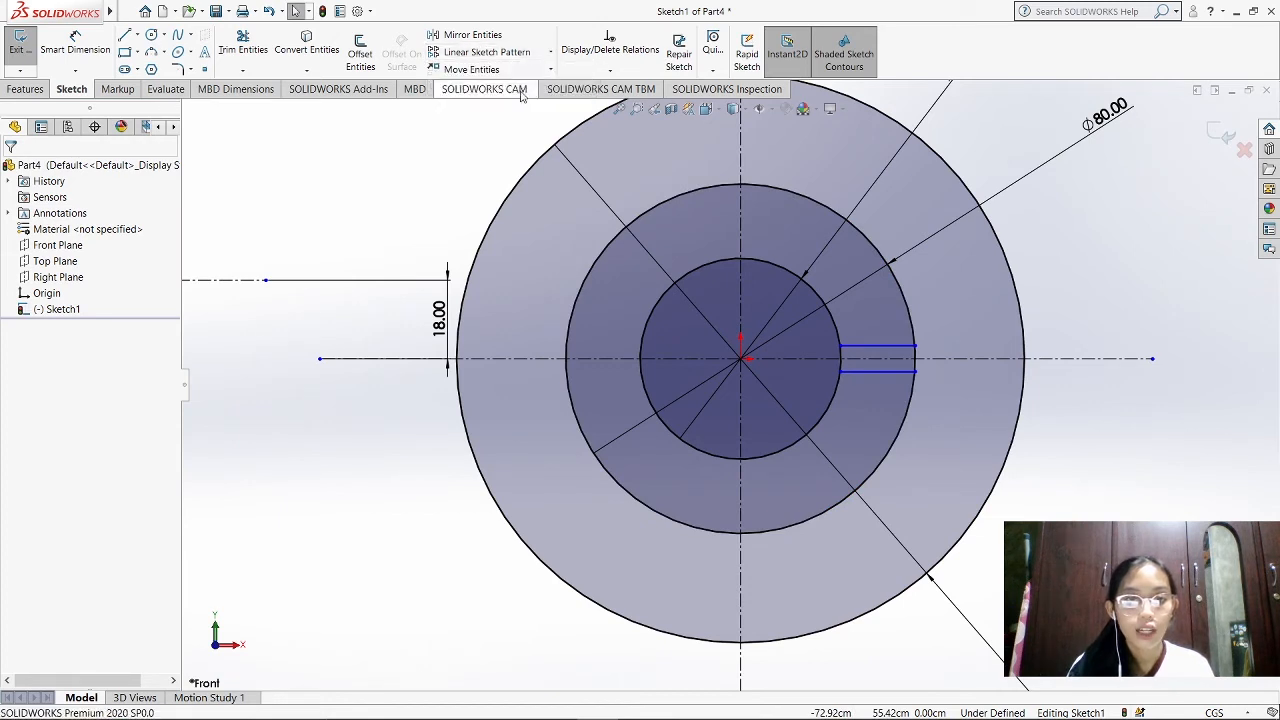
{"action": "left_click", "coordinate": [902, 369]}
{"action": "left_click", "coordinate": [898, 348]}
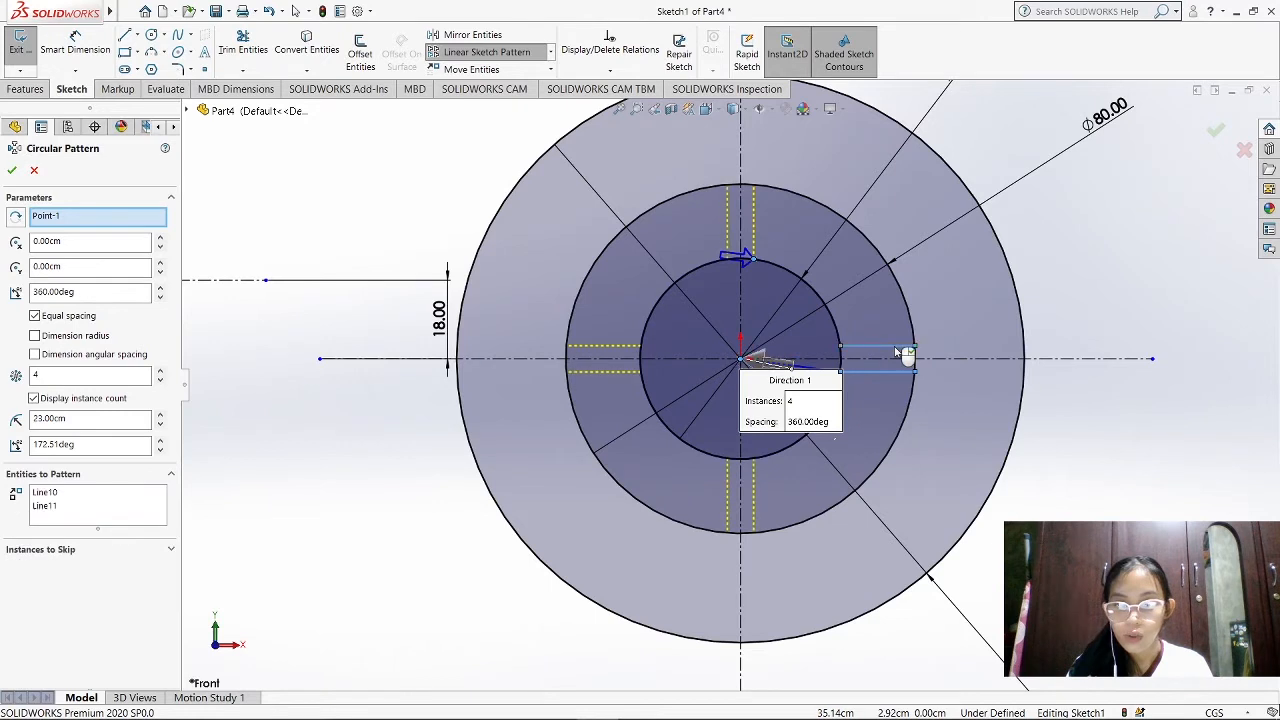
{"action": "double_click", "coordinate": [74, 371]}
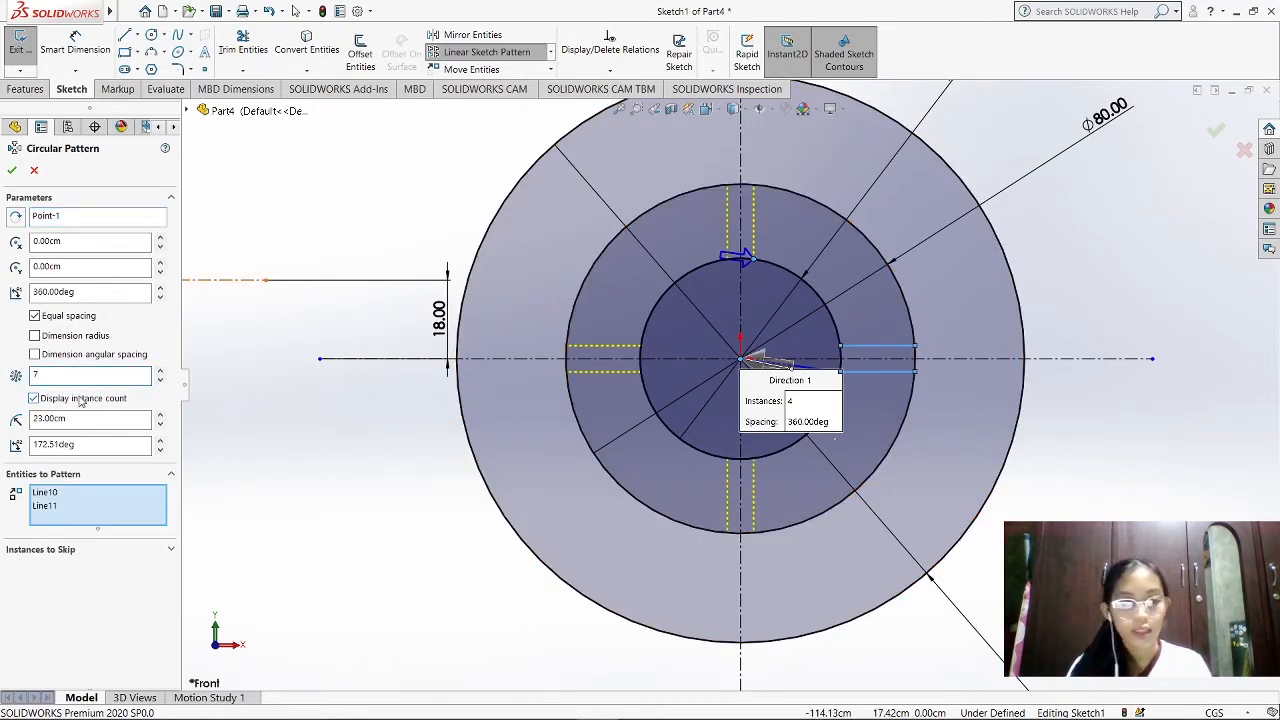
{"action": "left_click", "coordinate": [12, 172]}
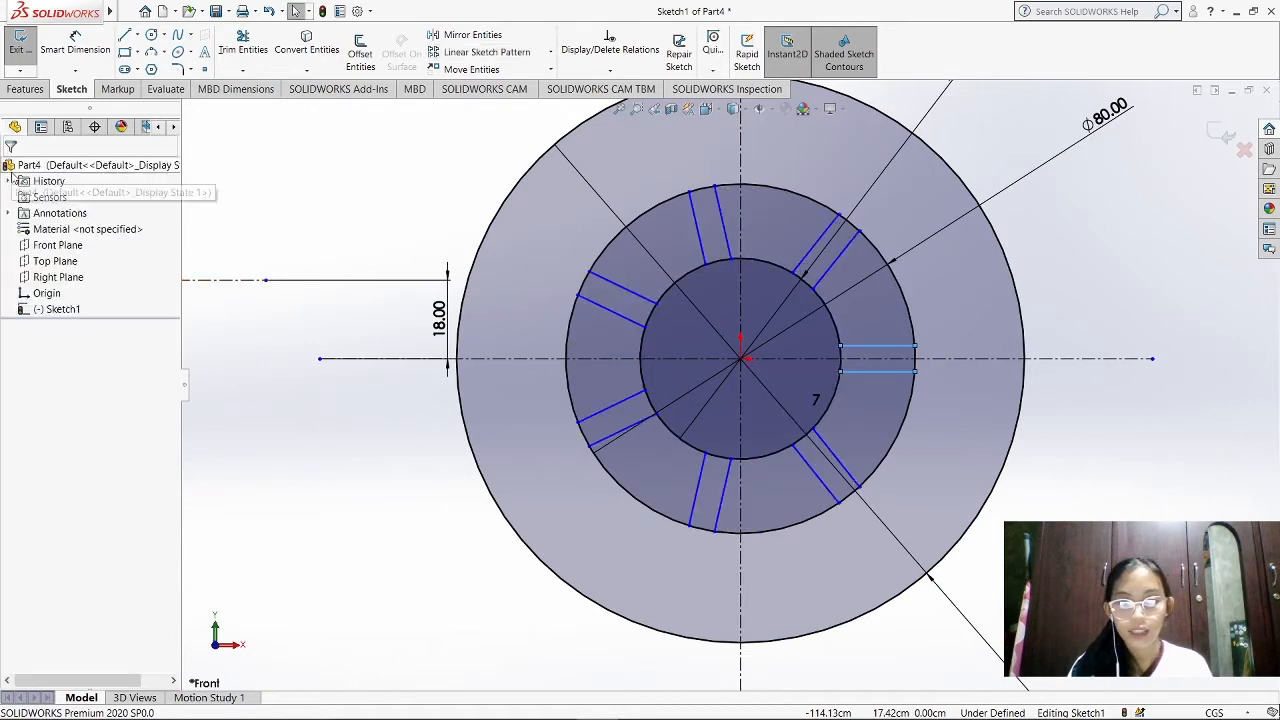
Trim away the 80 cm circle's arcs between the seven slots, keeping only the short arcs that close the slot ends
{"action": "scroll", "coordinate": [859, 394], "scroll_direction": "down", "scroll_amount": 1}
{"action": "scroll", "coordinate": [860, 406], "scroll_direction": "up", "scroll_amount": 2}
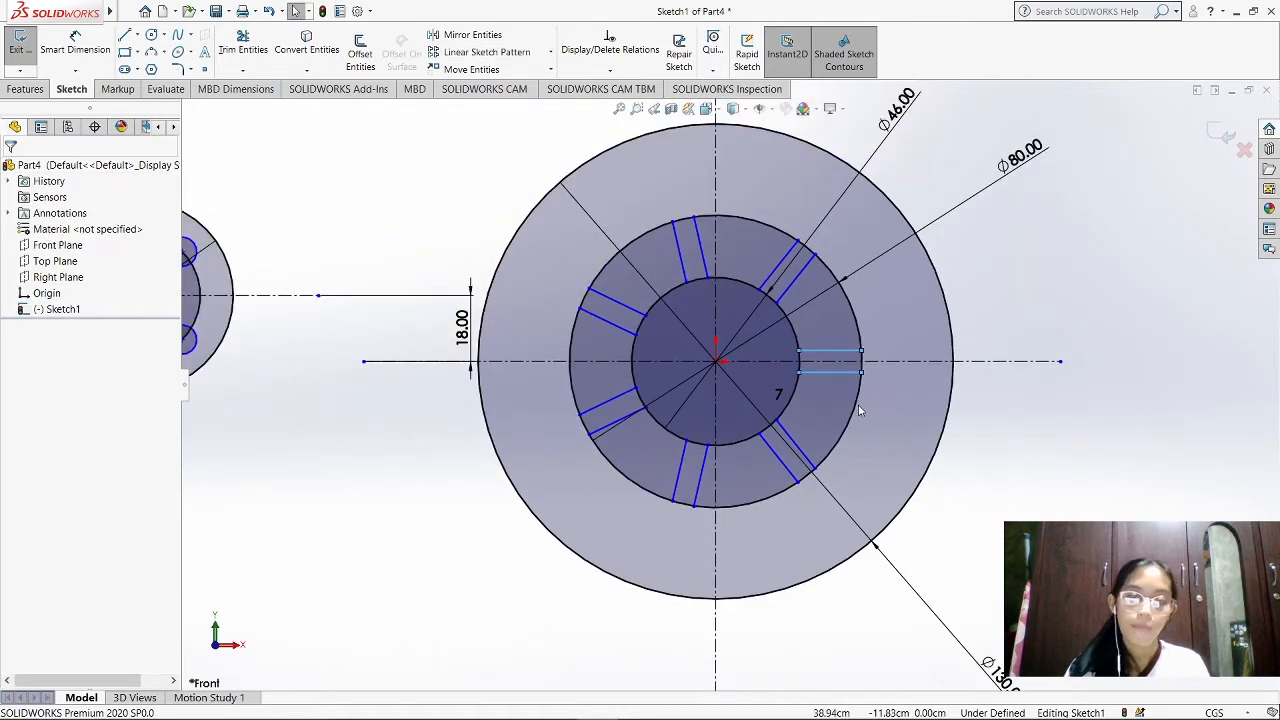
{"action": "scroll", "coordinate": [860, 409], "scroll_direction": "down", "scroll_amount": 2}
{"action": "scroll", "coordinate": [597, 284], "scroll_direction": "up", "scroll_amount": 1}
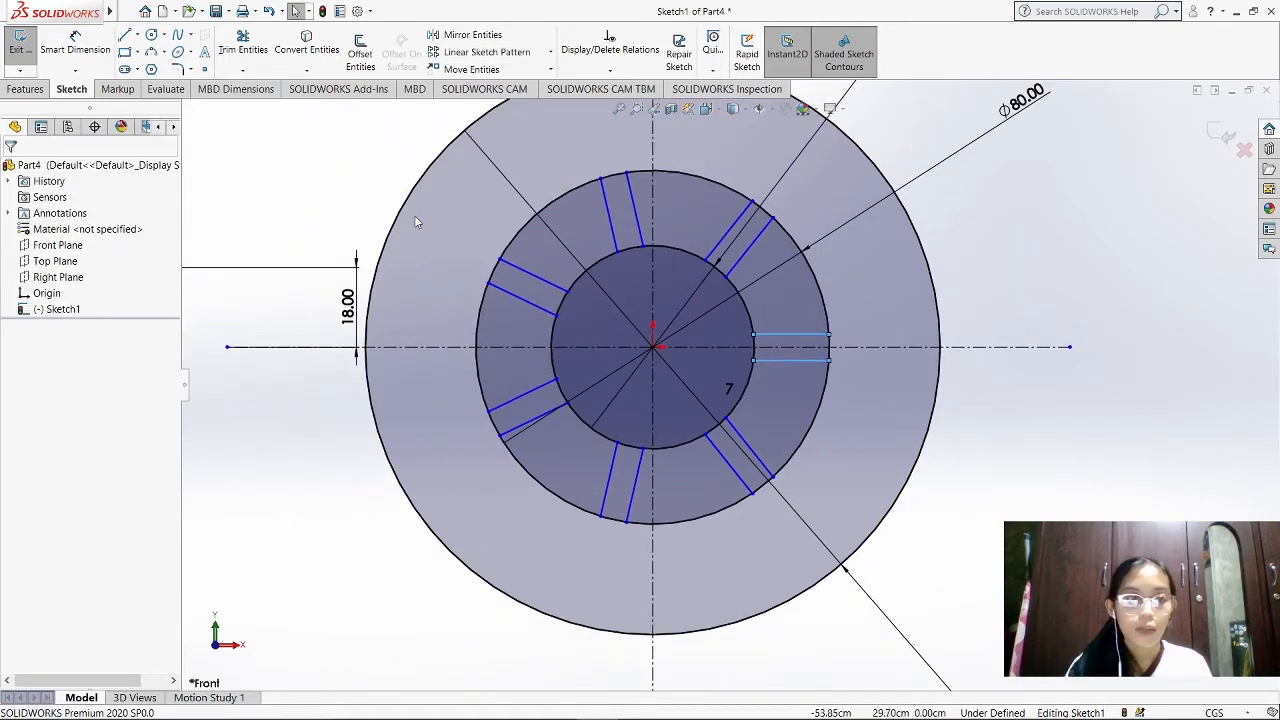
{"action": "left_click", "coordinate": [249, 56]}
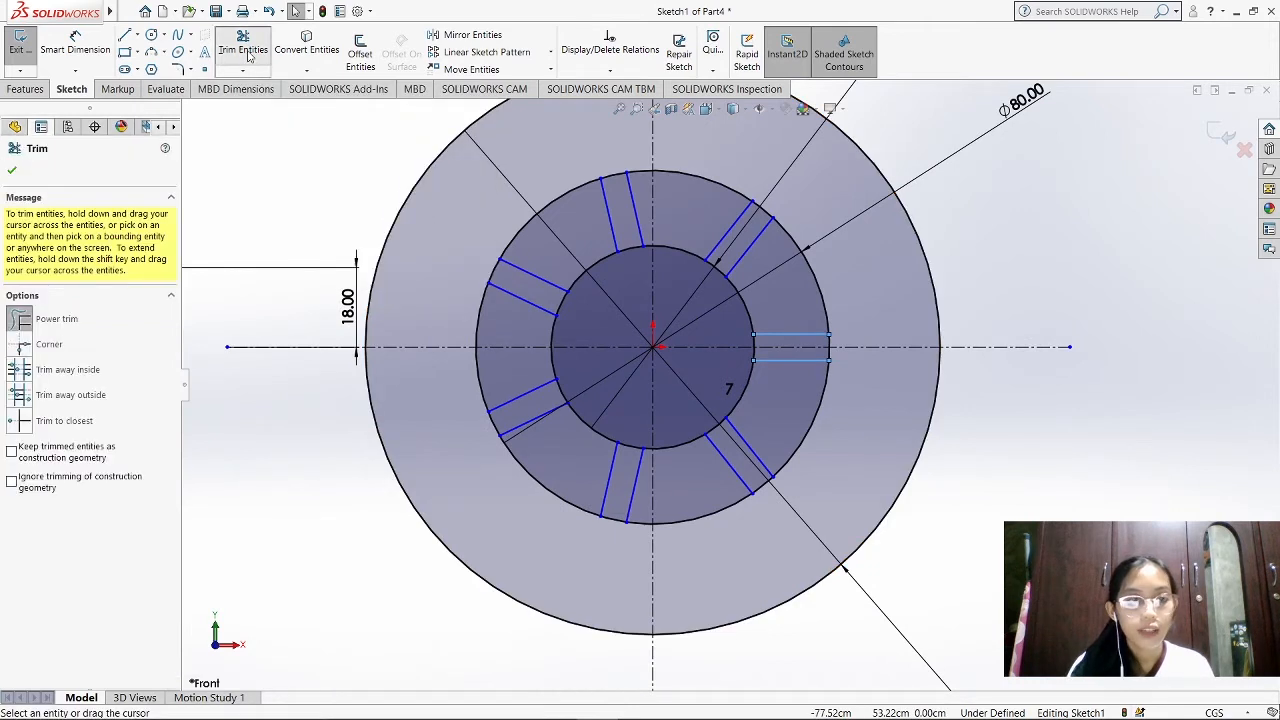
{"action": "scroll", "coordinate": [679, 202], "scroll_direction": "down", "scroll_amount": 1}
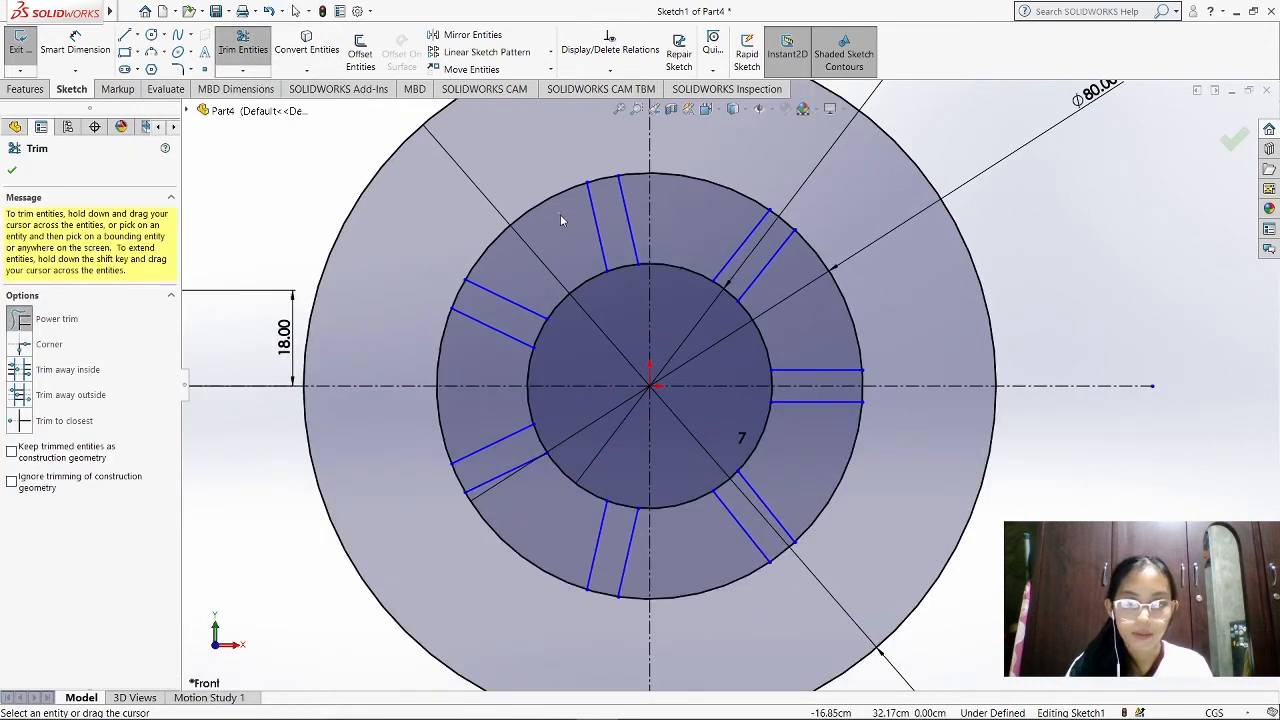
{"action": "left_click_drag", "start_coordinate": [560, 214], "coordinate": [361, 343]}
{"action": "left_click_drag", "start_coordinate": [470, 360], "coordinate": [450, 418]}
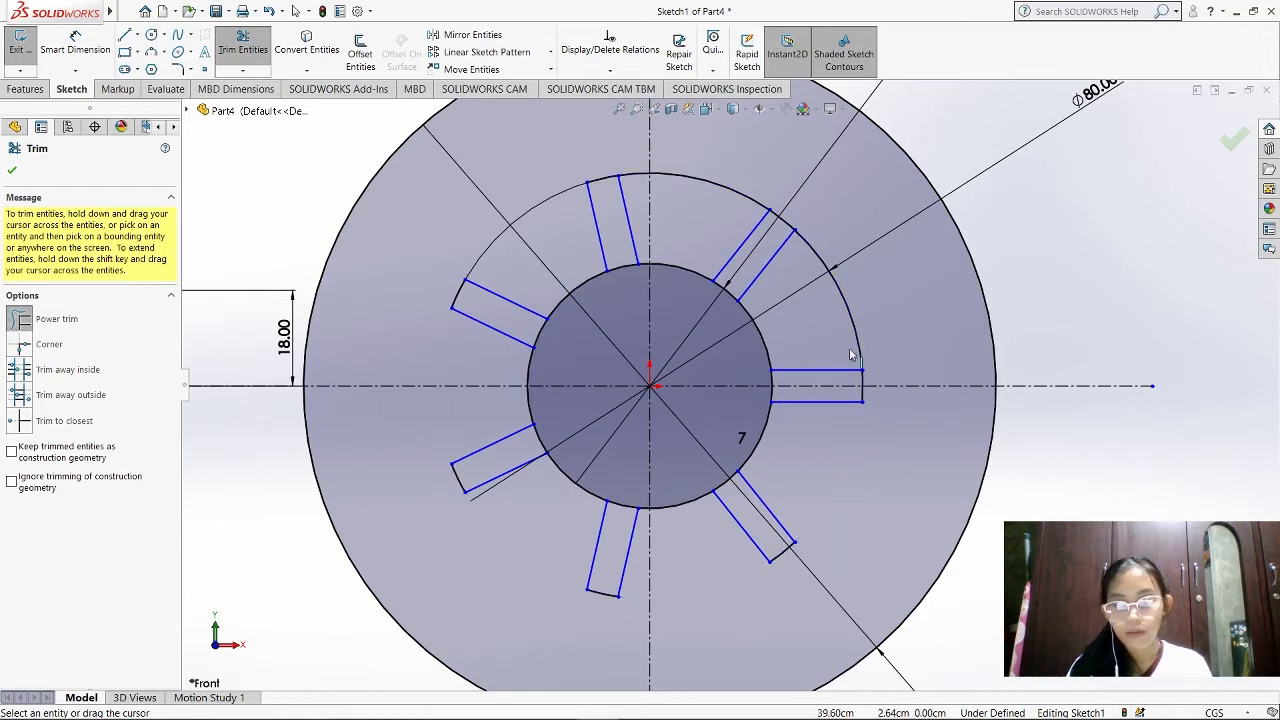
{"action": "left_click_drag", "start_coordinate": [820, 257], "coordinate": [614, 158]}
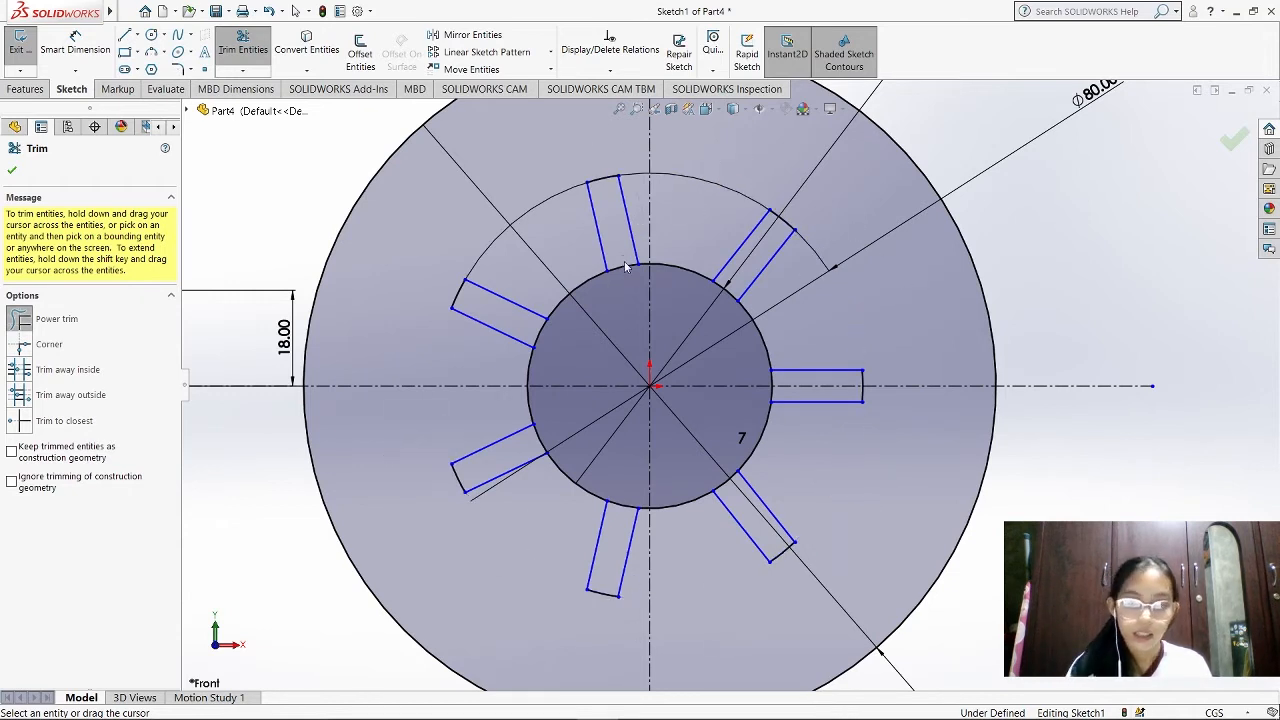
Trim the 46 cm circle's arc segments across the seven slot mouths so the slots open into the central hole
{"action": "mouse_move", "coordinate": [625, 266]}
{"action": "left_mouse_down"}
{"action": "mouse_move", "coordinate": [548, 335]}
{"action": "mouse_move", "coordinate": [600, 525]}
{"action": "mouse_move", "coordinate": [745, 478]}
{"action": "mouse_move", "coordinate": [777, 373]}
{"action": "mouse_move", "coordinate": [749, 383]}
{"action": "left_mouse_up"}
{"action": "left_click_drag", "start_coordinate": [736, 289], "coordinate": [713, 301]}
{"action": "scroll", "coordinate": [684, 500], "scroll_direction": "down", "scroll_amount": 1}
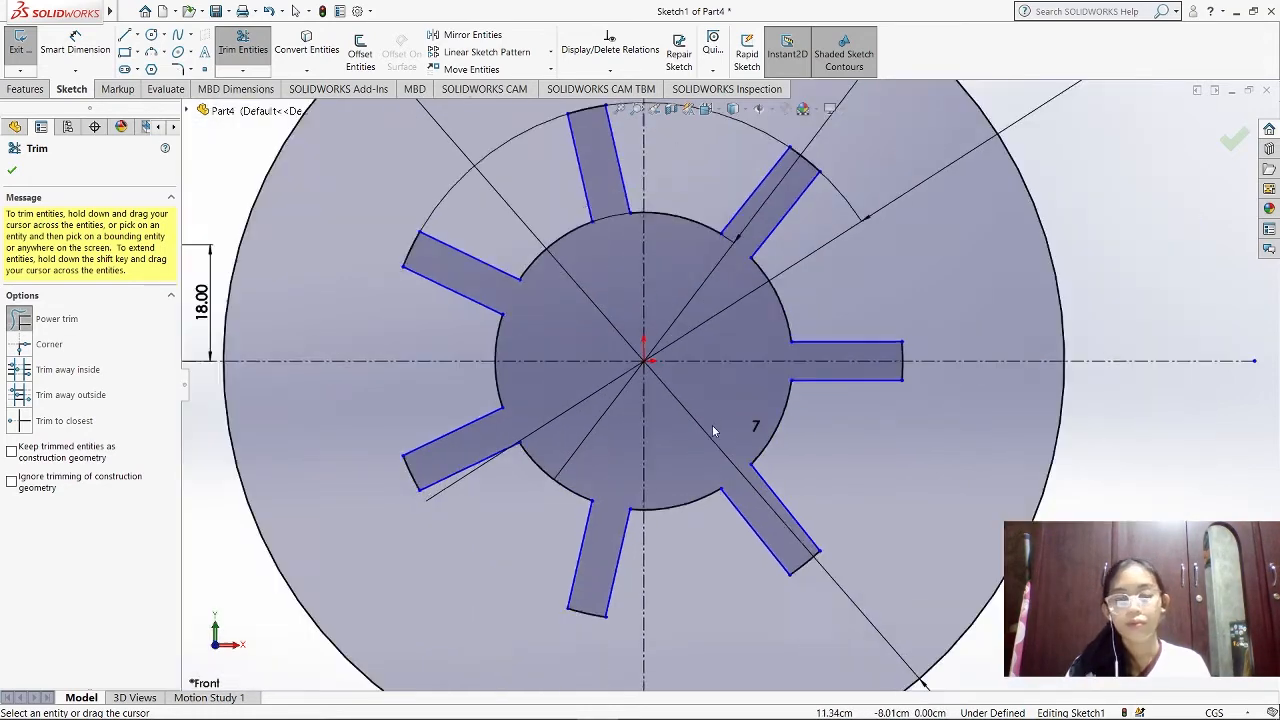
{"action": "scroll", "coordinate": [466, 423], "scroll_direction": "up", "scroll_amount": 3}
{"action": "key", "text": "Escape"}
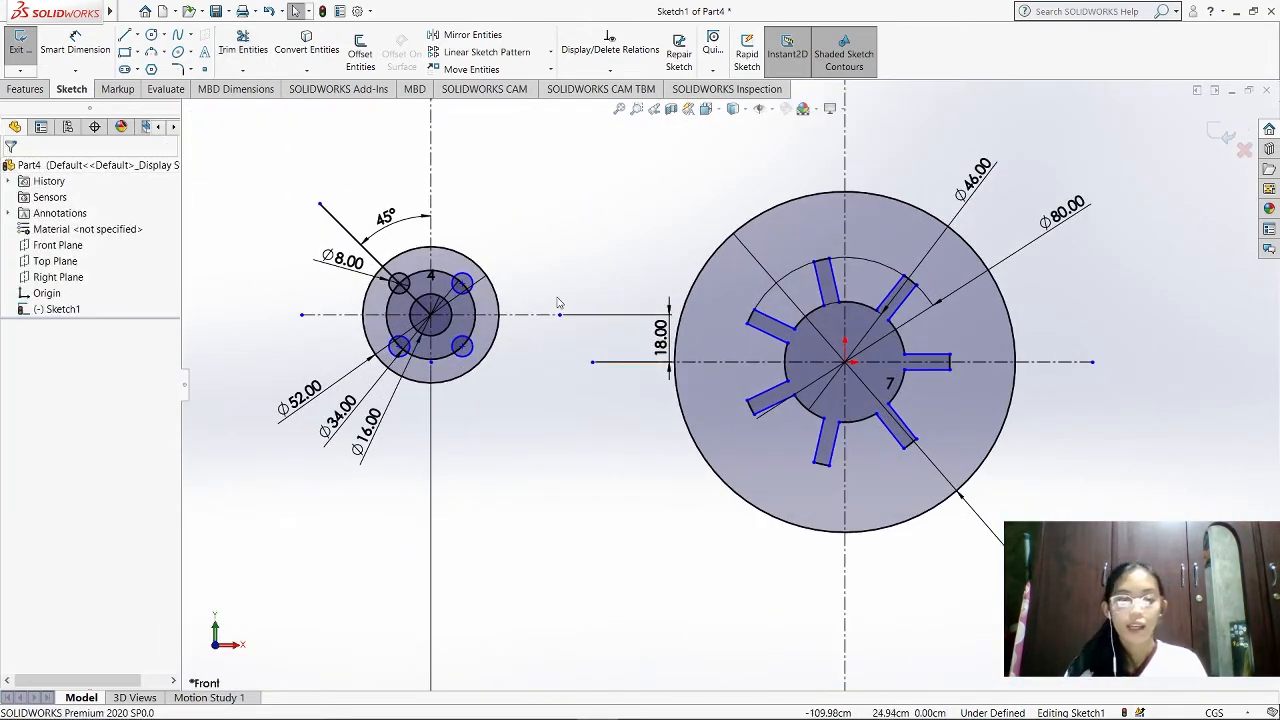
Check the reference drawing in Photos and sketch a three-point arc of about 161 cm radius from the small disc's upper left to the large disc's upper right
{"action": "scroll", "coordinate": [559, 303], "scroll_direction": "up", "scroll_amount": 1}
{"action": "scroll", "coordinate": [558, 302], "scroll_direction": "down", "scroll_amount": 1}
{"action": "mouse_move", "coordinate": [609, 714]}
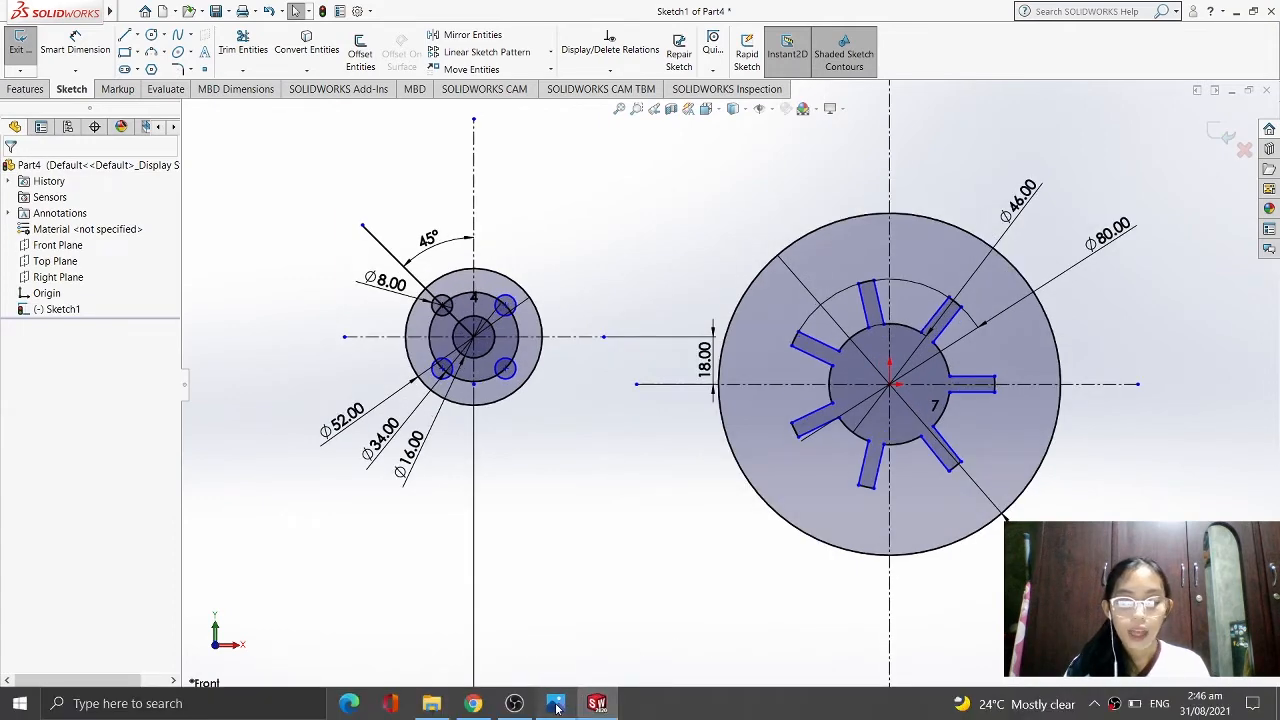
{"action": "left_click", "coordinate": [557, 705]}
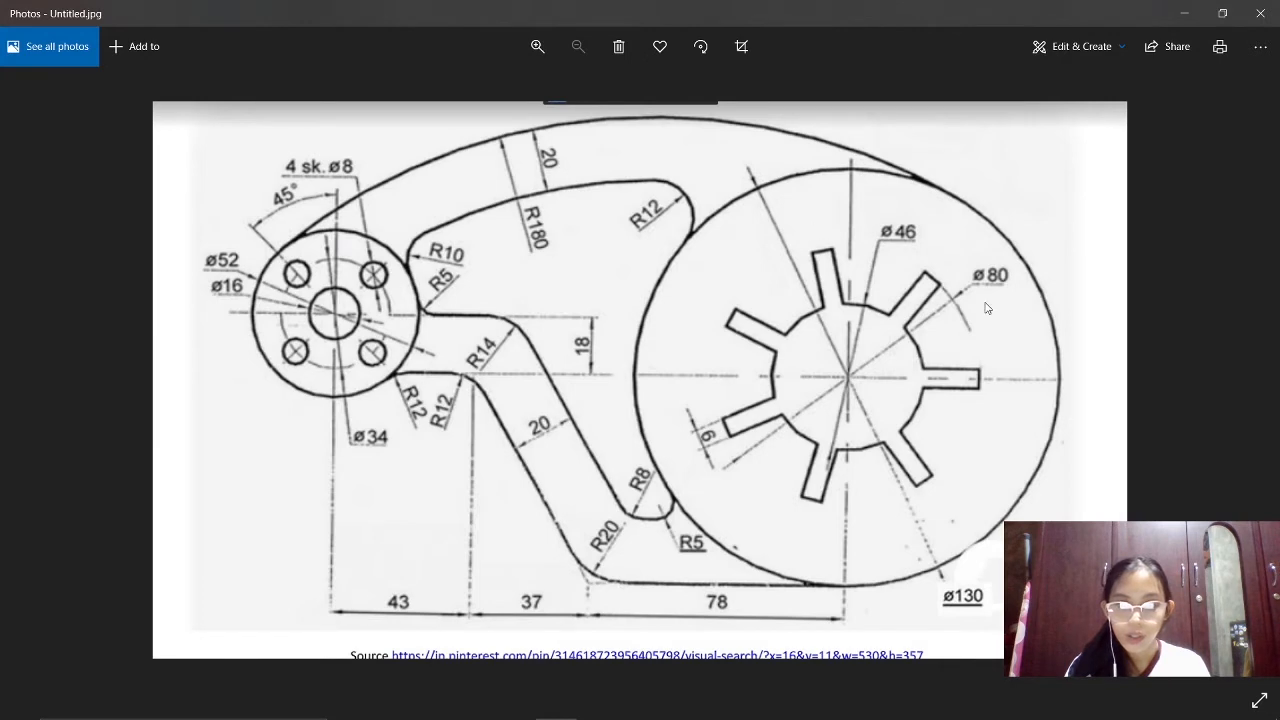
{"action": "left_click", "coordinate": [597, 703]}
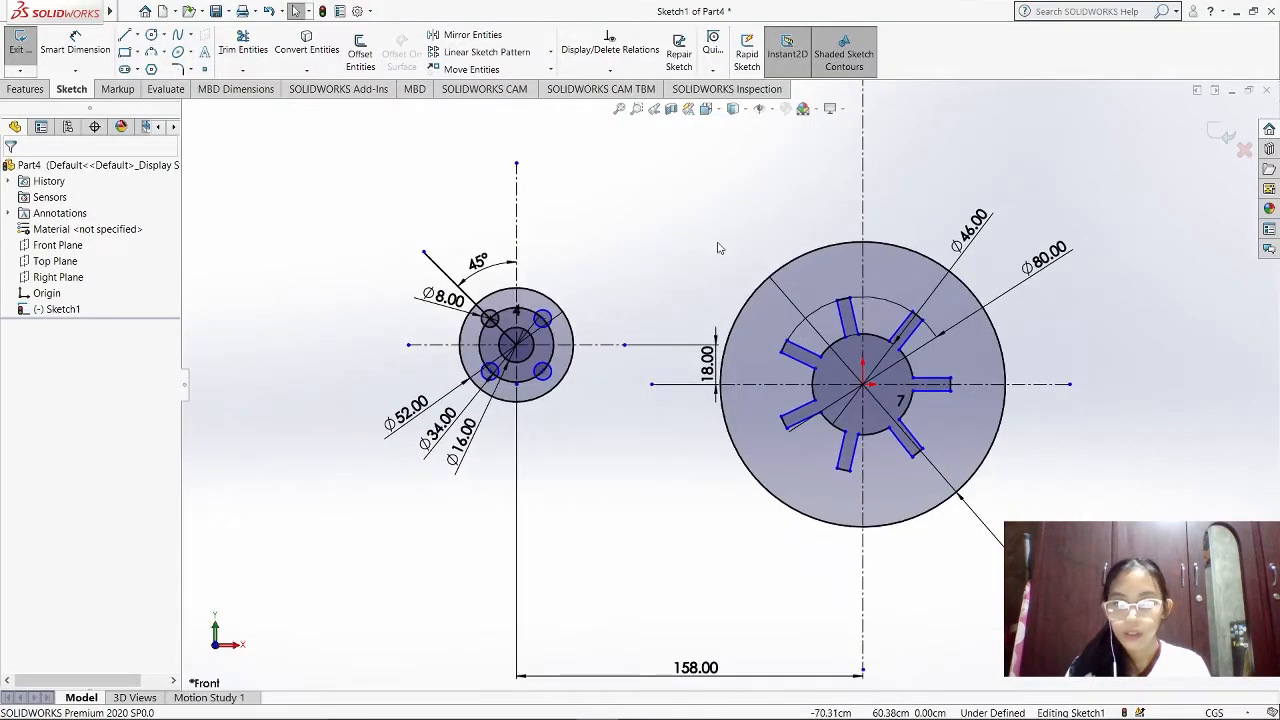
{"action": "scroll", "coordinate": [1003, 283], "scroll_direction": "up", "scroll_amount": 1}
{"action": "scroll", "coordinate": [1003, 283], "scroll_direction": "down", "scroll_amount": 1}
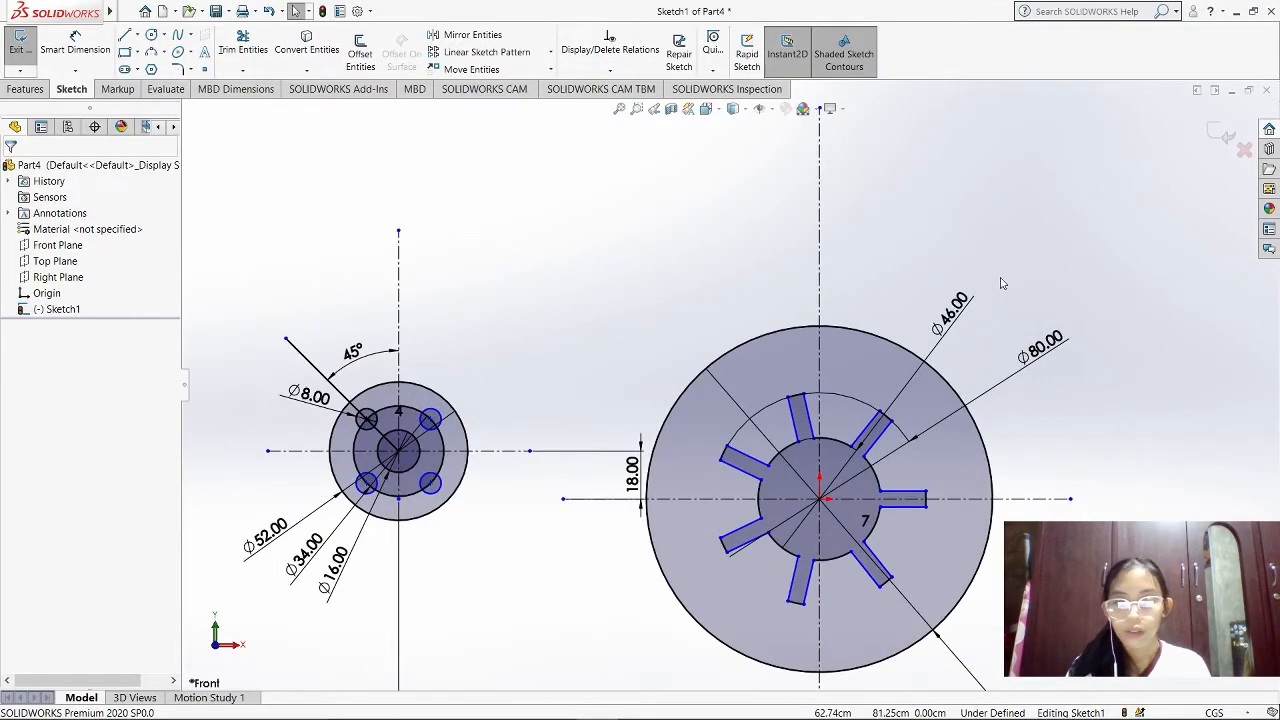
{"action": "left_click", "coordinate": [189, 52]}
{"action": "left_click", "coordinate": [180, 102]}
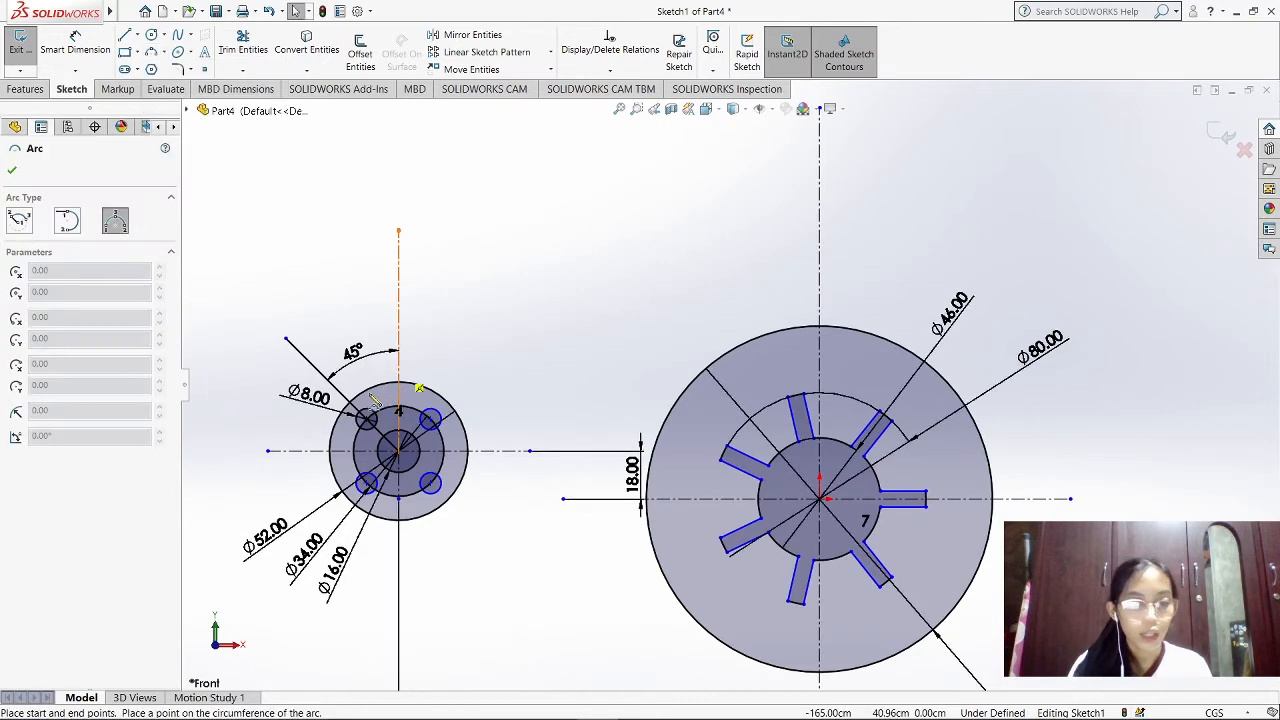
{"action": "left_click", "coordinate": [346, 410]}
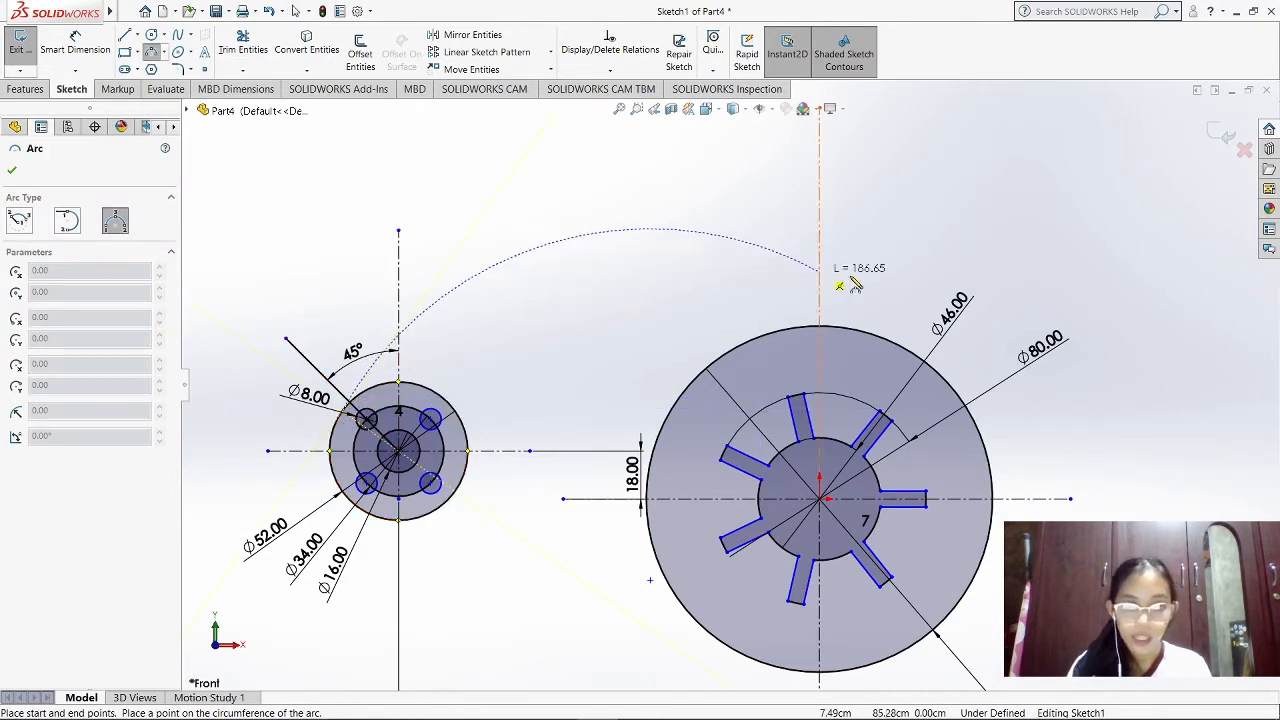
{"action": "left_click", "coordinate": [932, 362]}
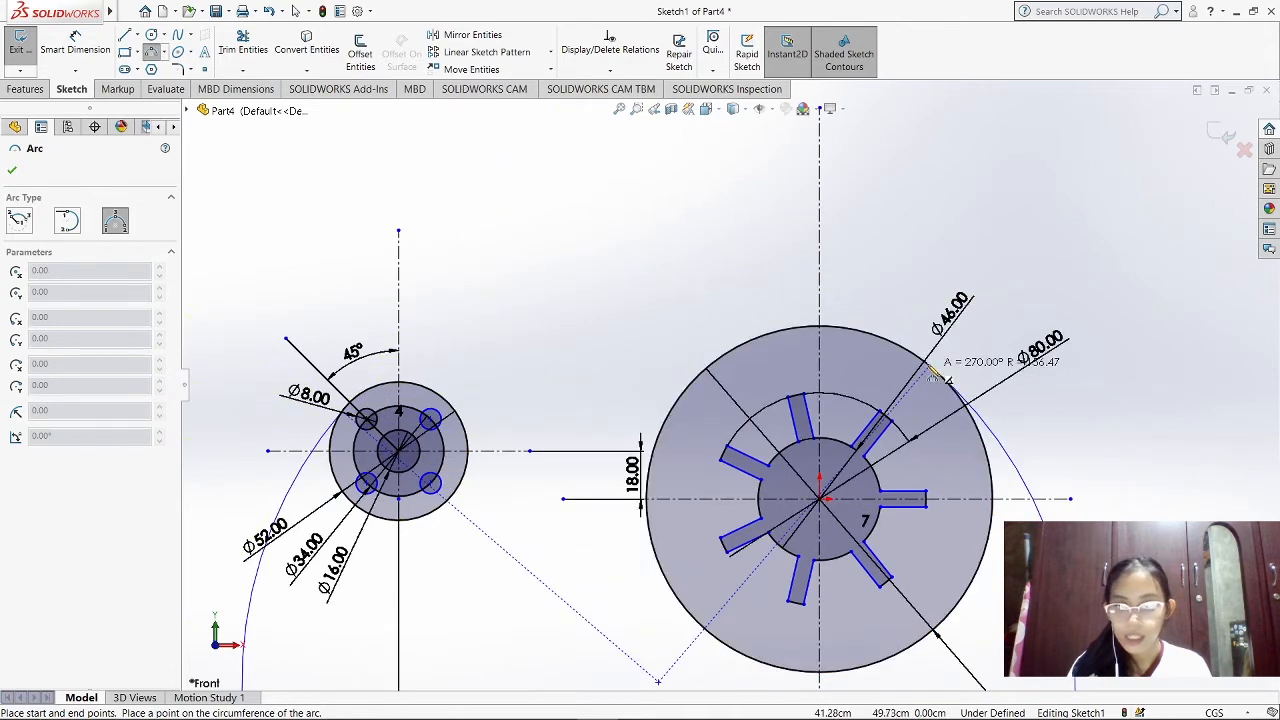
{"action": "left_click", "coordinate": [597, 283]}
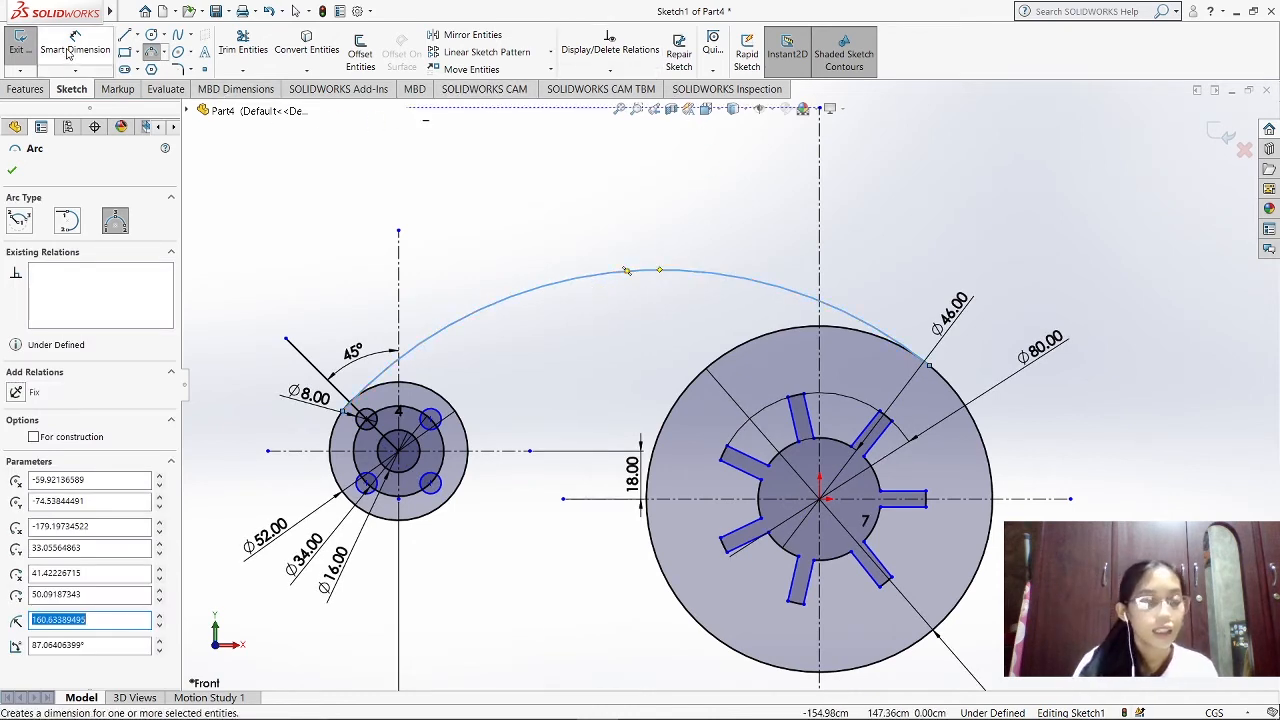
Dimension the upper connecting arc's radius and set it to 180 cm
{"action": "left_click", "coordinate": [66, 52]}
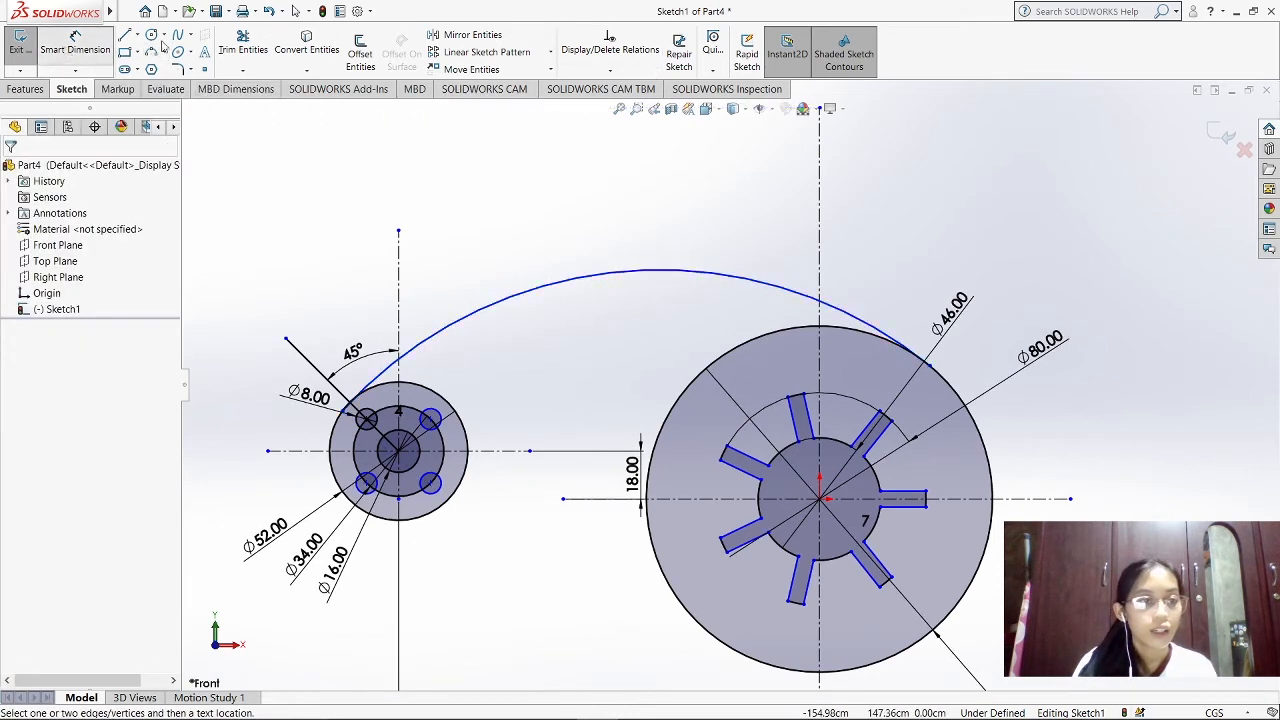
{"action": "left_click", "coordinate": [623, 277]}
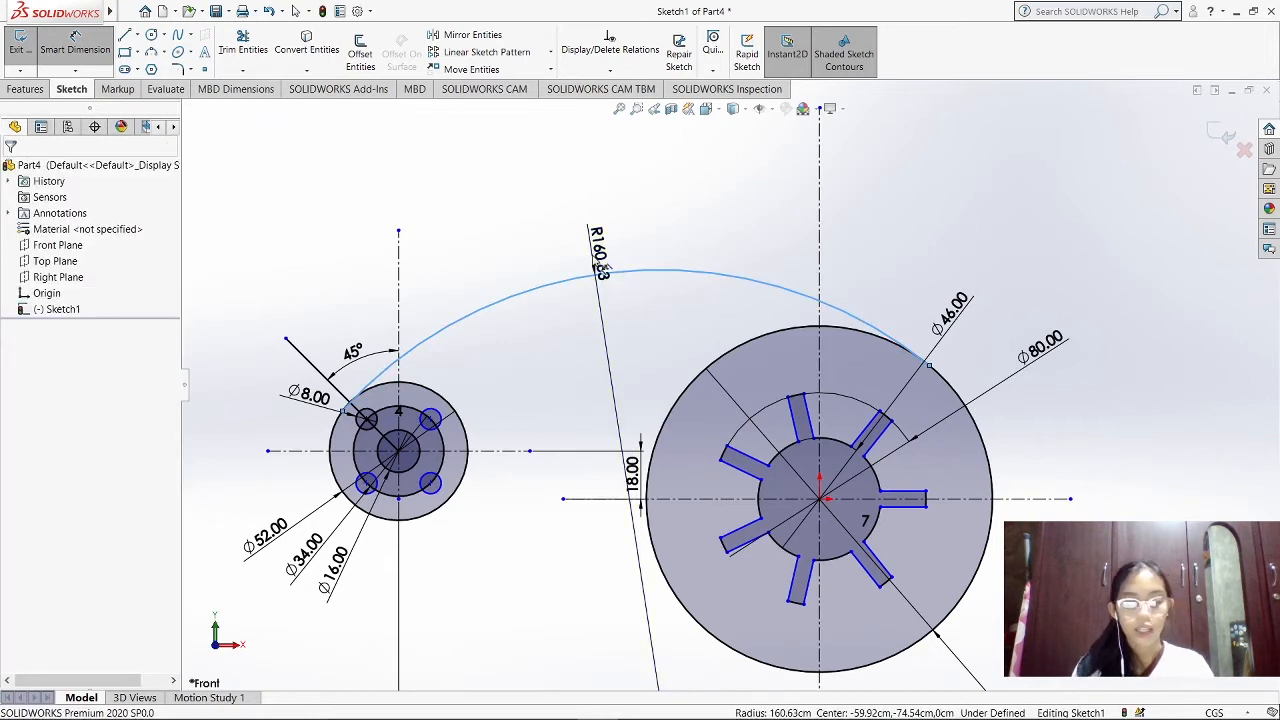
{"action": "left_click", "coordinate": [598, 266]}
{"action": "type", "text": "18"}
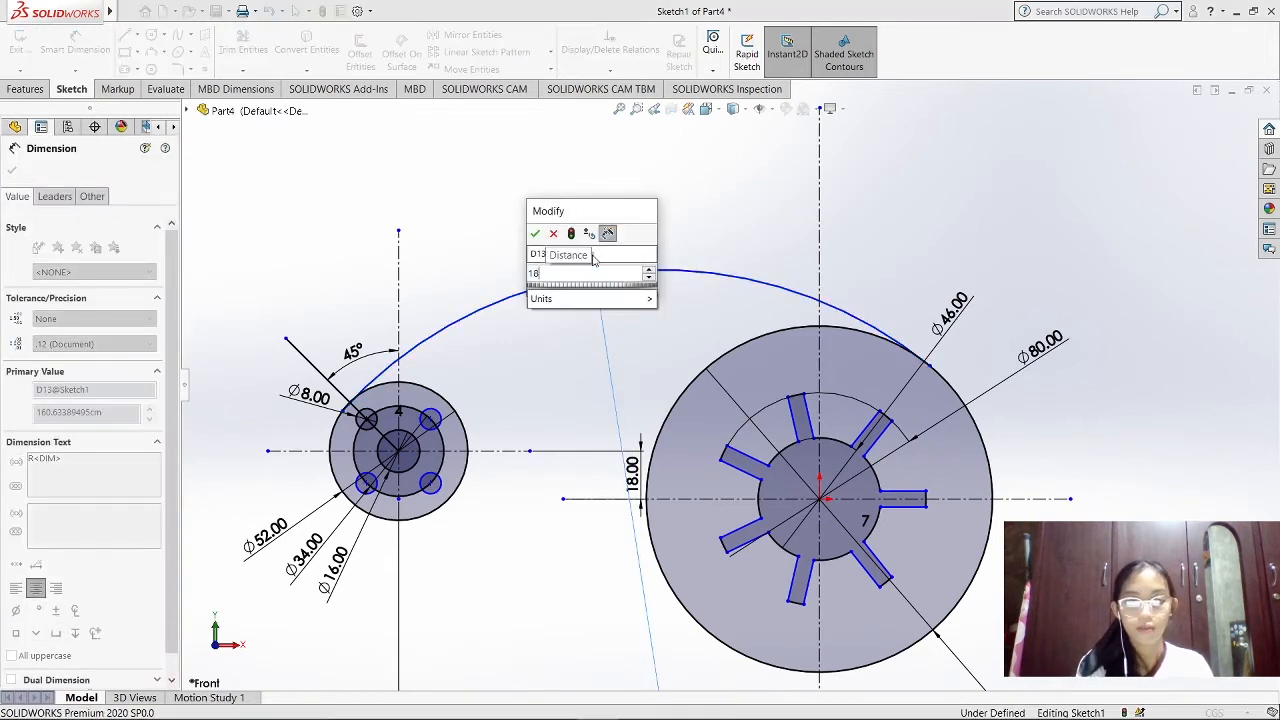
{"action": "type", "text": "0"}
{"action": "key", "text": "Return"}
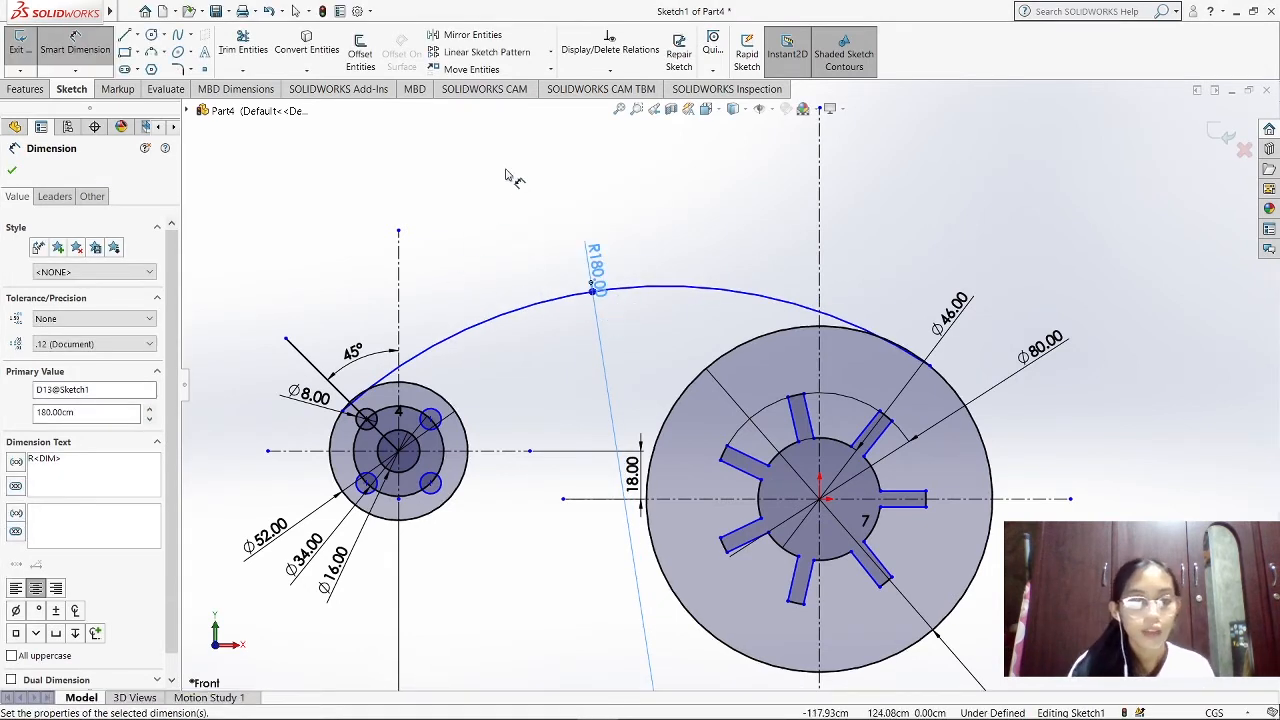
Add a Tangent relation between the R180 arc and the small disc's 52 cm outer circle, excluding the radius dimension from the selection
{"action": "left_click", "coordinate": [610, 70]}
{"action": "left_click", "coordinate": [628, 104]}
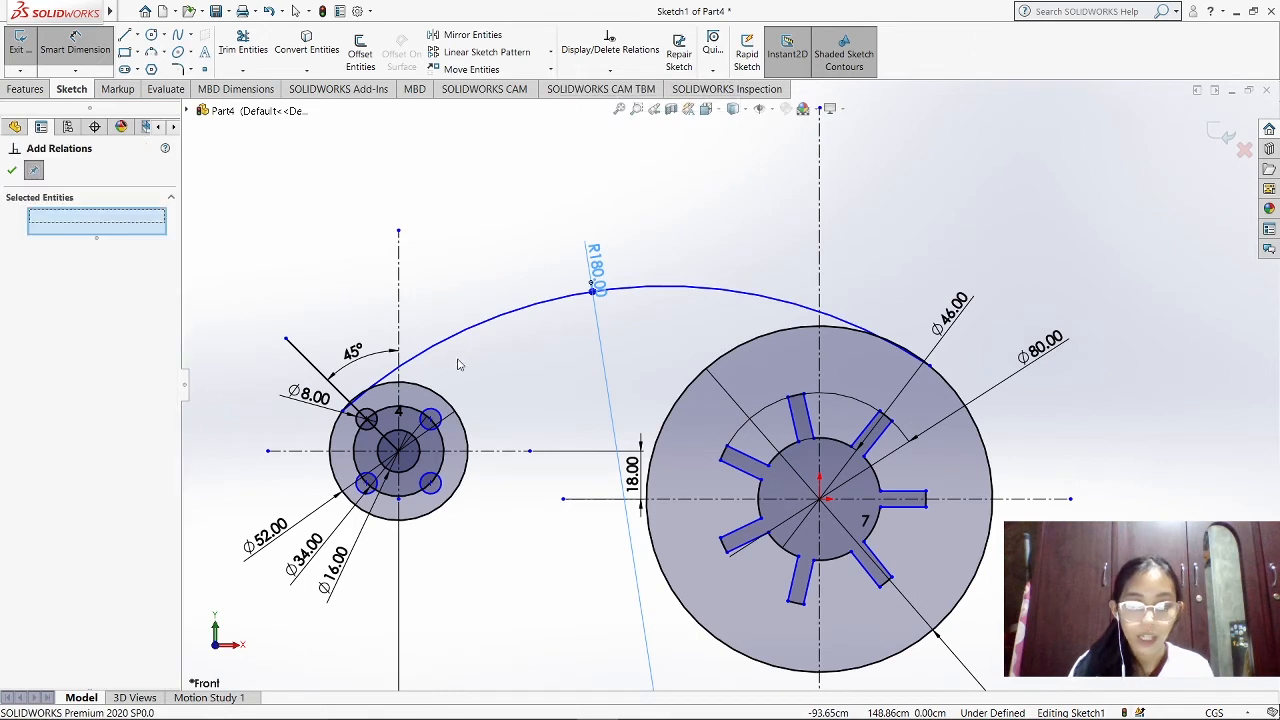
{"action": "left_click", "coordinate": [414, 360]}
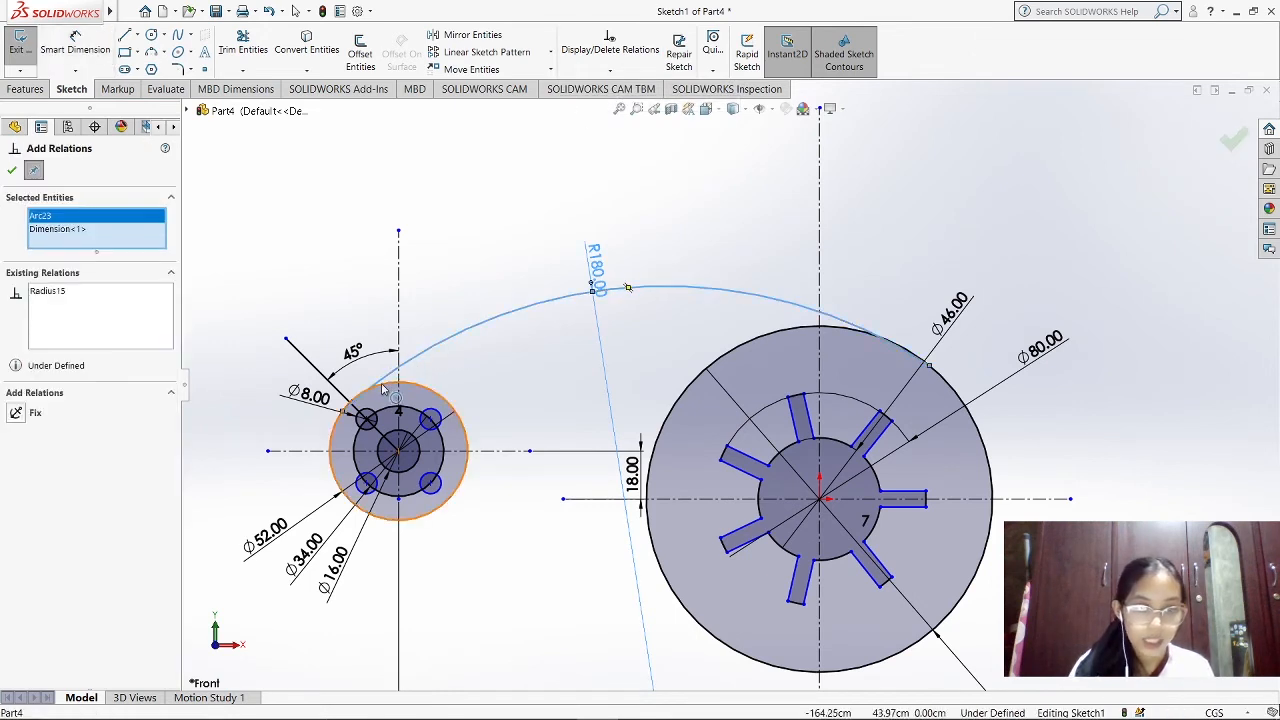
{"action": "left_click", "coordinate": [385, 390]}
{"action": "left_click", "coordinate": [52, 246]}
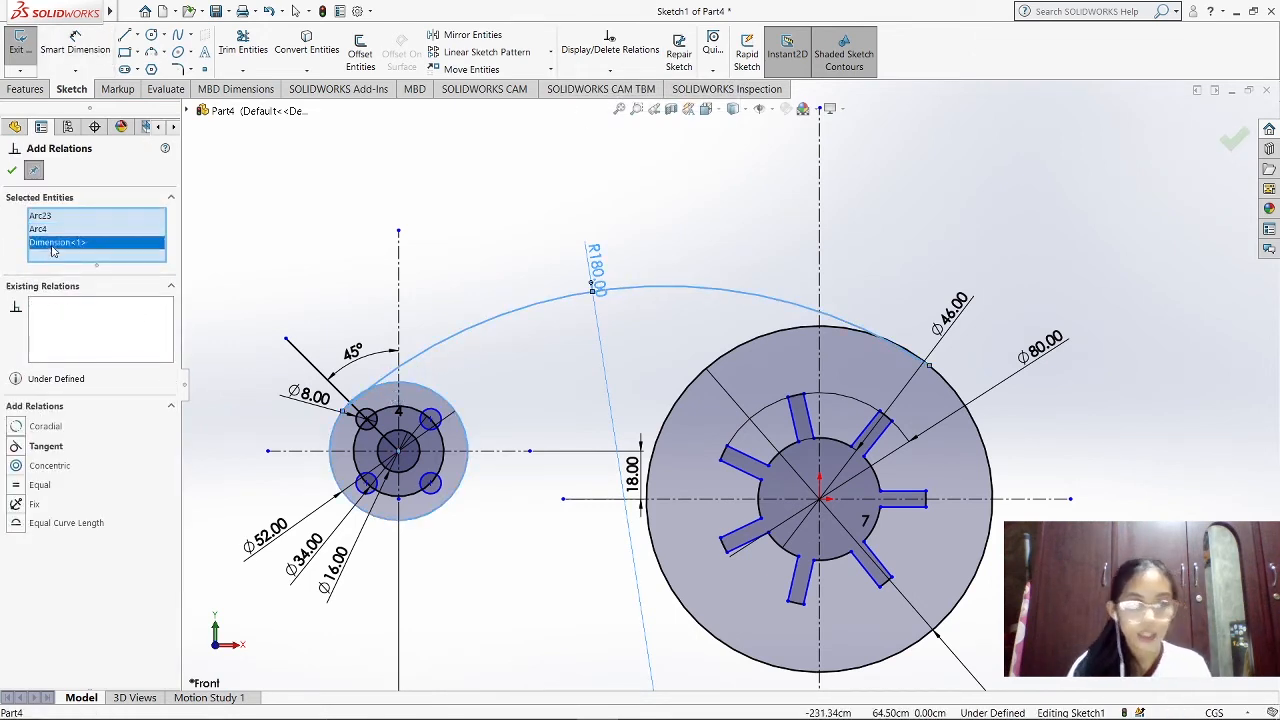
{"action": "key", "text": "Delete"}
{"action": "left_click", "coordinate": [45, 433]}
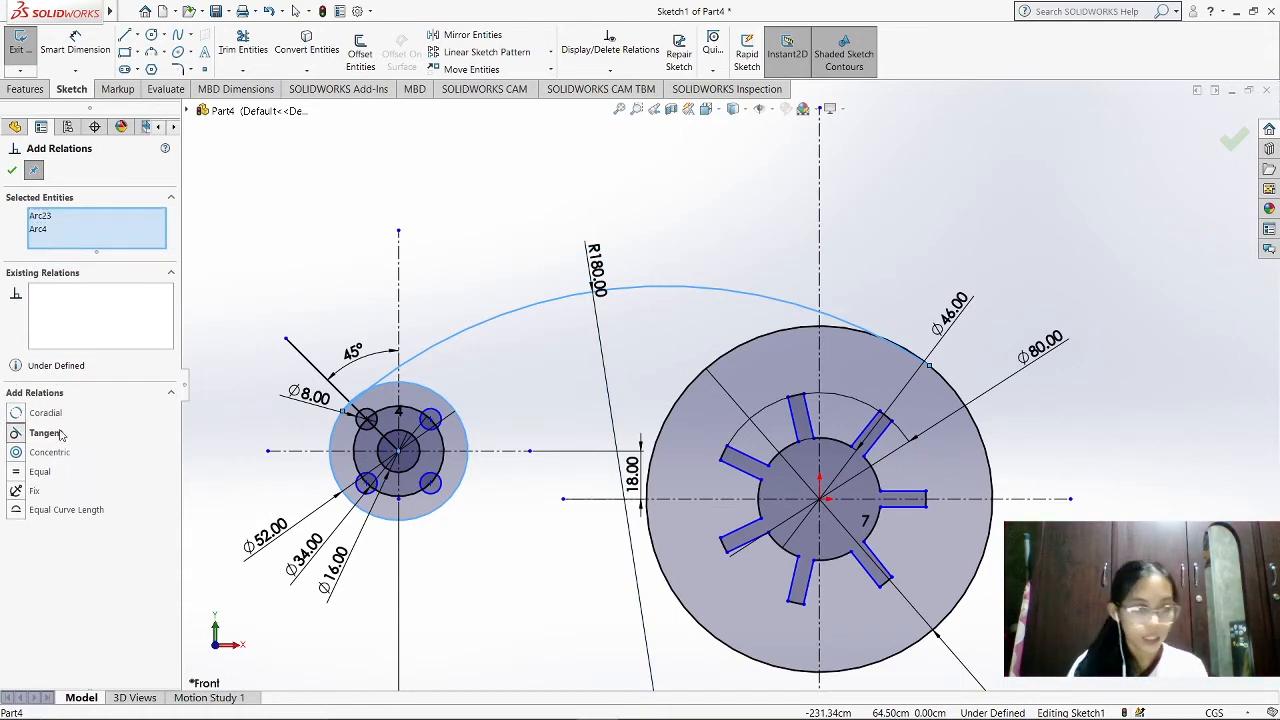
{"action": "left_click", "coordinate": [12, 171]}
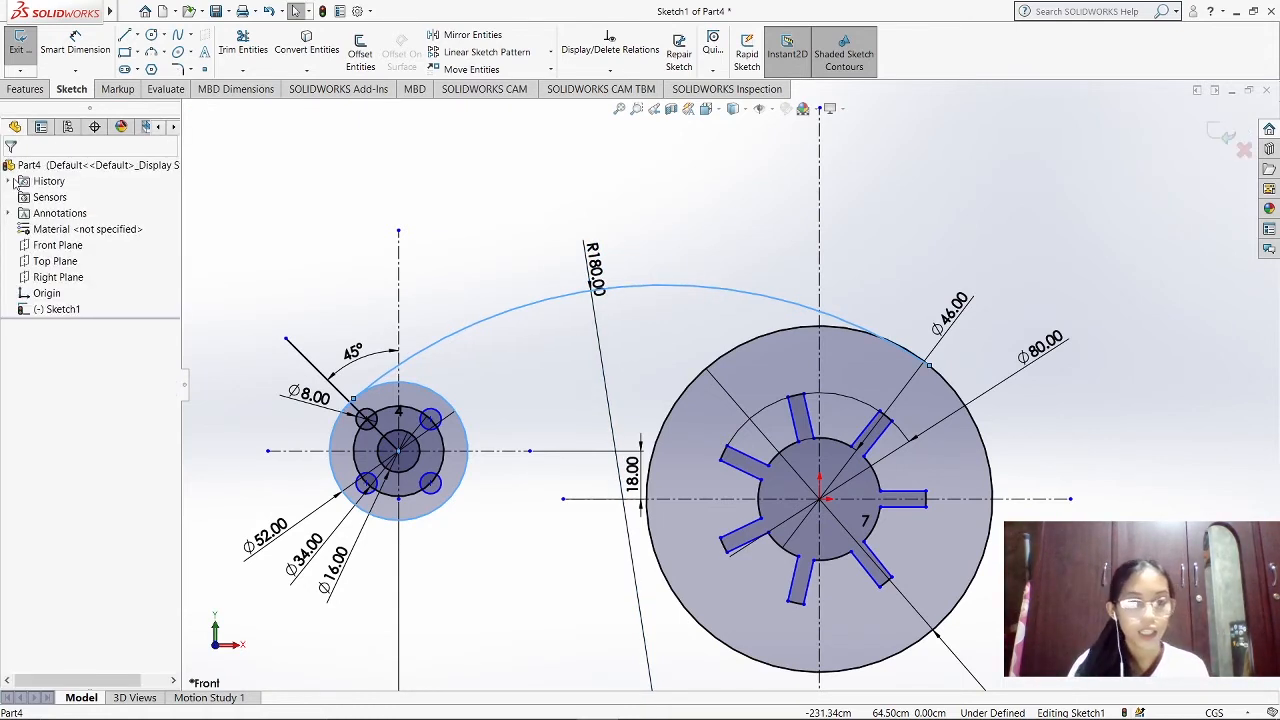
Add a Tangent relation between the R180 arc and the large disc's outer circle
{"action": "left_click", "coordinate": [609, 70]}
{"action": "left_click", "coordinate": [614, 104]}
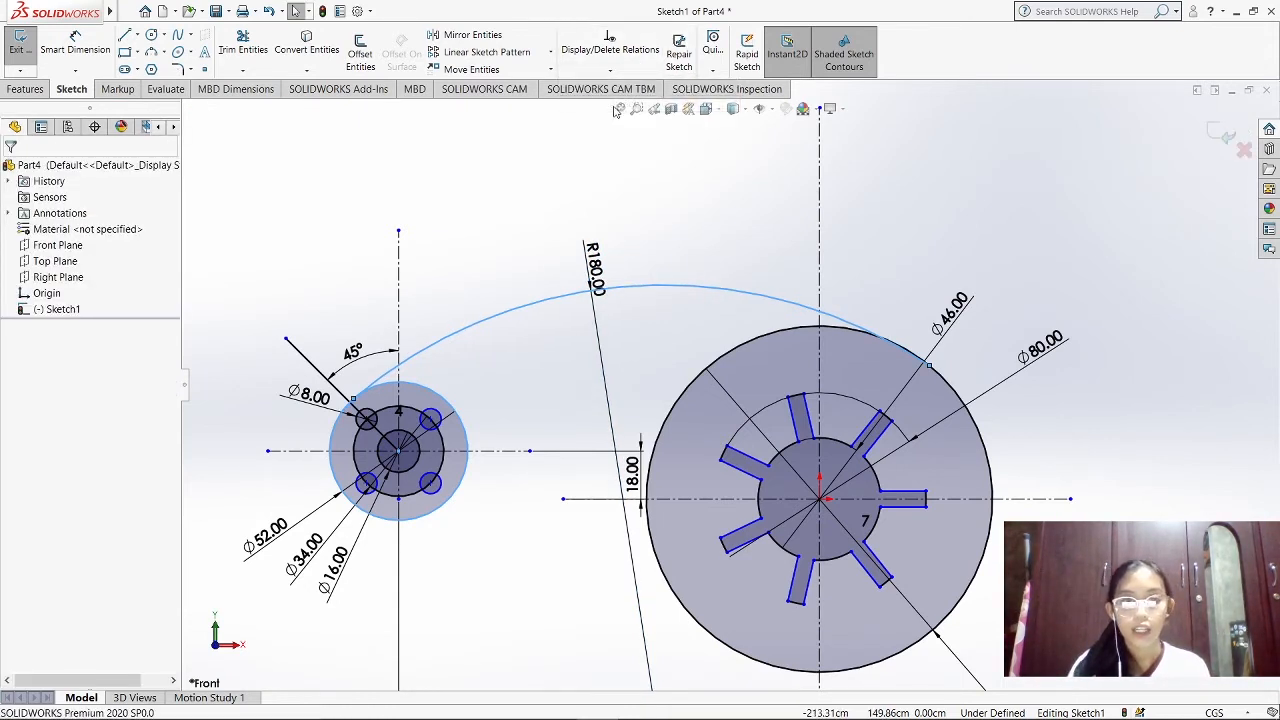
{"action": "left_click", "coordinate": [779, 328]}
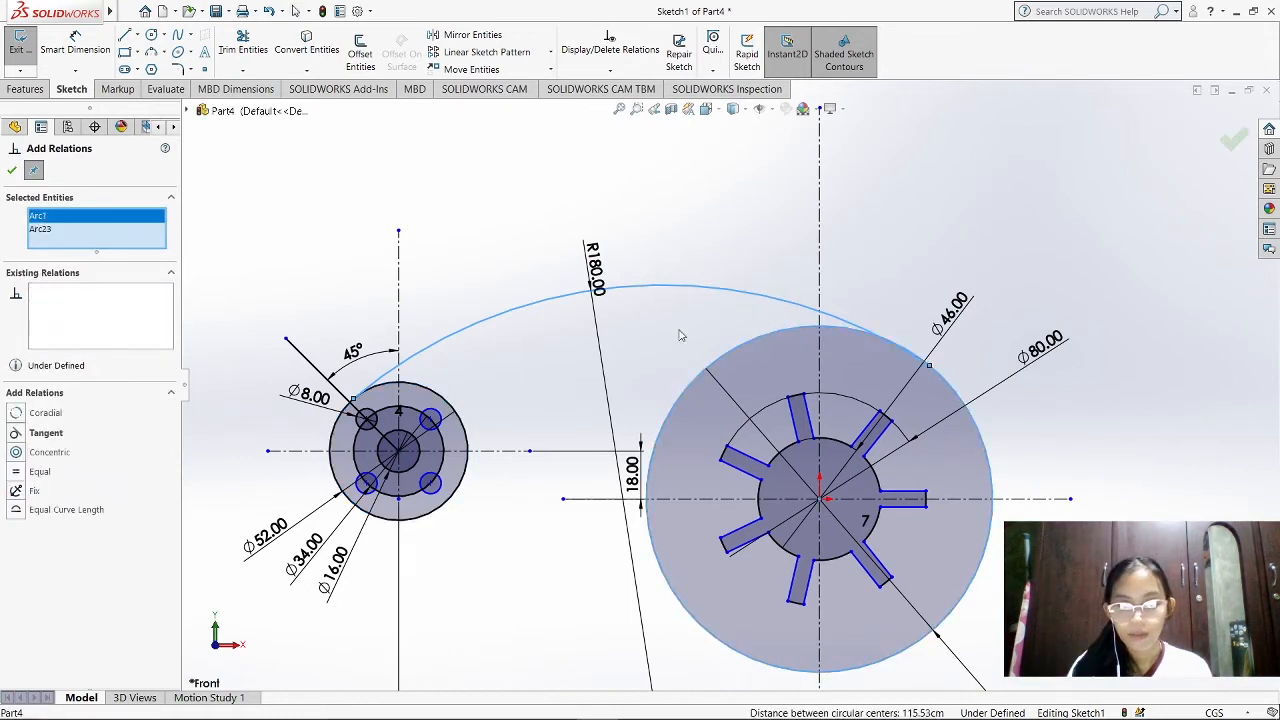
{"action": "left_click", "coordinate": [40, 433]}
{"action": "left_click", "coordinate": [12, 170]}
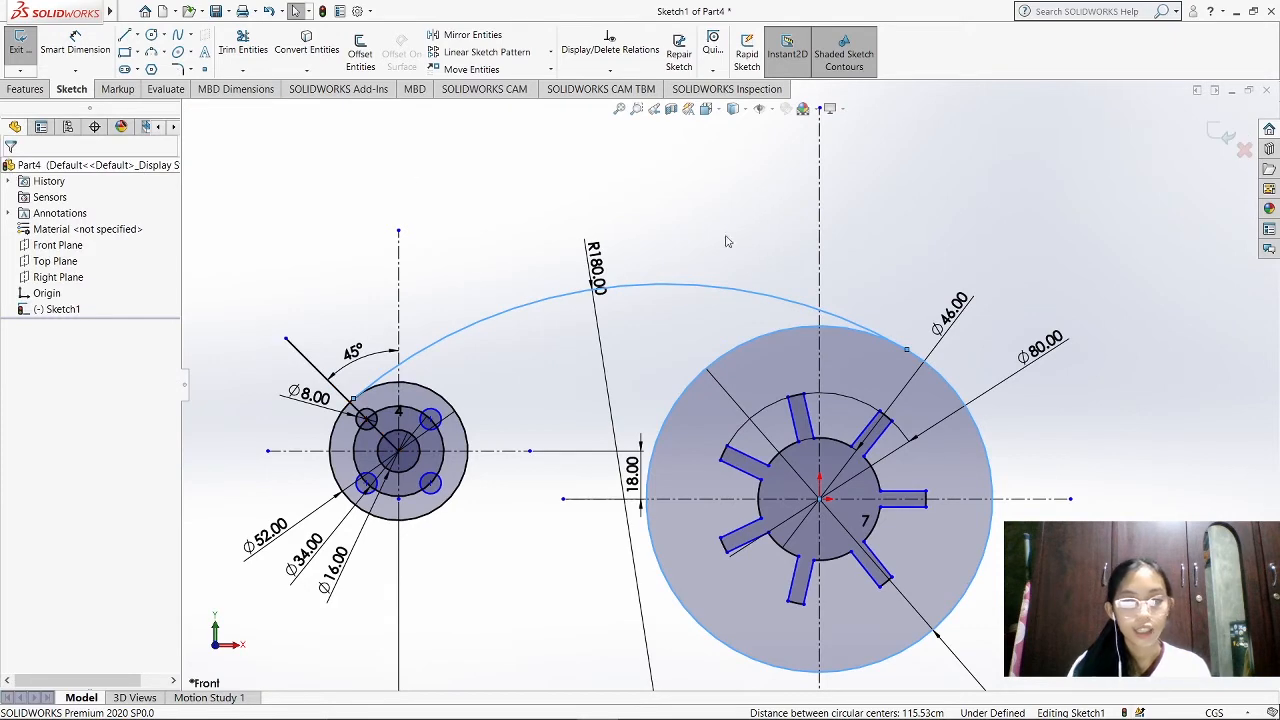
Offset the R180 connecting arc by 20 cm toward the disc centres
{"action": "scroll", "coordinate": [640, 325], "scroll_direction": "up", "scroll_amount": 3}
{"action": "scroll", "coordinate": [640, 325], "scroll_direction": "down", "scroll_amount": 3}
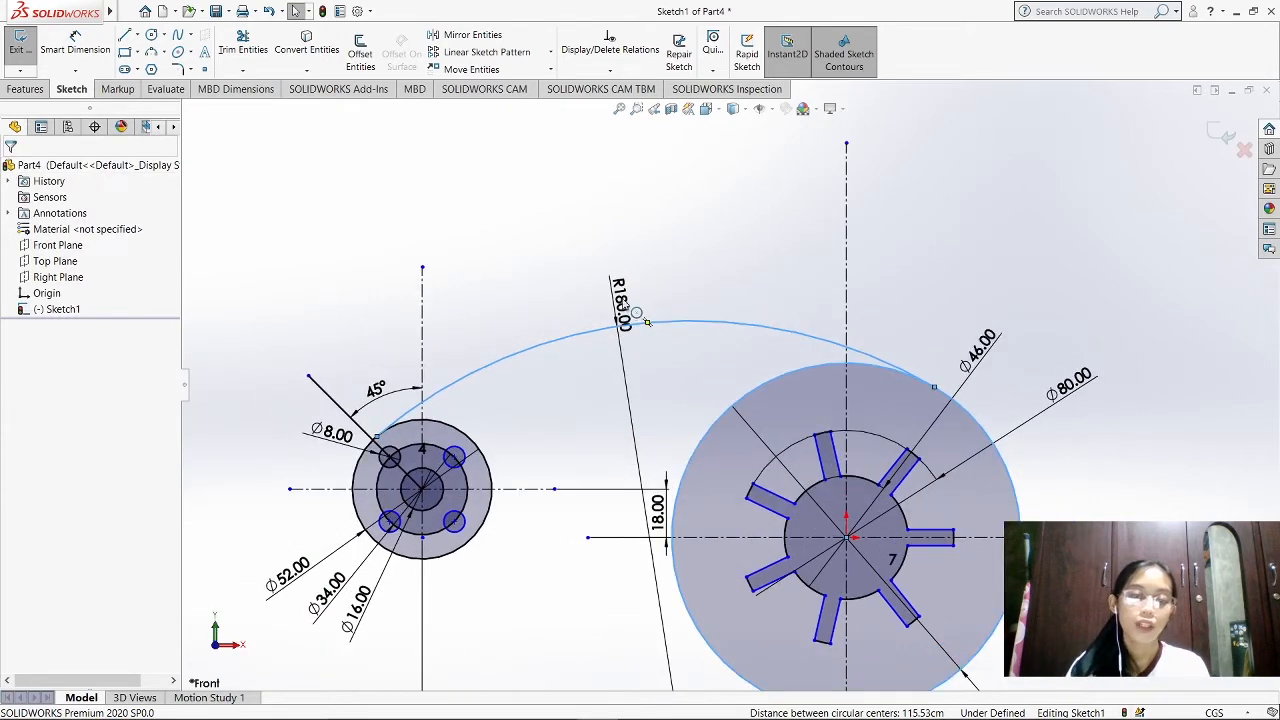
{"action": "left_click", "coordinate": [543, 345]}
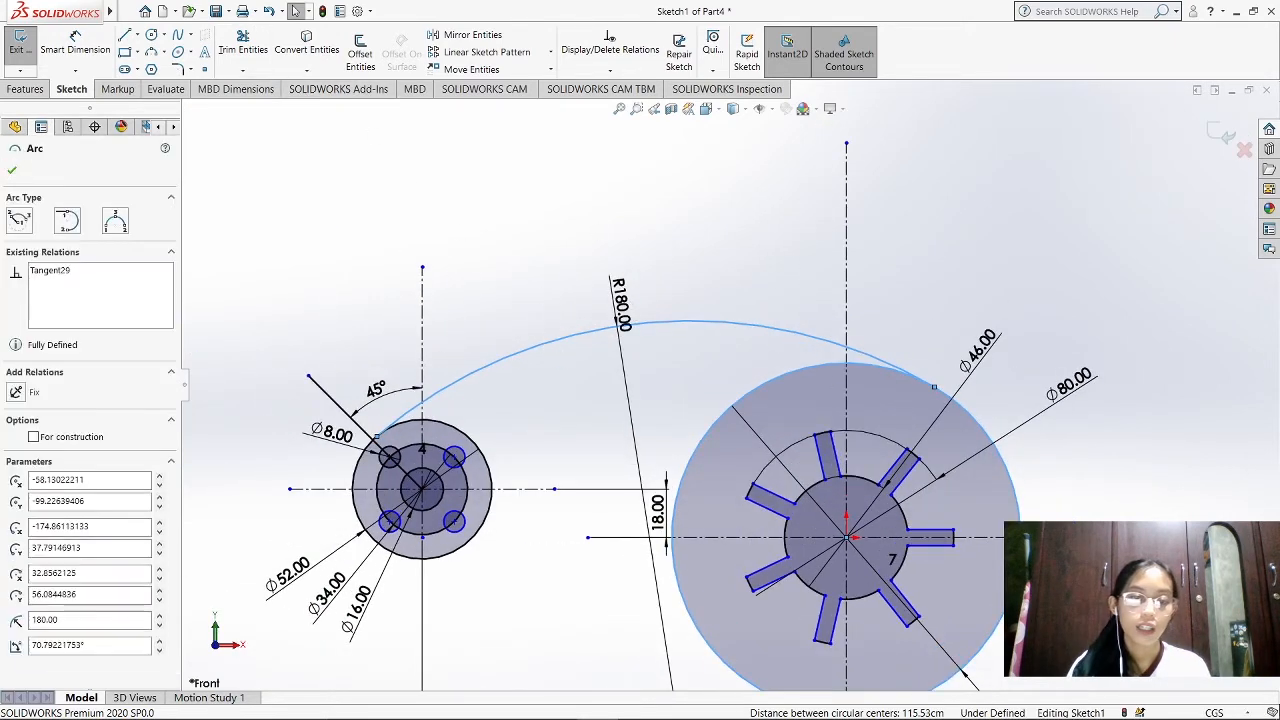
{"action": "left_click", "coordinate": [360, 52]}
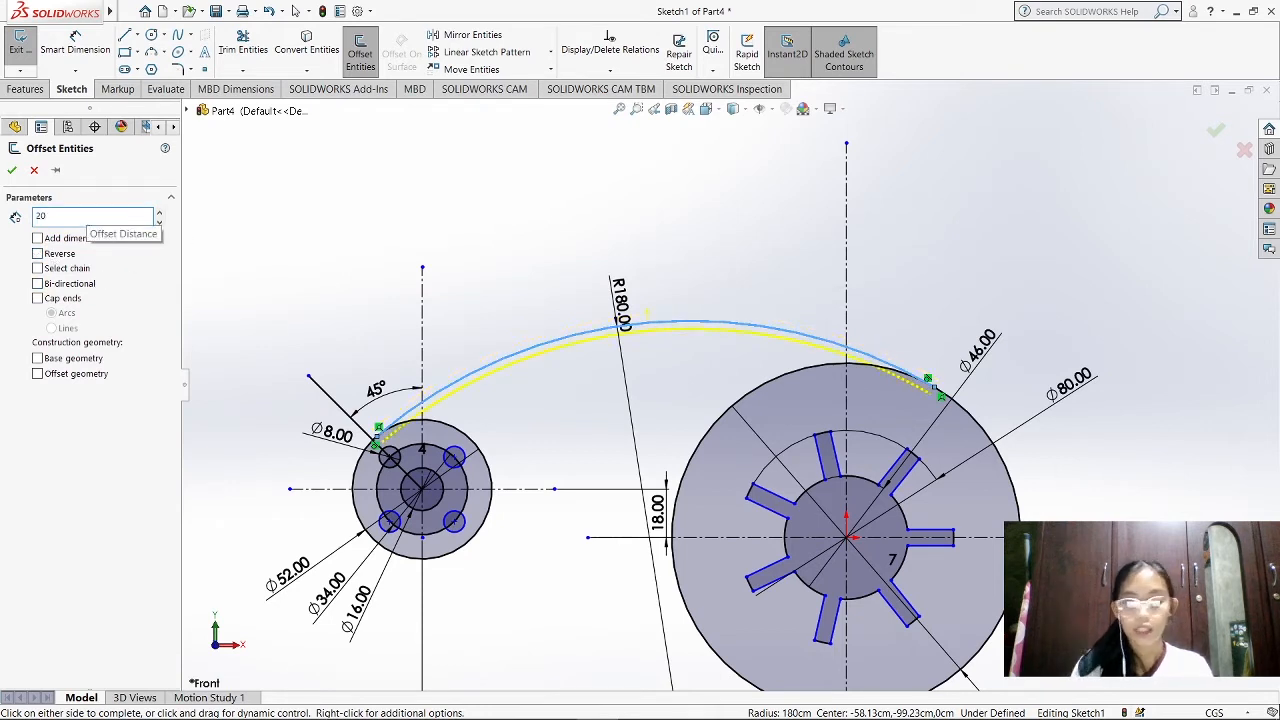
{"action": "key", "text": "Return"}
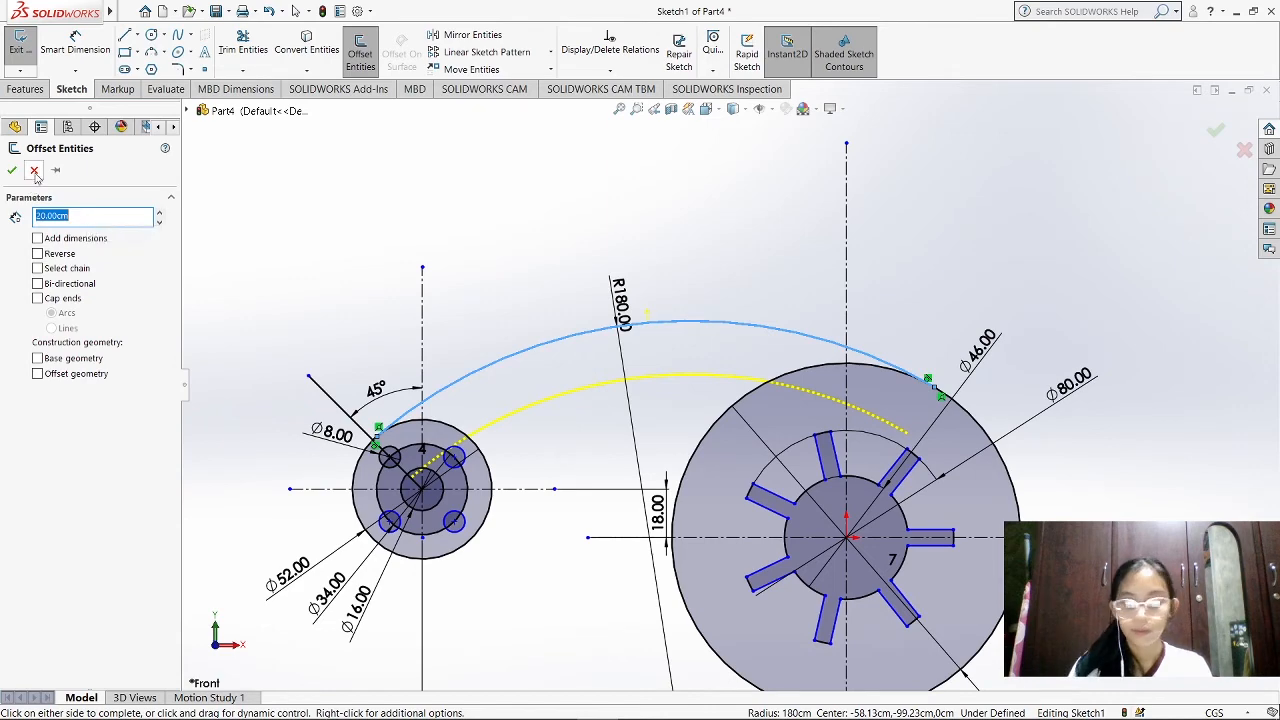
{"action": "key", "text": "Return"}
Trim the offset arc's overhanging ends back to the small disc's 34 cm circle and the large disc's outer circle
{"action": "scroll", "coordinate": [469, 430], "scroll_direction": "down", "scroll_amount": 4}
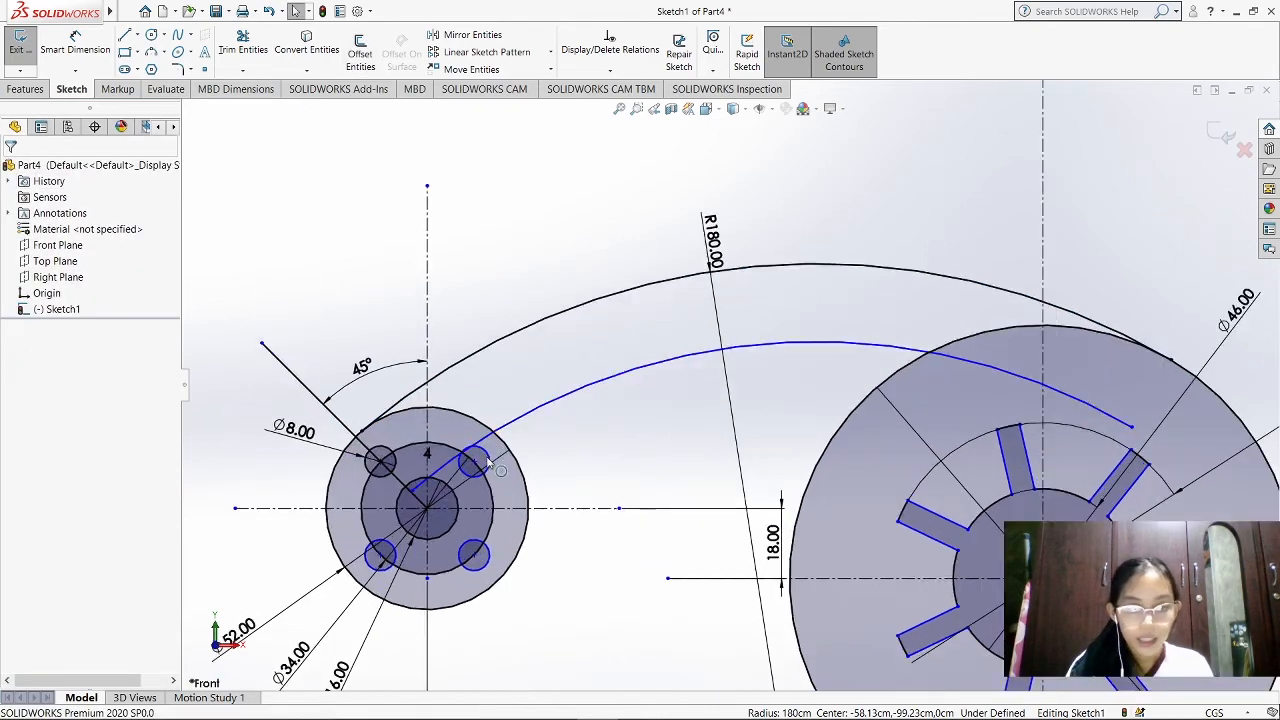
{"action": "left_click", "coordinate": [243, 48]}
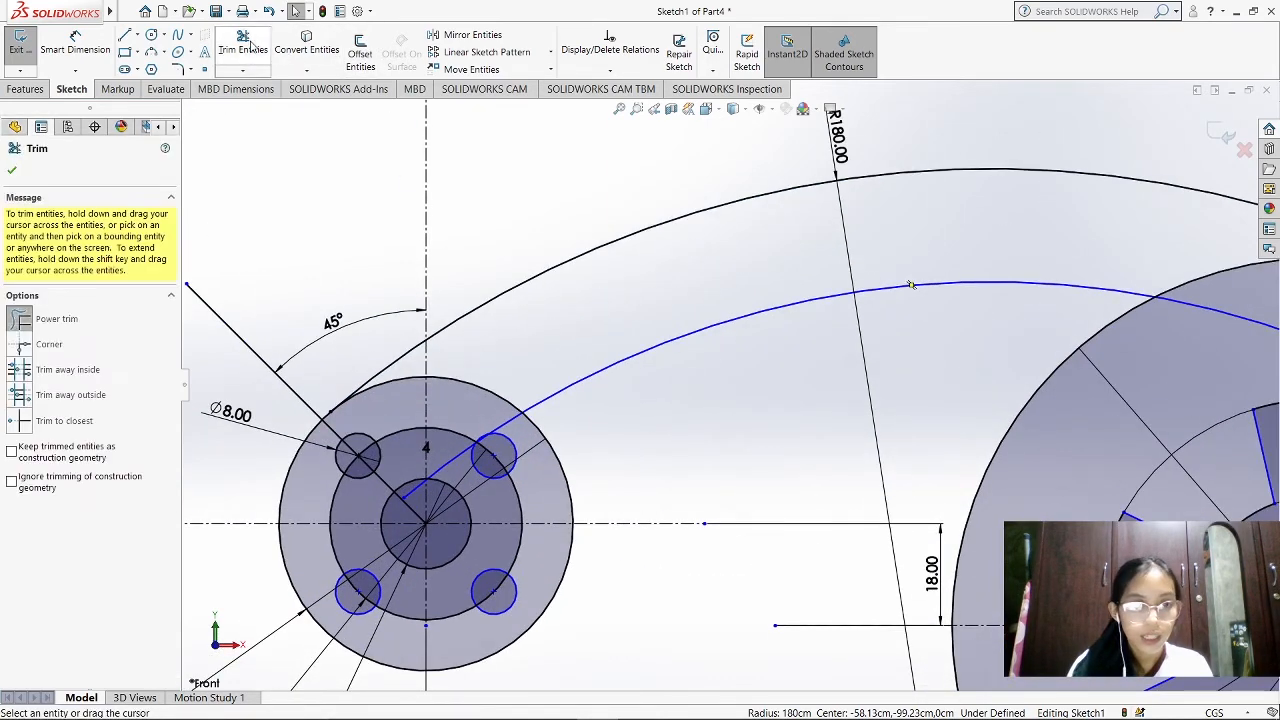
{"action": "scroll", "coordinate": [465, 416], "scroll_direction": "down", "scroll_amount": 3}
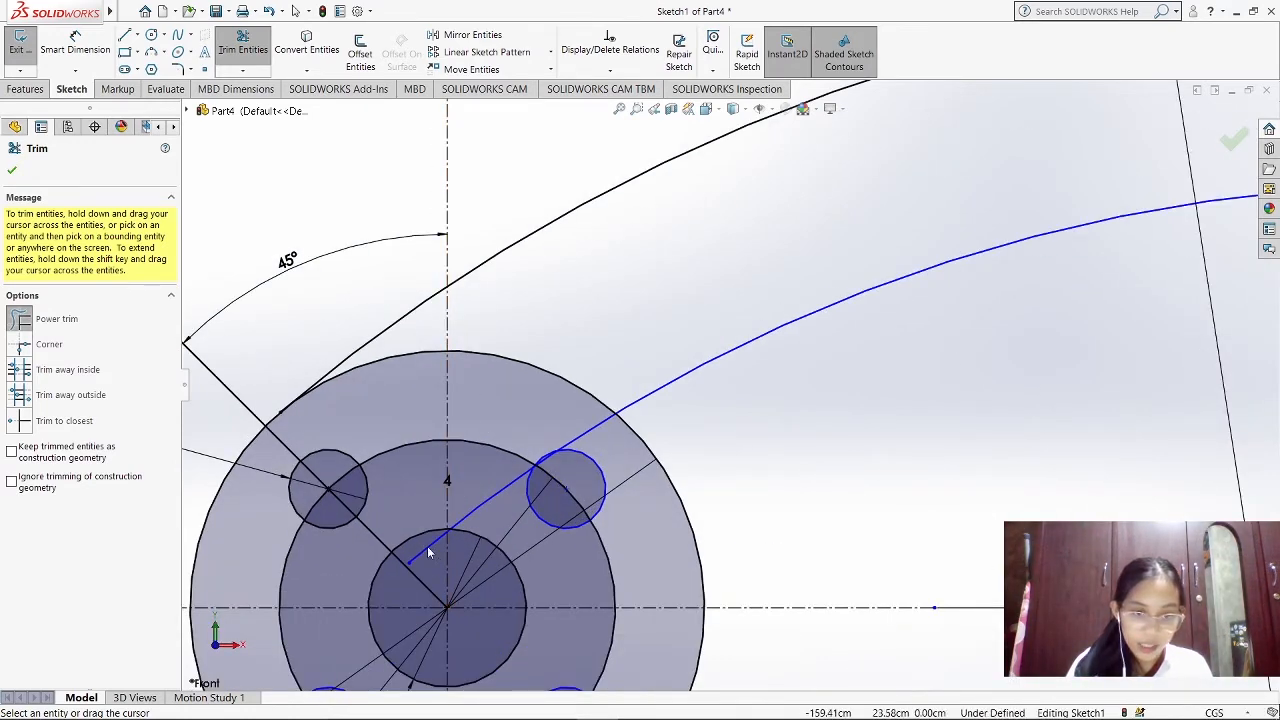
{"action": "left_click_drag", "start_coordinate": [427, 546], "coordinate": [454, 532]}
{"action": "scroll", "coordinate": [454, 532], "scroll_direction": "down", "scroll_amount": 2}
{"action": "scroll", "coordinate": [606, 412], "scroll_direction": "down", "scroll_amount": 4}
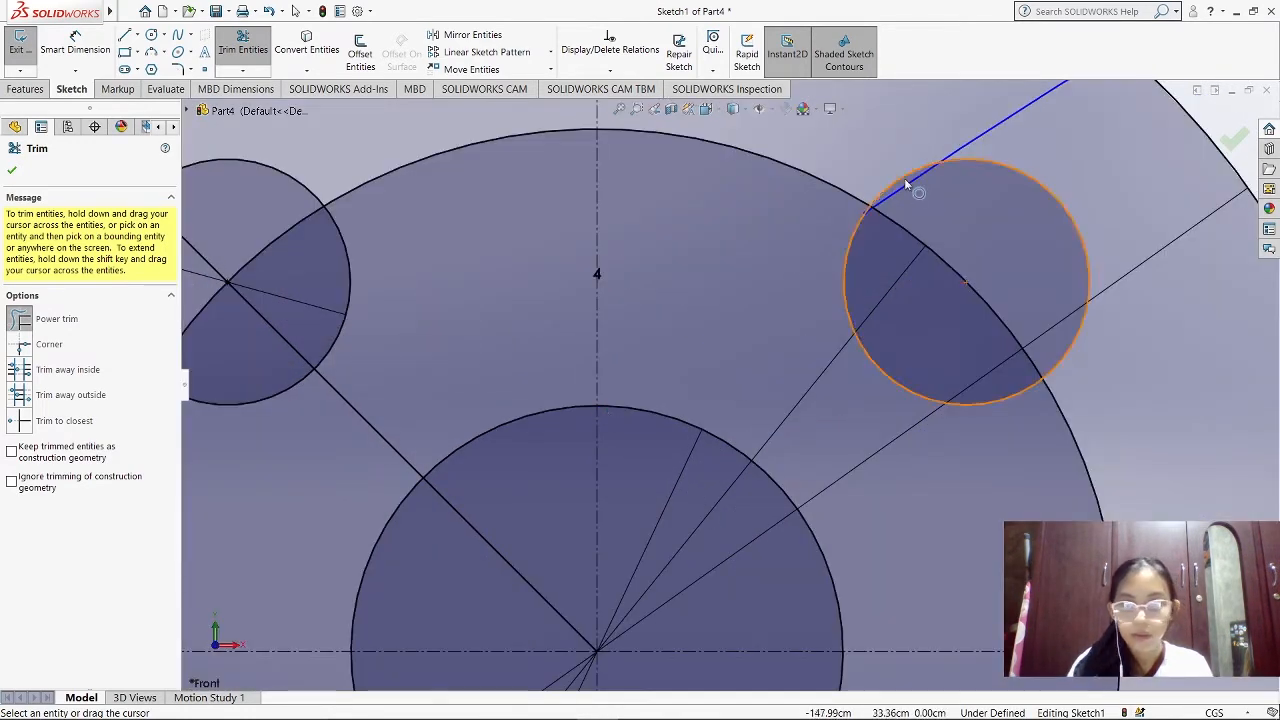
{"action": "scroll", "coordinate": [910, 270], "scroll_direction": "down", "scroll_amount": 2}
{"action": "scroll", "coordinate": [918, 280], "scroll_direction": "up", "scroll_amount": 8}
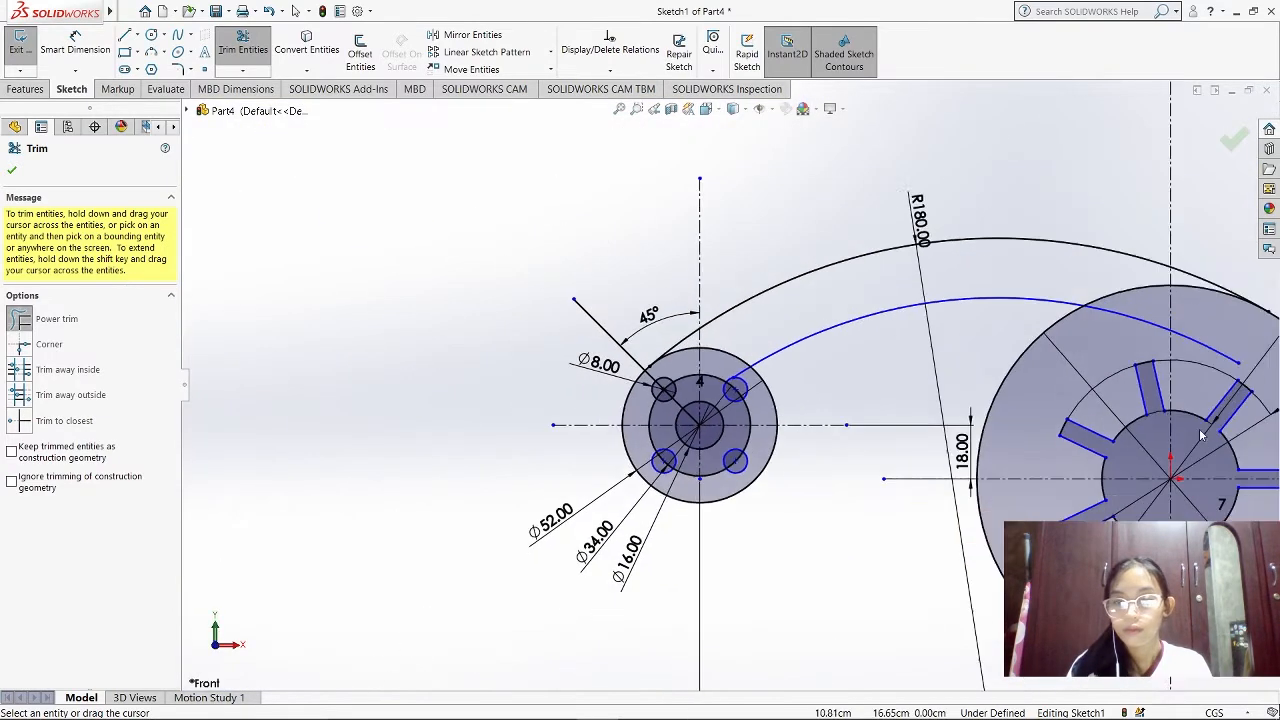
{"action": "left_click_drag", "start_coordinate": [958, 272], "coordinate": [871, 274]}
{"action": "key", "text": "Escape"}
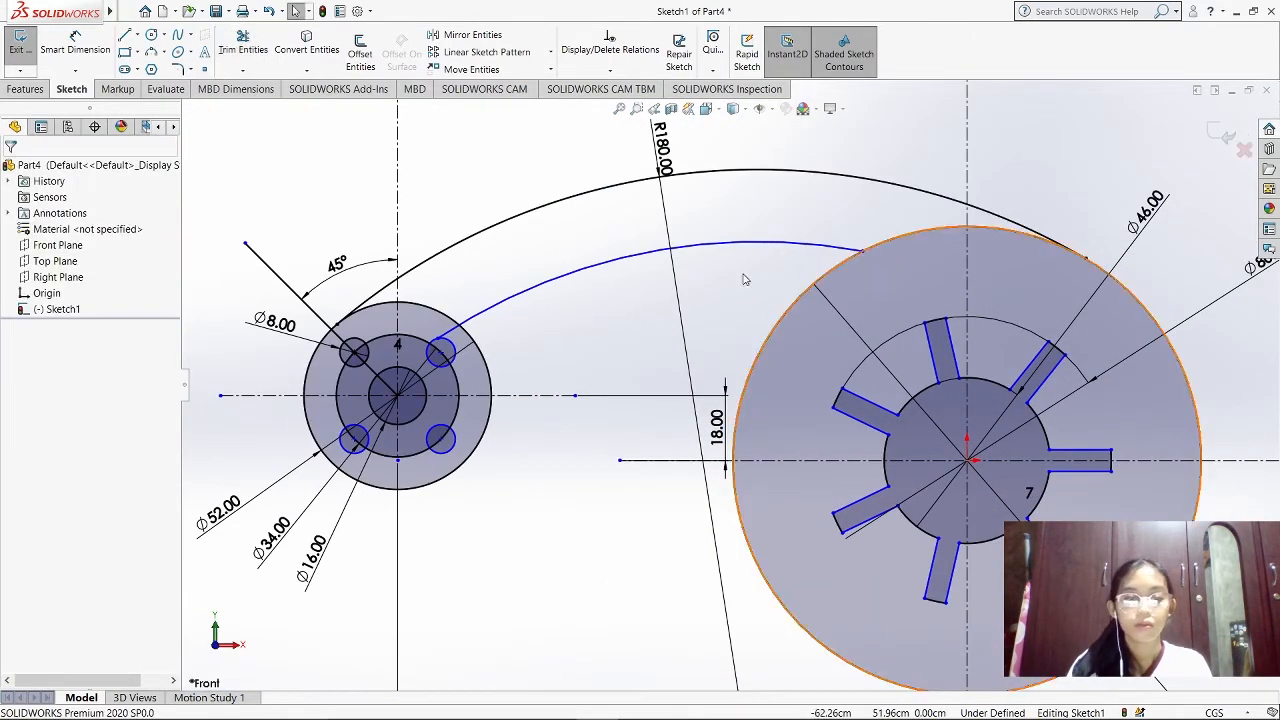
Dimension the spacing between the R180 arc and the offset arc as 20 cm
{"action": "left_click", "coordinate": [76, 40]}
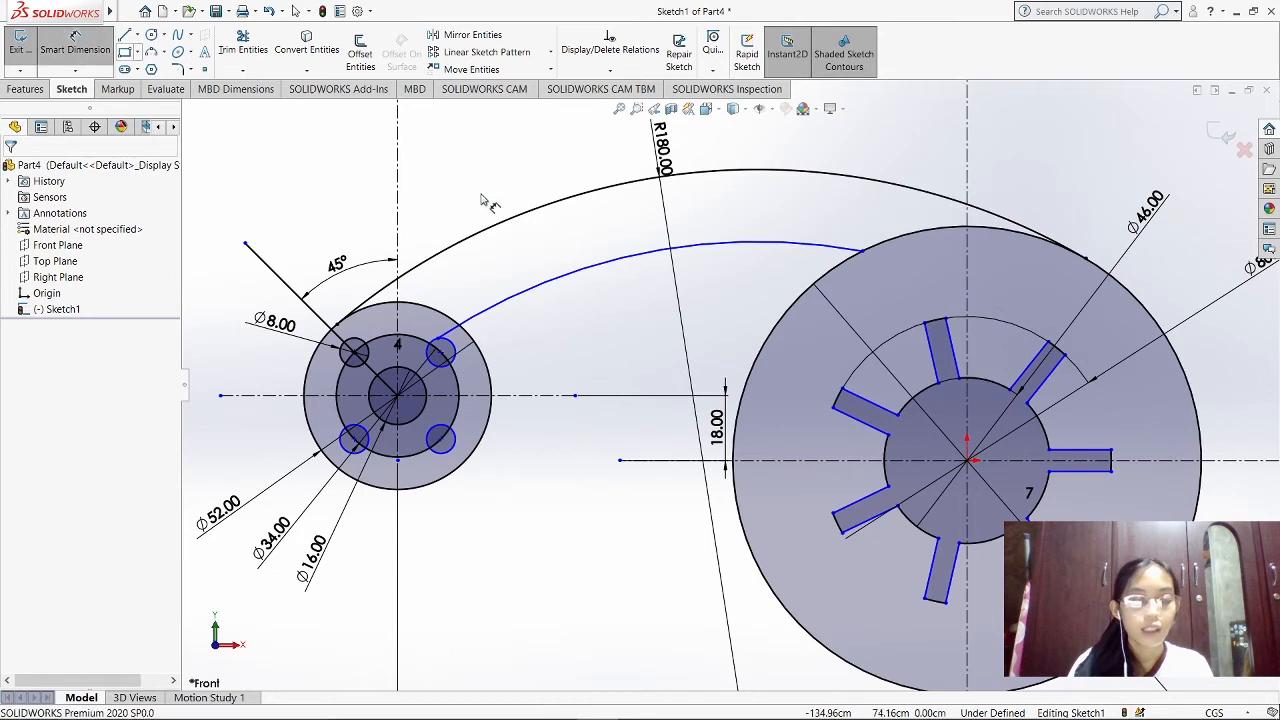
{"action": "left_click", "coordinate": [598, 196]}
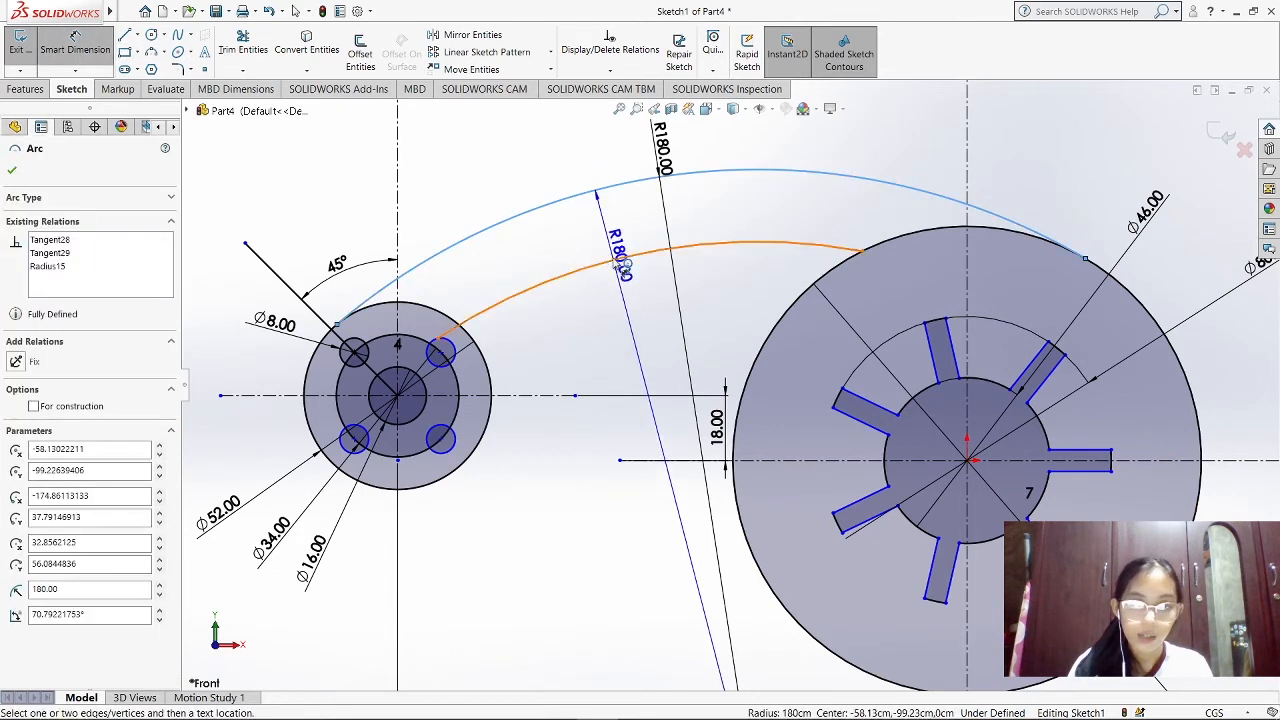
{"action": "left_click", "coordinate": [619, 259]}
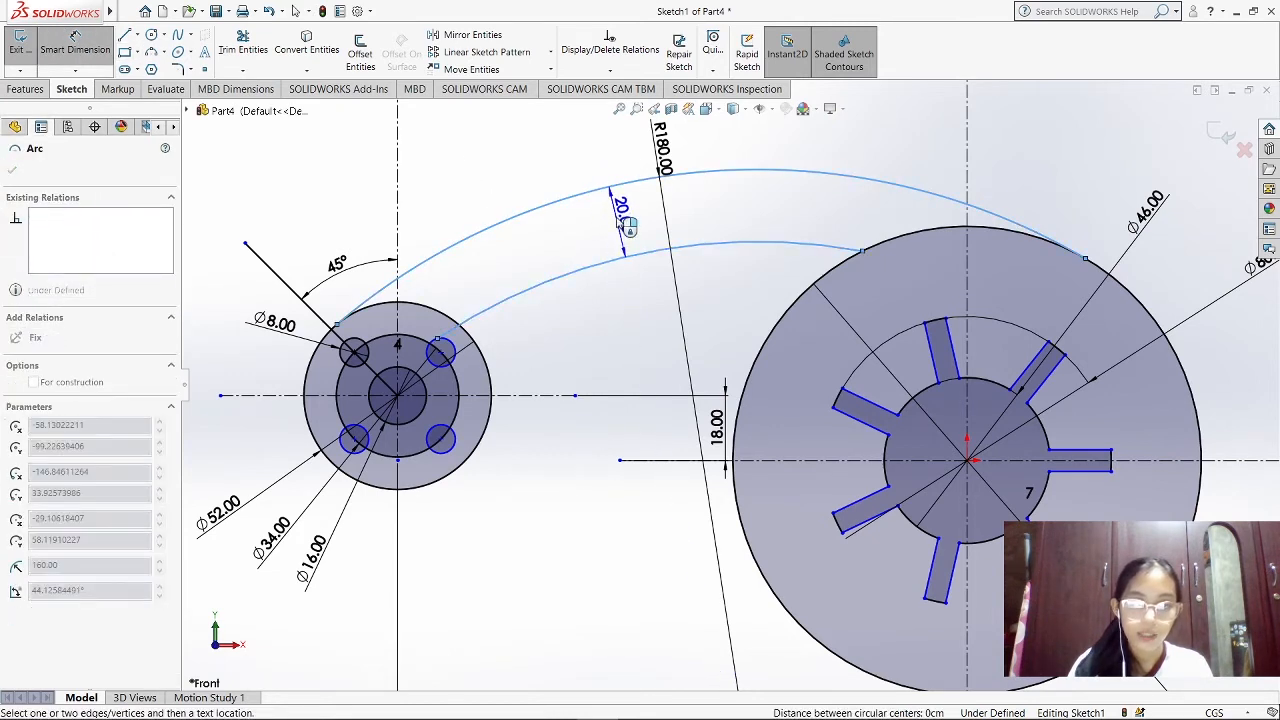
{"action": "left_click", "coordinate": [624, 224]}
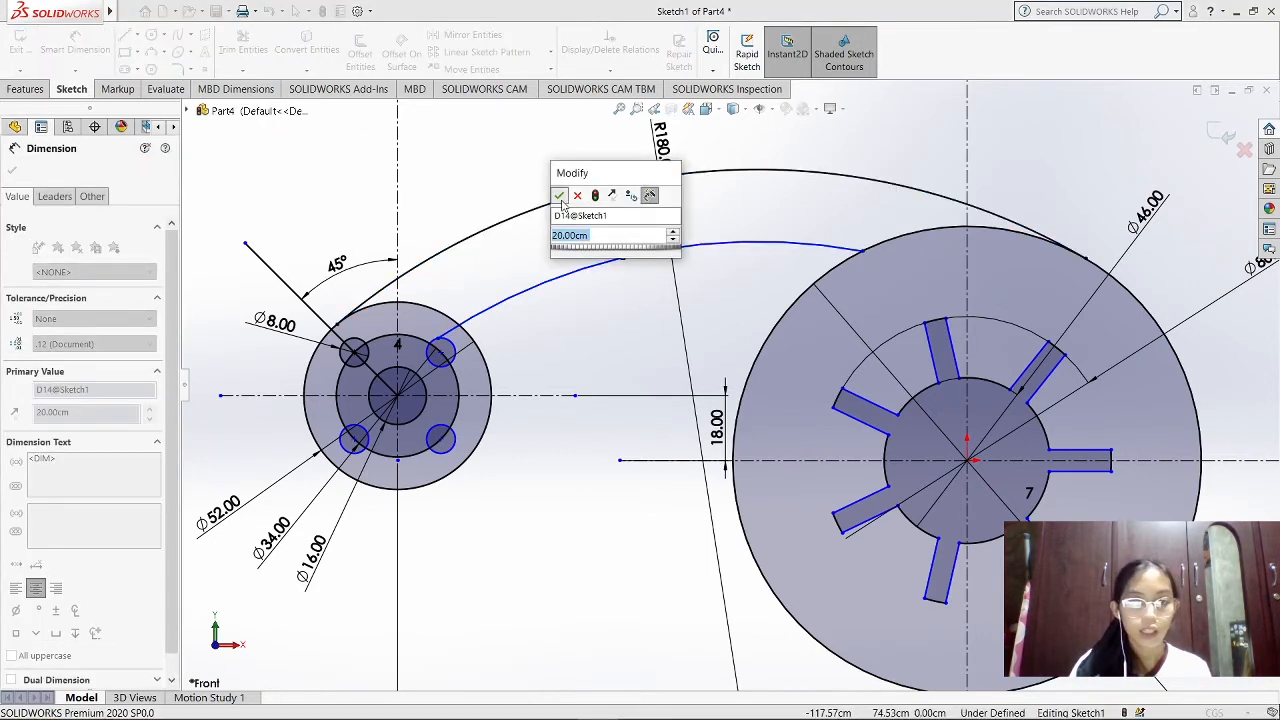
{"action": "left_click", "coordinate": [559, 195]}
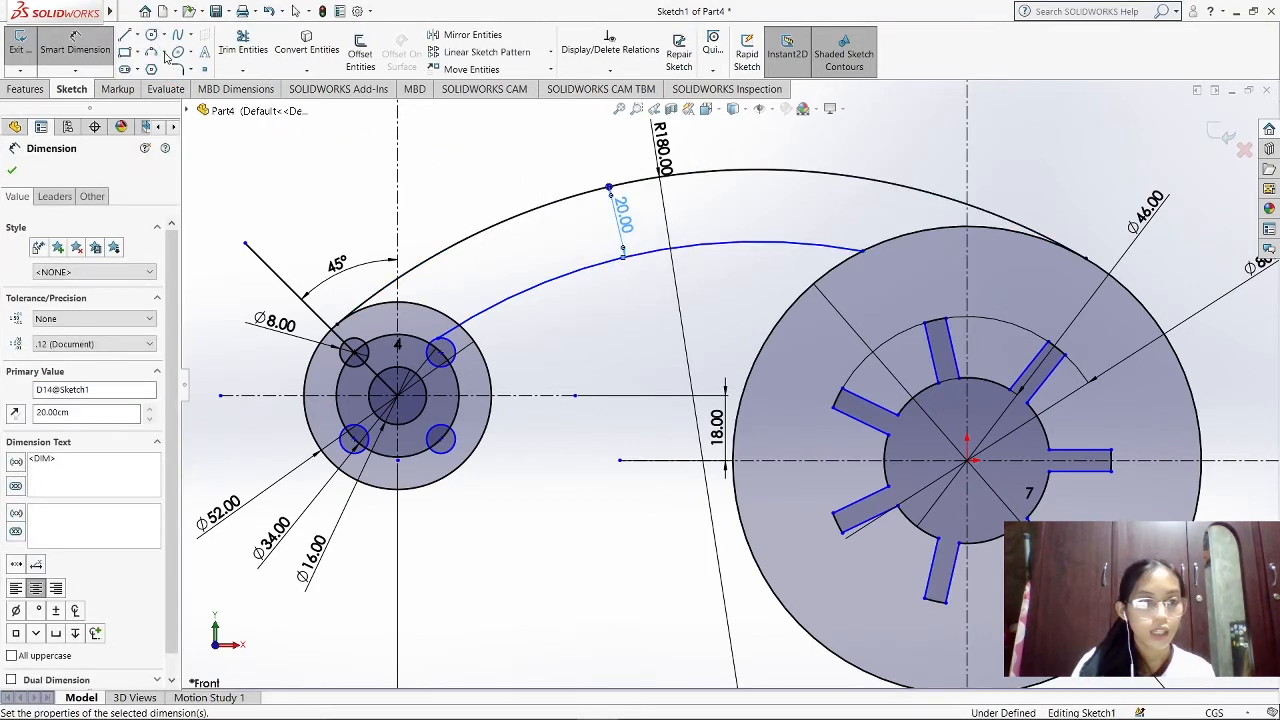
Sketch a three-point arc from the offset arc down to the large disc's upper-left edge and set its radius to 12 cm
{"action": "left_click", "coordinate": [752, 244]}
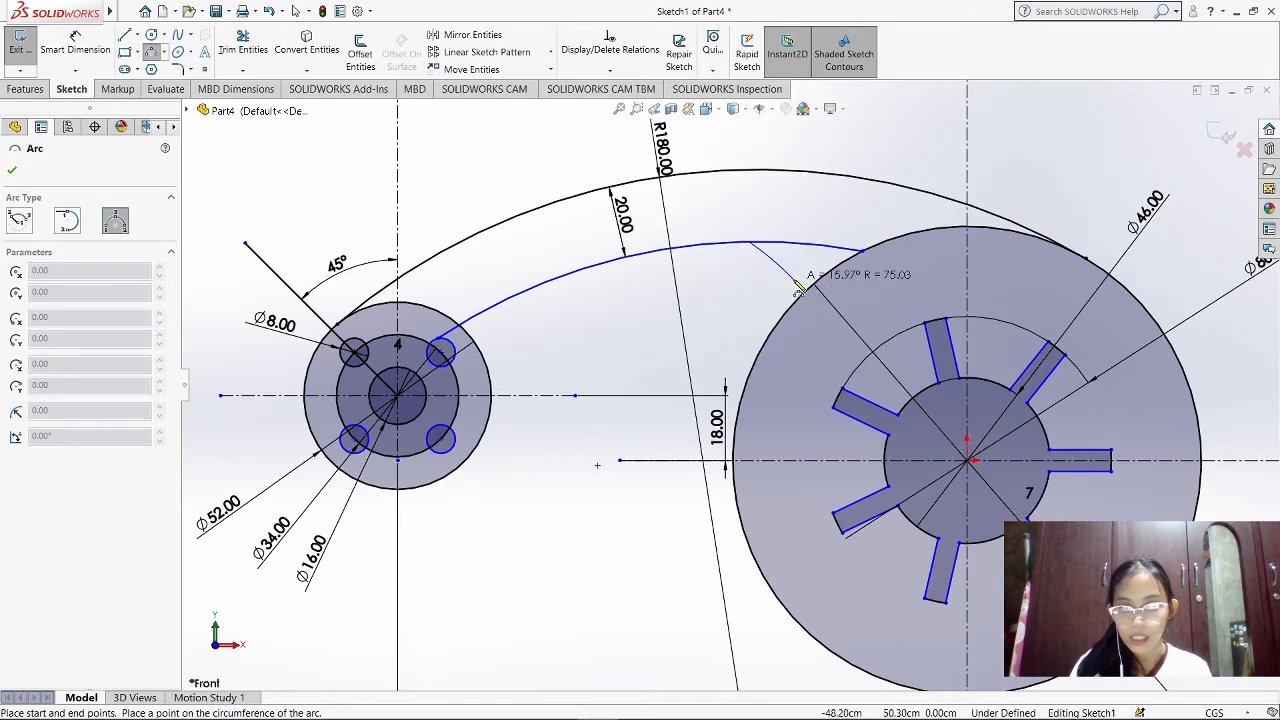
{"action": "left_click", "coordinate": [792, 264]}
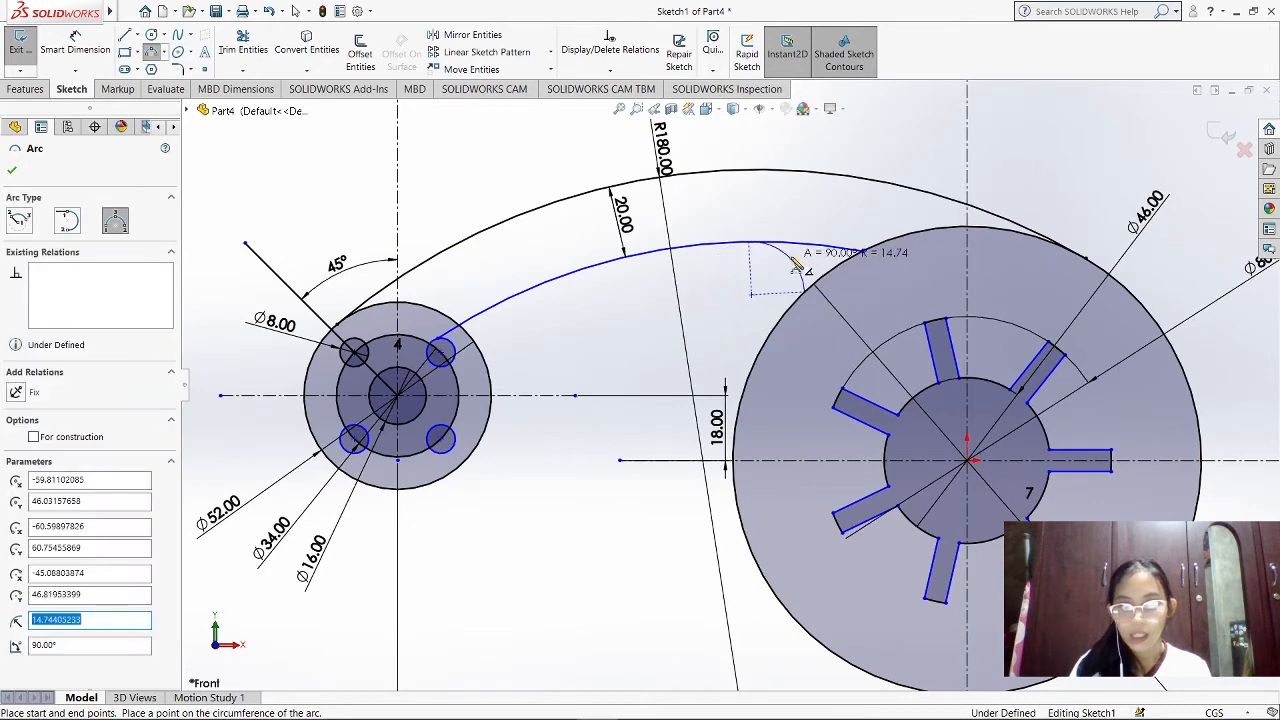
{"action": "left_click", "coordinate": [100, 45]}
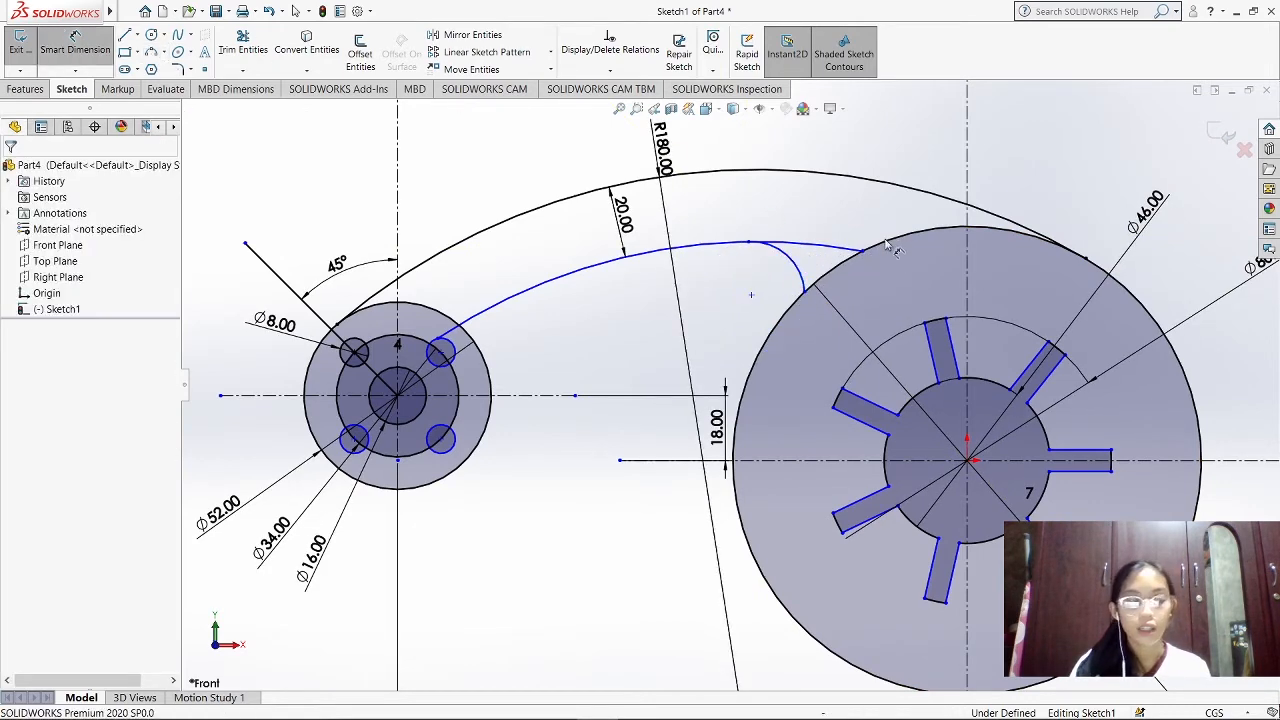
{"action": "left_click", "coordinate": [760, 291]}
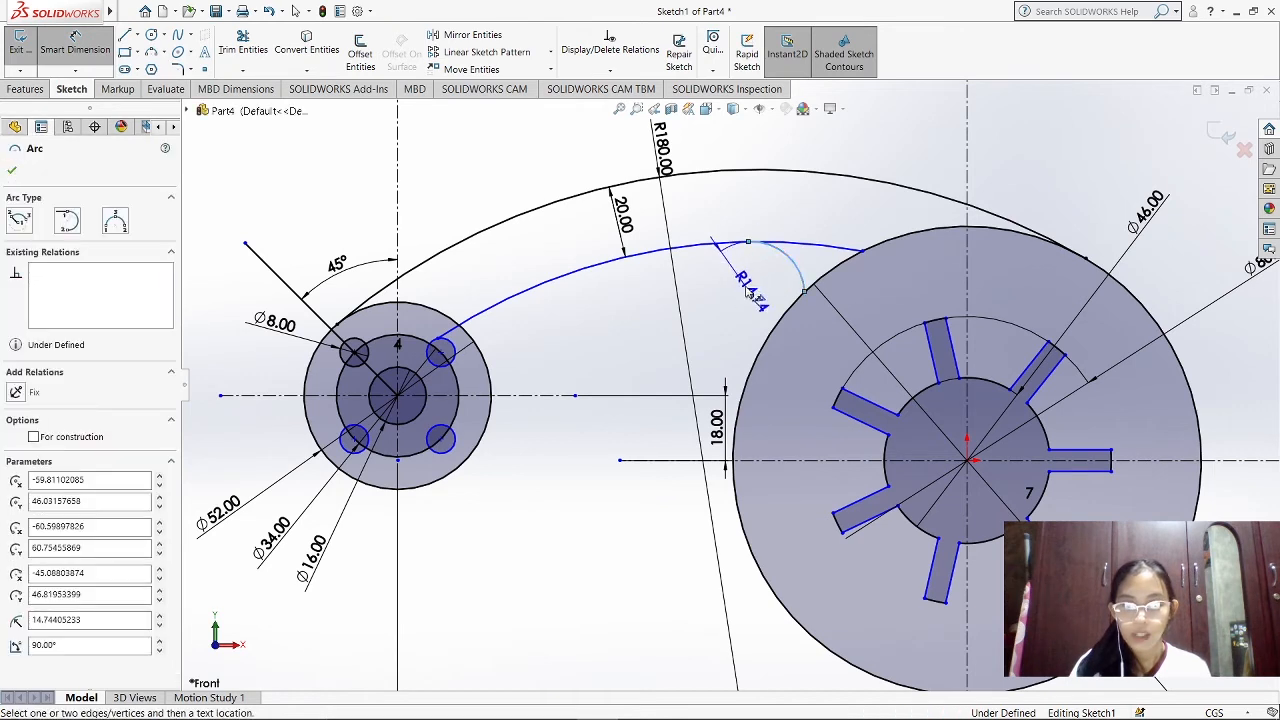
{"action": "left_click", "coordinate": [769, 285]}
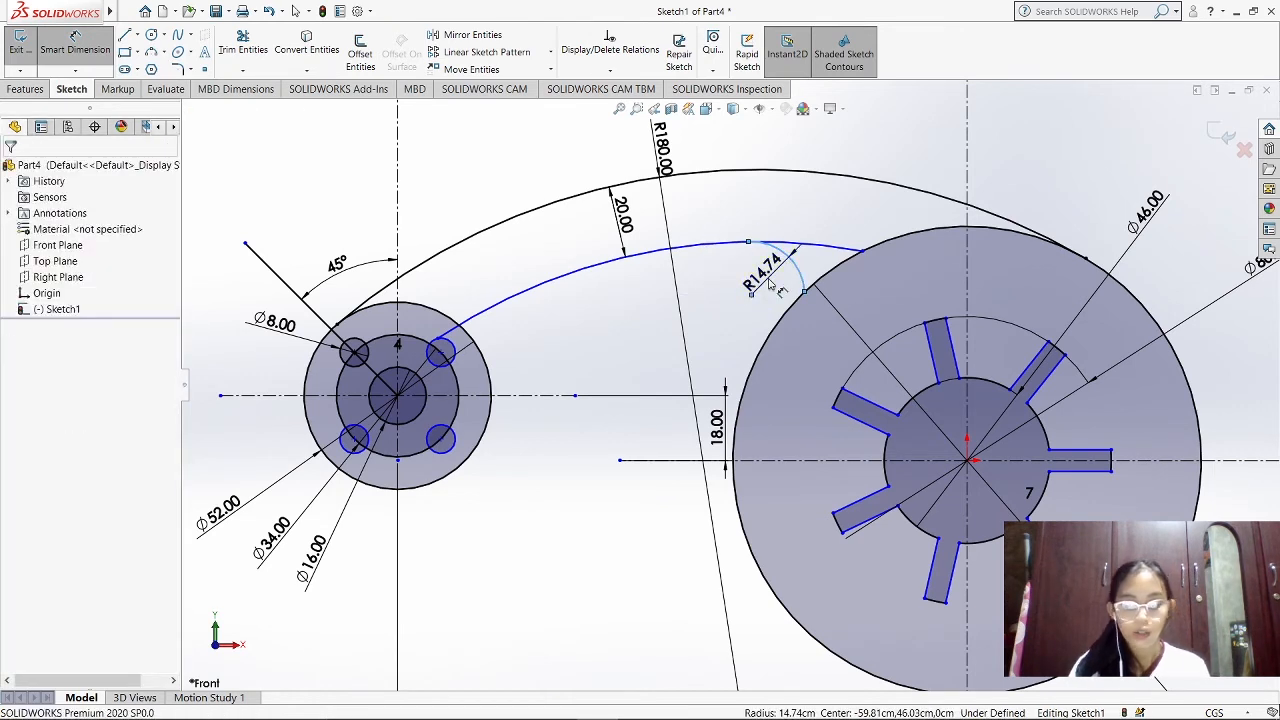
{"action": "type", "text": "12"}
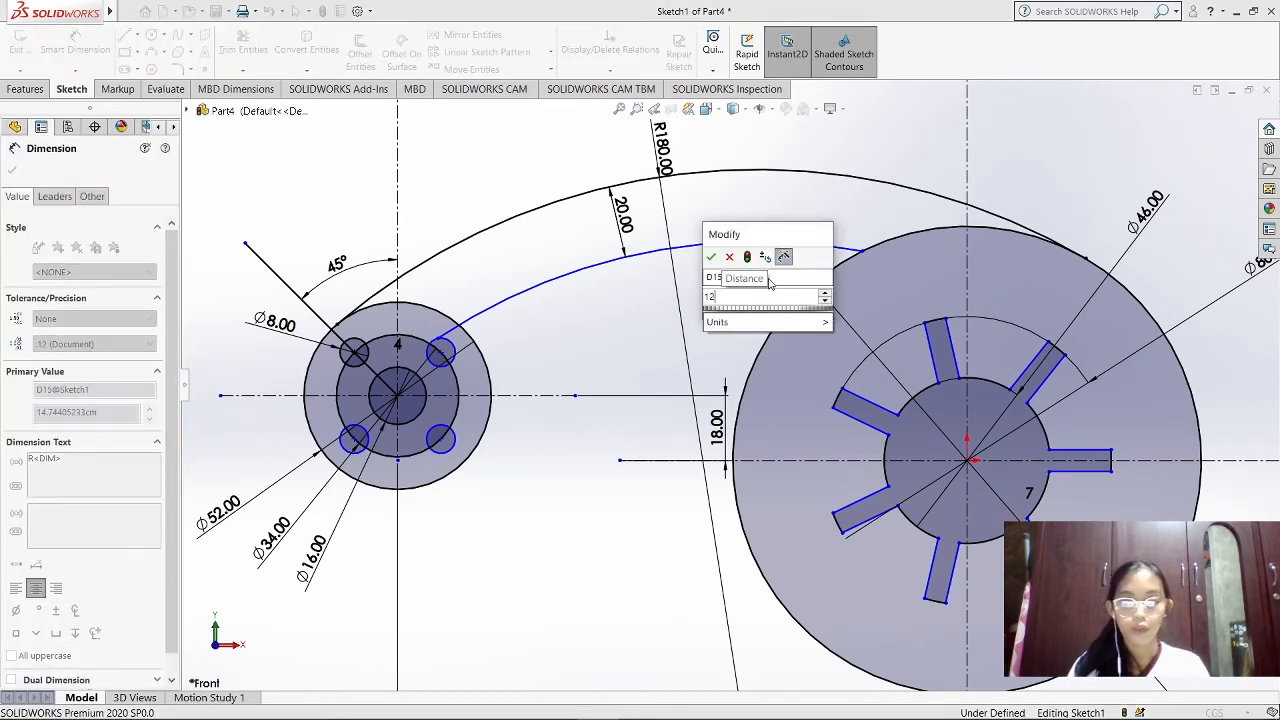
{"action": "key", "text": "Return"}
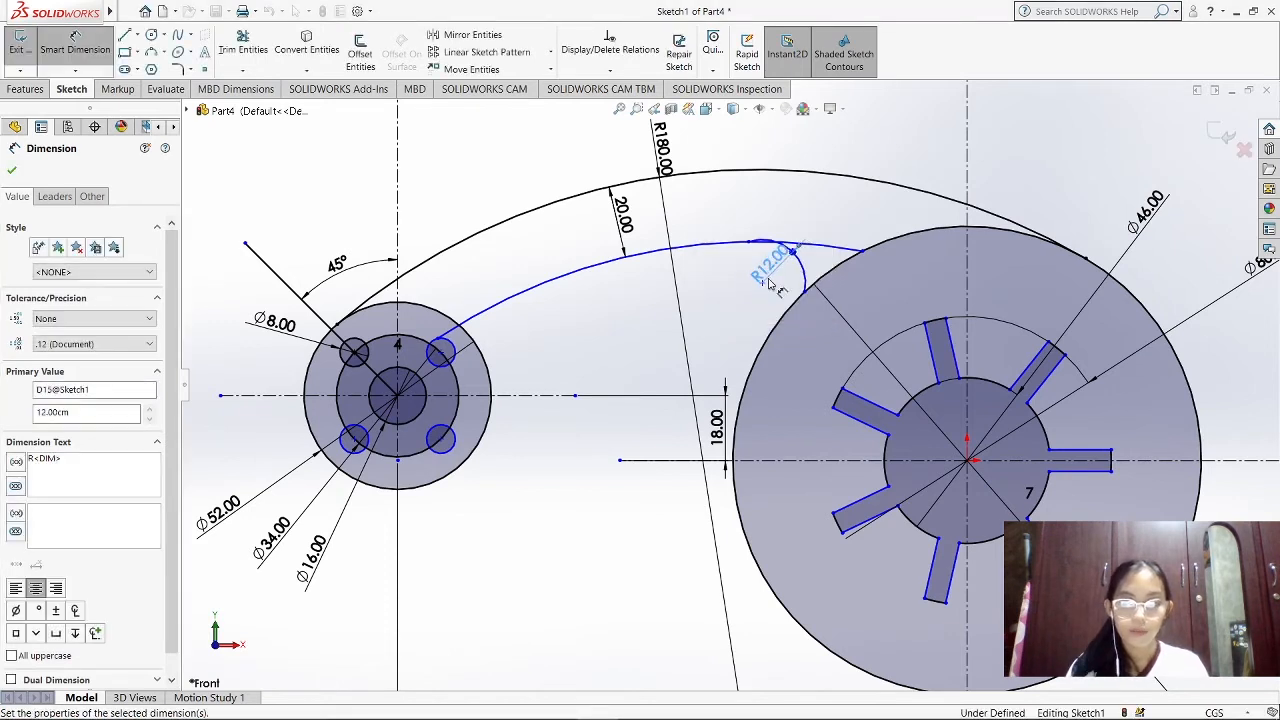
Add a Tangent relation between the R12 arc and the offset arc, keeping only those two entities selected
{"action": "left_click", "coordinate": [609, 70]}
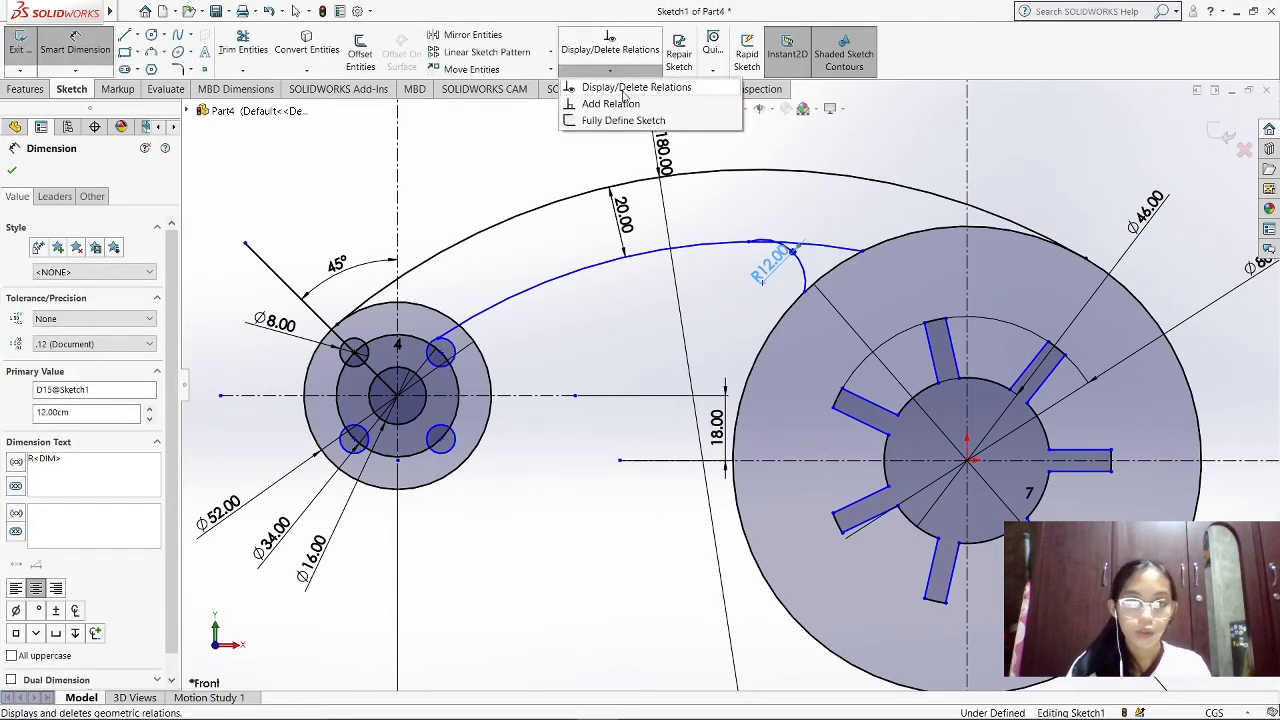
{"action": "left_click", "coordinate": [612, 104]}
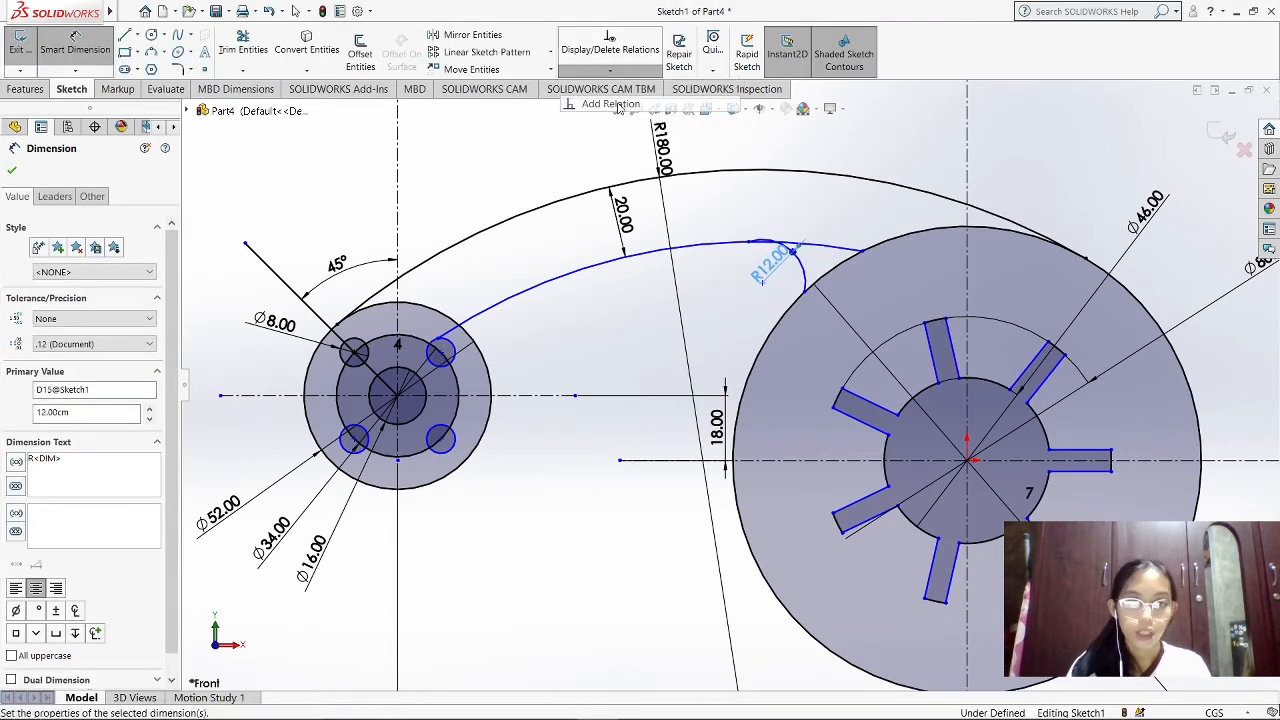
{"action": "left_click", "coordinate": [818, 245]}
{"action": "left_click", "coordinate": [804, 275]}
{"action": "left_click", "coordinate": [134, 244]}
{"action": "key", "text": "Delete"}
{"action": "left_click", "coordinate": [43, 432]}
{"action": "left_click", "coordinate": [12, 170]}
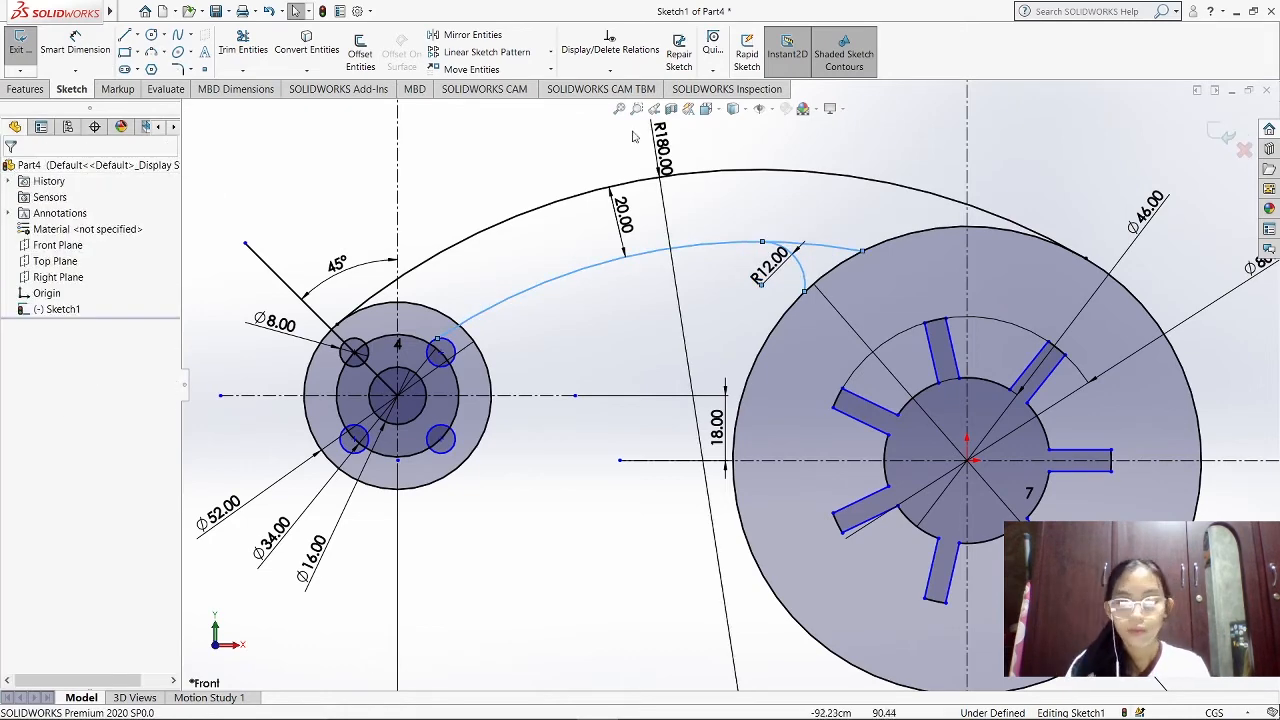
Make the R12 arc tangent to the large disc's outer circle and trim the offset arc's excess beyond the R12 arc
{"action": "left_click", "coordinate": [609, 70]}
{"action": "left_click", "coordinate": [612, 104]}
{"action": "left_click", "coordinate": [134, 219]}
{"action": "key", "text": "Delete"}
{"action": "key", "text": "Delete"}
{"action": "left_click", "coordinate": [802, 270]}
{"action": "left_click", "coordinate": [790, 304]}
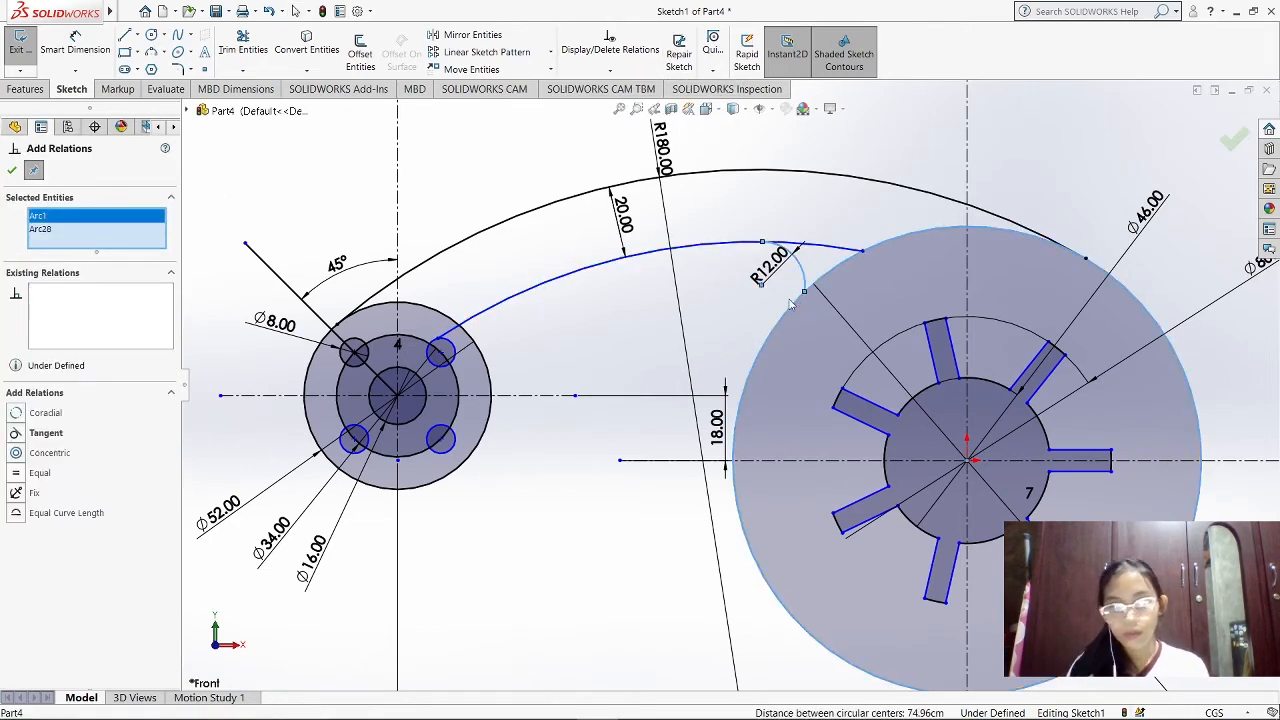
{"action": "left_click", "coordinate": [43, 432]}
{"action": "left_click", "coordinate": [12, 170]}
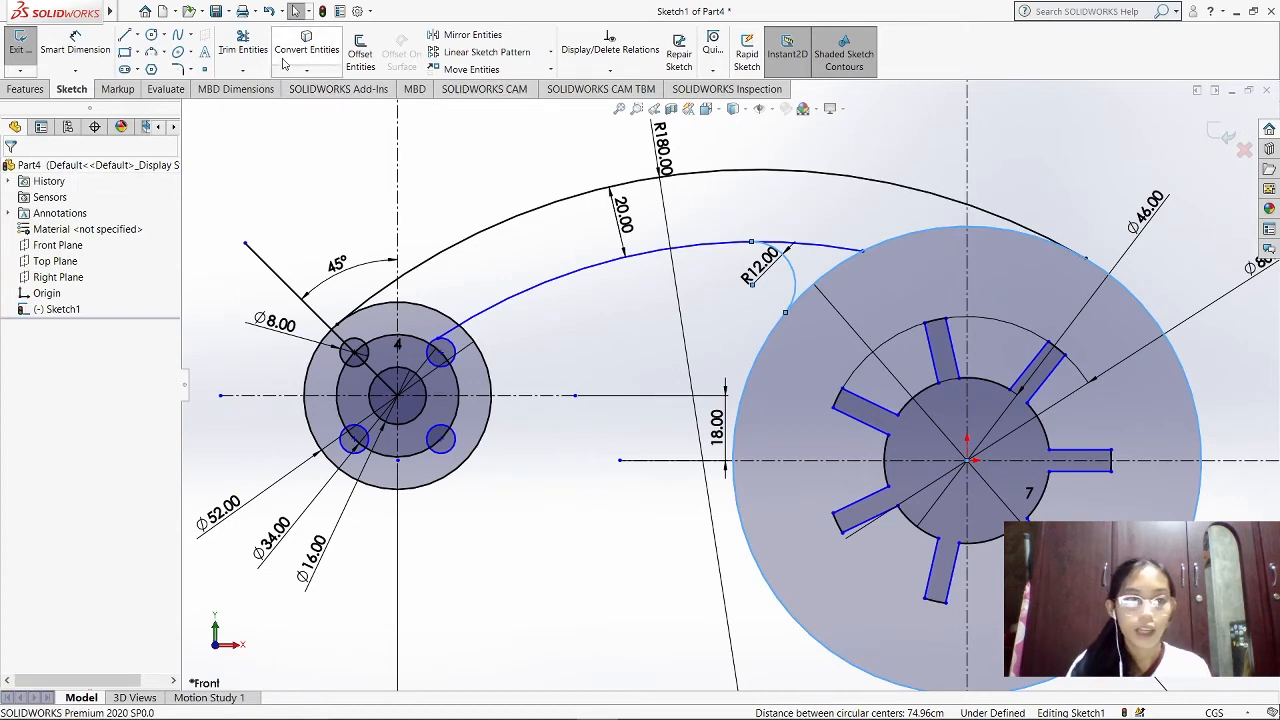
{"action": "left_click", "coordinate": [243, 48]}
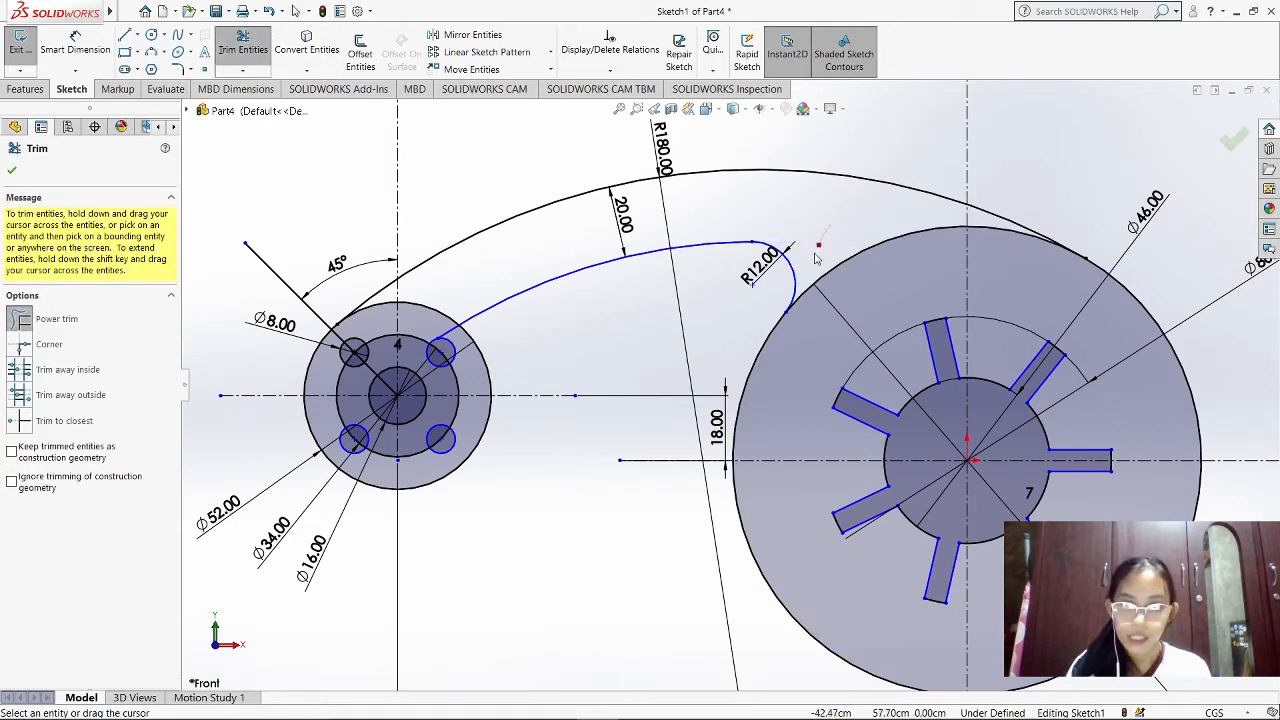
{"action": "key", "text": "Escape"}
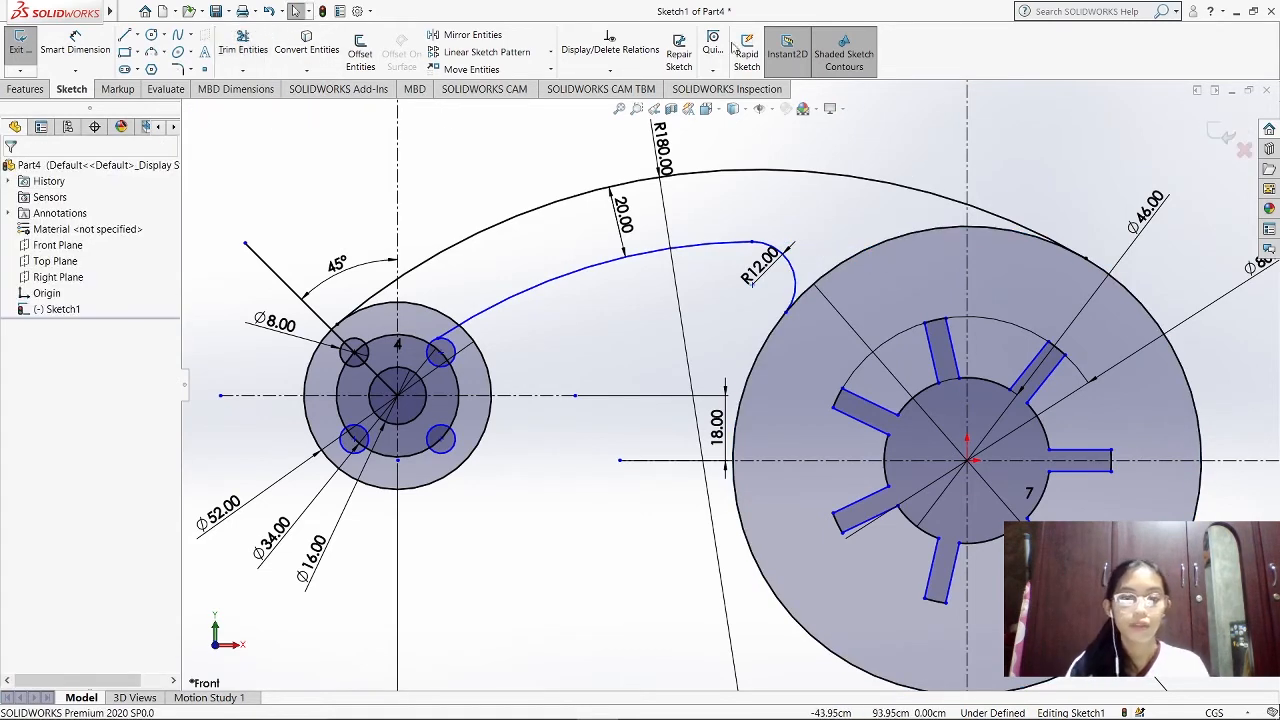
{"action": "left_click", "coordinate": [164, 52]}
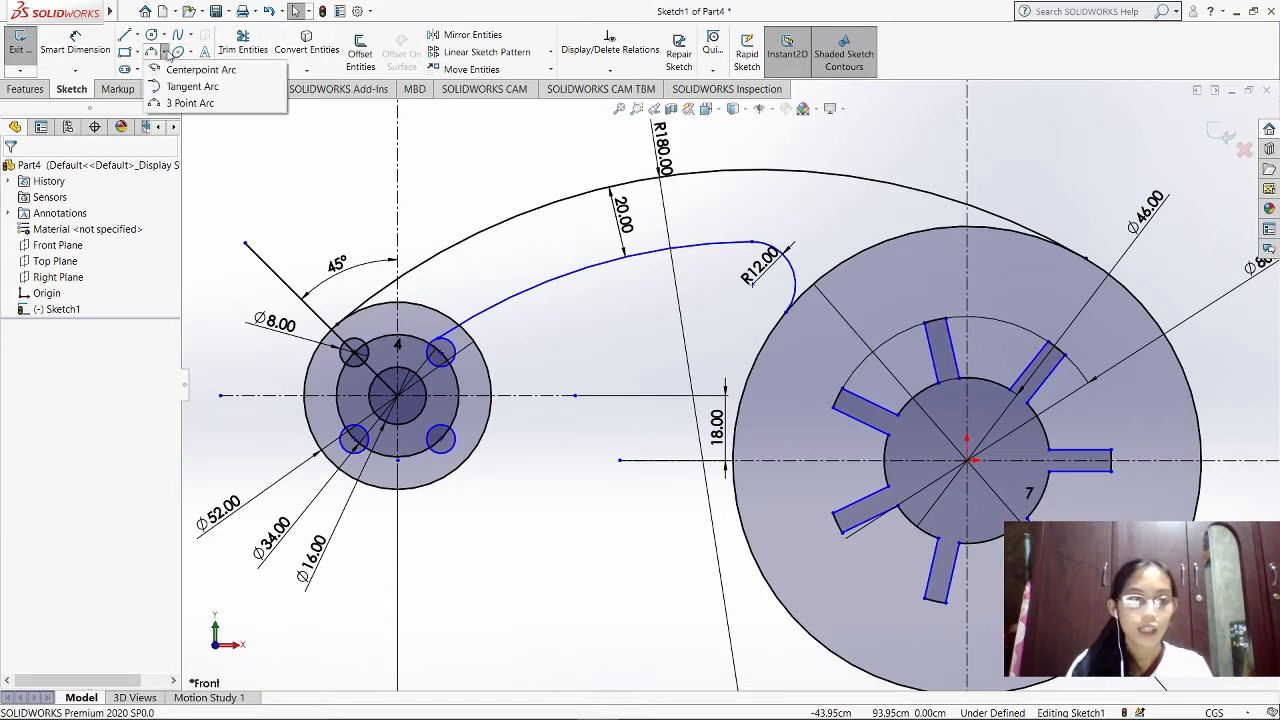
{"action": "left_click", "coordinate": [189, 103]}
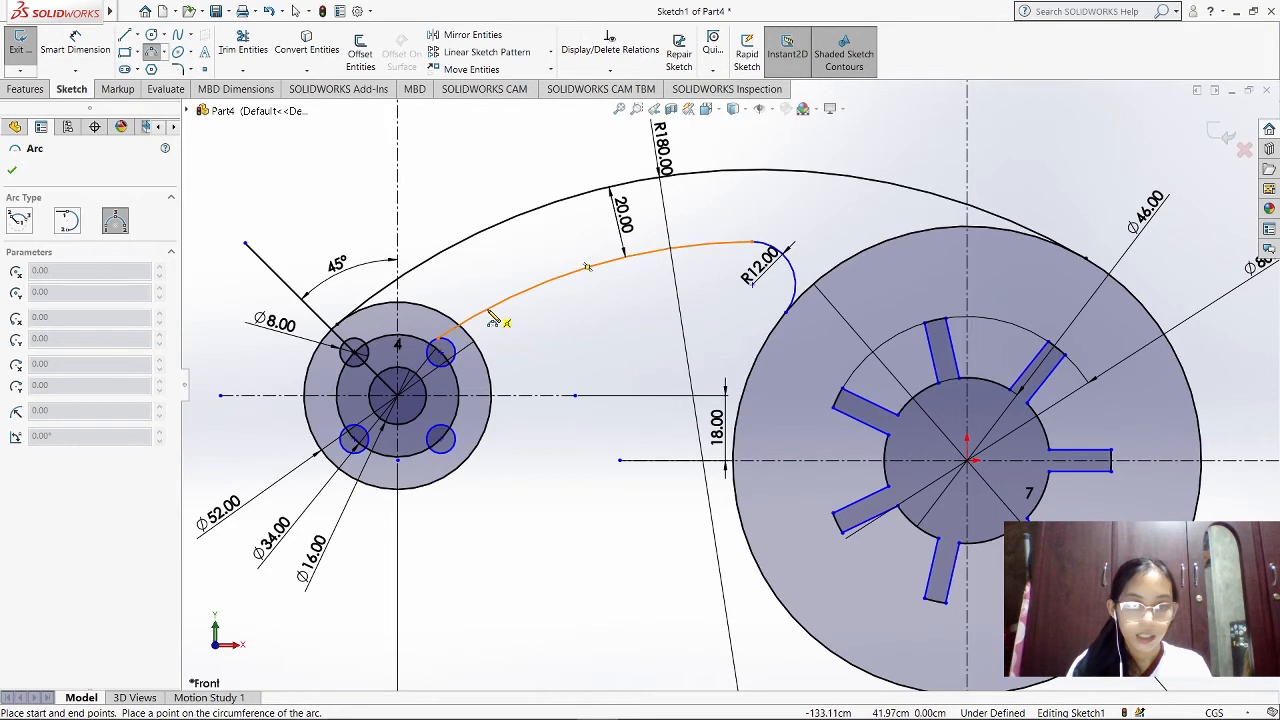
{"action": "key", "text": "Escape"}
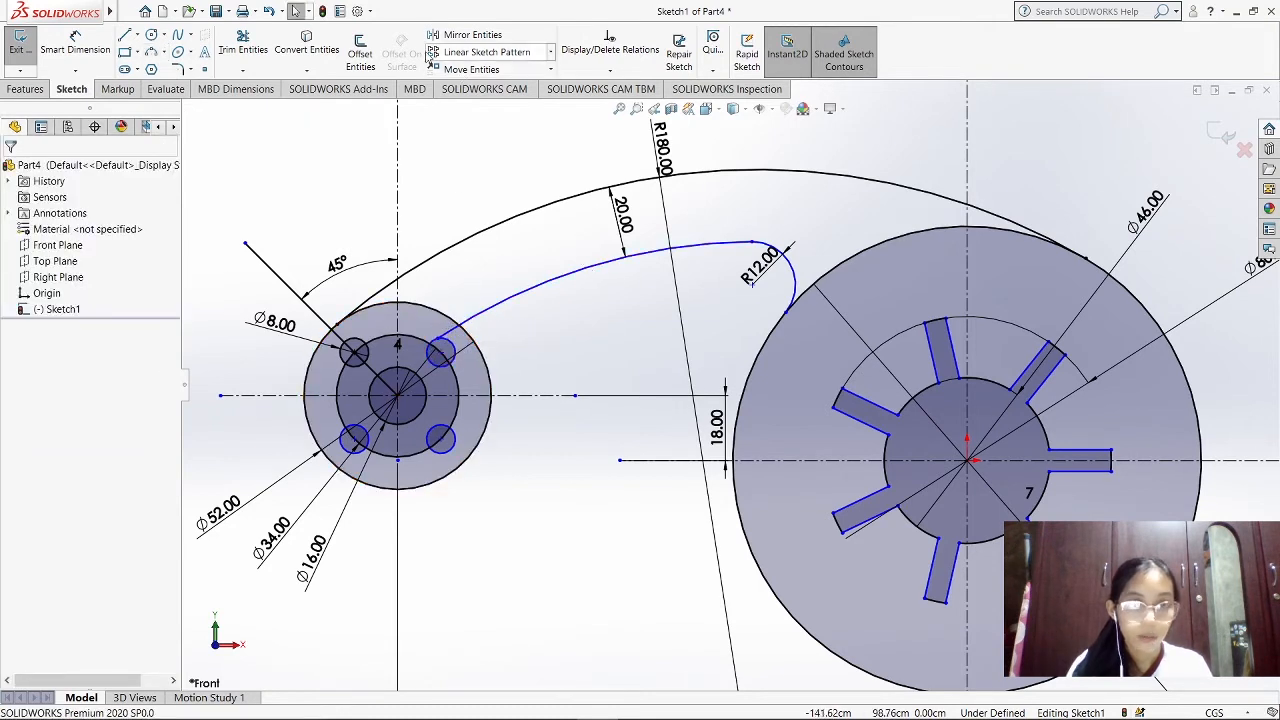
Trim the offset arc's end inside the small disc and sketch a short three-point arc linking the offset arc to the disc's outer circle
{"action": "left_click", "coordinate": [243, 48]}
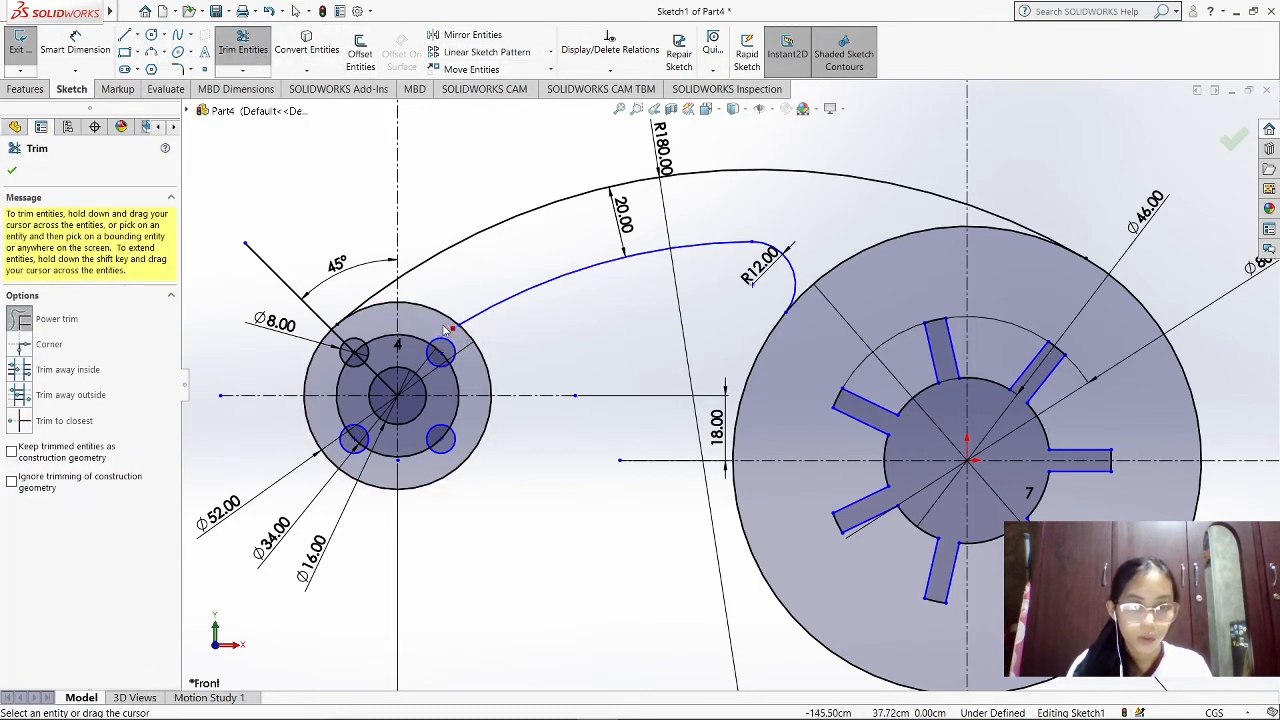
{"action": "key", "text": "Escape"}
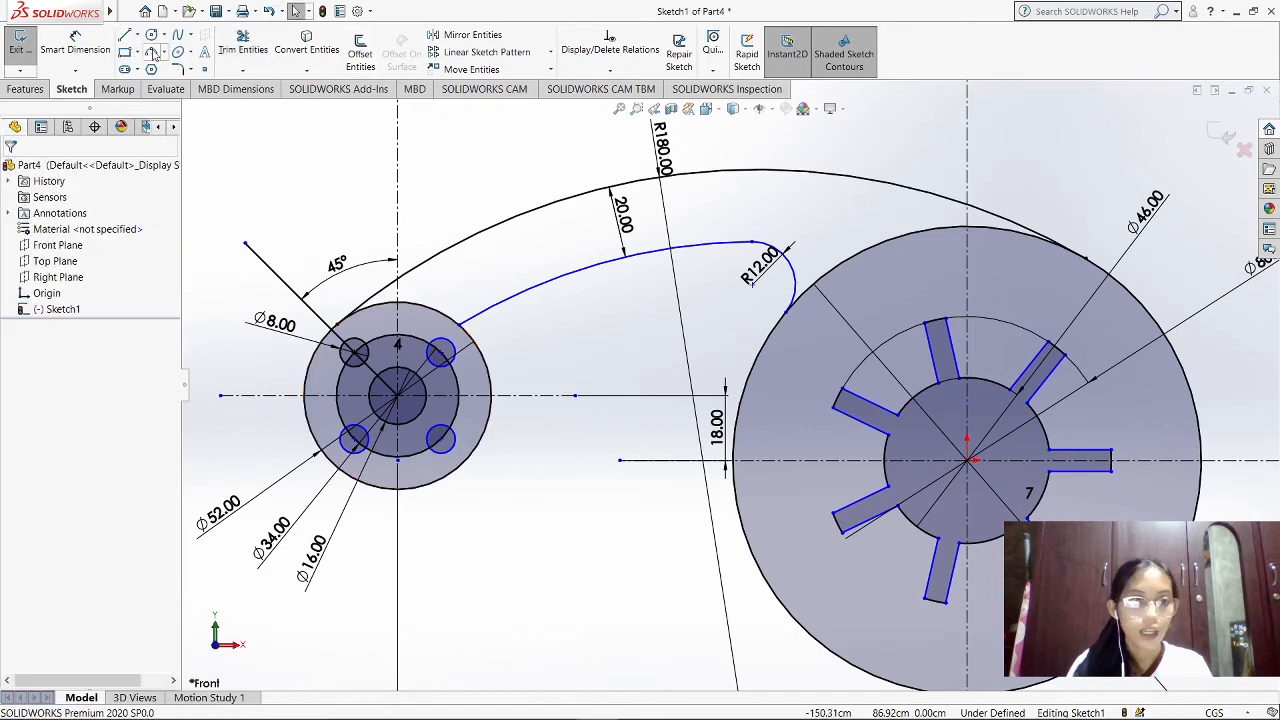
{"action": "left_click", "coordinate": [166, 57]}
{"action": "left_click", "coordinate": [177, 103]}
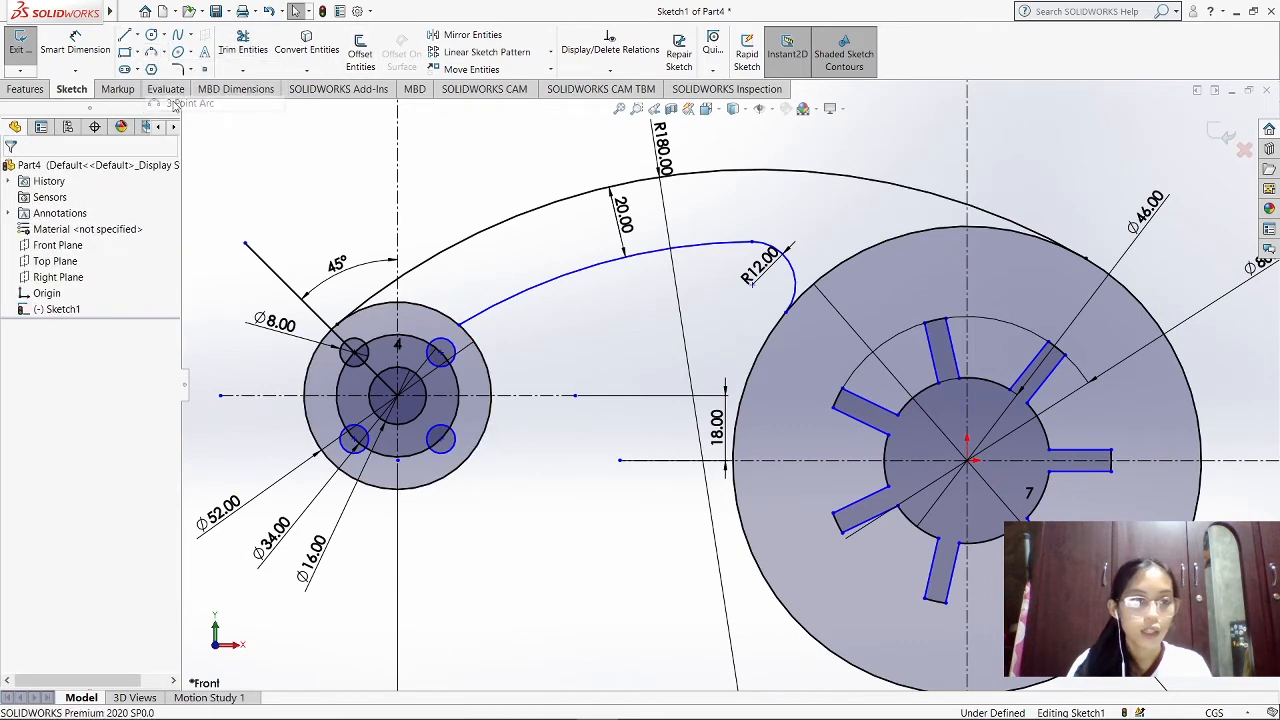
{"action": "left_click", "coordinate": [490, 318]}
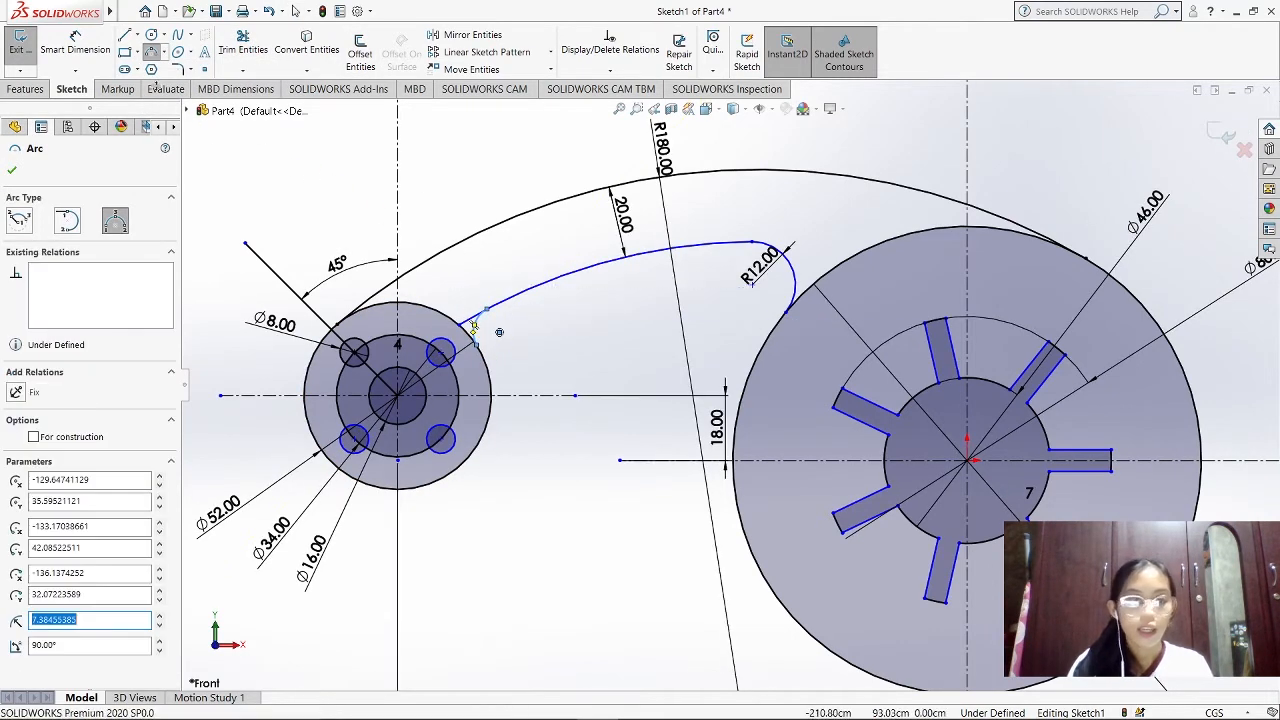
{"action": "key", "text": "Escape"}
Dimension the new arc beside the small disc with a radius of 10 cm
{"action": "left_click", "coordinate": [100, 48]}
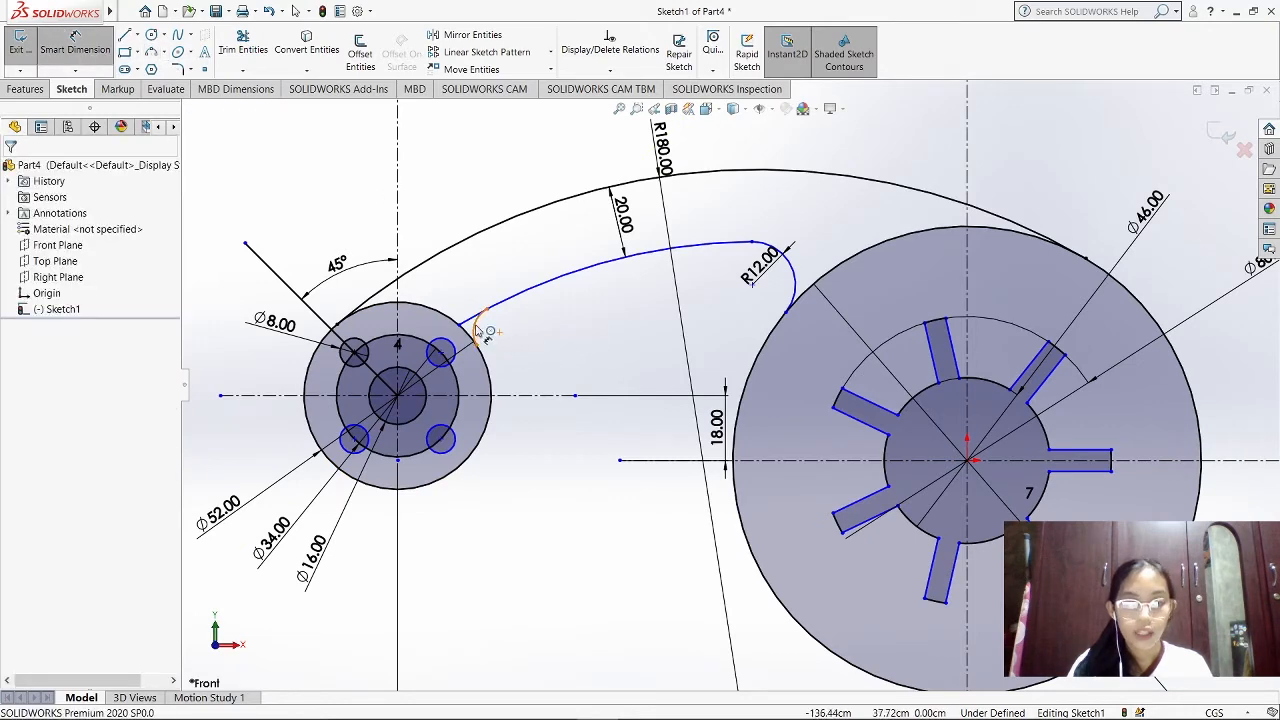
{"action": "left_click", "coordinate": [478, 325]}
{"action": "left_click", "coordinate": [519, 338]}
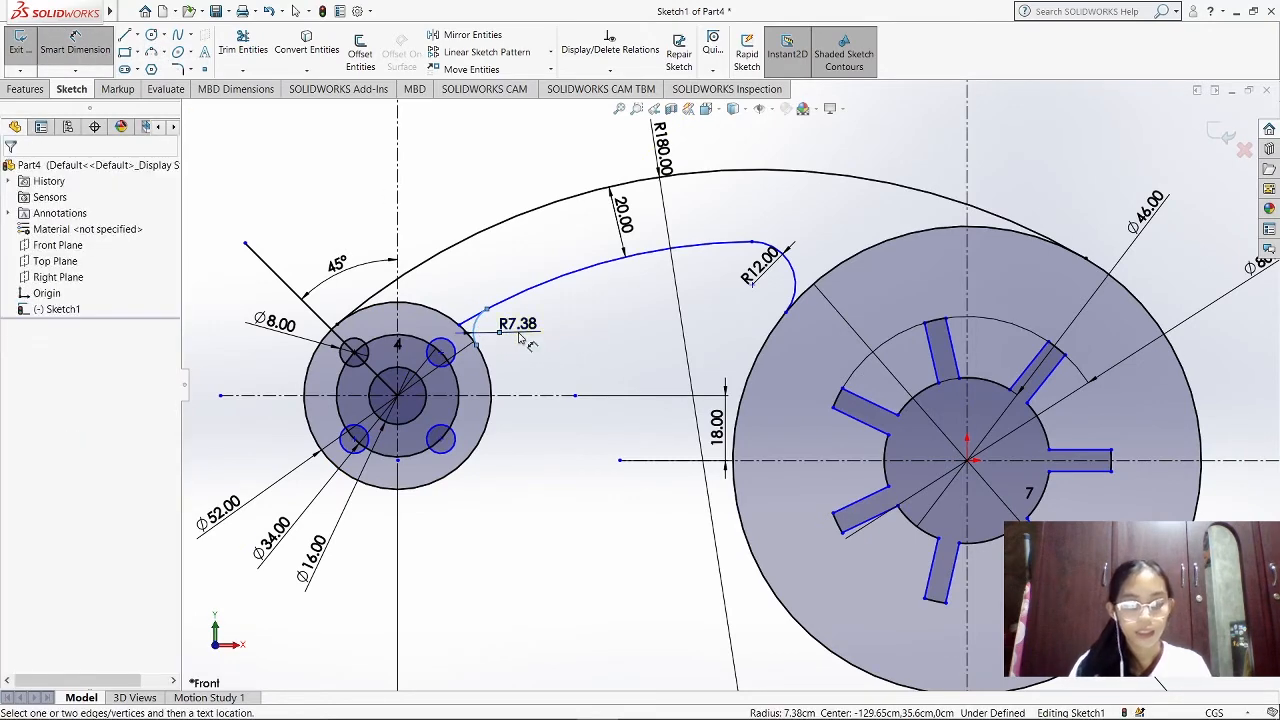
{"action": "type", "text": "12"}
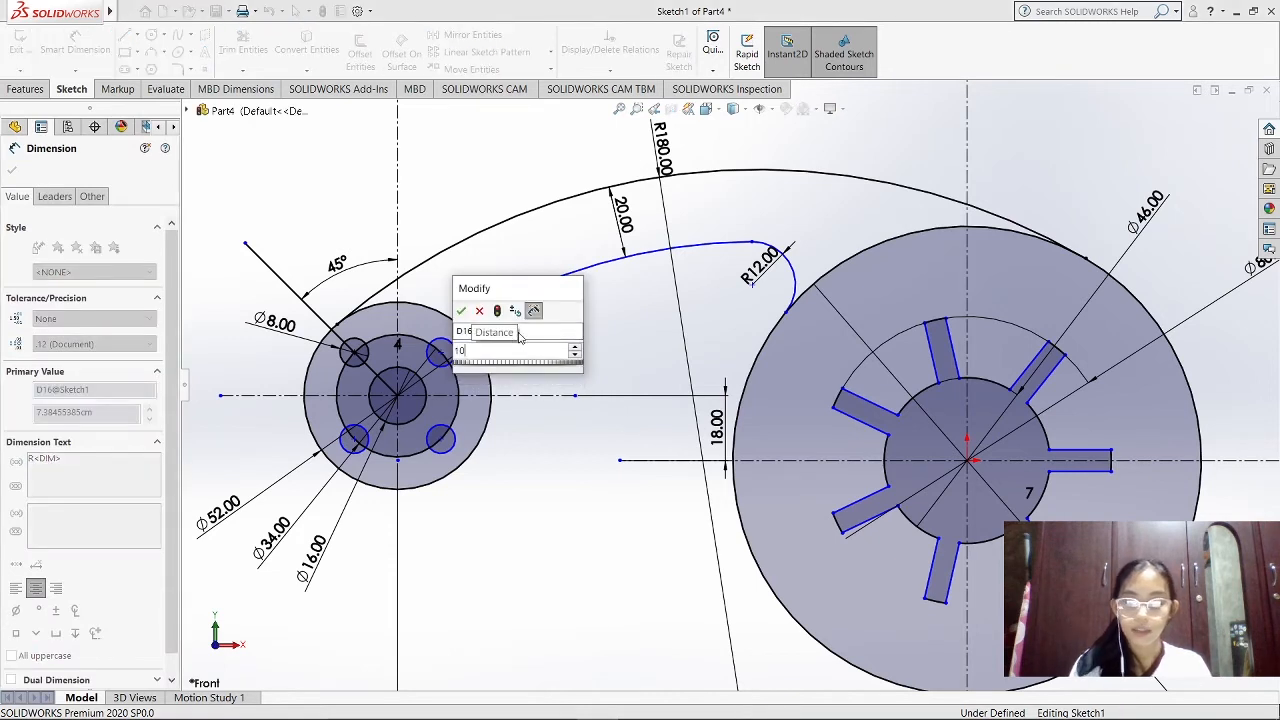
{"action": "key", "text": "Return"}
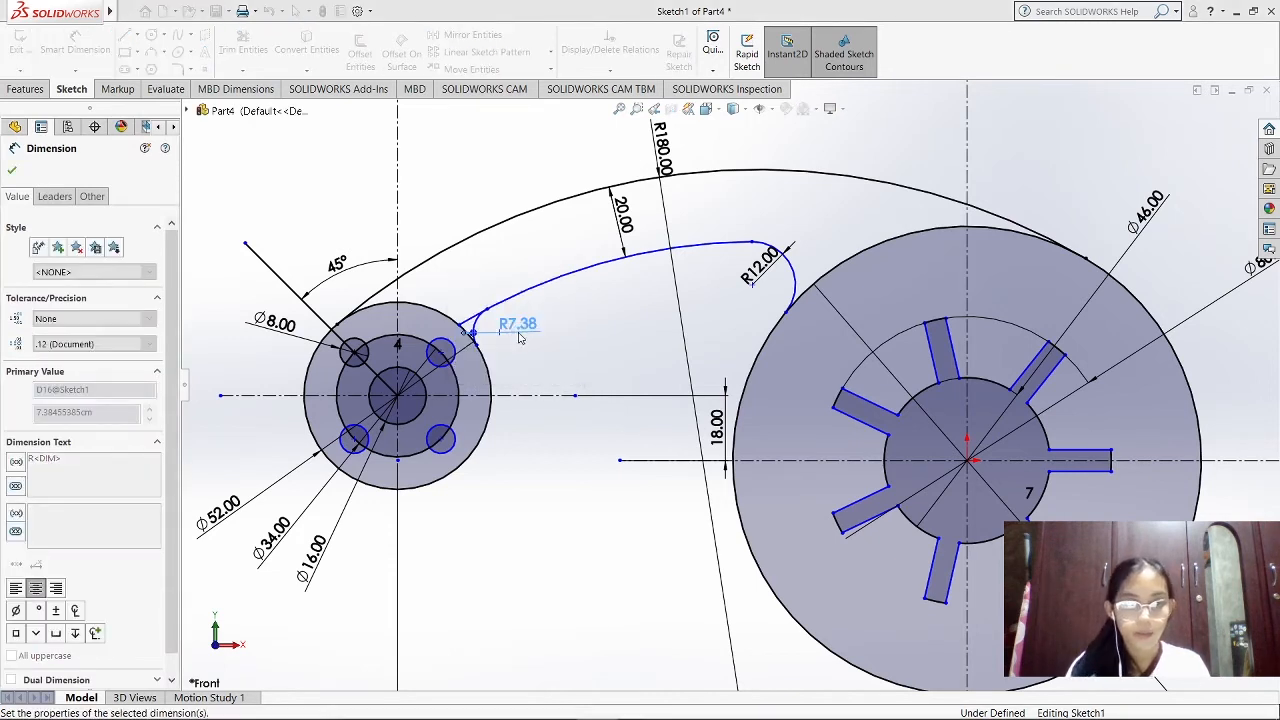
Add a Tangent relation between the R10 arc and the offset arc
{"action": "left_click", "coordinate": [618, 74]}
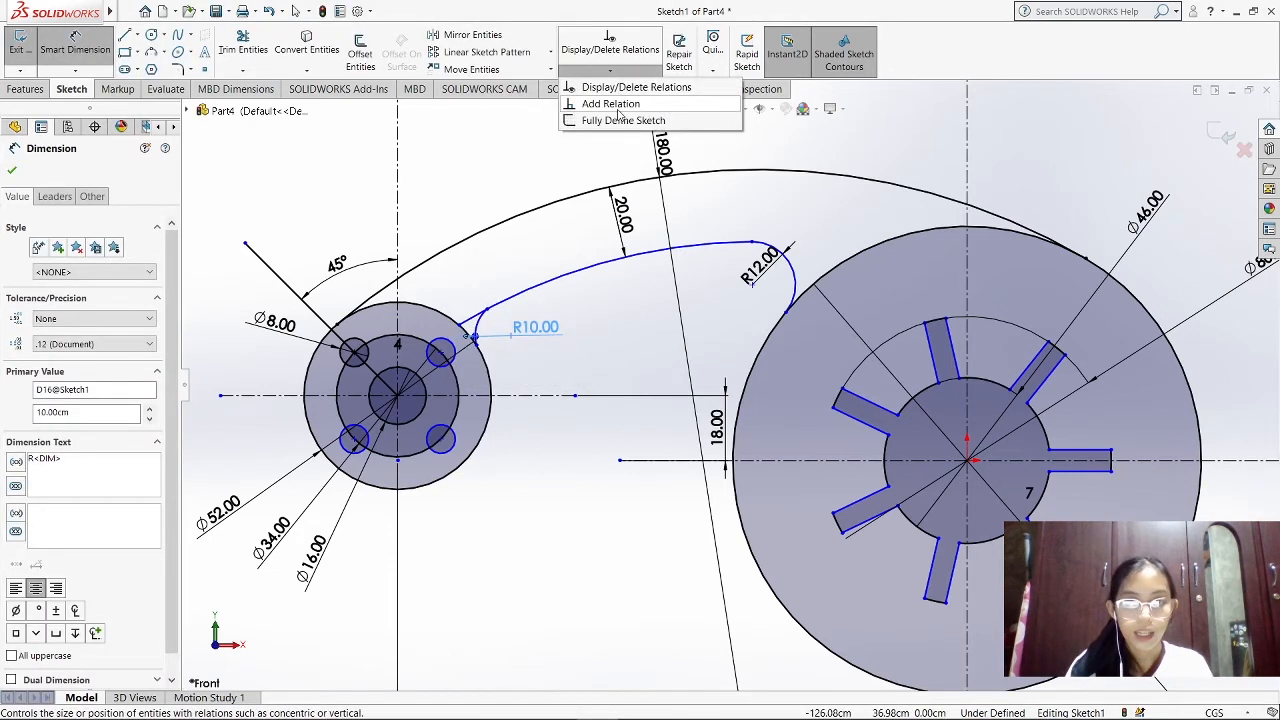
{"action": "left_click", "coordinate": [612, 104]}
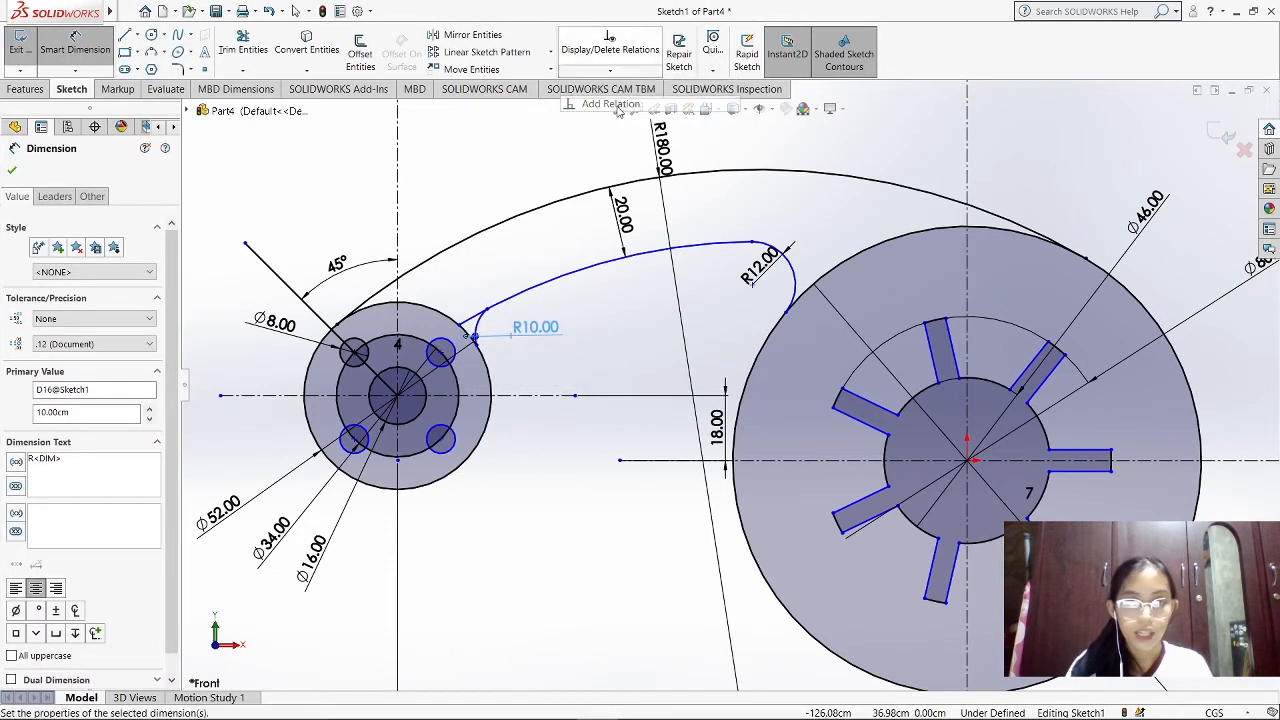
{"action": "left_click", "coordinate": [478, 320]}
{"action": "left_click", "coordinate": [500, 300]}
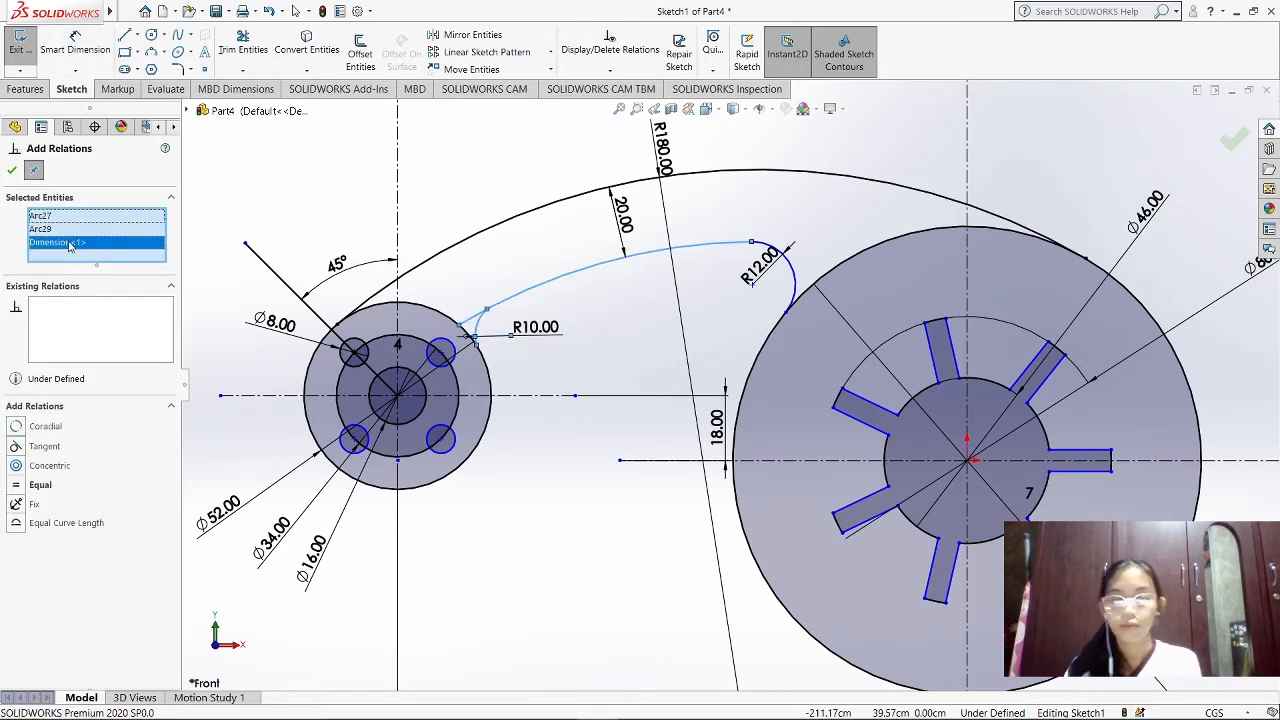
{"action": "left_click", "coordinate": [12, 170]}
Add a Tangent relation between the R10 arc and the small disc's outer circle
{"action": "left_click", "coordinate": [610, 70]}
{"action": "left_click", "coordinate": [612, 104]}
{"action": "left_click", "coordinate": [62, 216]}
{"action": "key", "text": "Delete"}
{"action": "key", "text": "Delete"}
{"action": "left_click", "coordinate": [478, 325]}
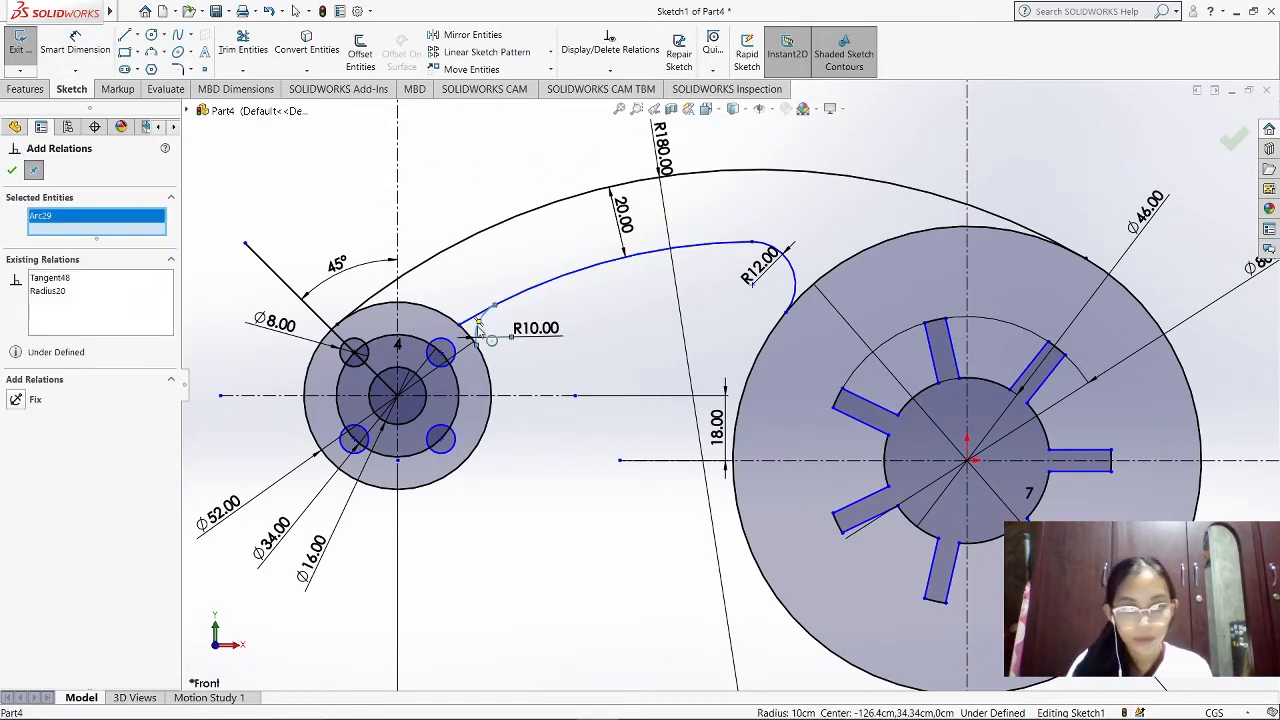
{"action": "left_click", "coordinate": [480, 345]}
{"action": "left_click", "coordinate": [44, 428]}
{"action": "left_click", "coordinate": [12, 170]}
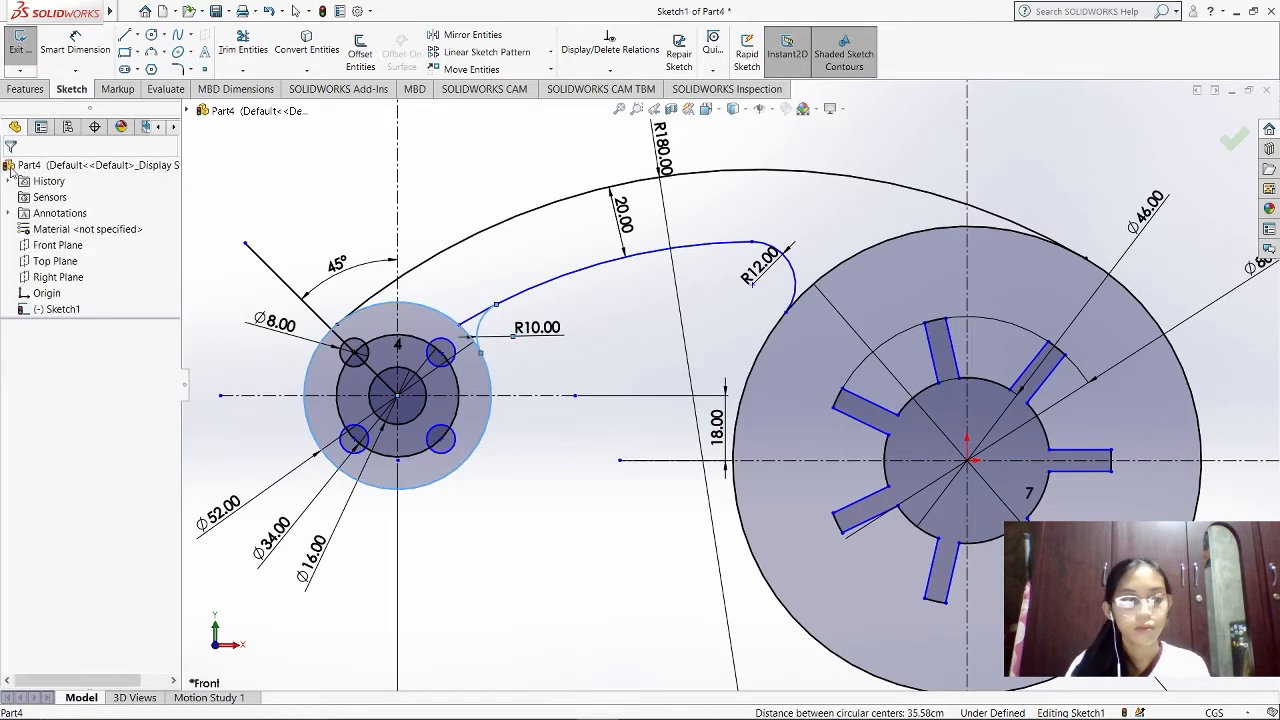
Trim the offset arc's excess beyond the R10 arc near the small disc
{"action": "left_click", "coordinate": [243, 50]}
{"action": "scroll", "coordinate": [445, 320], "scroll_direction": "down", "scroll_amount": 3}
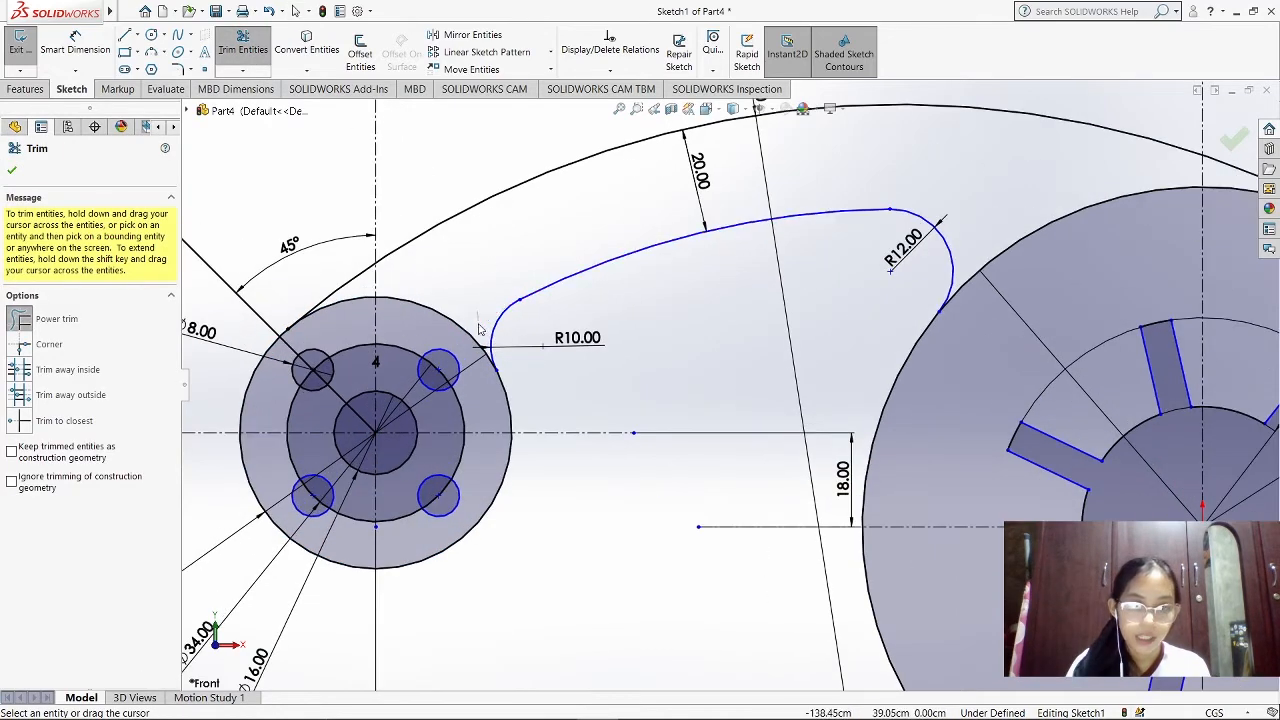
{"action": "key", "text": "Escape"}
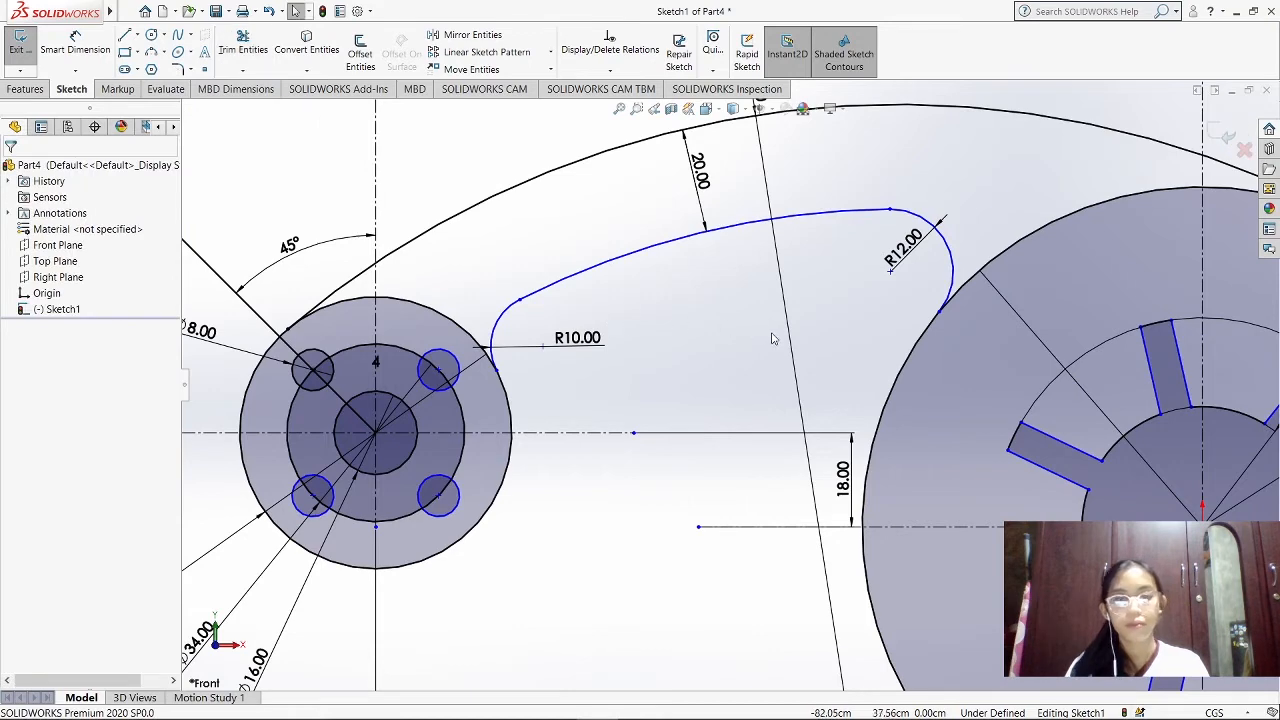
Compare the sketch with the reference image in Photos, examining the lower arm's dimensions, and return to SOLIDWORKS
{"action": "scroll", "coordinate": [774, 338], "scroll_direction": "up", "scroll_amount": 1}
{"action": "scroll", "coordinate": [774, 338], "scroll_direction": "down", "scroll_amount": 2}
{"action": "scroll", "coordinate": [776, 338], "scroll_direction": "up", "scroll_amount": 1}
{"action": "scroll", "coordinate": [925, 410], "scroll_direction": "up", "scroll_amount": 3}
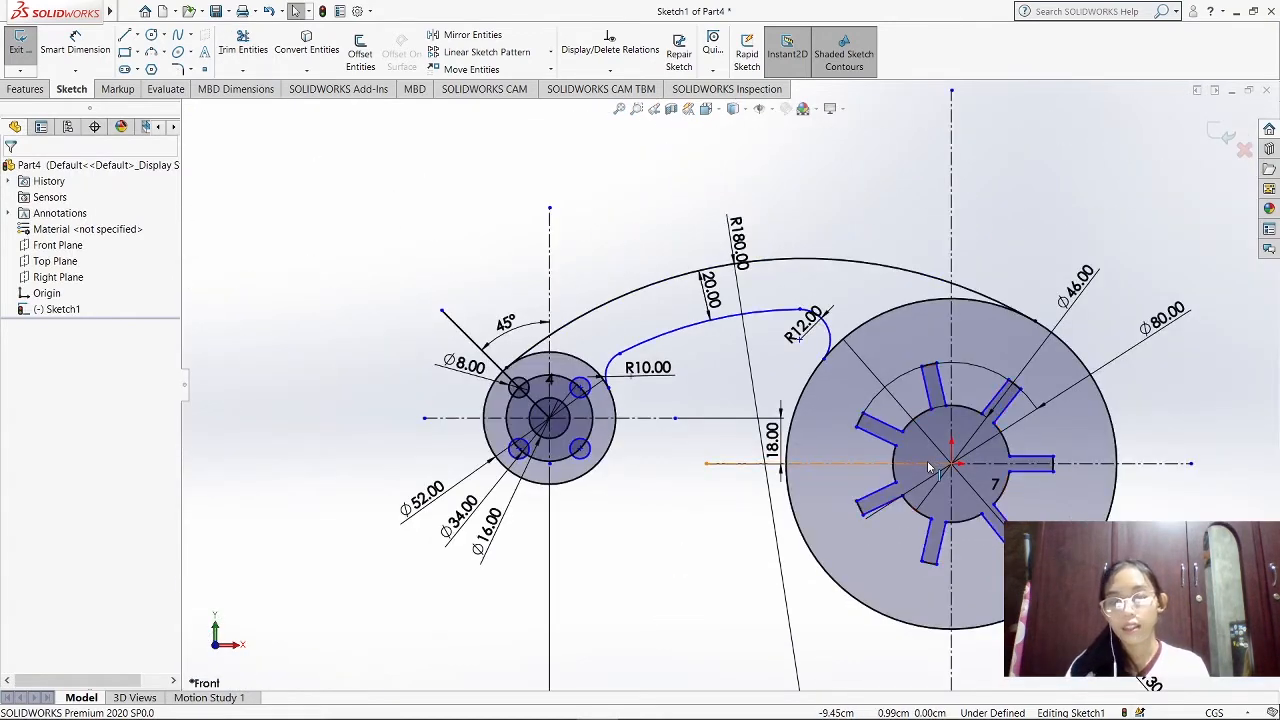
{"action": "scroll", "coordinate": [940, 586], "scroll_direction": "down", "scroll_amount": 2}
{"action": "scroll", "coordinate": [915, 585], "scroll_direction": "up", "scroll_amount": 1}
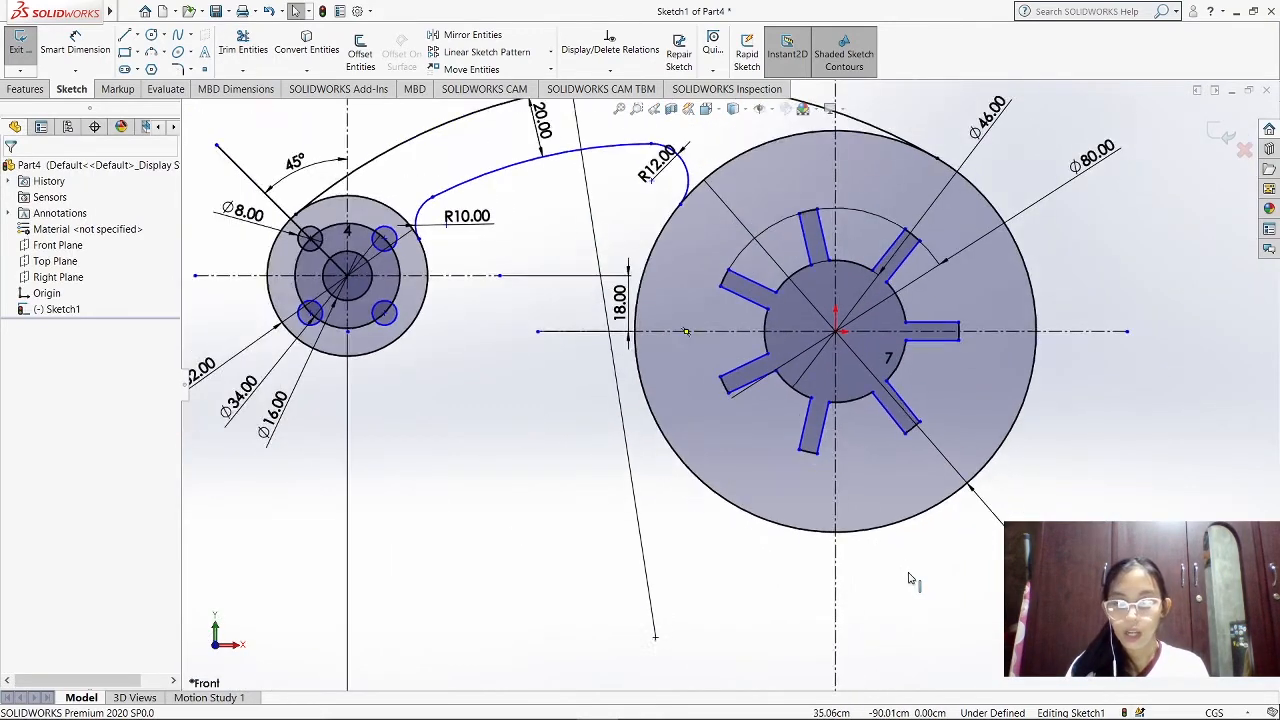
{"action": "scroll", "coordinate": [910, 578], "scroll_direction": "up", "scroll_amount": 2}
{"action": "left_click", "coordinate": [559, 705]}
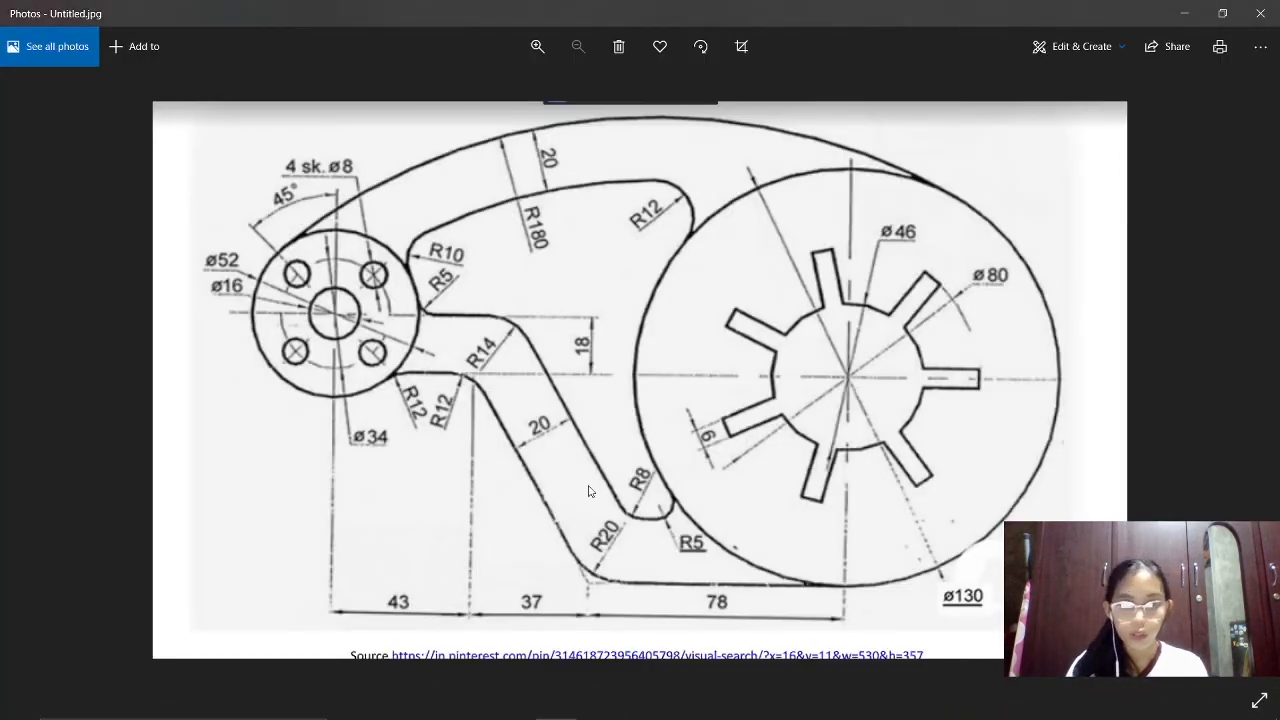
{"action": "left_click", "coordinate": [597, 705]}
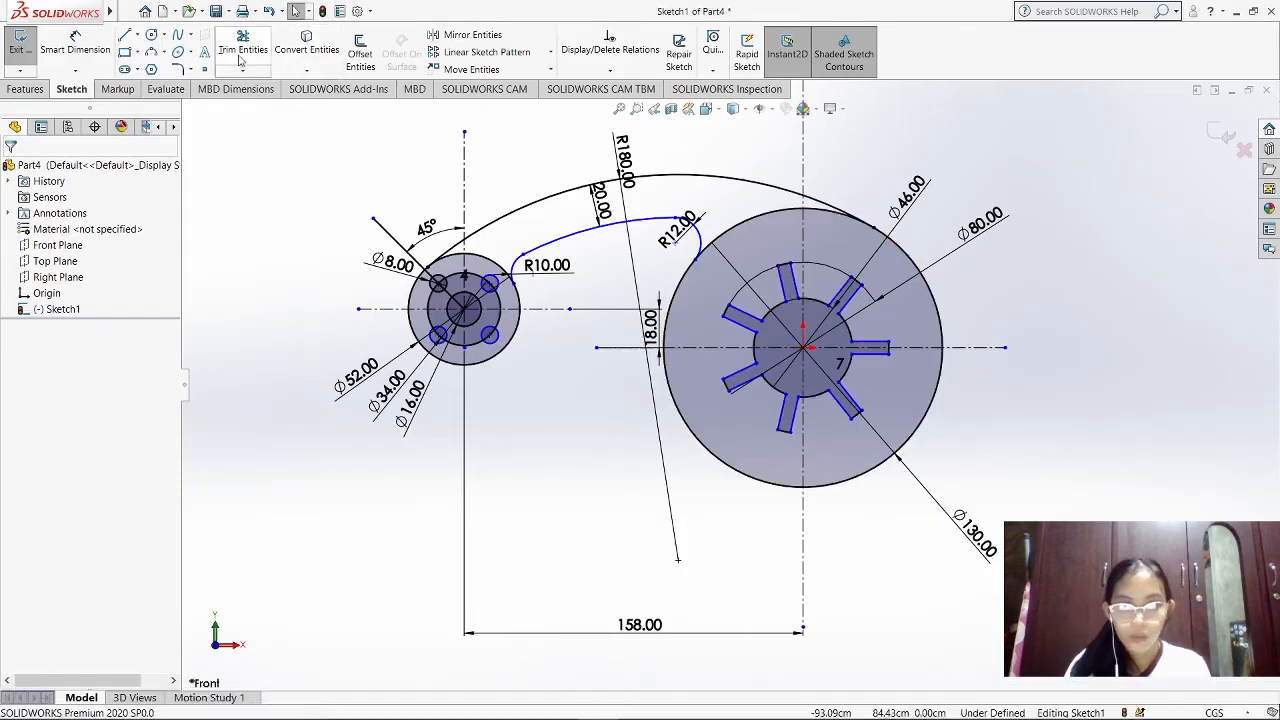
Sketch a horizontal line leftward from the large disc's lowest point and set its length to 78 cm
{"action": "left_click", "coordinate": [125, 37]}
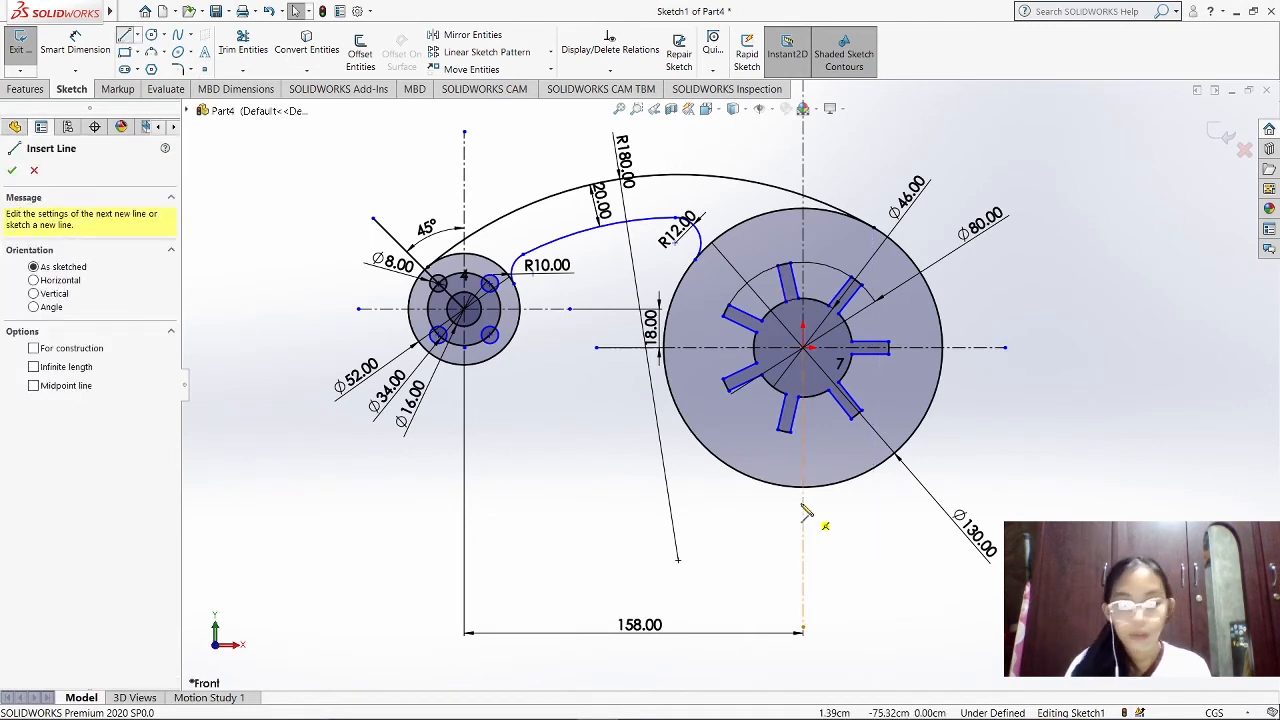
{"action": "left_click", "coordinate": [803, 487]}
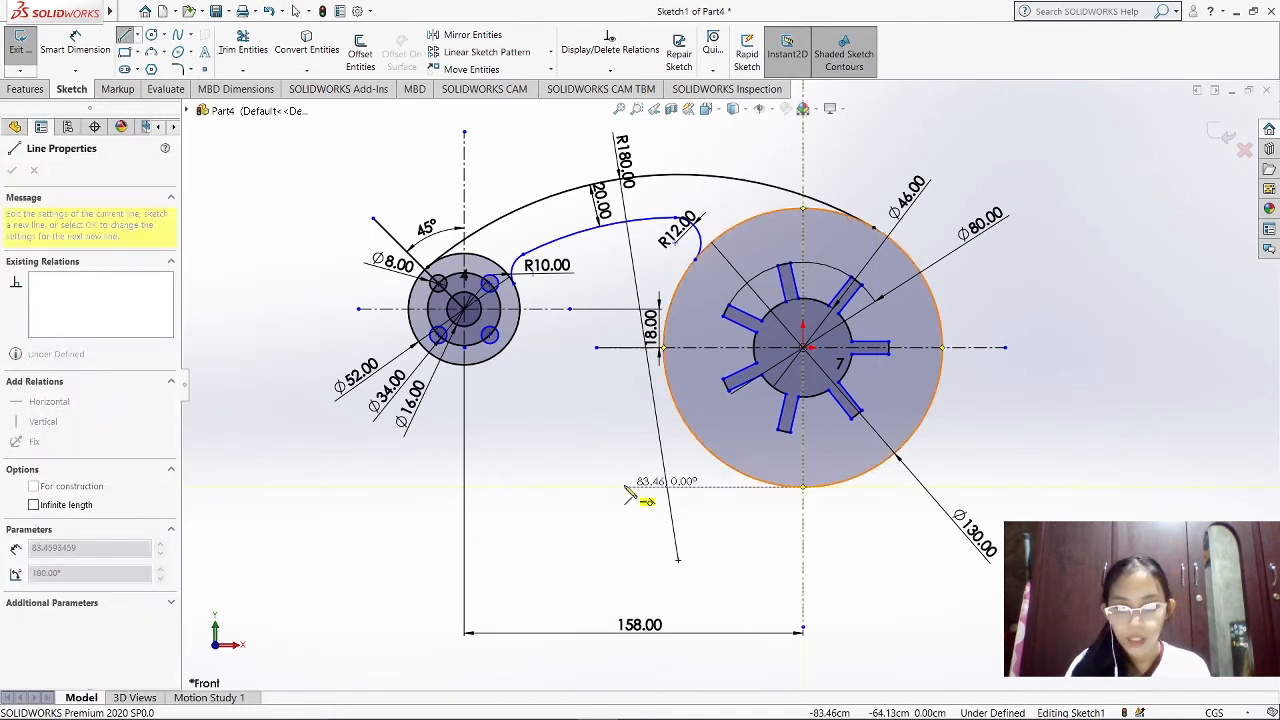
{"action": "left_click", "coordinate": [626, 488]}
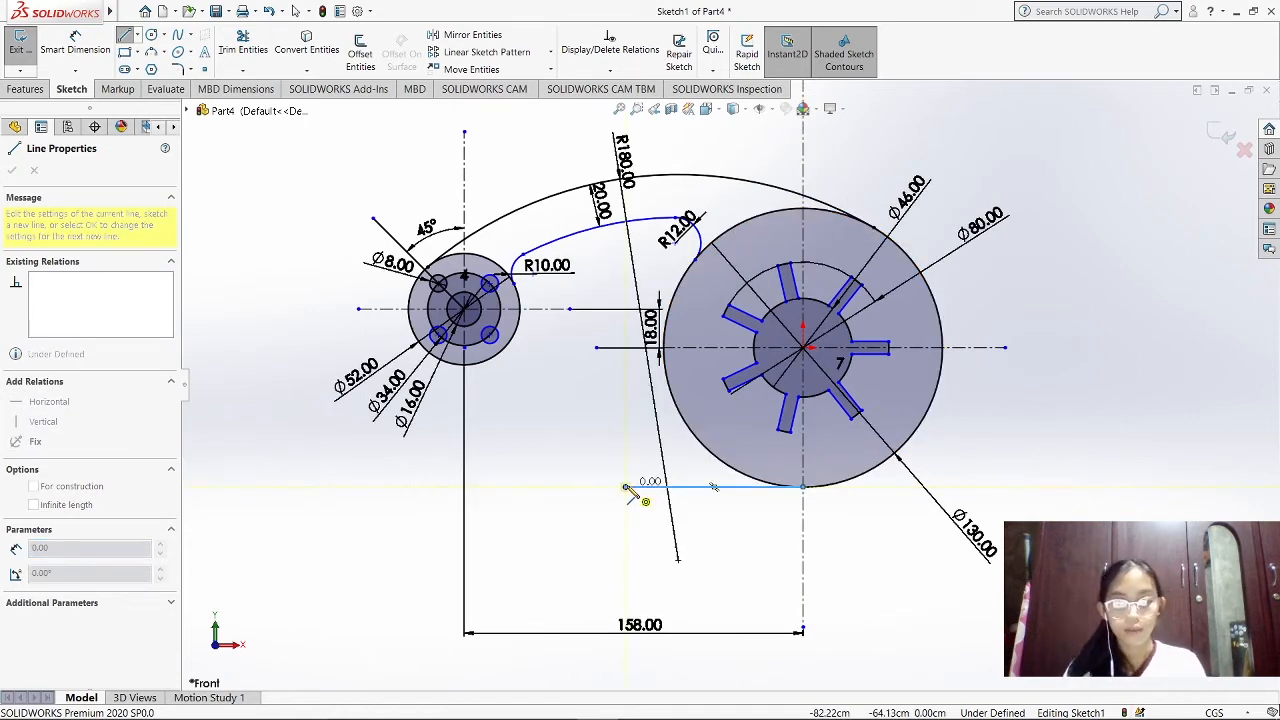
{"action": "left_click", "coordinate": [75, 45]}
{"action": "left_click", "coordinate": [700, 487]}
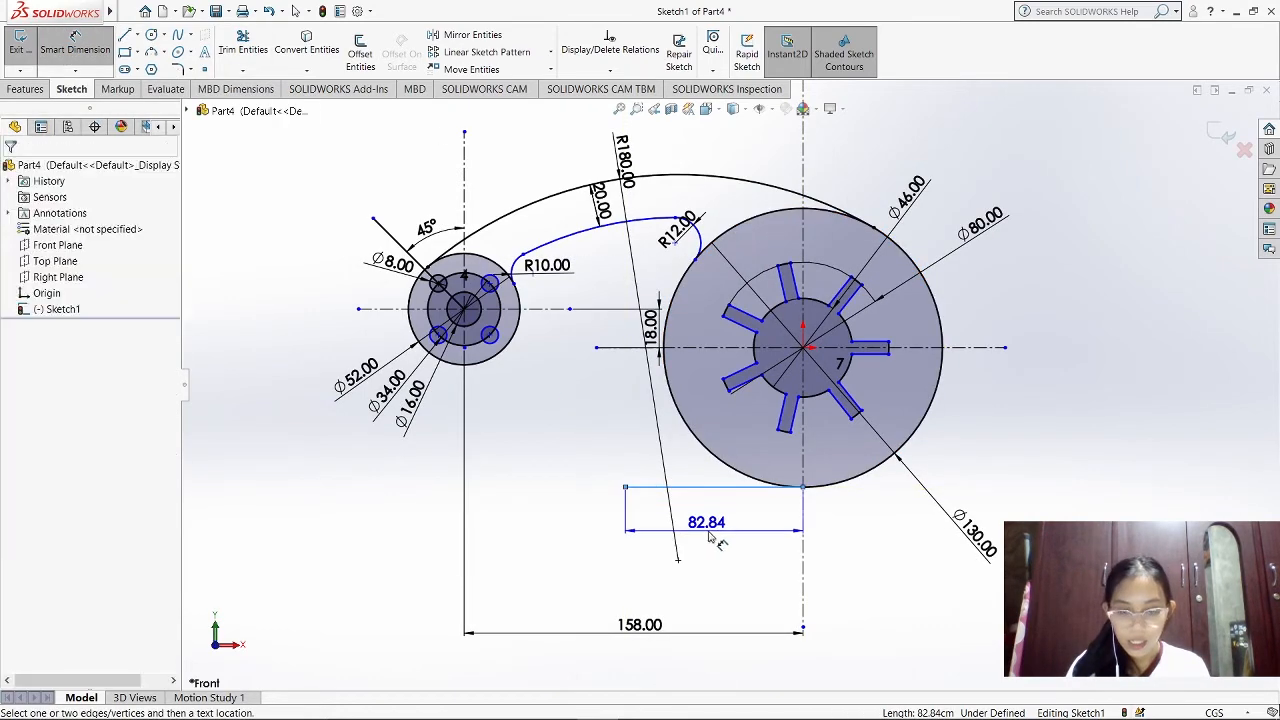
{"action": "left_click", "coordinate": [710, 538]}
{"action": "type", "text": "78"}
{"action": "key", "text": "Return"}
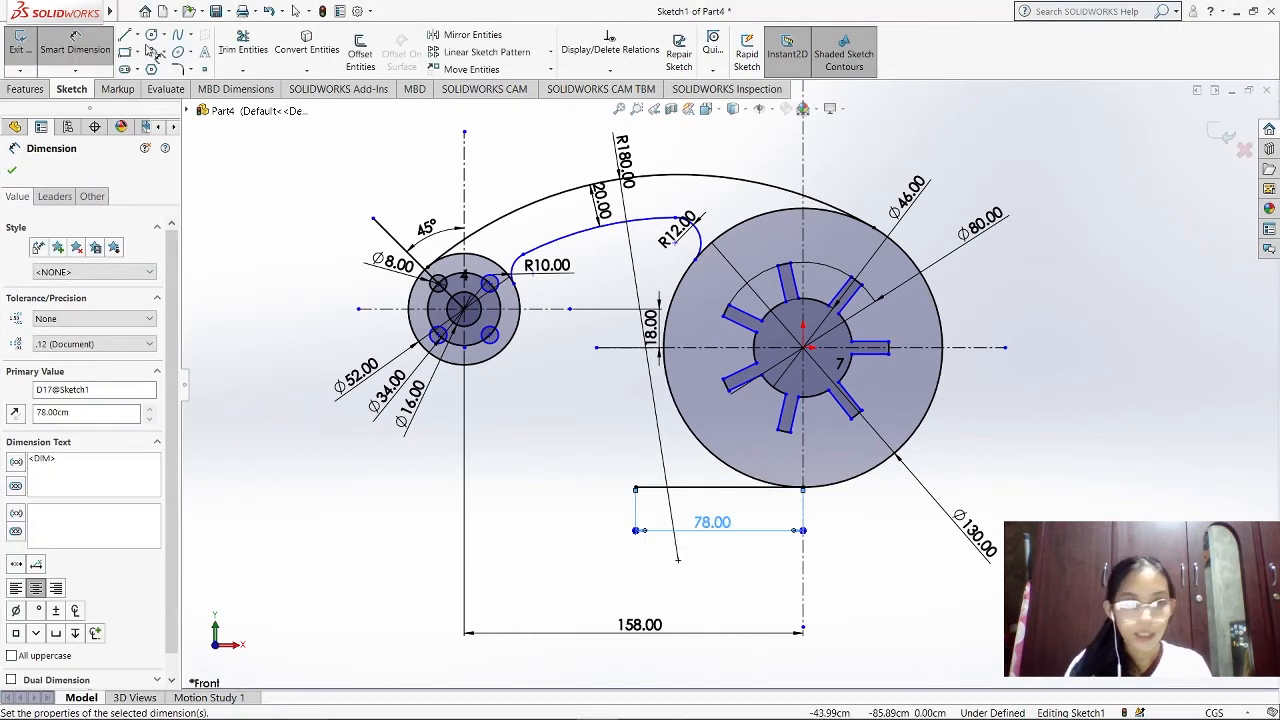
Extend the lower edge with a second horizontal line from the 78 cm line's left end and set its length to 37 cm
{"action": "left_click", "coordinate": [124, 35]}
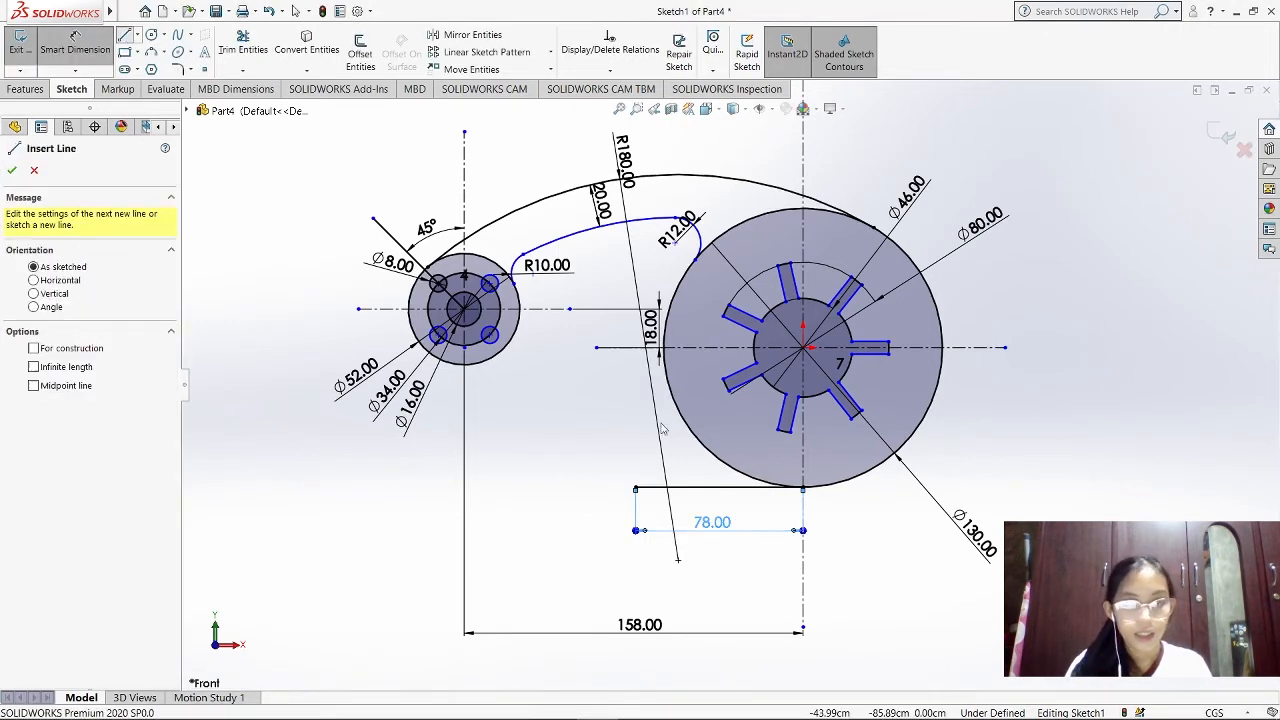
{"action": "left_click", "coordinate": [636, 489]}
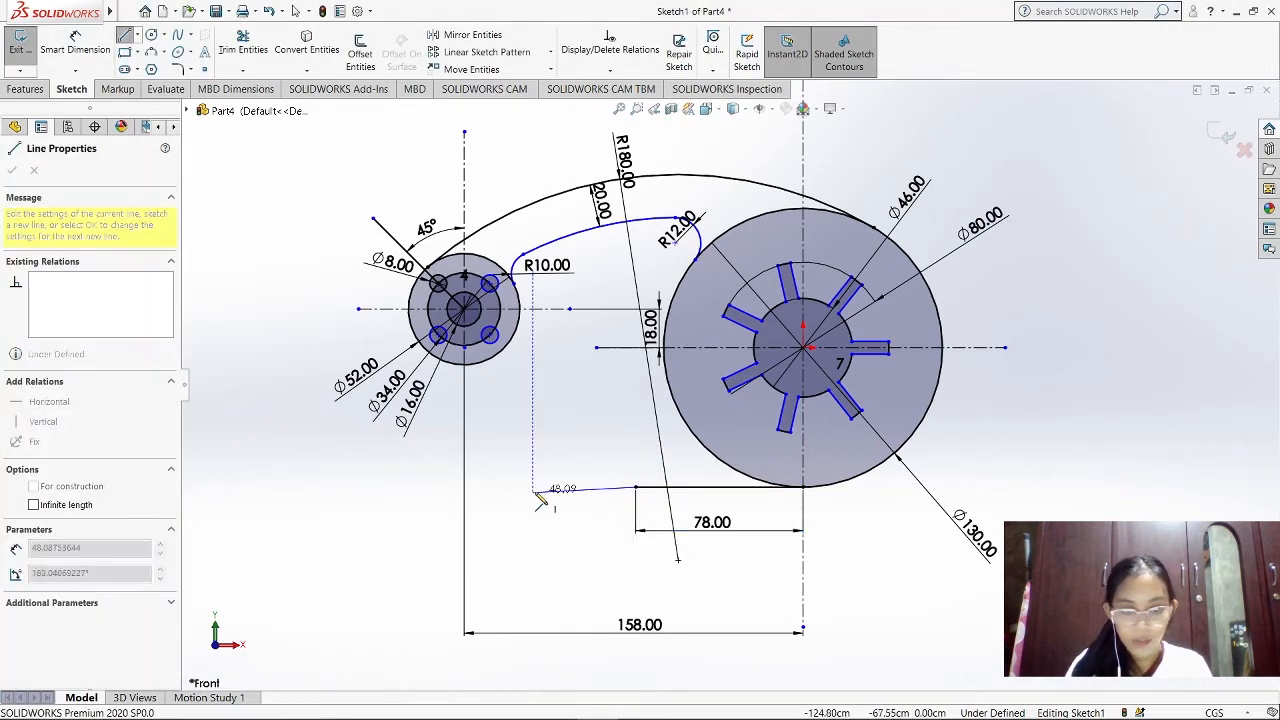
{"action": "left_click", "coordinate": [533, 489]}
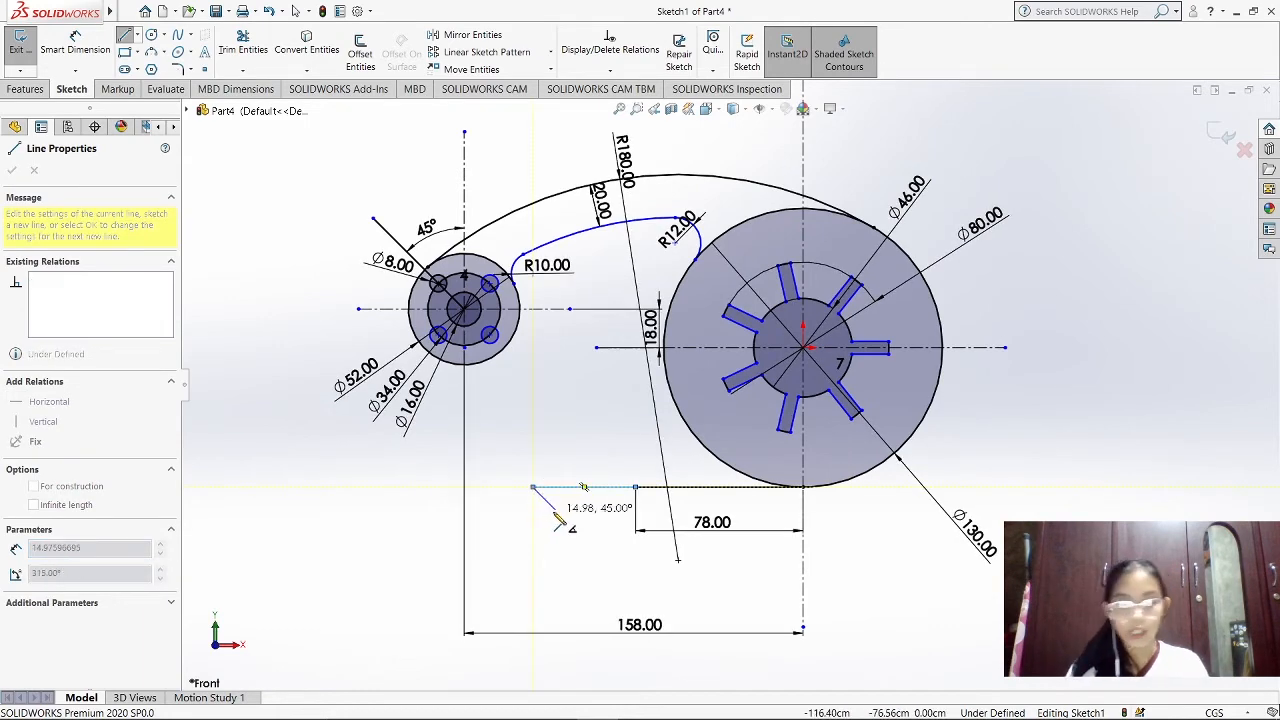
{"action": "key", "text": "Escape"}
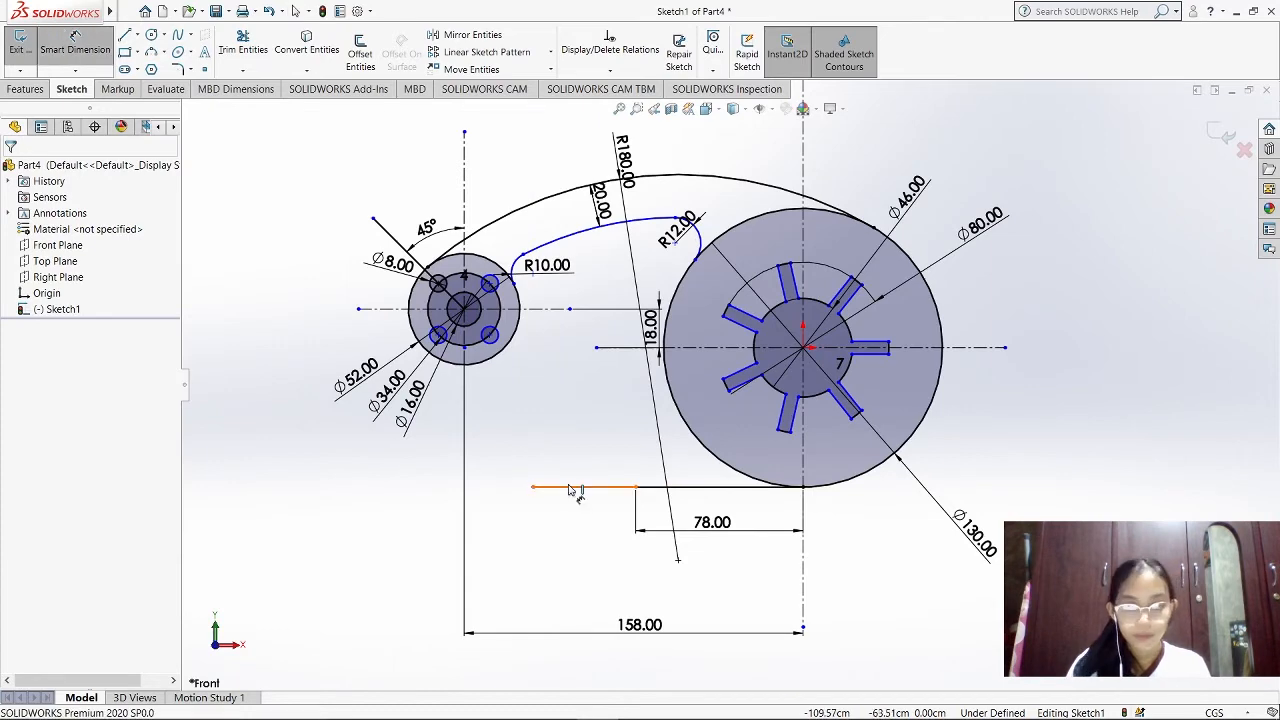
{"action": "left_click", "coordinate": [574, 488]}
{"action": "left_click", "coordinate": [578, 537]}
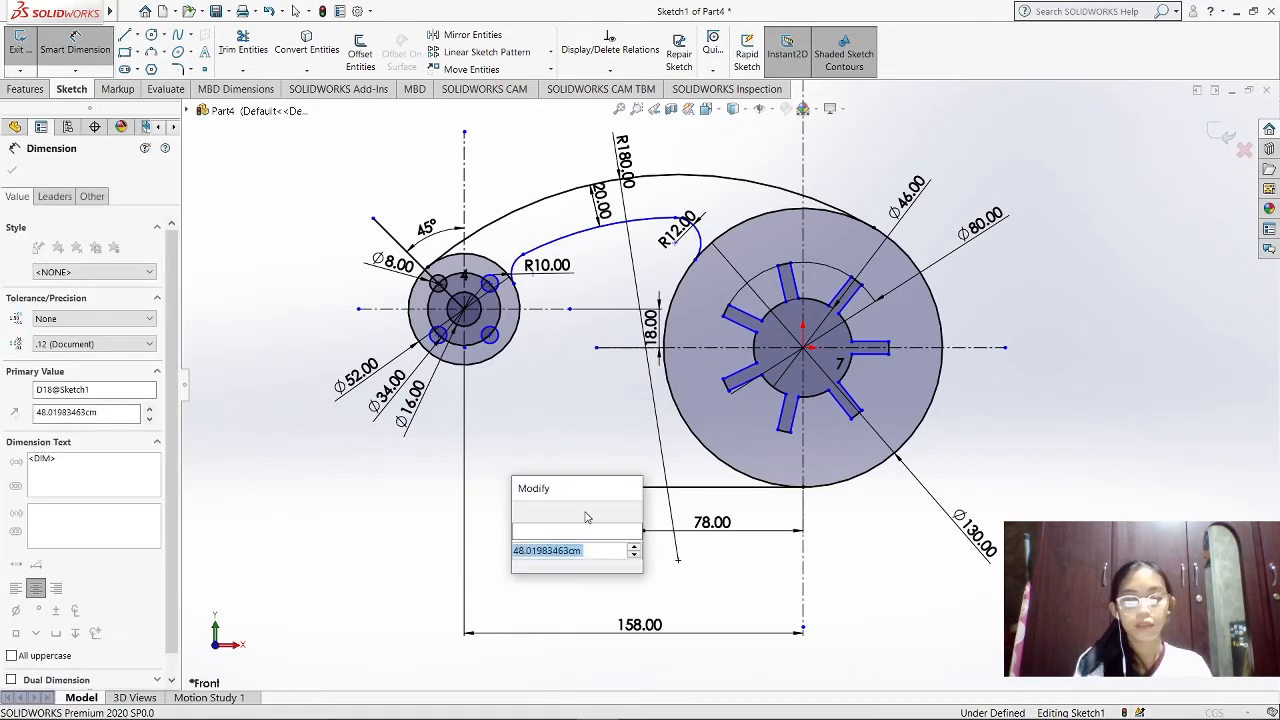
{"action": "type", "text": "37"}
{"action": "key", "text": "Return"}
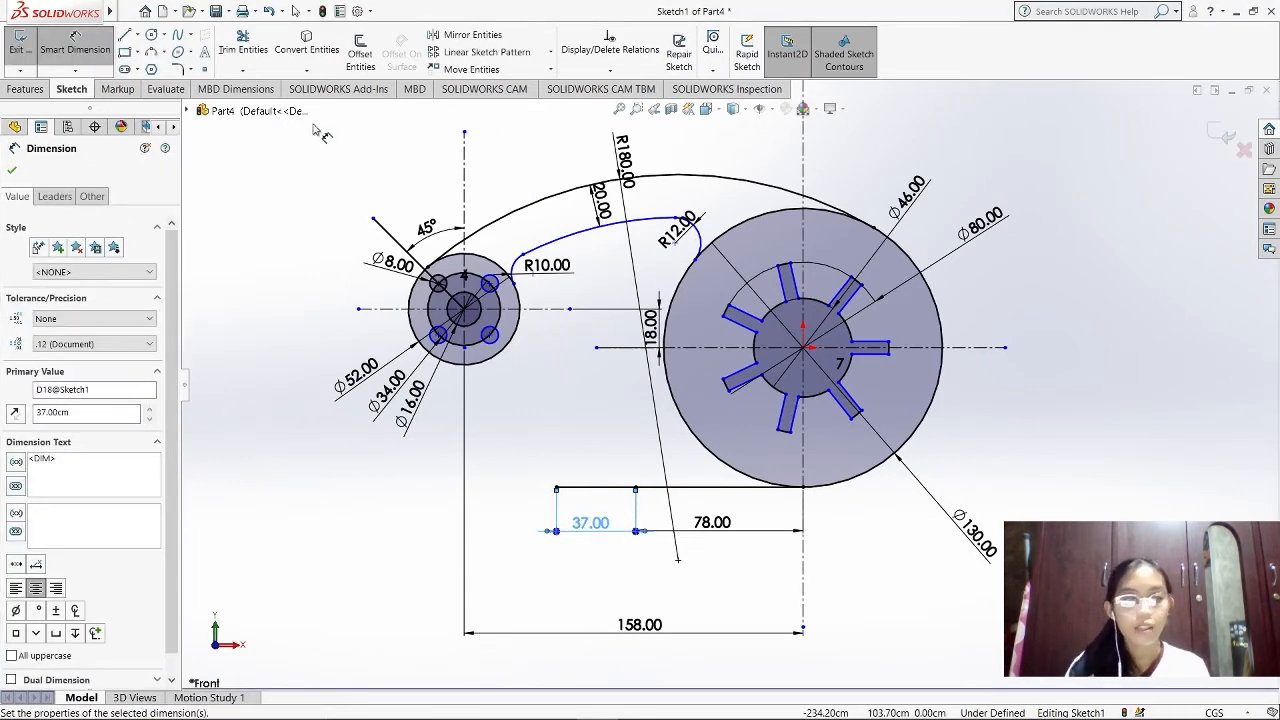
Sketch a slanted line about 75 cm long from the 78 cm line's left end to above the 37 cm line's left end, plus a short horizontal line leftward
{"action": "left_click", "coordinate": [126, 36]}
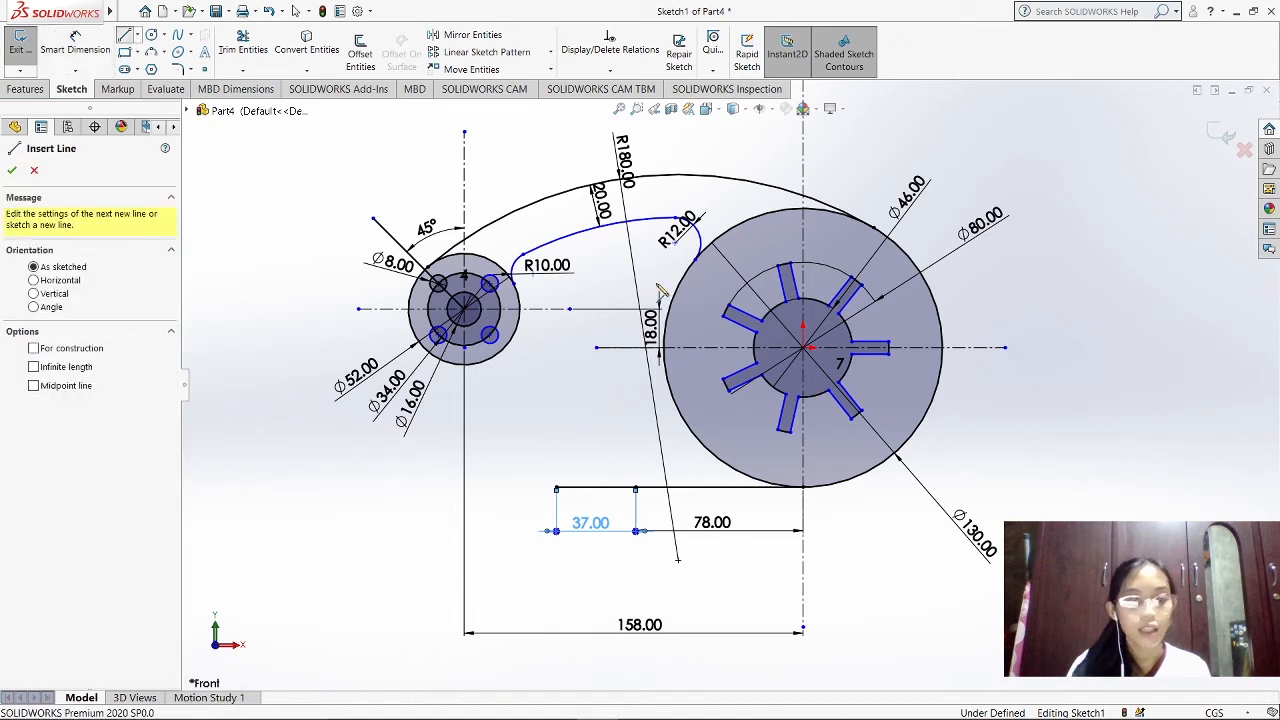
{"action": "left_click", "coordinate": [636, 488]}
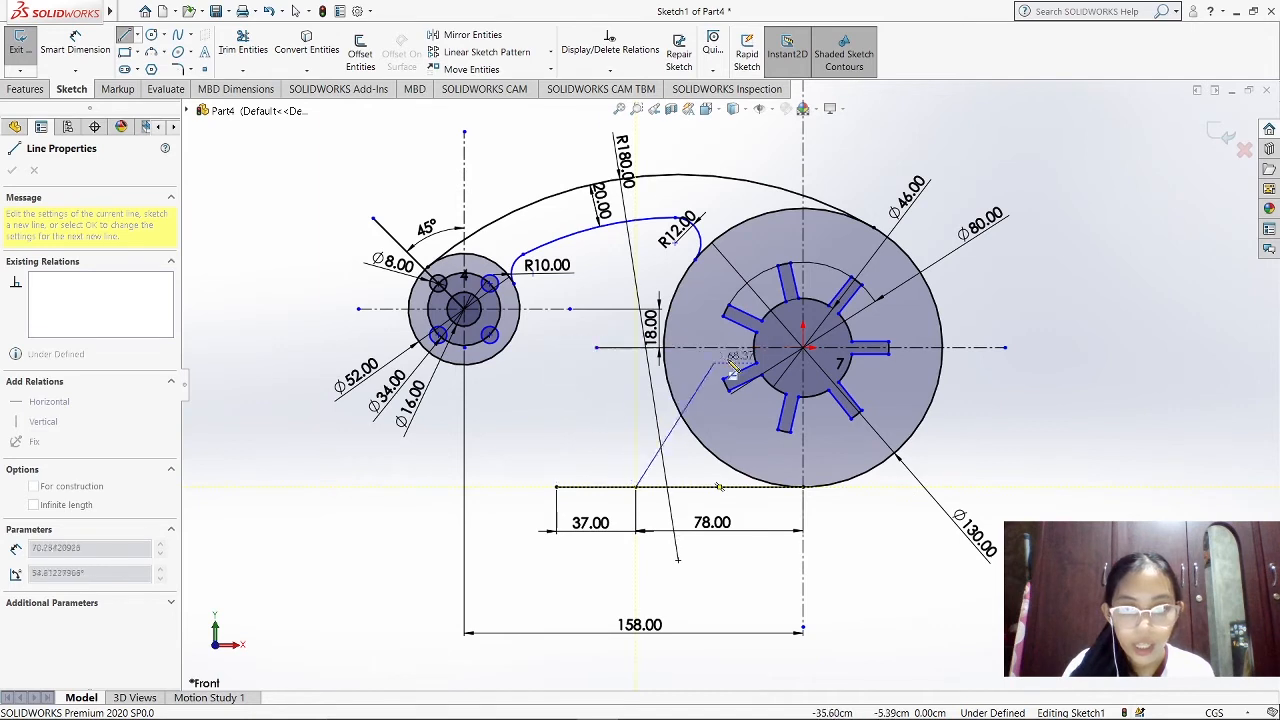
{"action": "left_click", "coordinate": [556, 347]}
{"action": "left_click", "coordinate": [523, 347]}
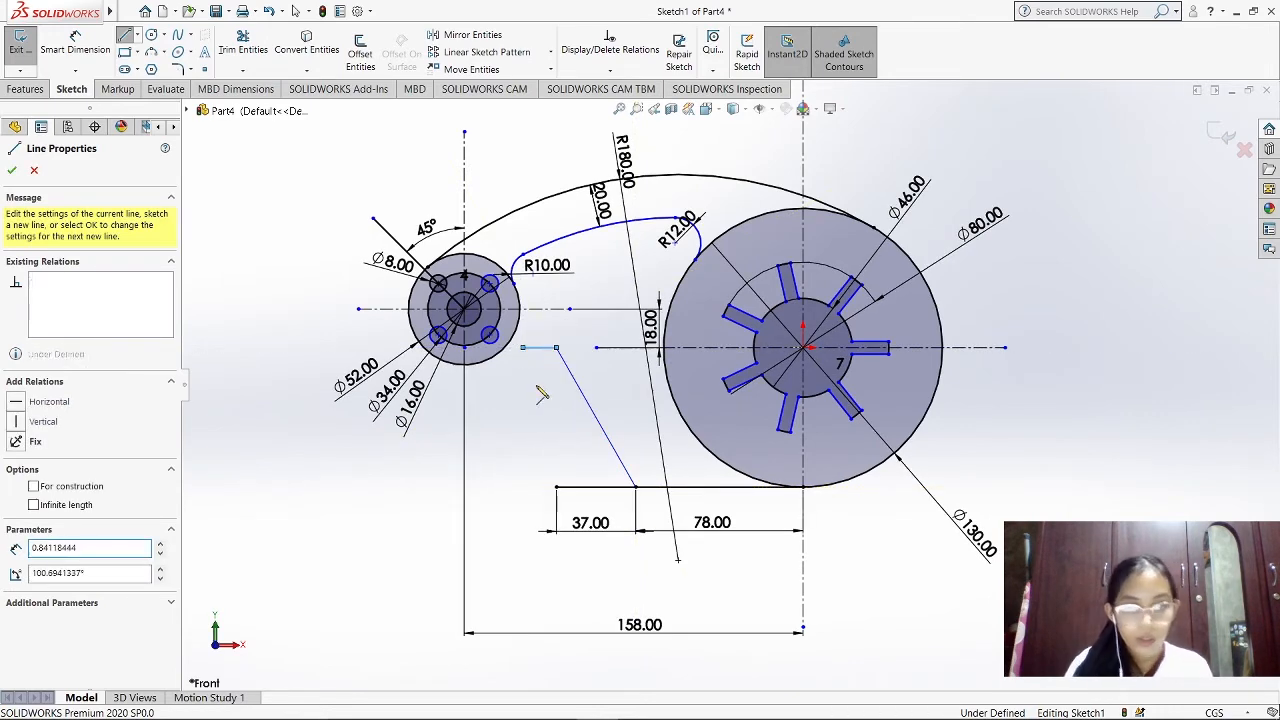
{"action": "key", "text": "Escape"}
Fillet the corner between the slanted line and the 78 cm line with a 20 cm radius and reposition its radius dimension
{"action": "scroll", "coordinate": [648, 429], "scroll_direction": "down", "scroll_amount": 1}
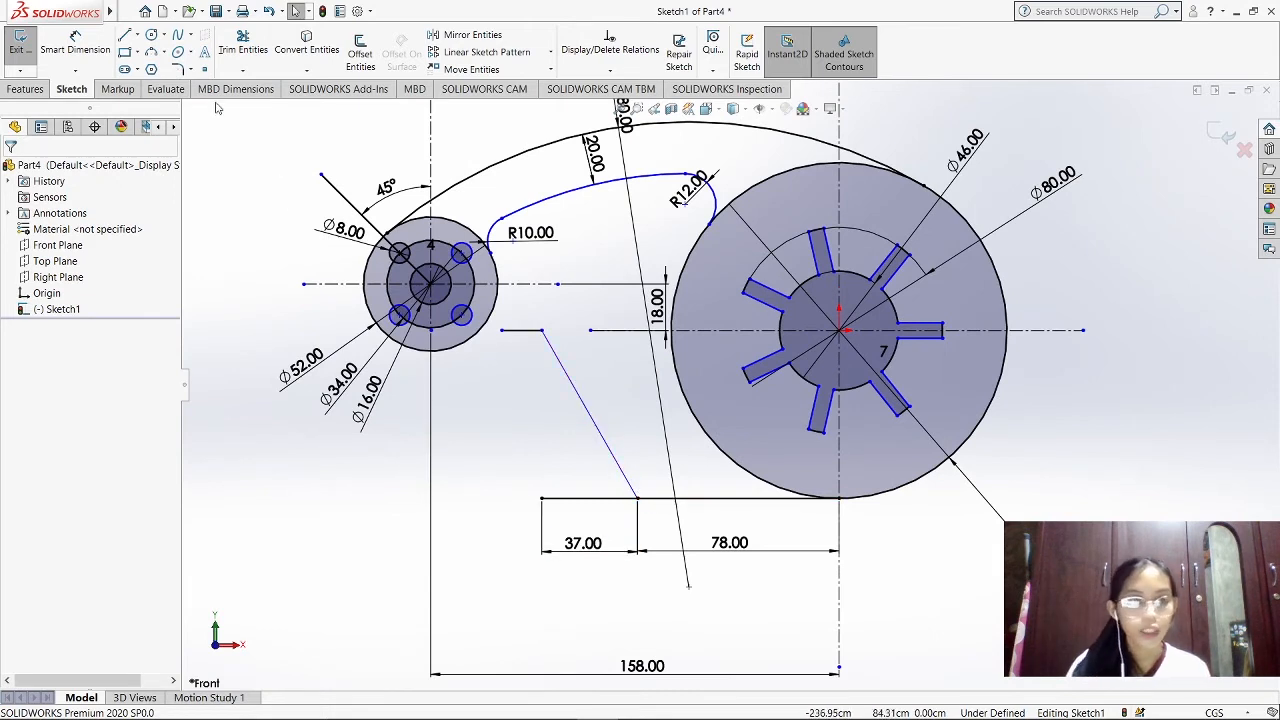
{"action": "left_click", "coordinate": [178, 71]}
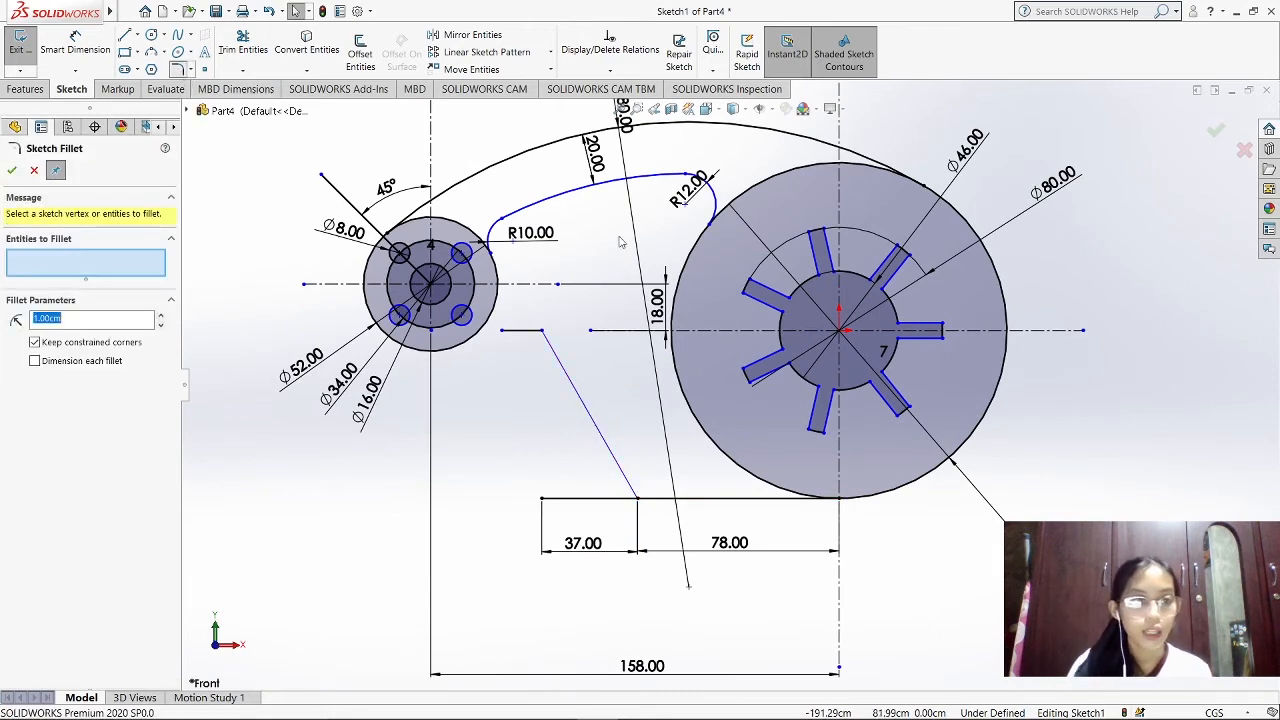
{"action": "left_click", "coordinate": [651, 505]}
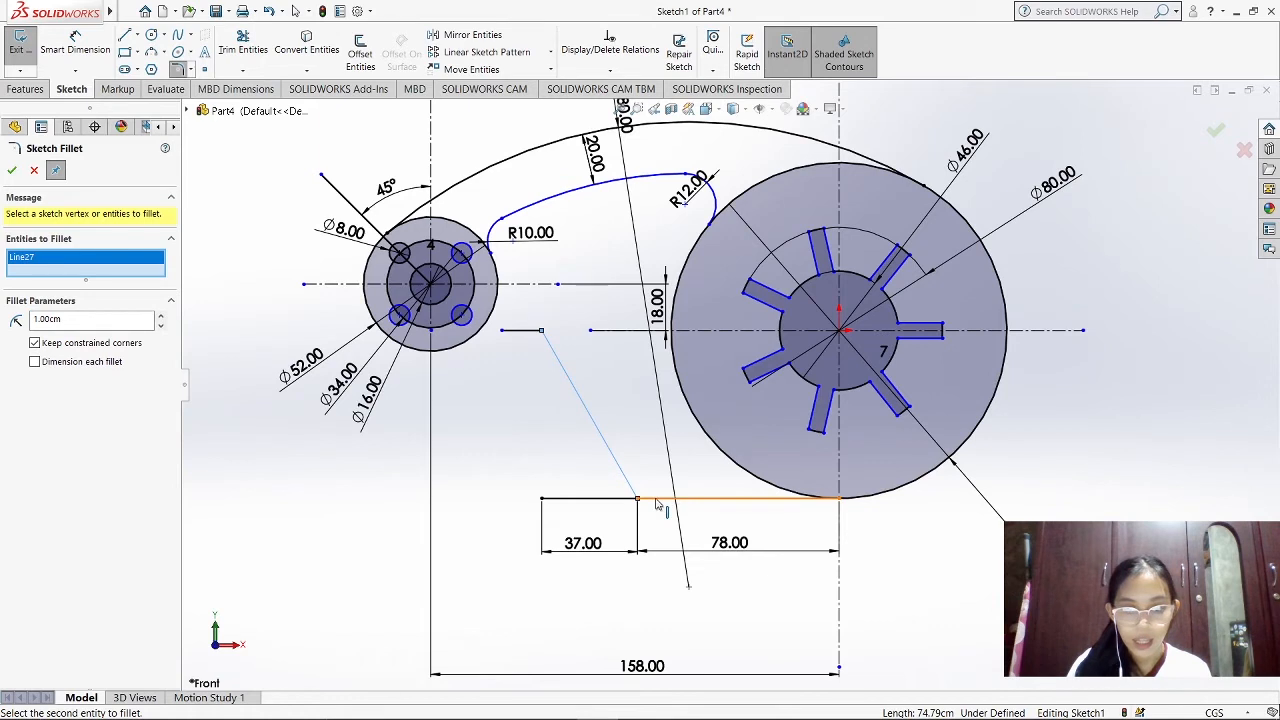
{"action": "left_click", "coordinate": [657, 503]}
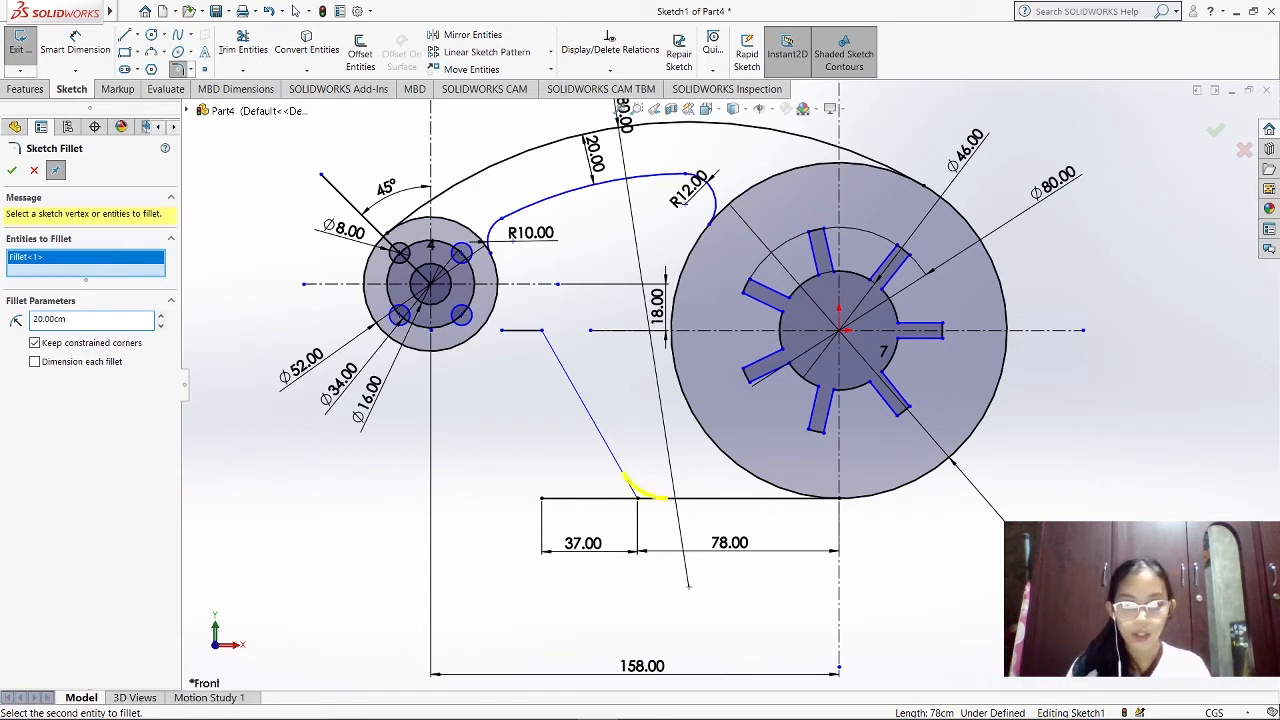
{"action": "left_click", "coordinate": [11, 170]}
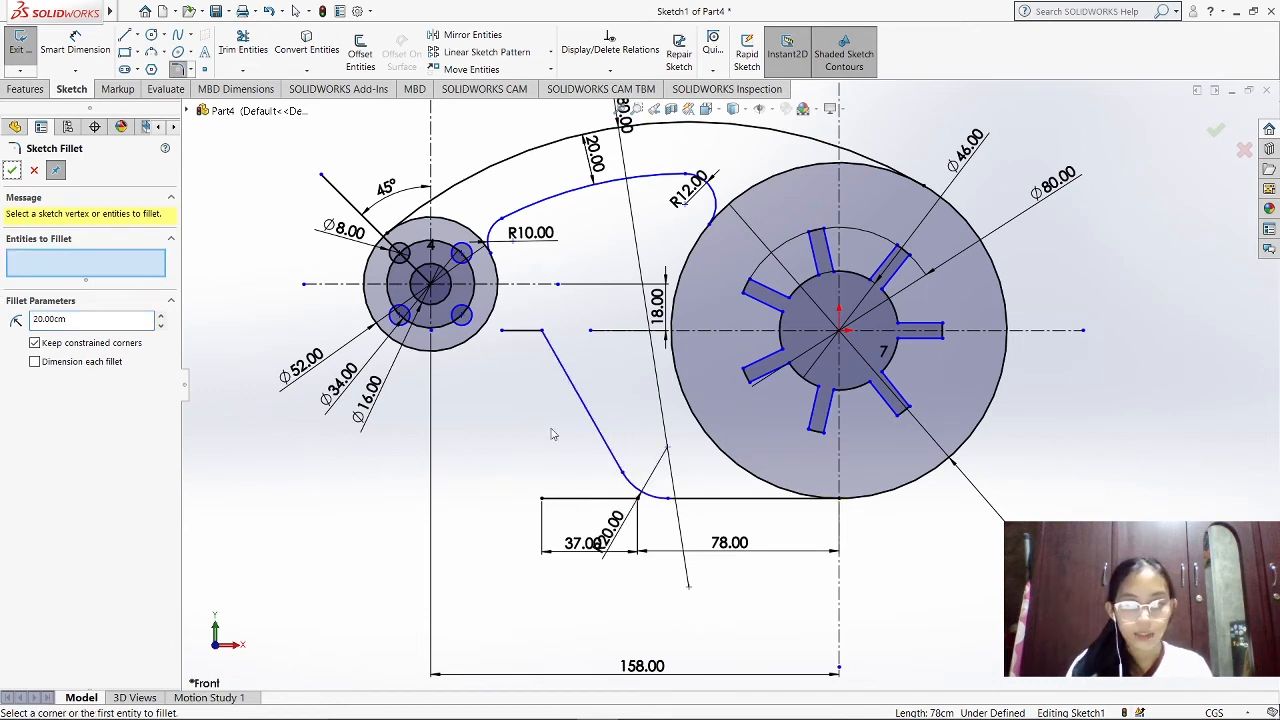
{"action": "left_click_drag", "start_coordinate": [612, 527], "coordinate": [666, 471]}
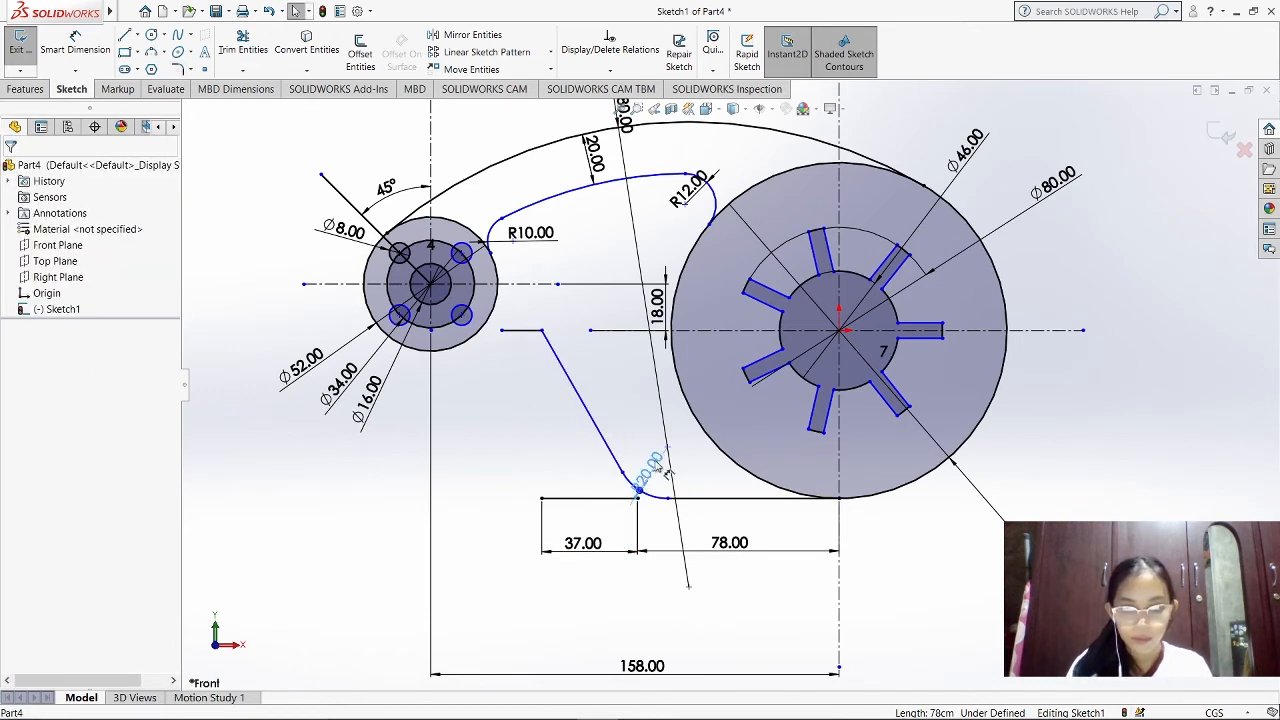
Fillet the corner between the short horizontal line and the slanted line's upper end with a 12 cm radius
{"action": "left_click", "coordinate": [179, 68]}
{"action": "left_click", "coordinate": [528, 337]}
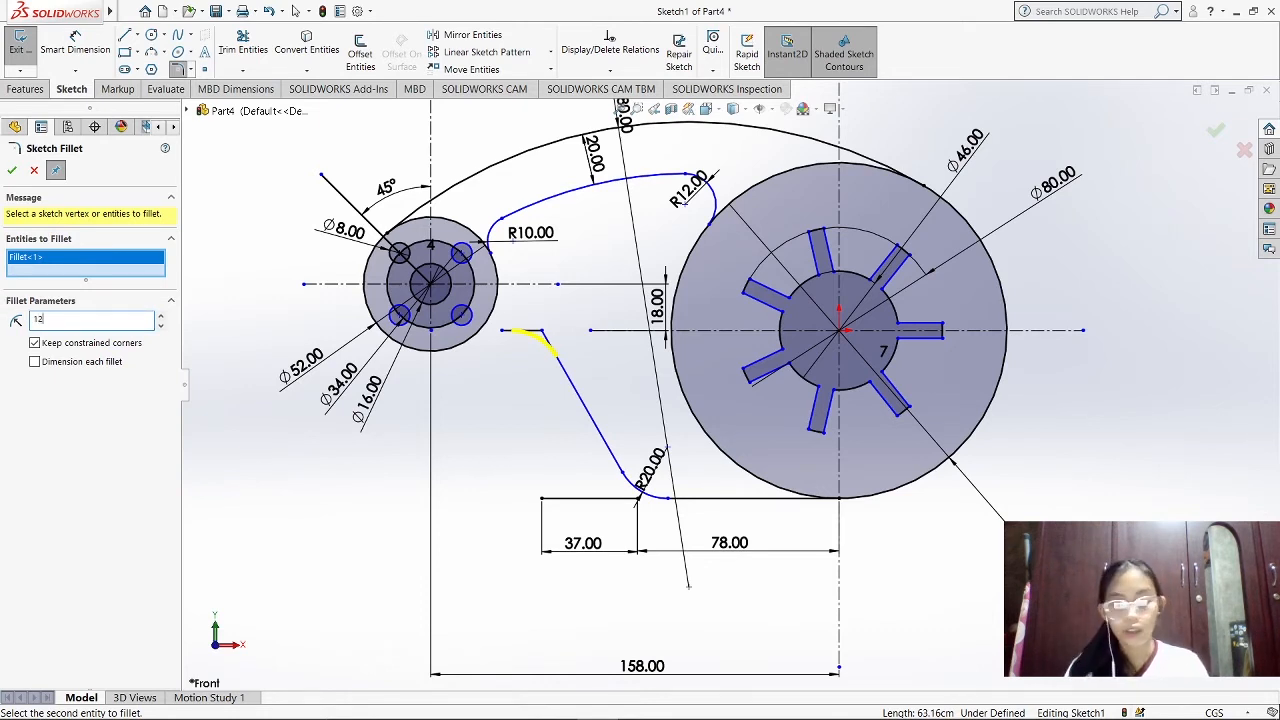
{"action": "left_click", "coordinate": [12, 170]}
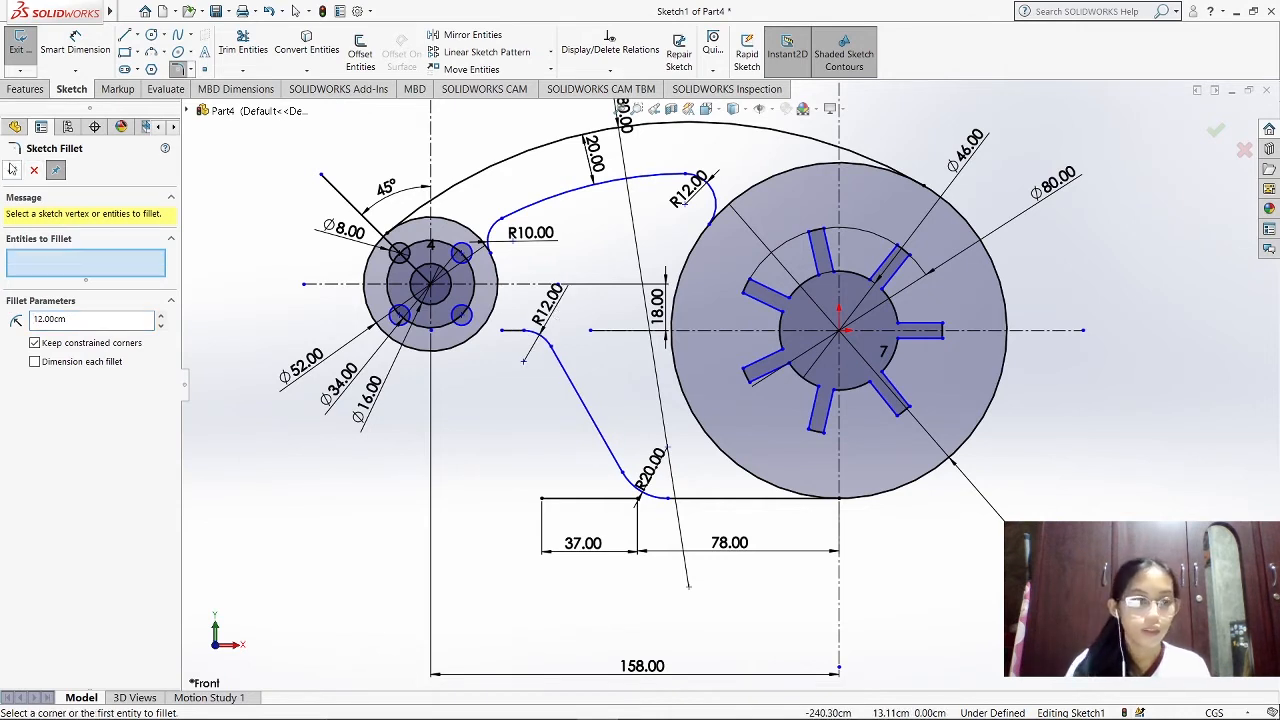
{"action": "key", "text": "Escape"}
{"action": "left_click", "coordinate": [545, 310]}
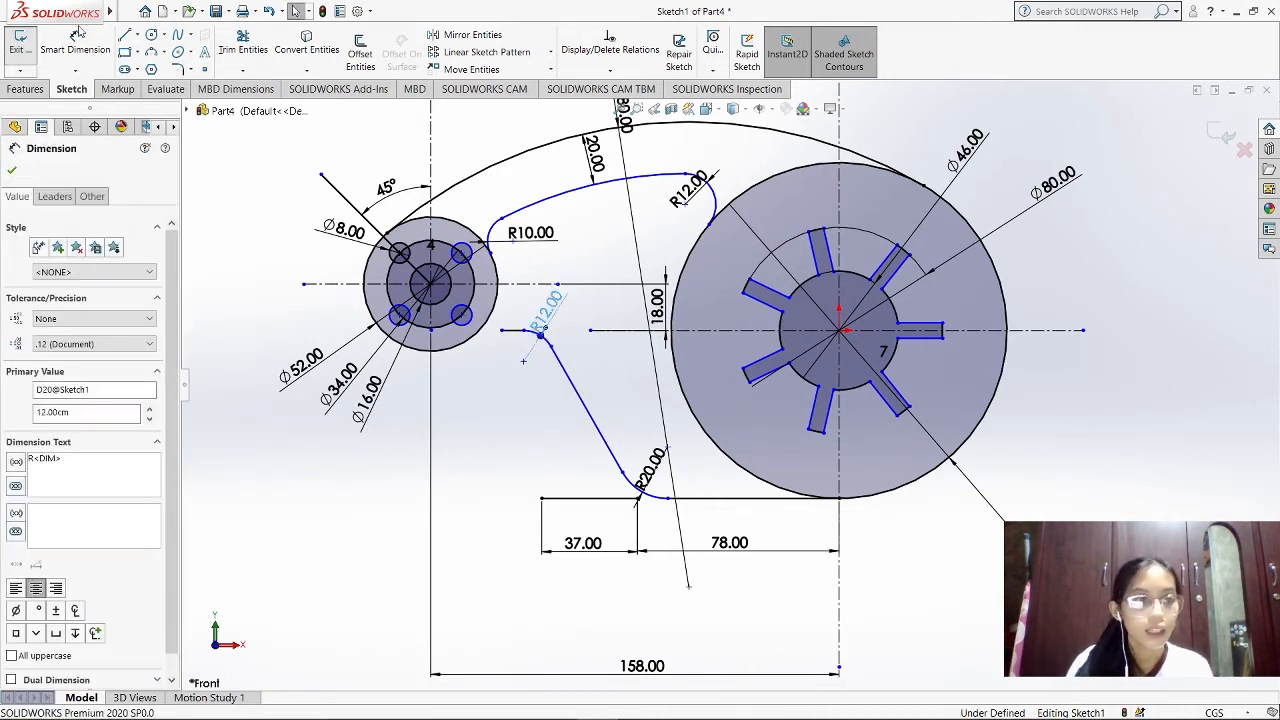
Sketch a three-point arc of about 10.4 cm radius from the short horizontal line's left end to the small disc's lower edge
{"action": "left_click", "coordinate": [165, 54]}
{"action": "left_click", "coordinate": [195, 104]}
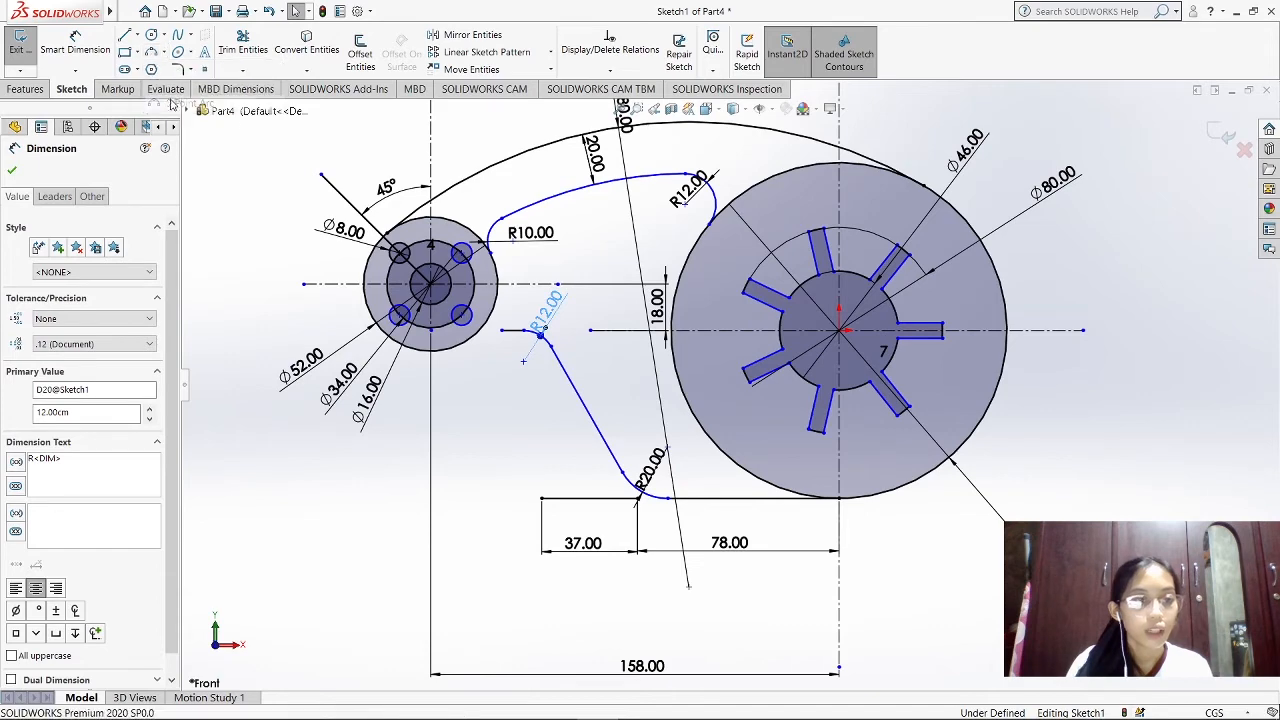
{"action": "scroll", "coordinate": [468, 334], "scroll_direction": "down", "scroll_amount": 5}
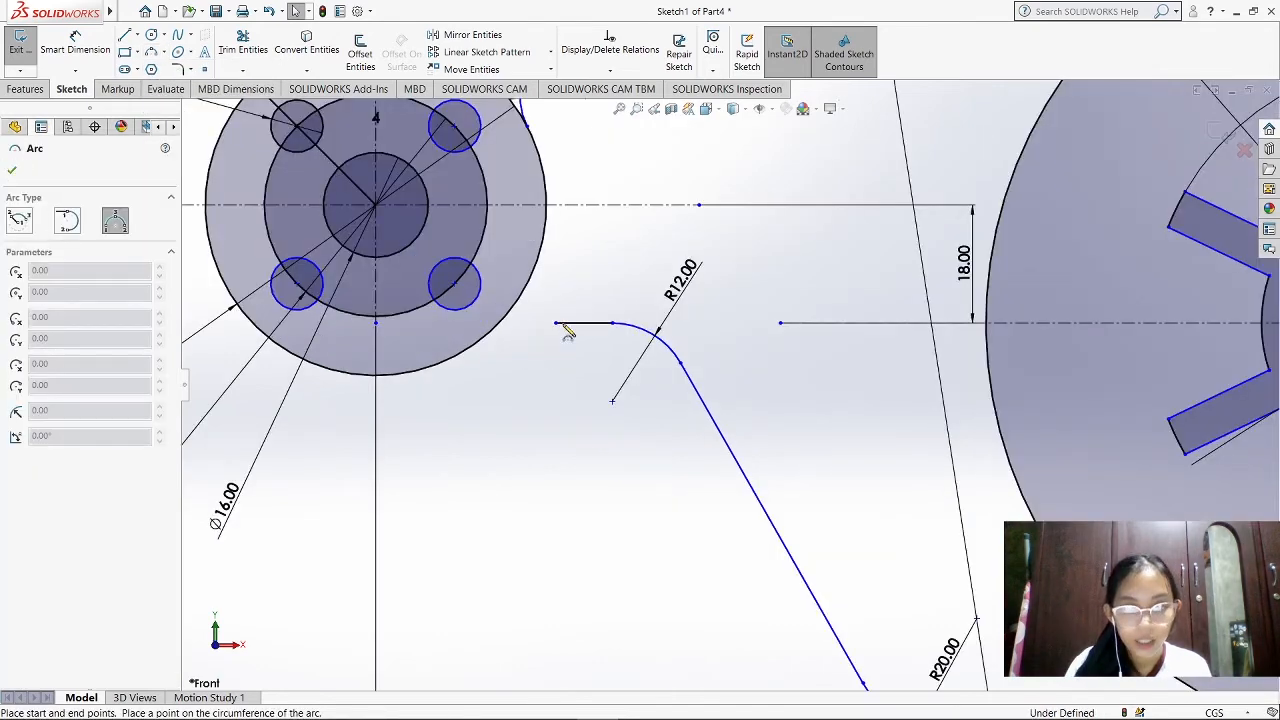
{"action": "left_click", "coordinate": [472, 350]}
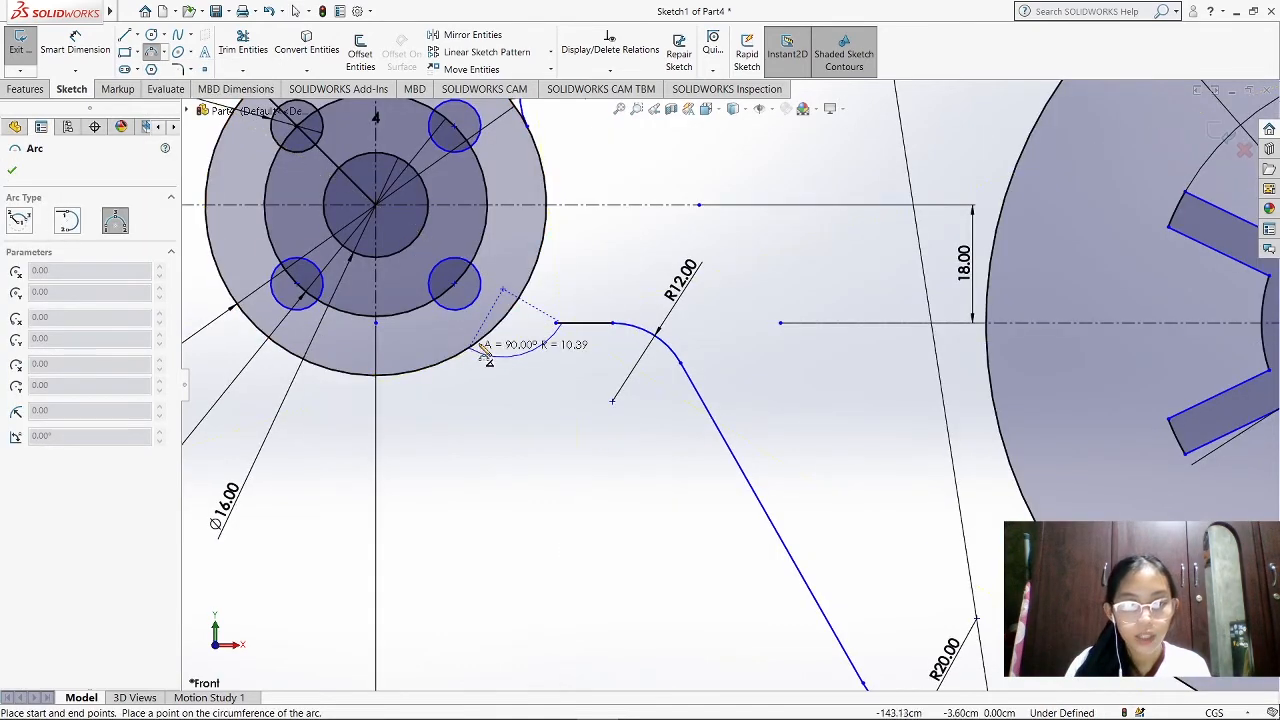
{"action": "left_click", "coordinate": [540, 325]}
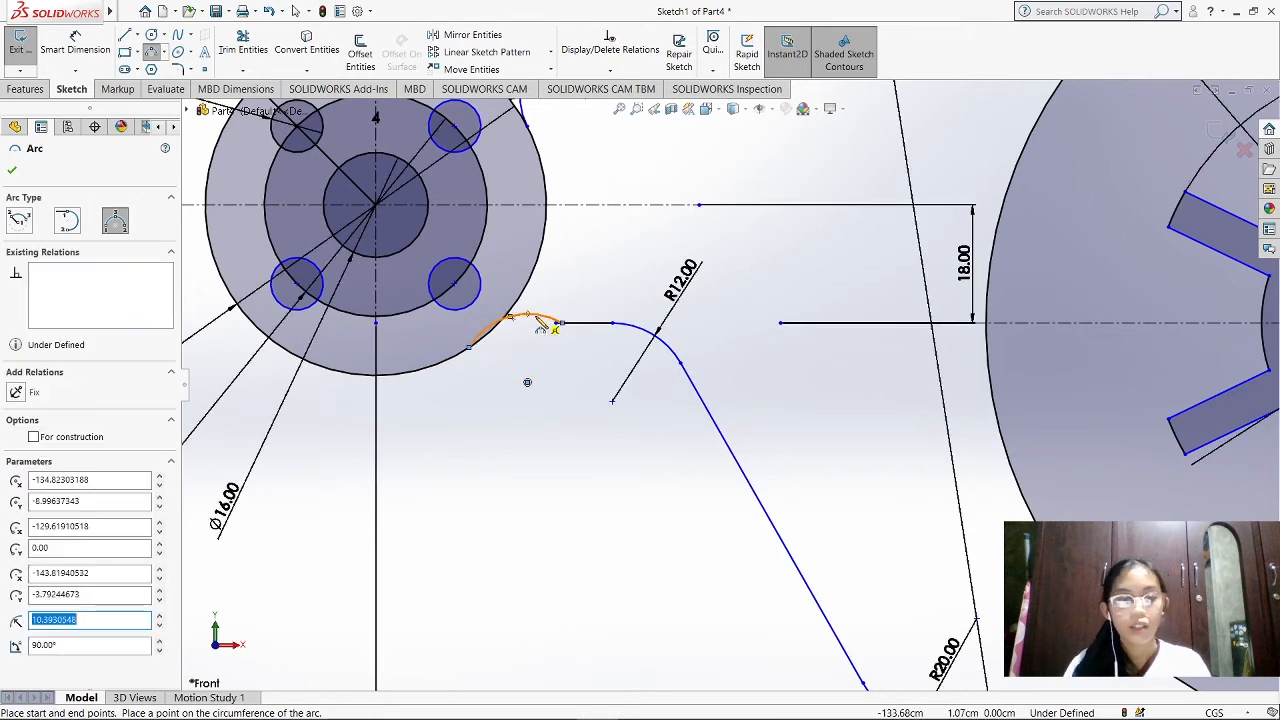
{"action": "key", "text": "Escape"}
Dimension the new arc beside the small disc with a 12 cm radius
{"action": "left_click", "coordinate": [75, 45]}
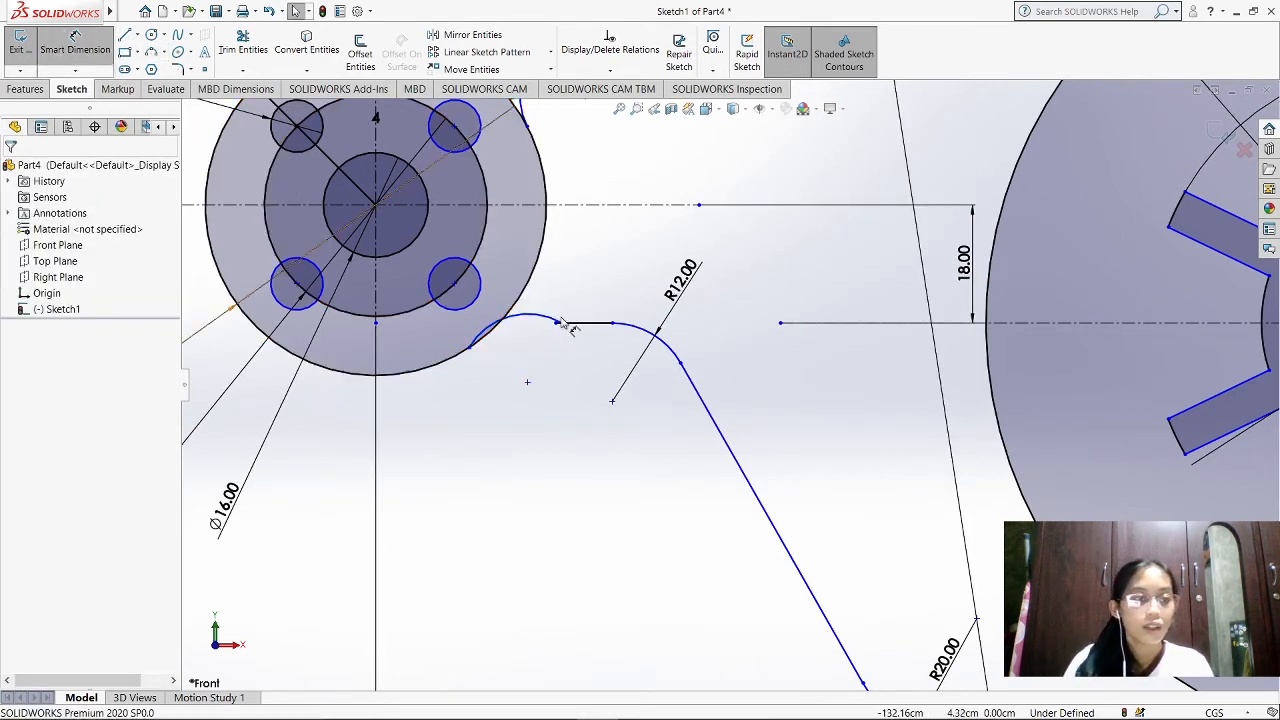
{"action": "left_click", "coordinate": [530, 327]}
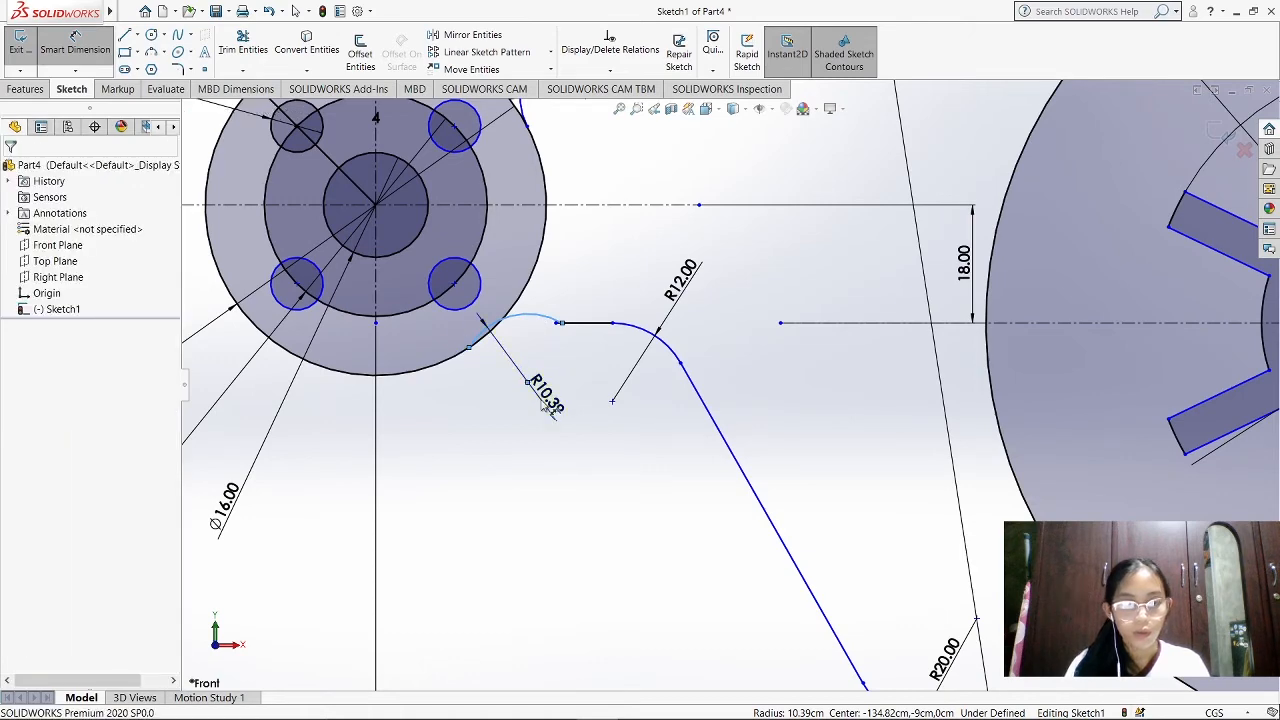
{"action": "left_click", "coordinate": [545, 402]}
{"action": "type", "text": "12"}
{"action": "key", "text": "Return"}
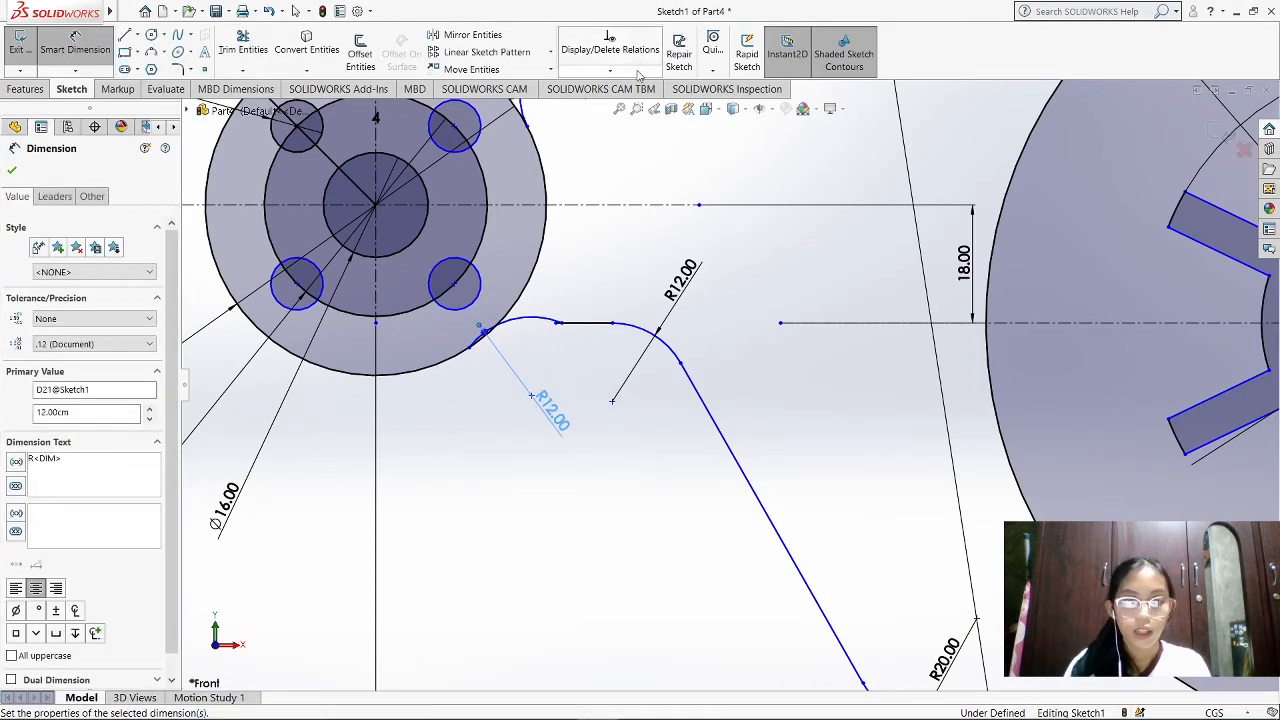
Add a tangent relation between the 12 cm arc beside the small disc and the short horizontal line
{"action": "left_click", "coordinate": [637, 71]}
{"action": "left_click", "coordinate": [628, 104]}
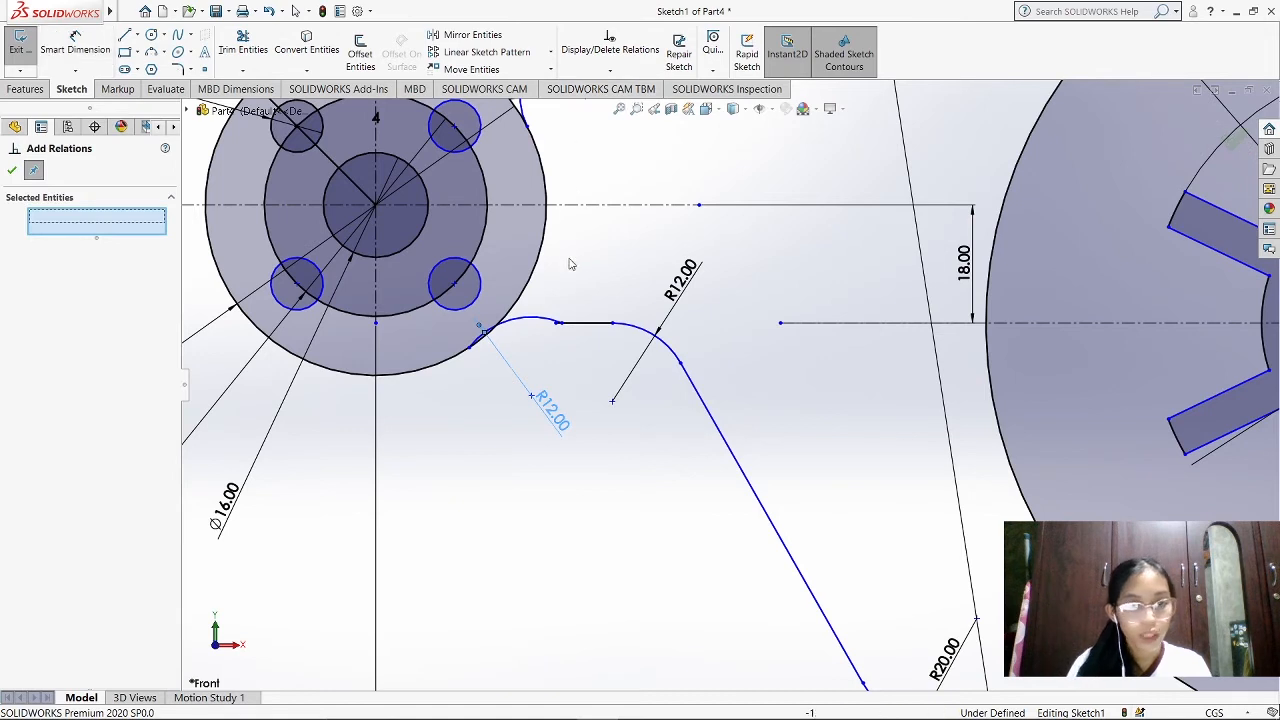
{"action": "left_click", "coordinate": [522, 318]}
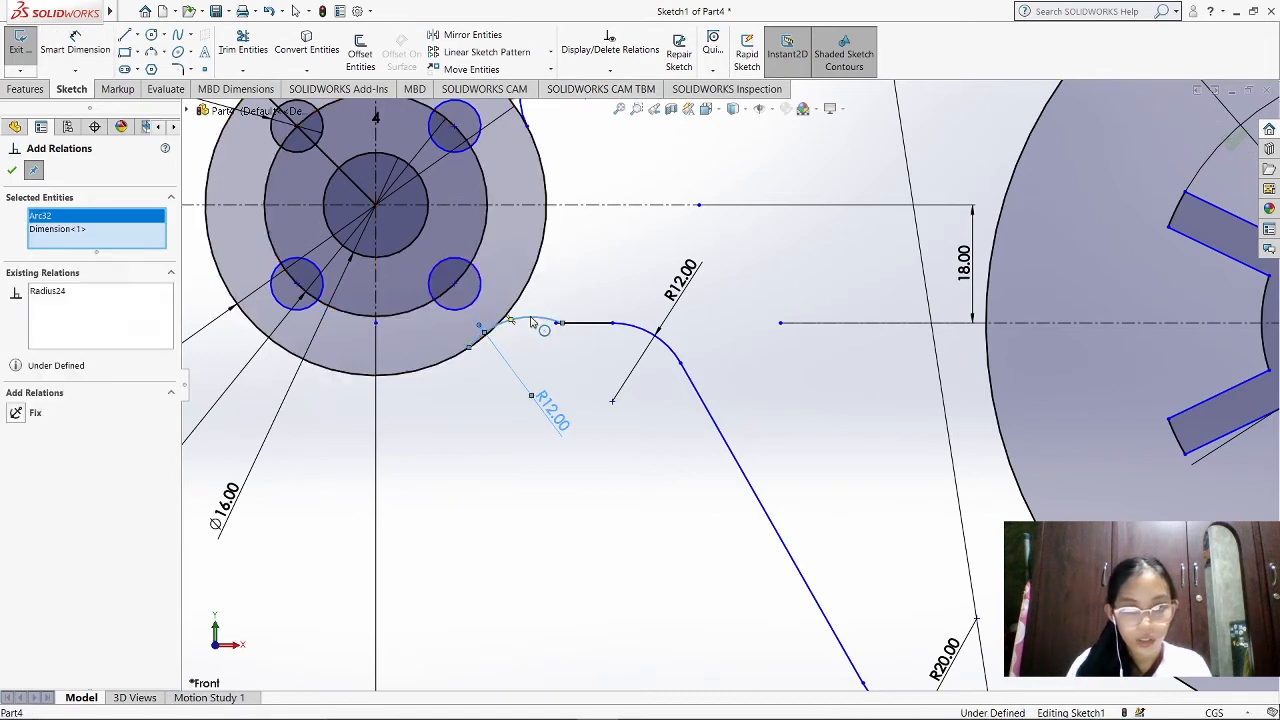
{"action": "left_click", "coordinate": [588, 322]}
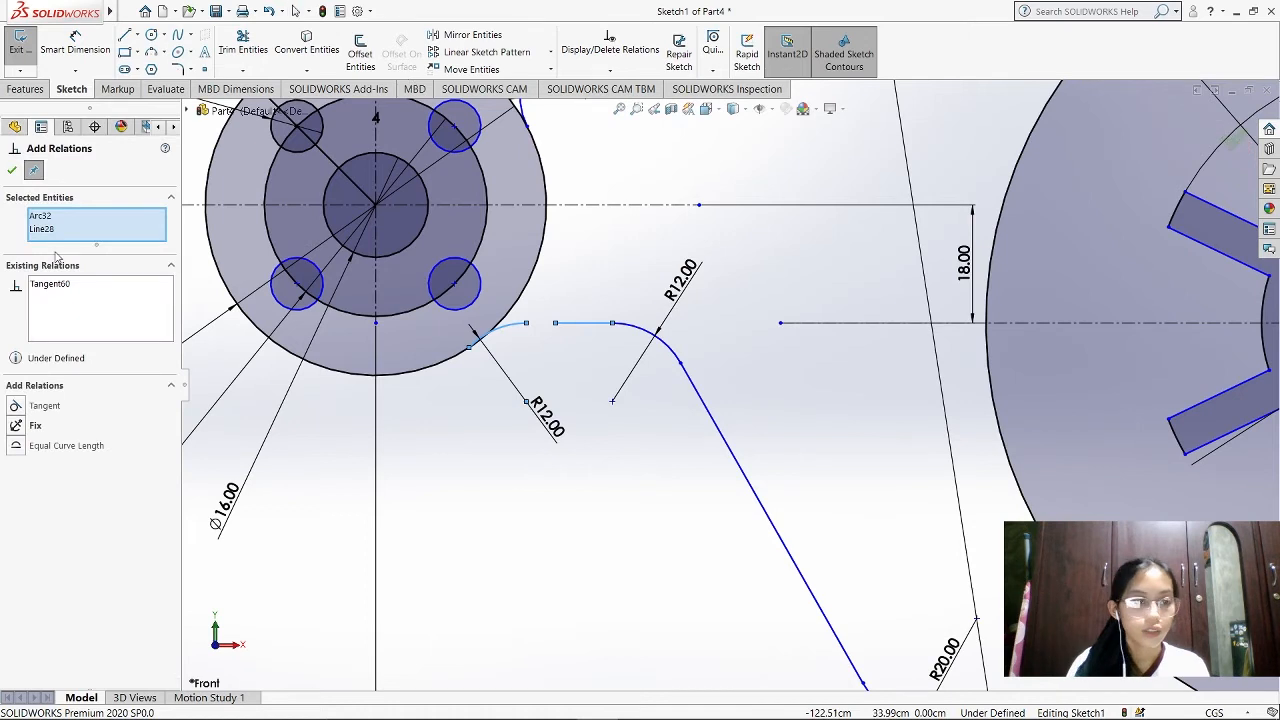
{"action": "right_click", "coordinate": [62, 231]}
{"action": "left_click", "coordinate": [100, 242]}
Add a tangent relation between the 12 cm arc and the small disc's outer circle
{"action": "left_click", "coordinate": [492, 332]}
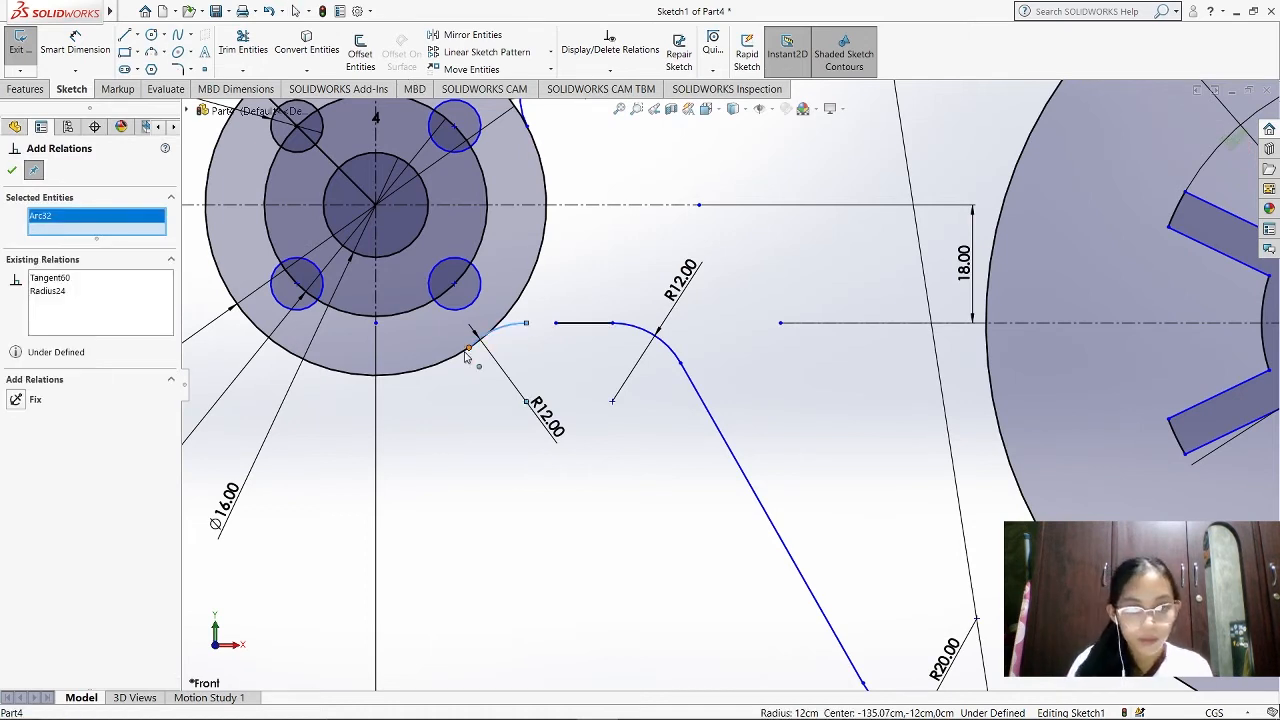
{"action": "left_click", "coordinate": [464, 352]}
{"action": "left_click", "coordinate": [48, 435]}
{"action": "left_click", "coordinate": [12, 171]}
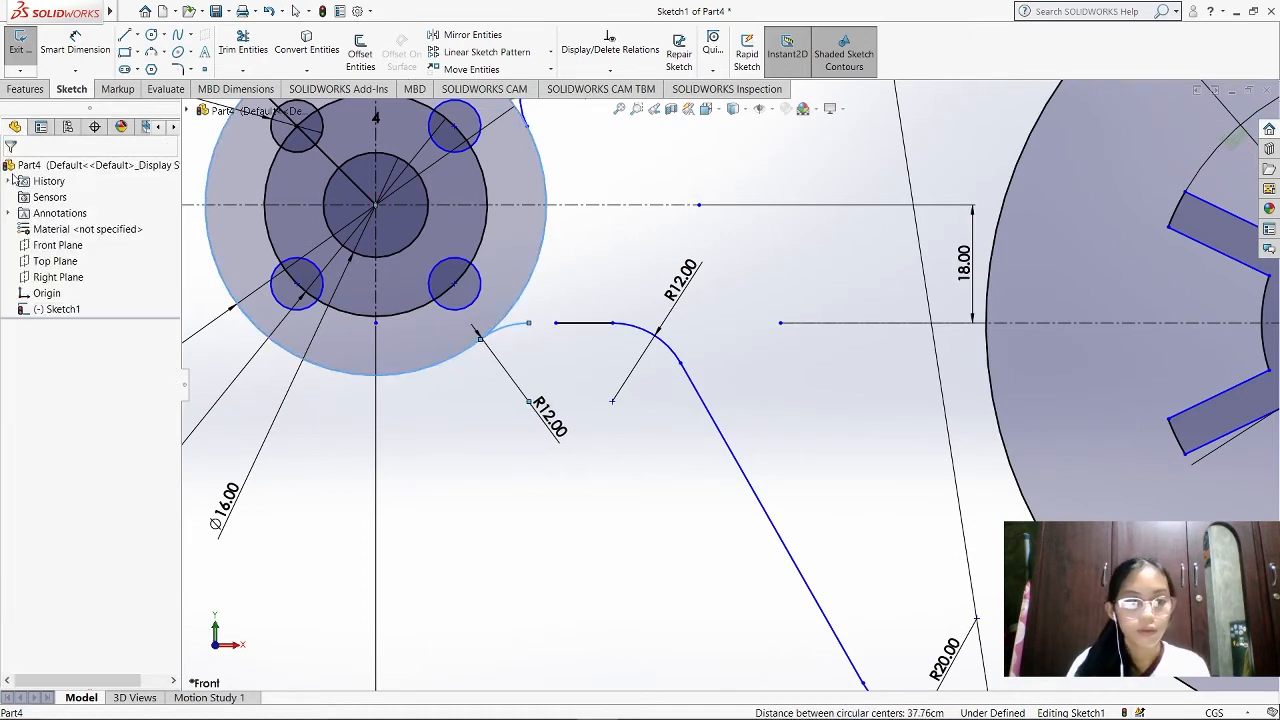
Extend the short horizontal line's left end to meet the upper end of the tangent arc
{"action": "left_click", "coordinate": [586, 334]}
{"action": "scroll", "coordinate": [586, 343], "scroll_direction": "down", "scroll_amount": 1}
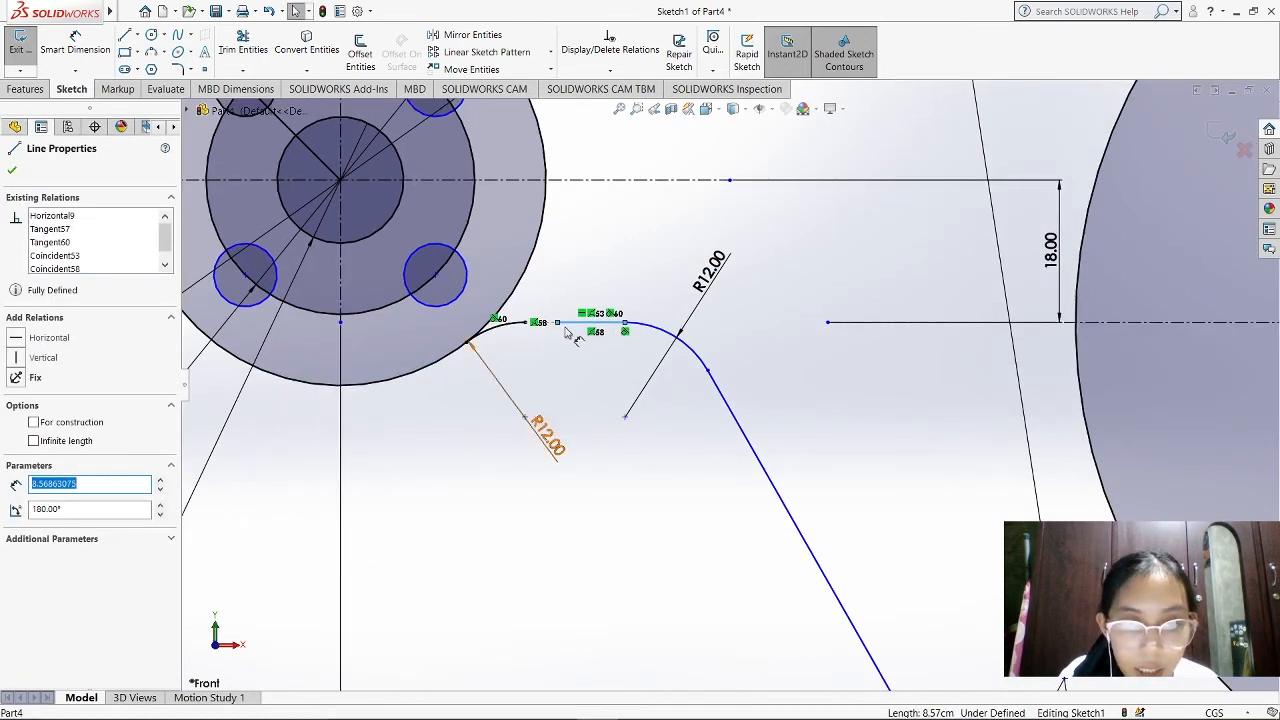
{"action": "left_click", "coordinate": [525, 323]}
{"action": "left_click", "coordinate": [571, 337]}
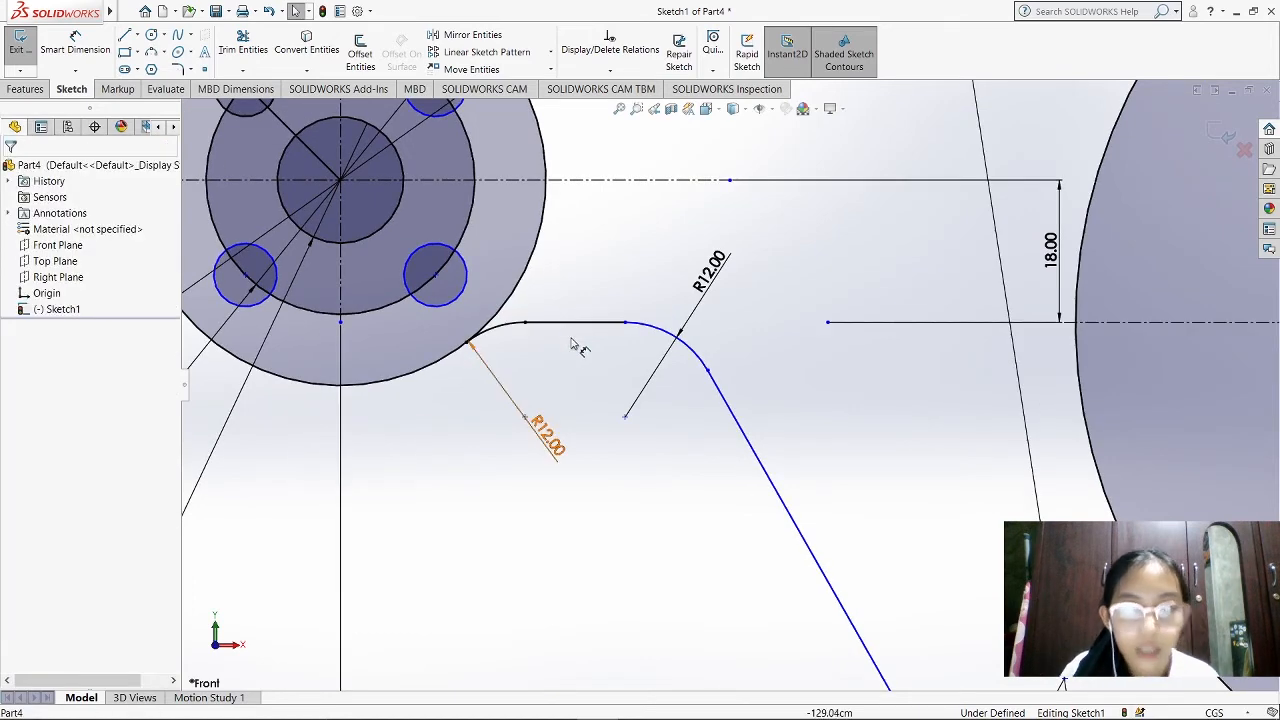
Offset the slanted line, its lower fillet and the 78 cm line 20 cm toward the large disc, and trim the portion inside the disc
{"action": "scroll", "coordinate": [800, 354], "scroll_direction": "up", "scroll_amount": 4}
{"action": "scroll", "coordinate": [988, 489], "scroll_direction": "down", "scroll_amount": 2}
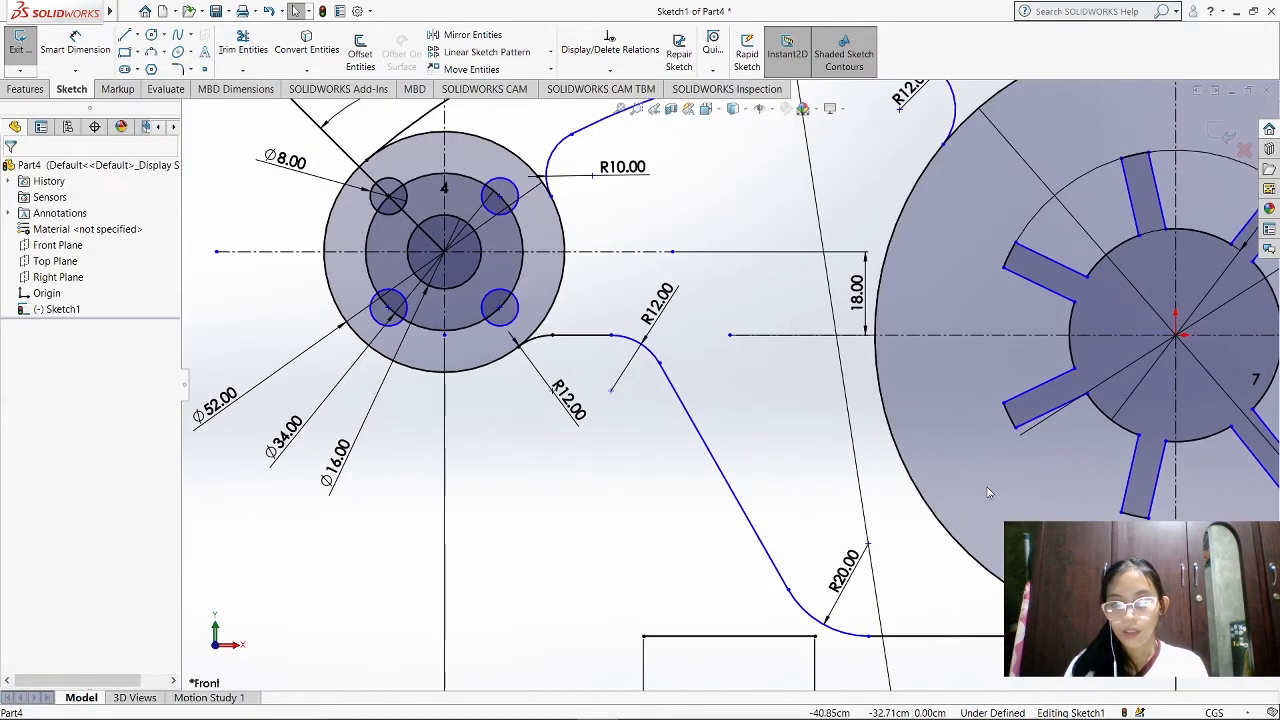
{"action": "scroll", "coordinate": [988, 491], "scroll_direction": "up", "scroll_amount": 1}
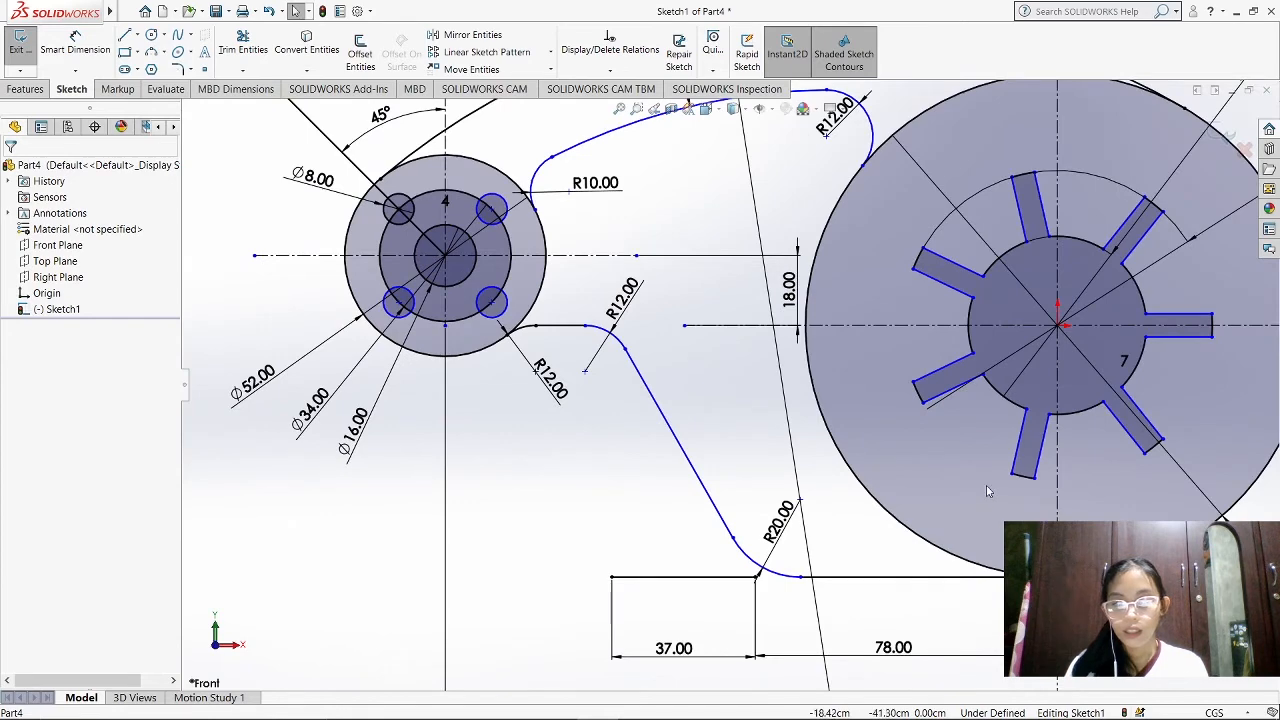
{"action": "scroll", "coordinate": [988, 491], "scroll_direction": "up", "scroll_amount": 1}
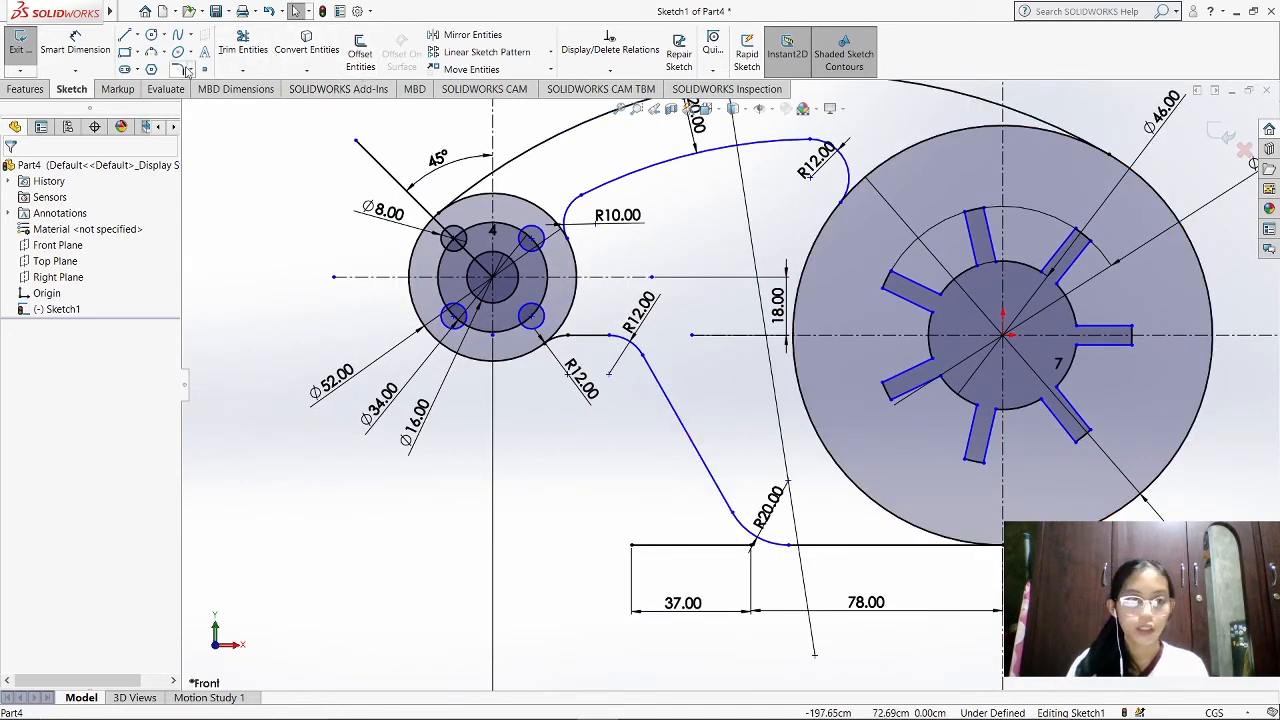
{"action": "left_click", "coordinate": [361, 54]}
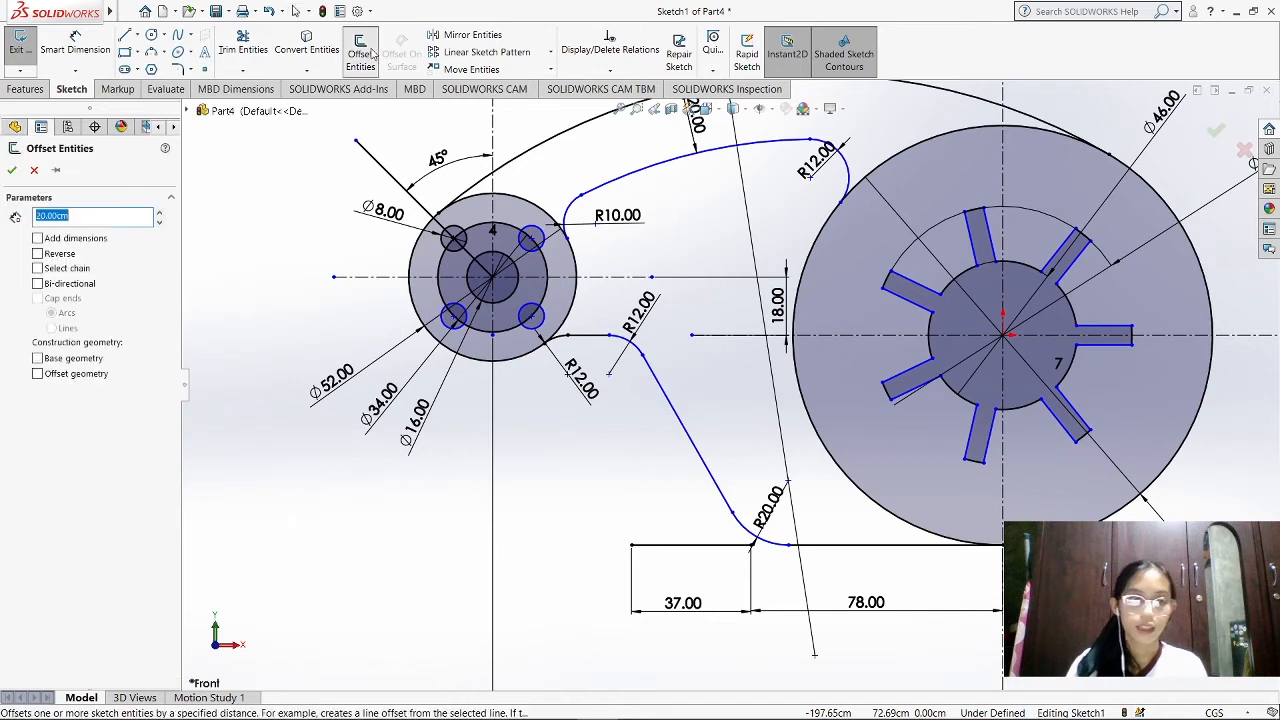
{"action": "left_click", "coordinate": [690, 427]}
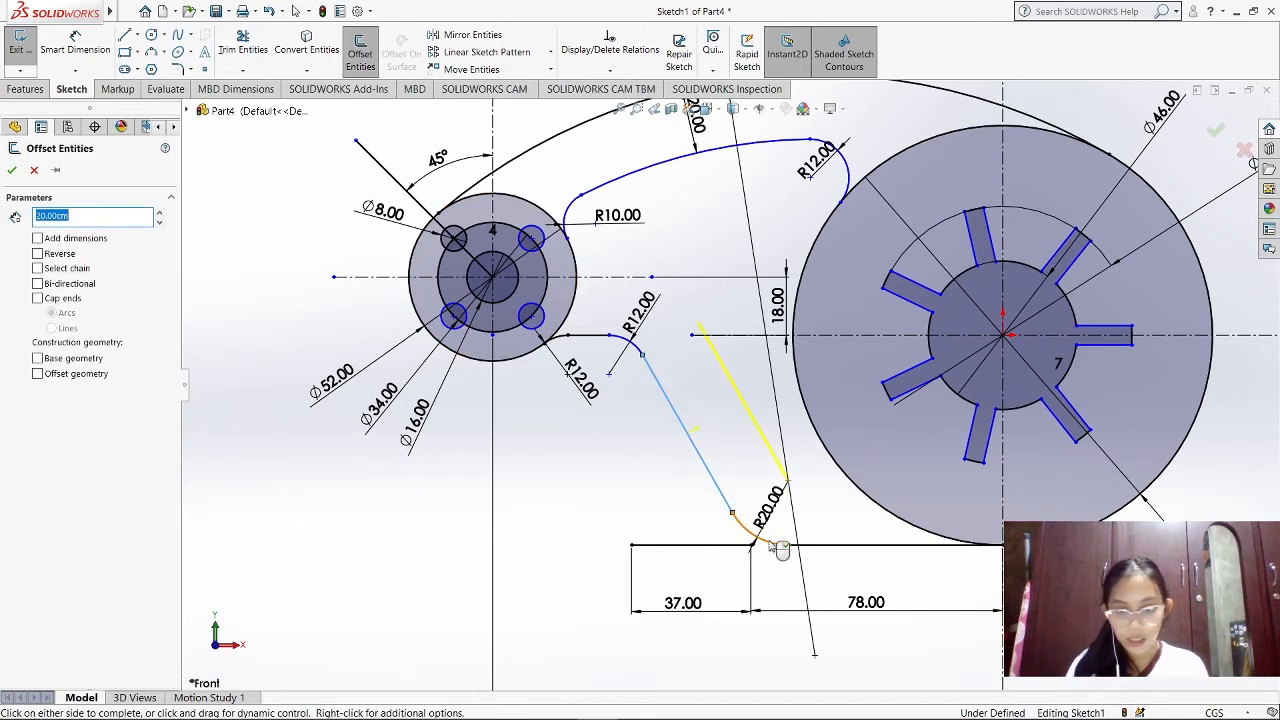
{"action": "left_click", "coordinate": [833, 546]}
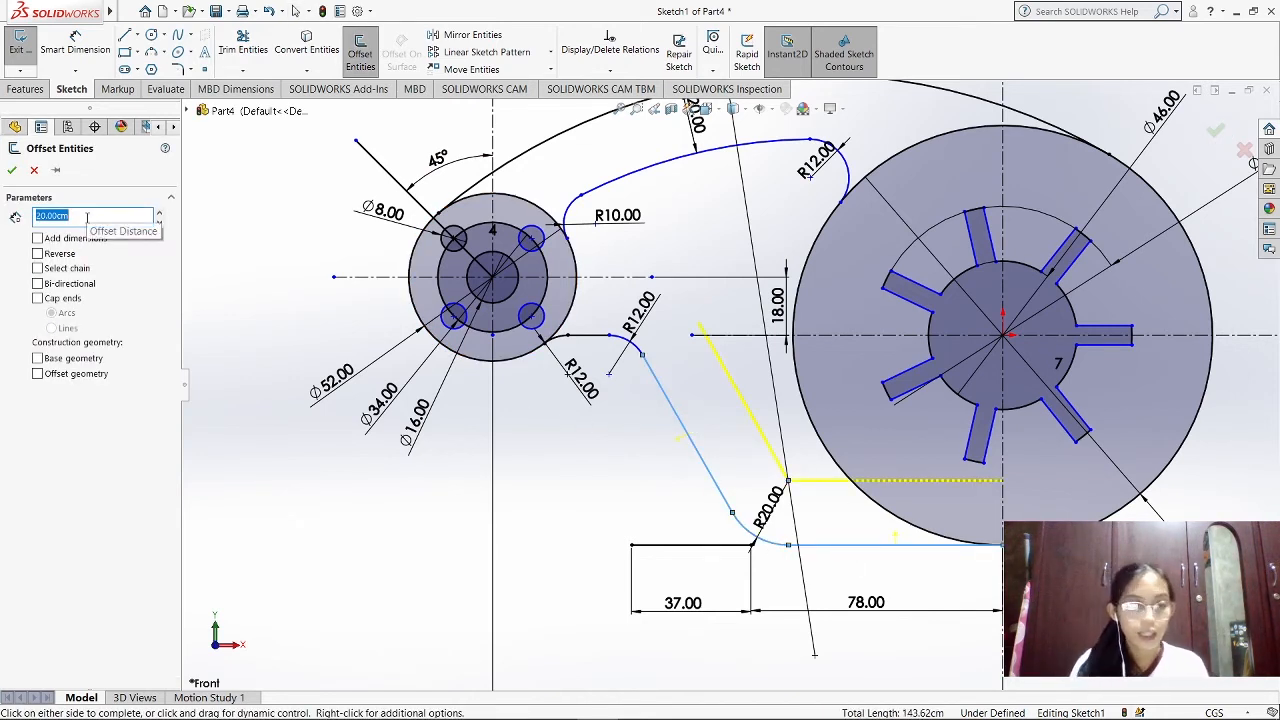
{"action": "left_click", "coordinate": [87, 217]}
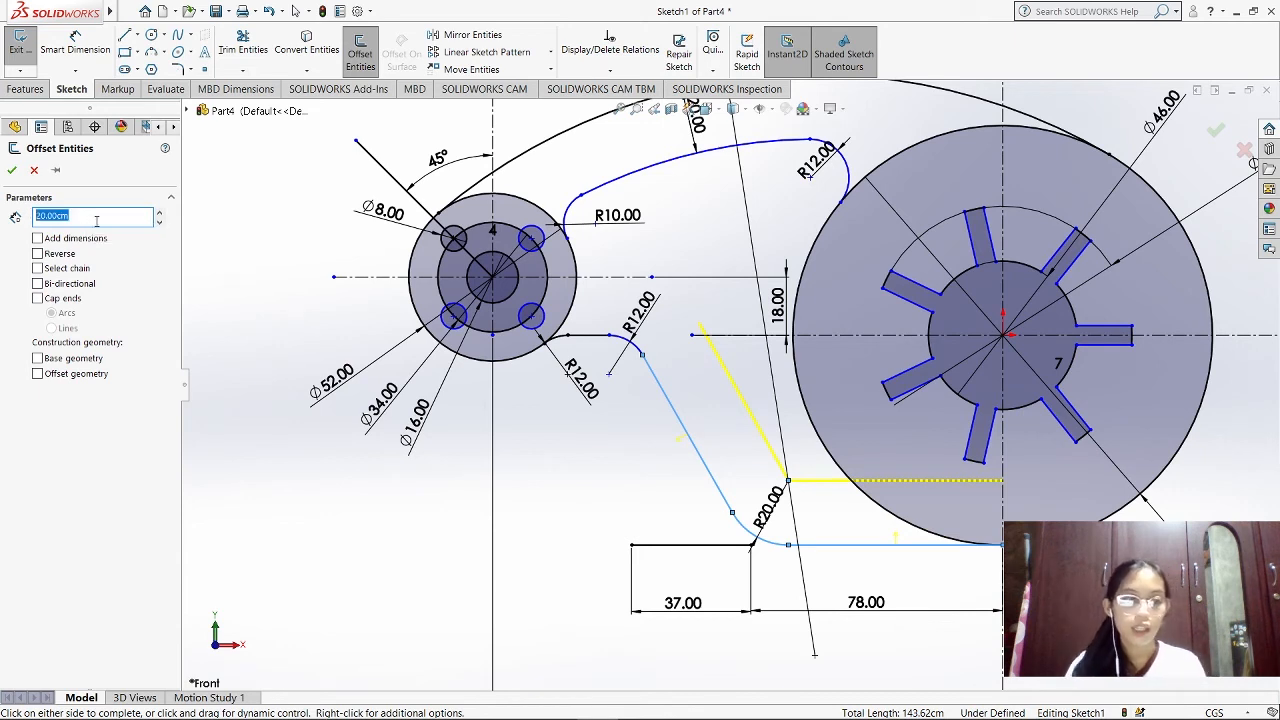
{"action": "left_click", "coordinate": [12, 170]}
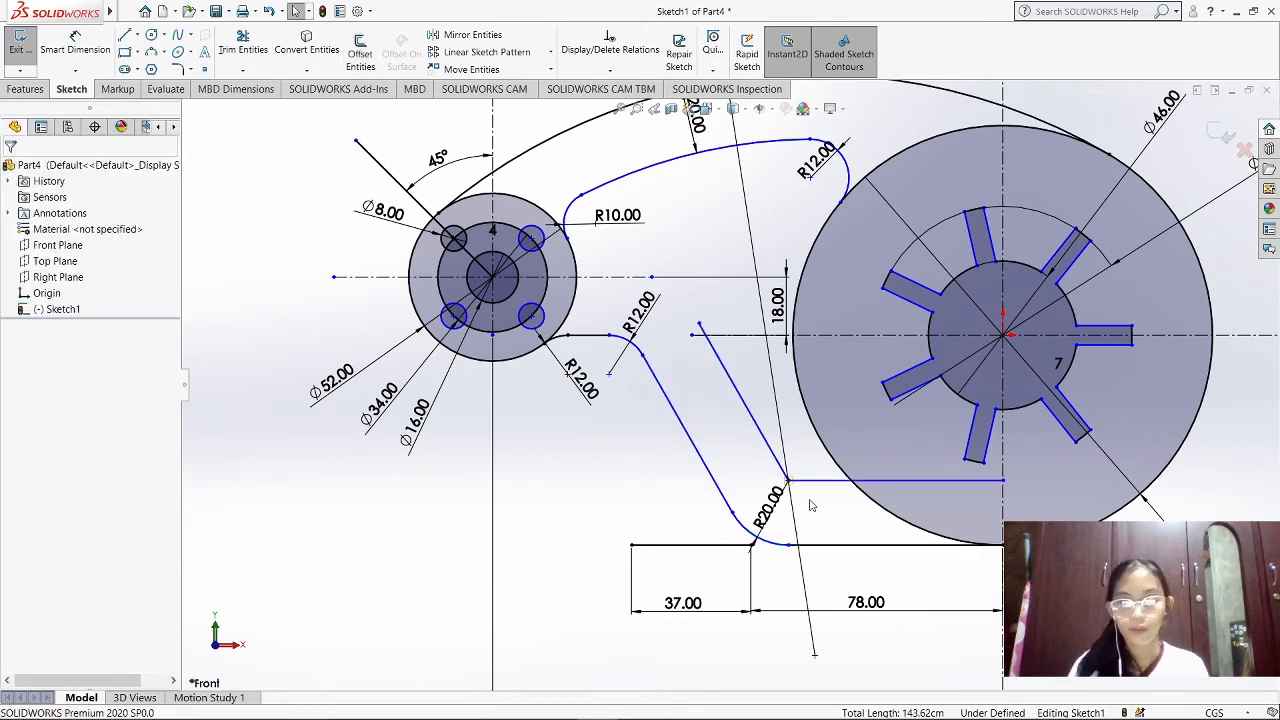
{"action": "left_click", "coordinate": [243, 48]}
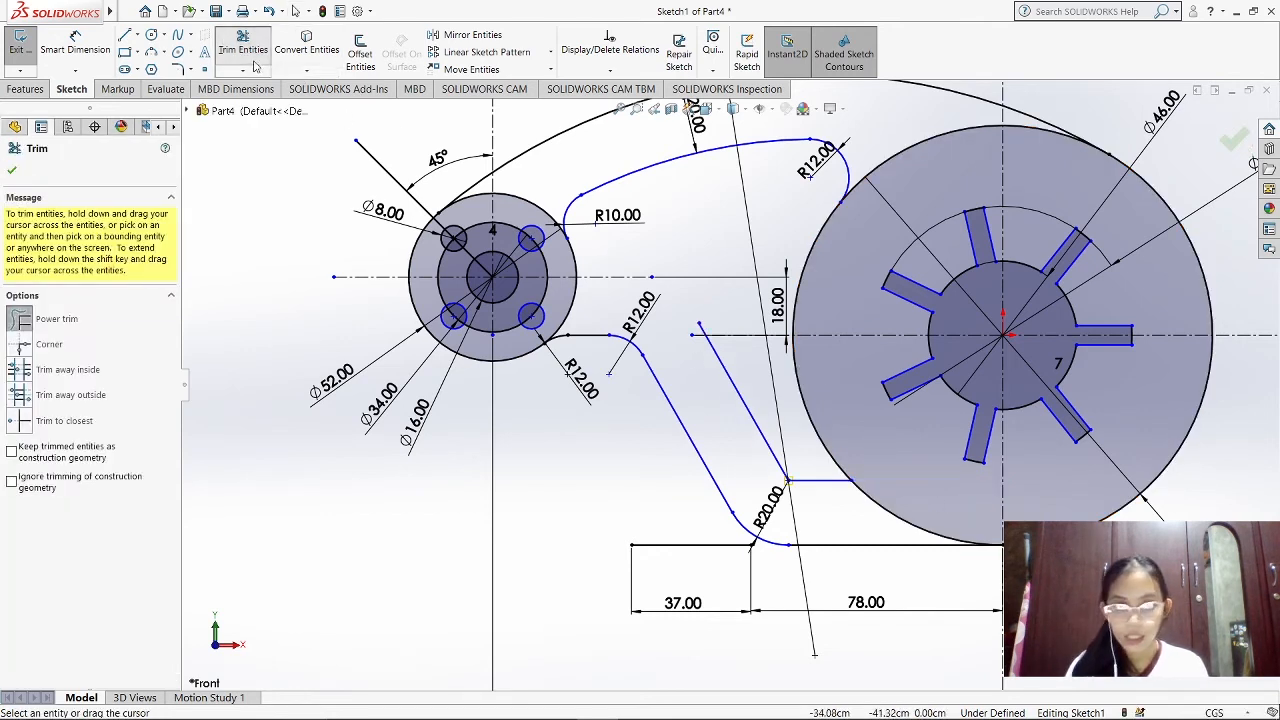
{"action": "key", "text": "Escape"}
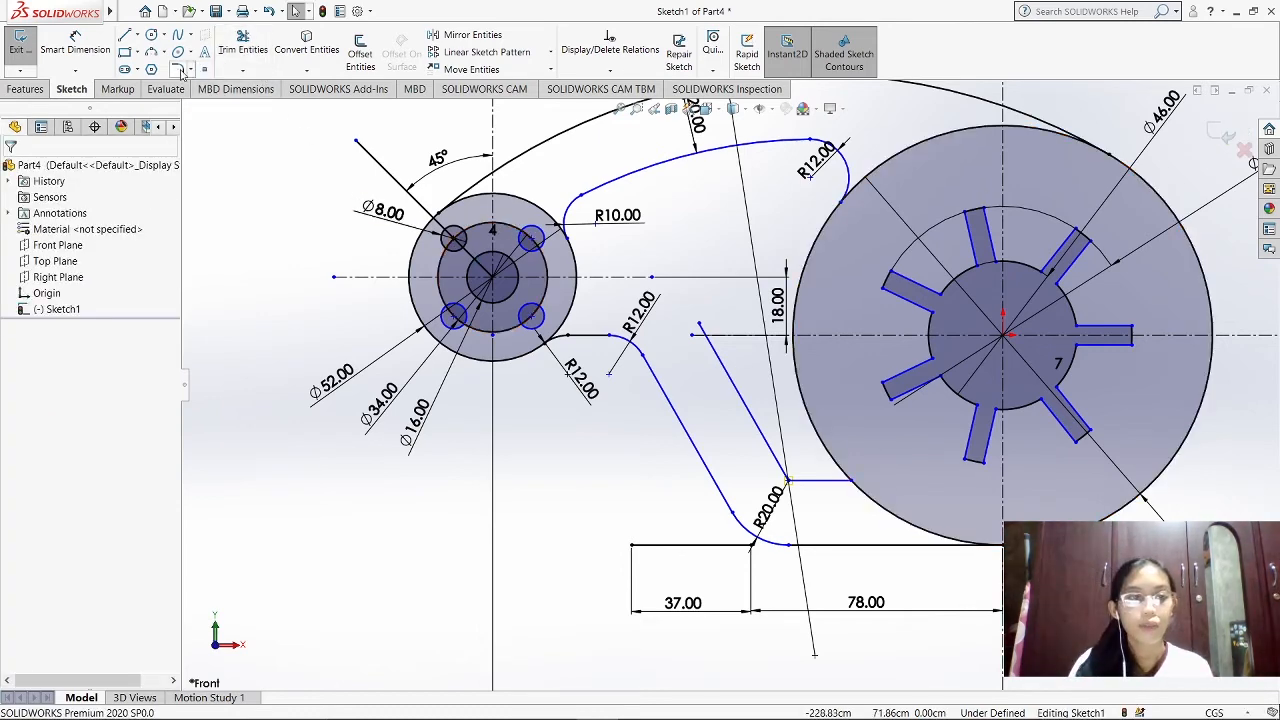
Fillet the corner between the inner slanted line and the short horizontal line at 8 cm, and move its radius label clear of R20
{"action": "left_click", "coordinate": [178, 69]}
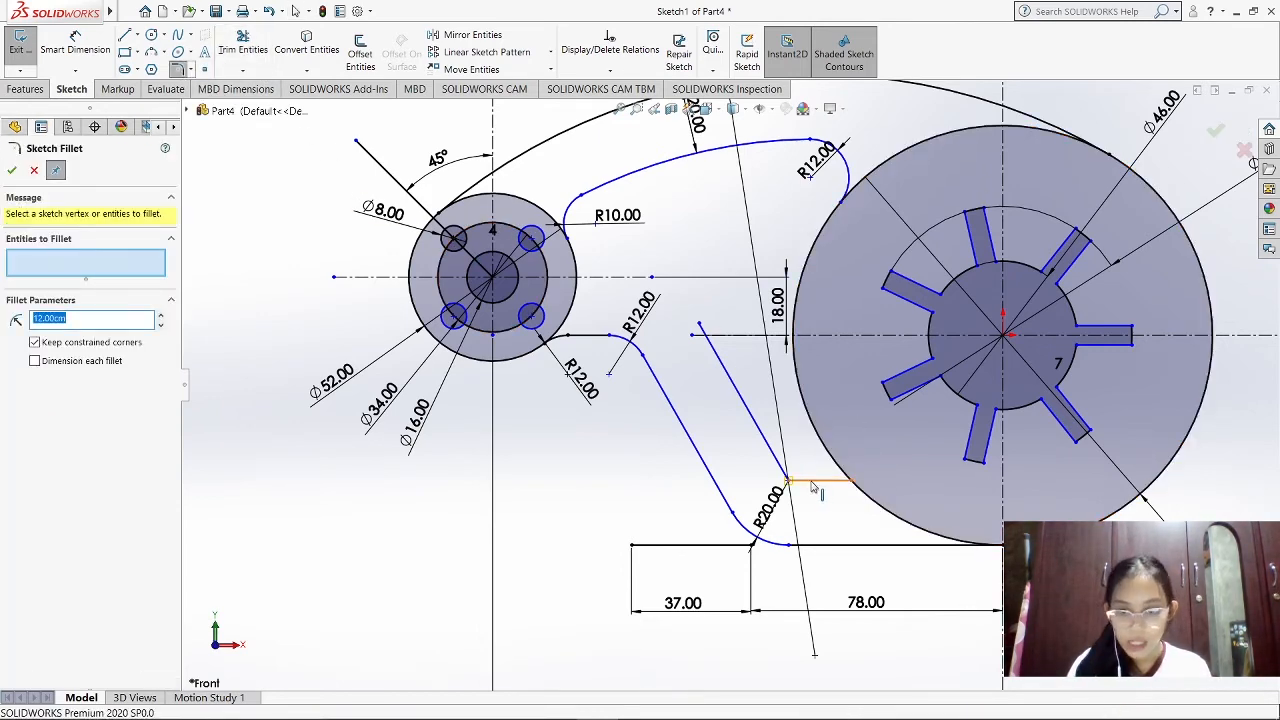
{"action": "left_click", "coordinate": [814, 483]}
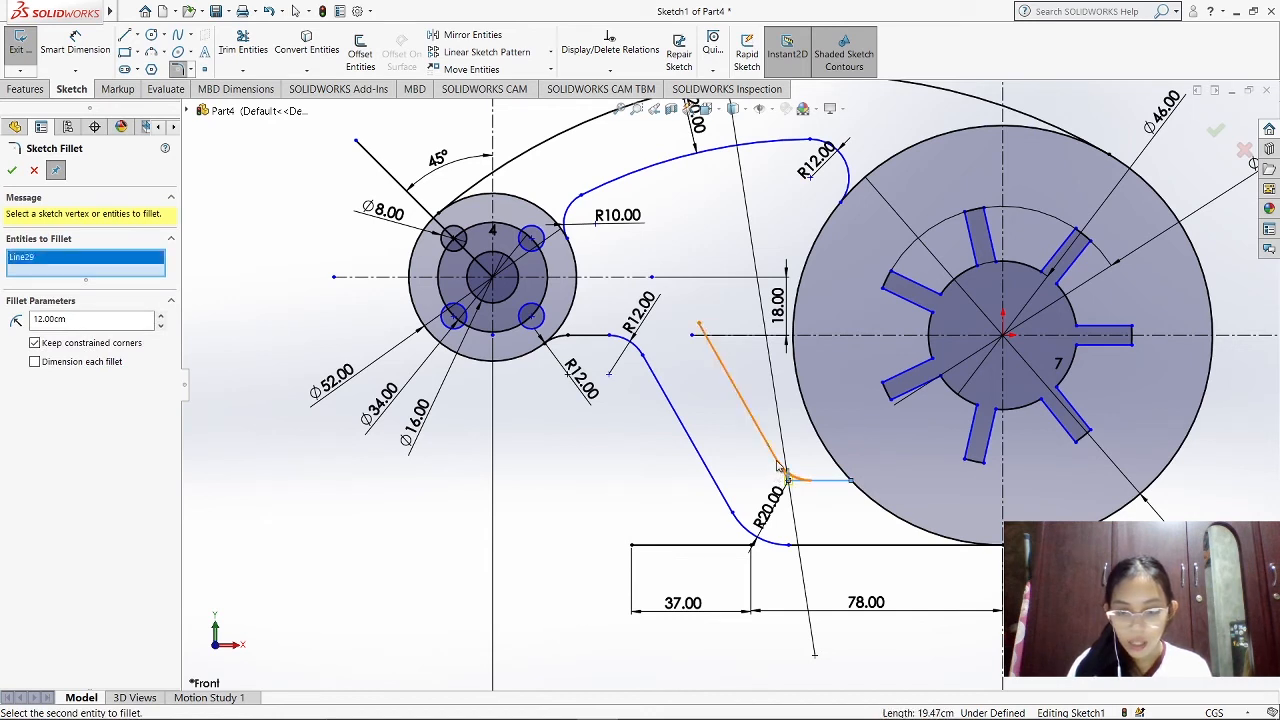
{"action": "left_click", "coordinate": [779, 466]}
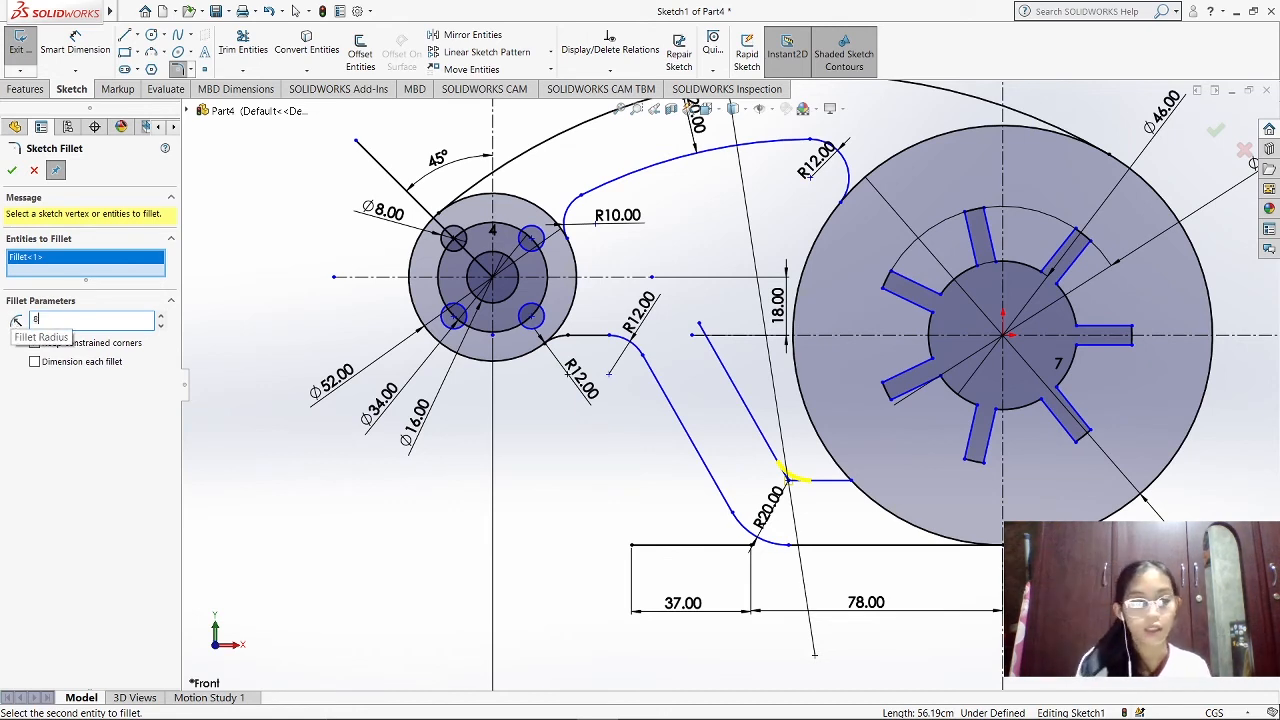
{"action": "left_click", "coordinate": [11, 171]}
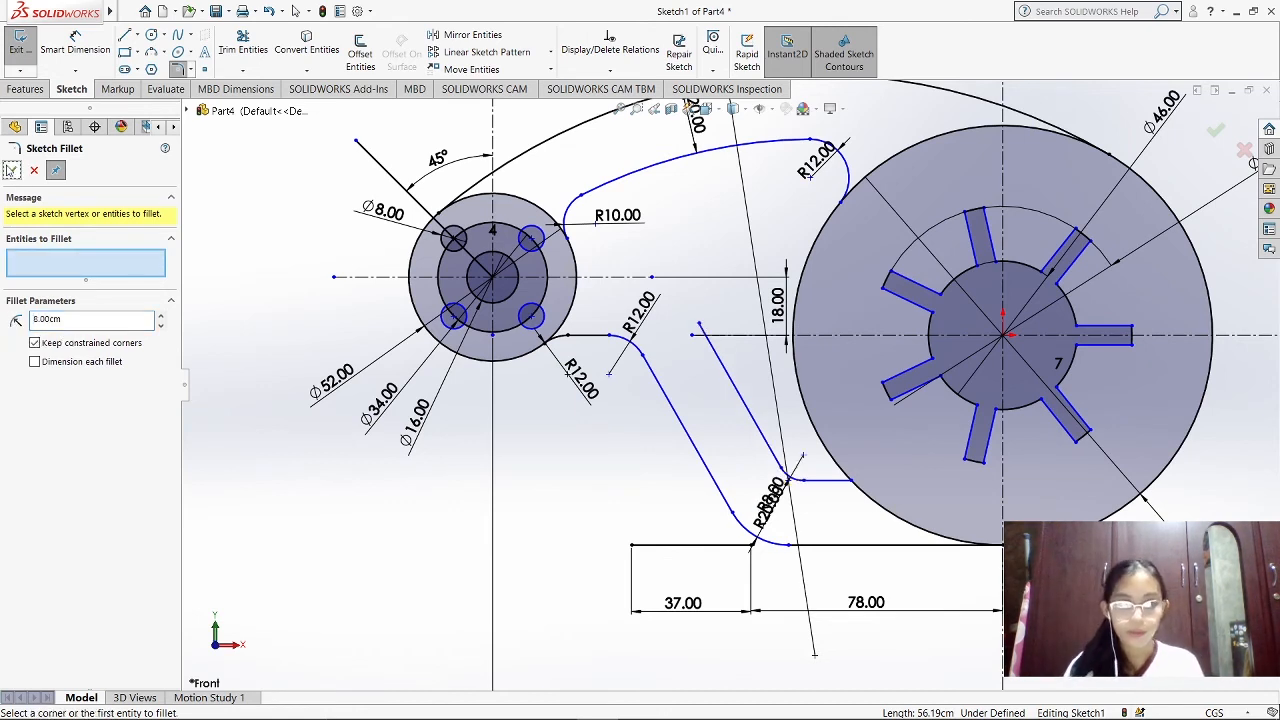
{"action": "left_click", "coordinate": [15, 172]}
{"action": "left_click_drag", "start_coordinate": [771, 493], "coordinate": [801, 441]}
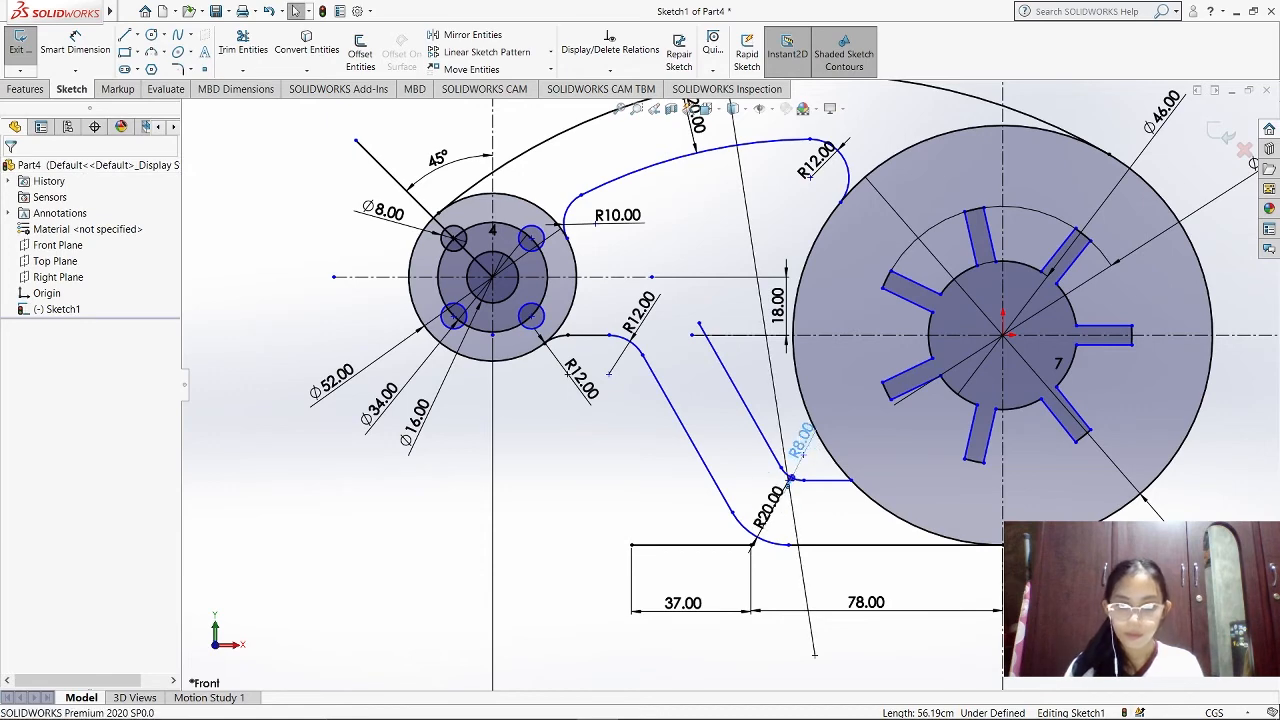
{"action": "left_click", "coordinate": [870, 503]}
Sketch a three-point arc of about 4.3 cm radius from the large disc's edge to the short horizontal line
{"action": "scroll", "coordinate": [872, 500], "scroll_direction": "down", "scroll_amount": 2}
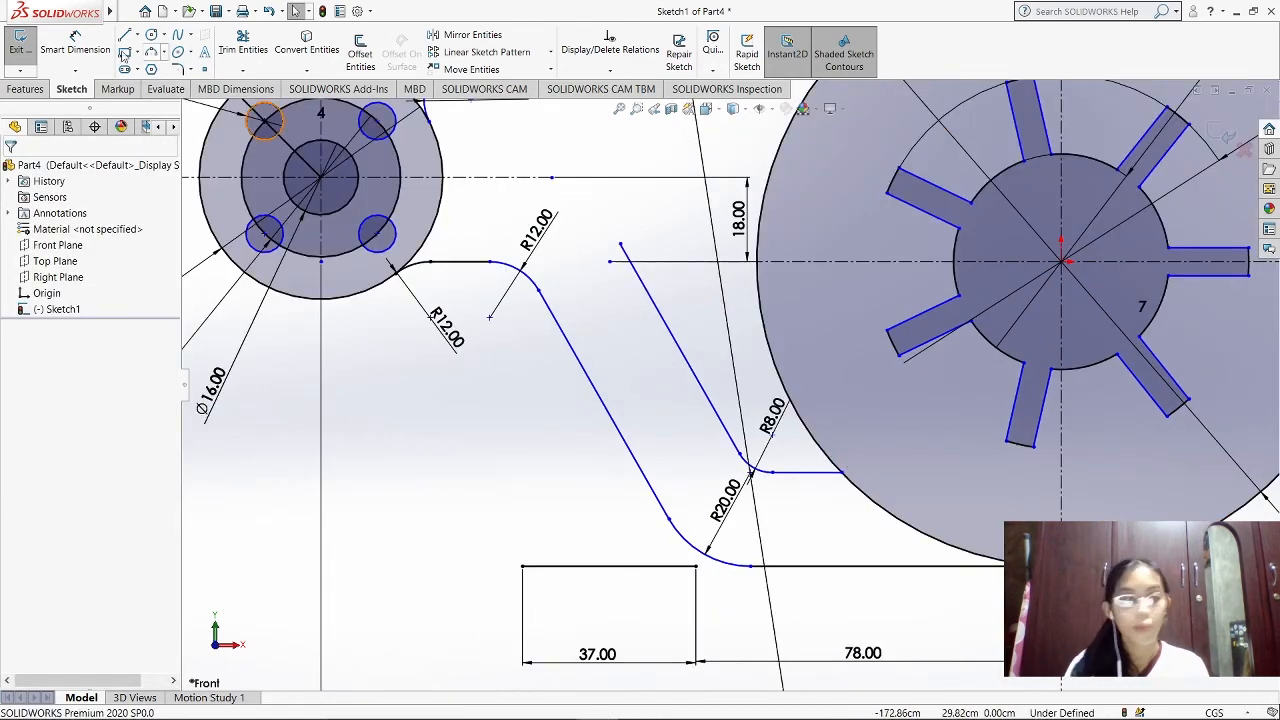
{"action": "left_click", "coordinate": [165, 53]}
{"action": "left_click", "coordinate": [255, 103]}
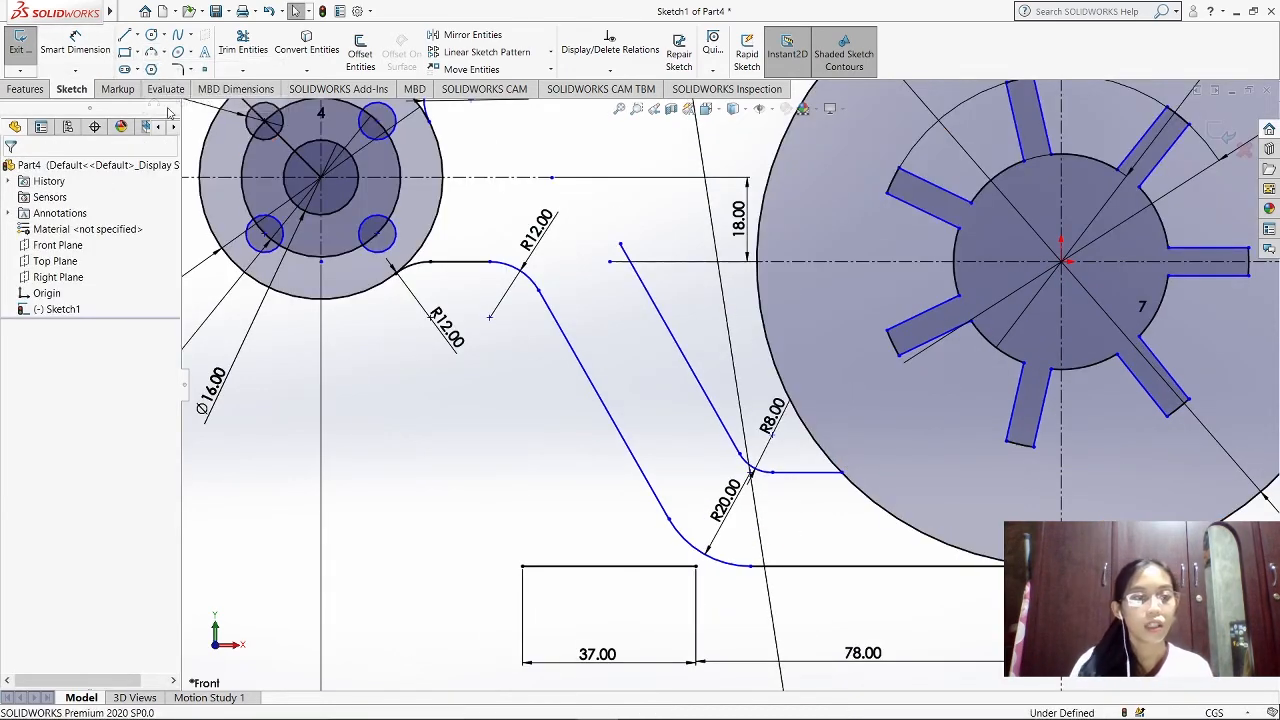
{"action": "left_click", "coordinate": [818, 446]}
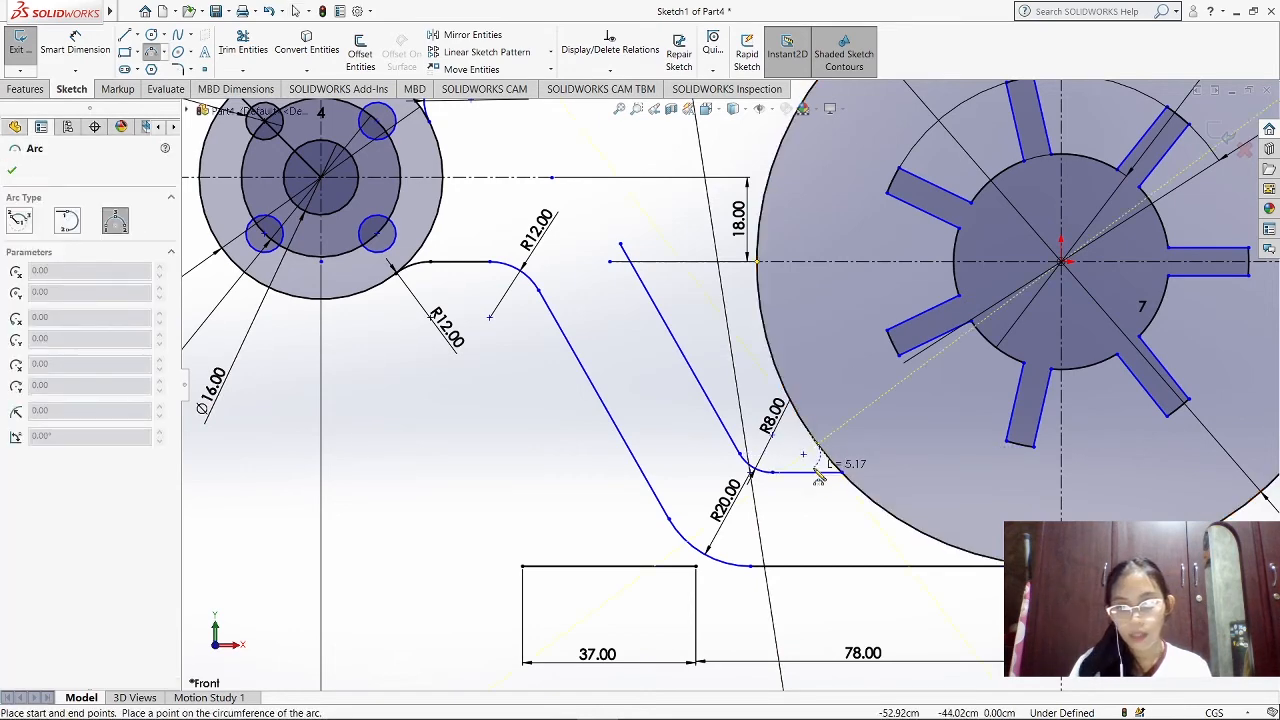
{"action": "left_click", "coordinate": [817, 473]}
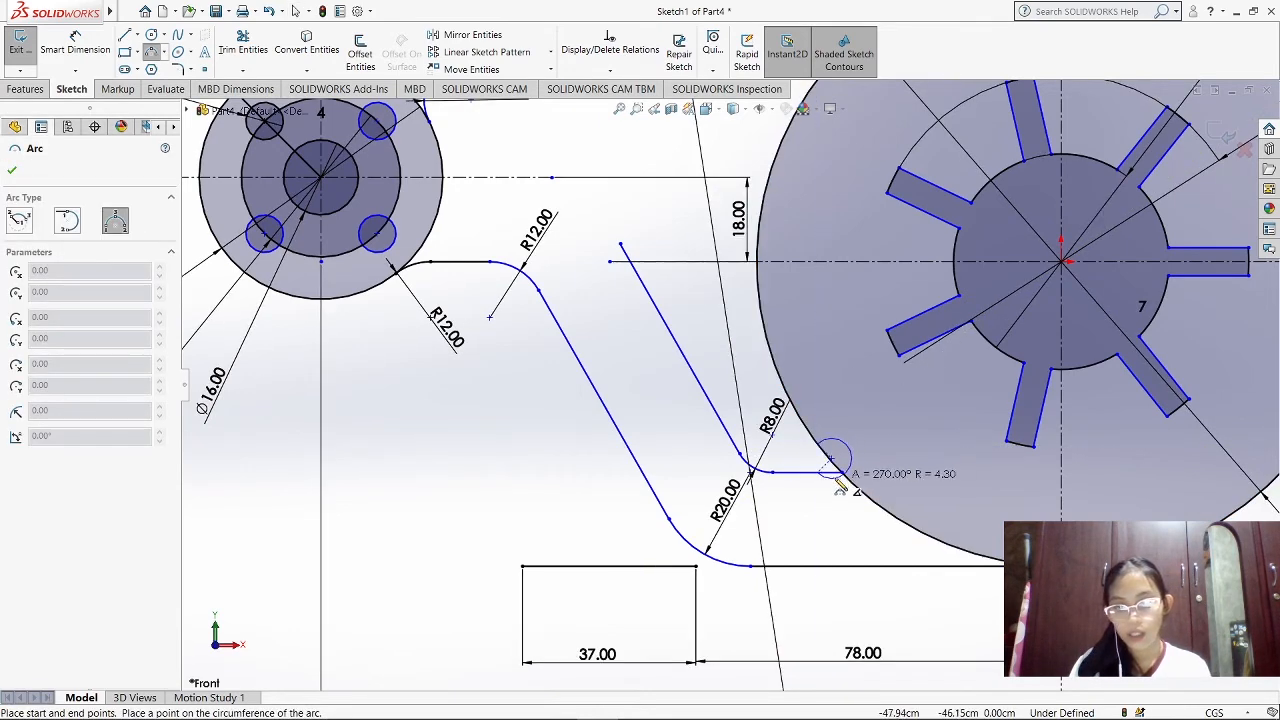
{"action": "left_click", "coordinate": [825, 480]}
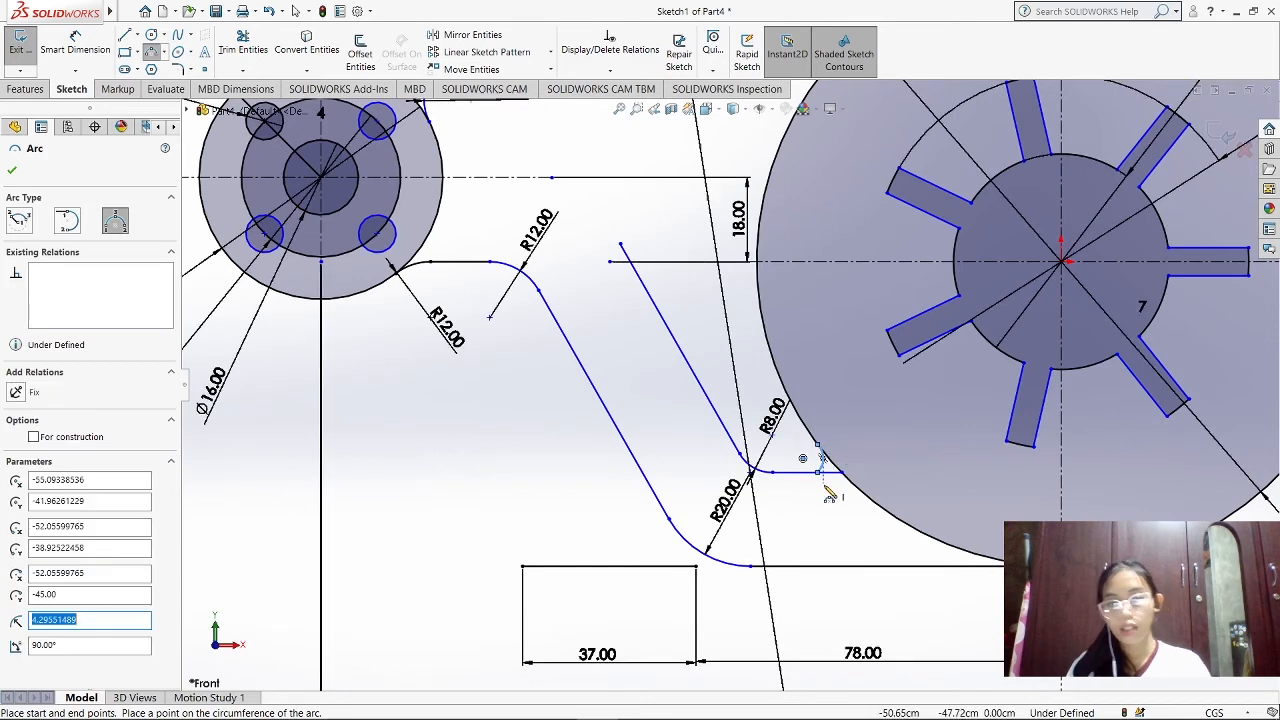
Dimension the small arc beside the large disc with a 5 cm radius and place the label below the horizontal line
{"action": "left_click", "coordinate": [75, 45]}
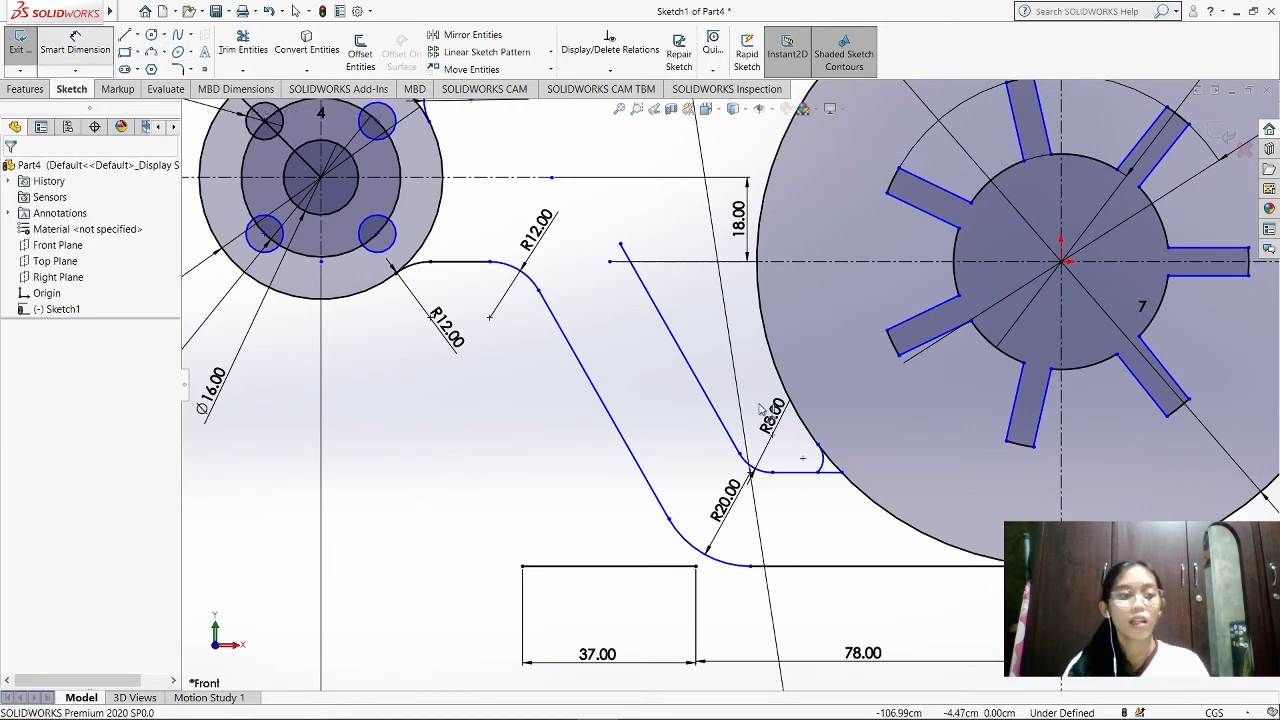
{"action": "left_click", "coordinate": [826, 466]}
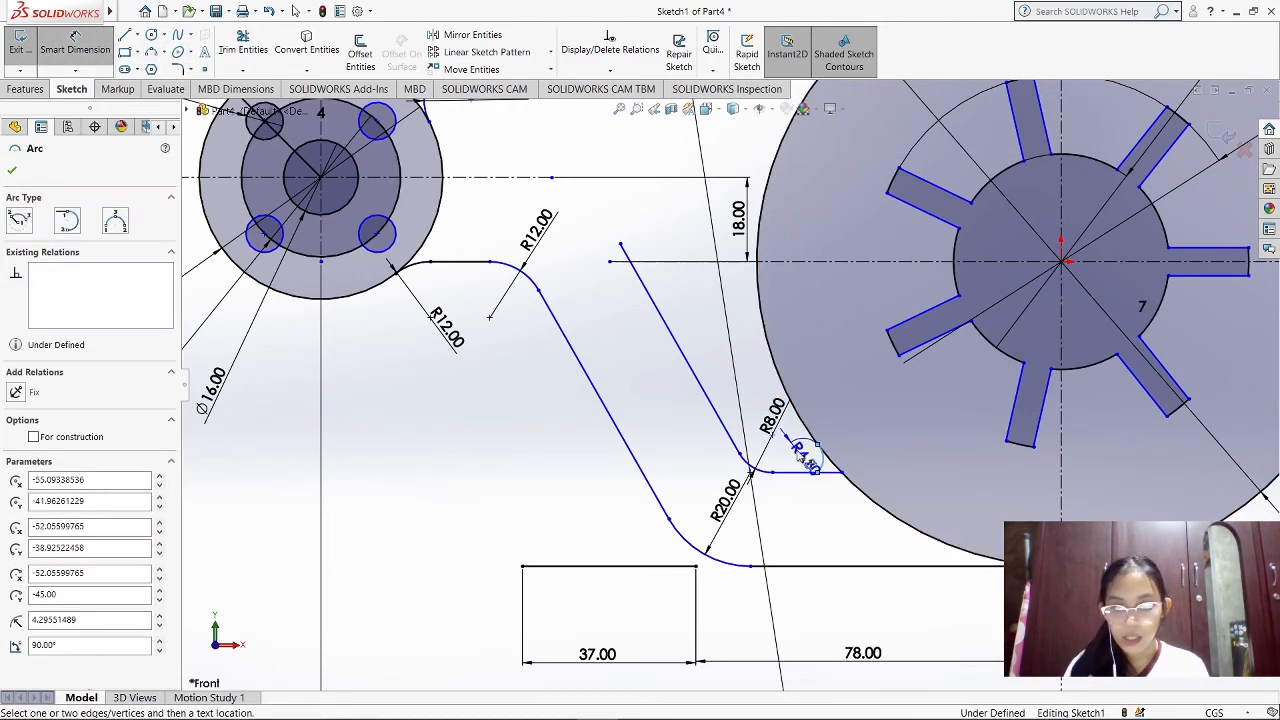
{"action": "left_click", "coordinate": [800, 455]}
{"action": "type", "text": "5"}
{"action": "key", "text": "Return"}
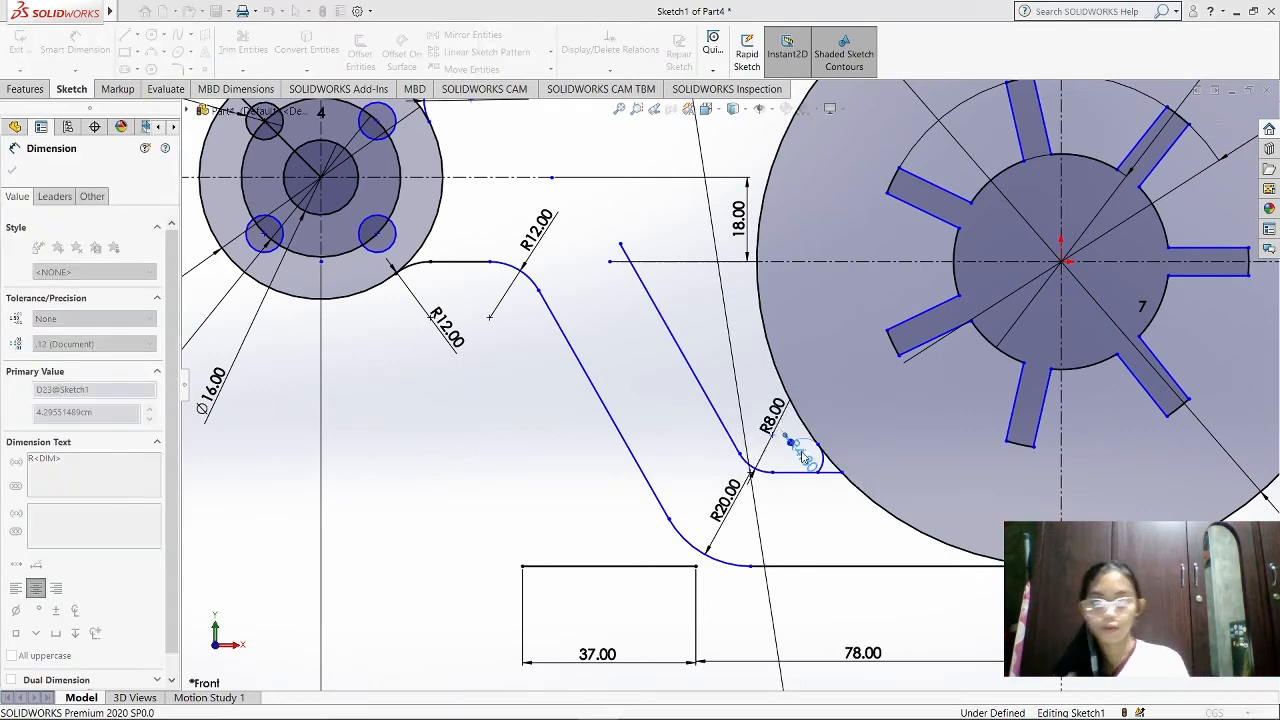
{"action": "left_click_drag", "start_coordinate": [797, 454], "coordinate": [843, 526]}
{"action": "key", "text": "Escape"}
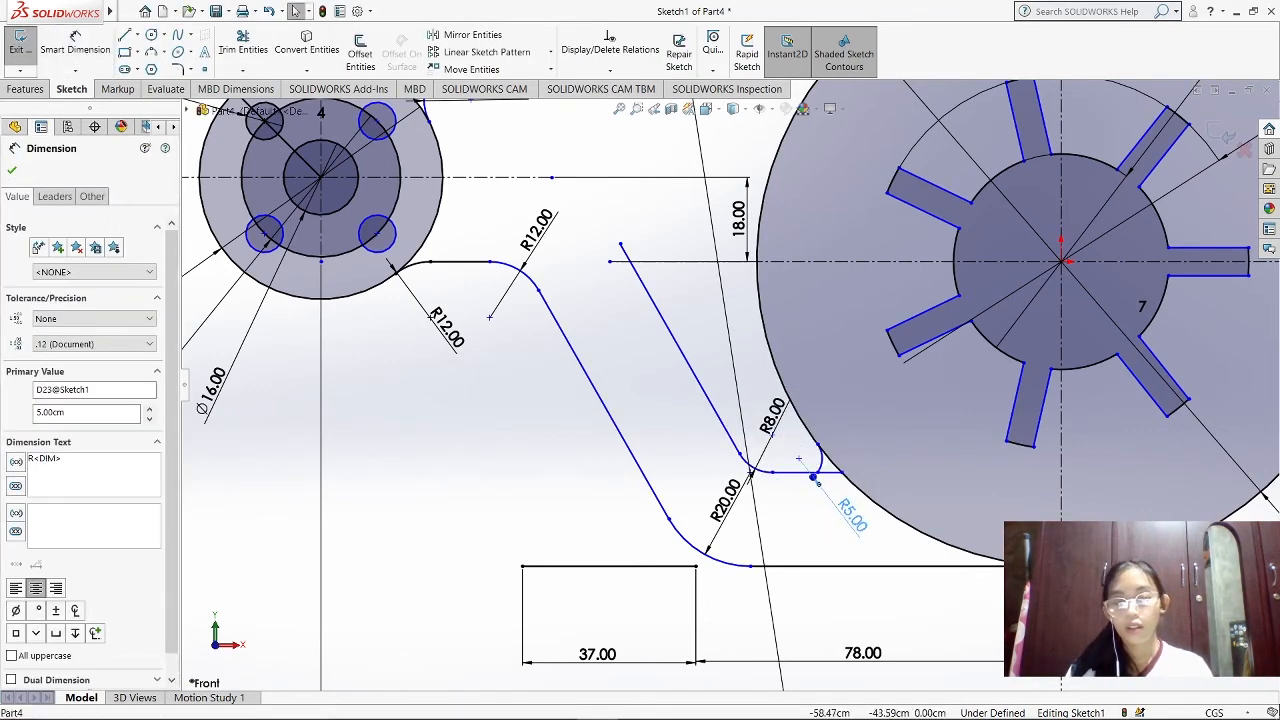
{"action": "left_click", "coordinate": [610, 70]}
{"action": "left_click", "coordinate": [620, 114]}
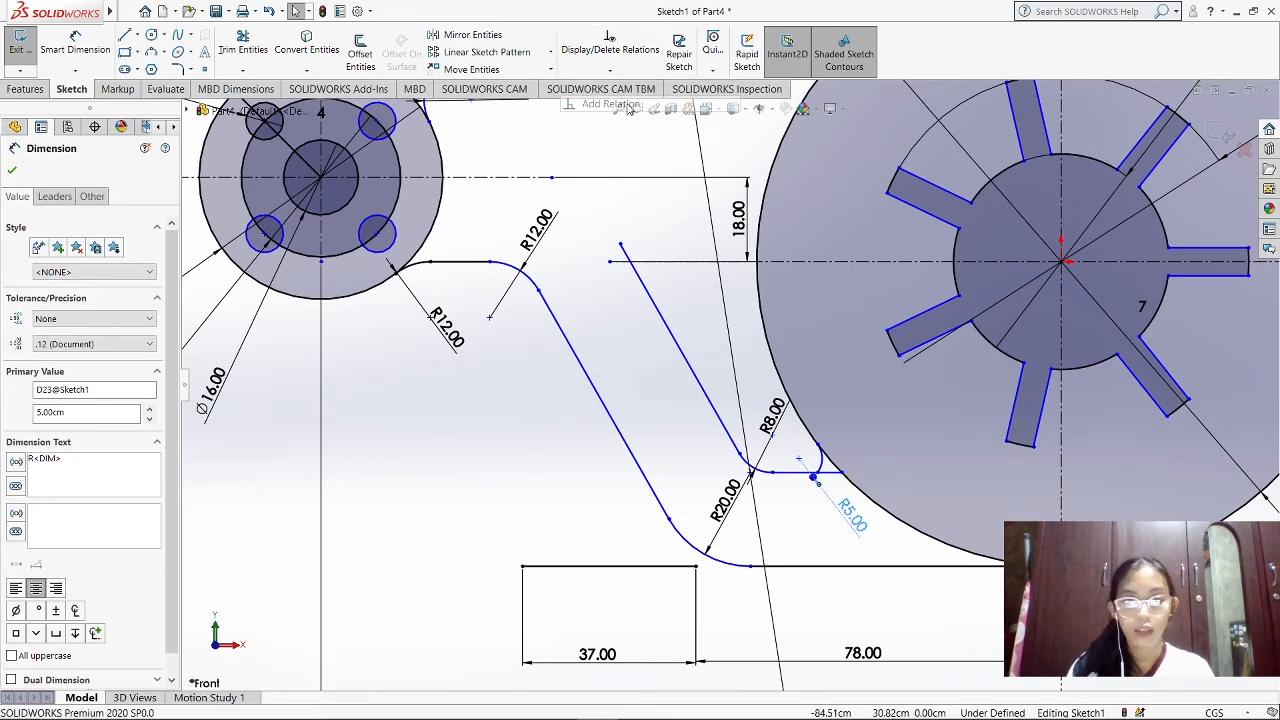
{"action": "left_click", "coordinate": [821, 452]}
{"action": "left_click", "coordinate": [814, 440]}
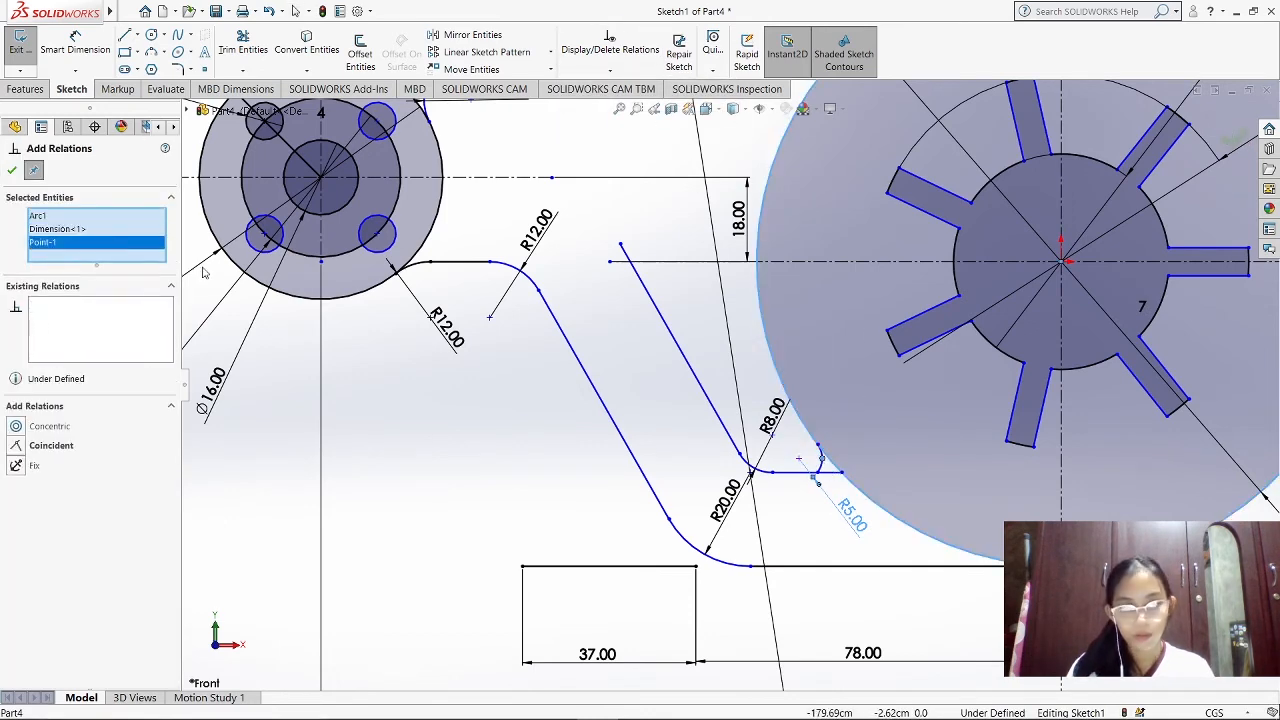
{"action": "left_click", "coordinate": [96, 229]}
{"action": "key", "text": "Escape"}
Add a tangent relation between the 5 cm arc and the large disc's outer circle
{"action": "left_click", "coordinate": [610, 70]}
{"action": "left_click", "coordinate": [620, 110]}
{"action": "left_click", "coordinate": [822, 452]}
{"action": "left_click", "coordinate": [814, 438]}
{"action": "left_click", "coordinate": [96, 431]}
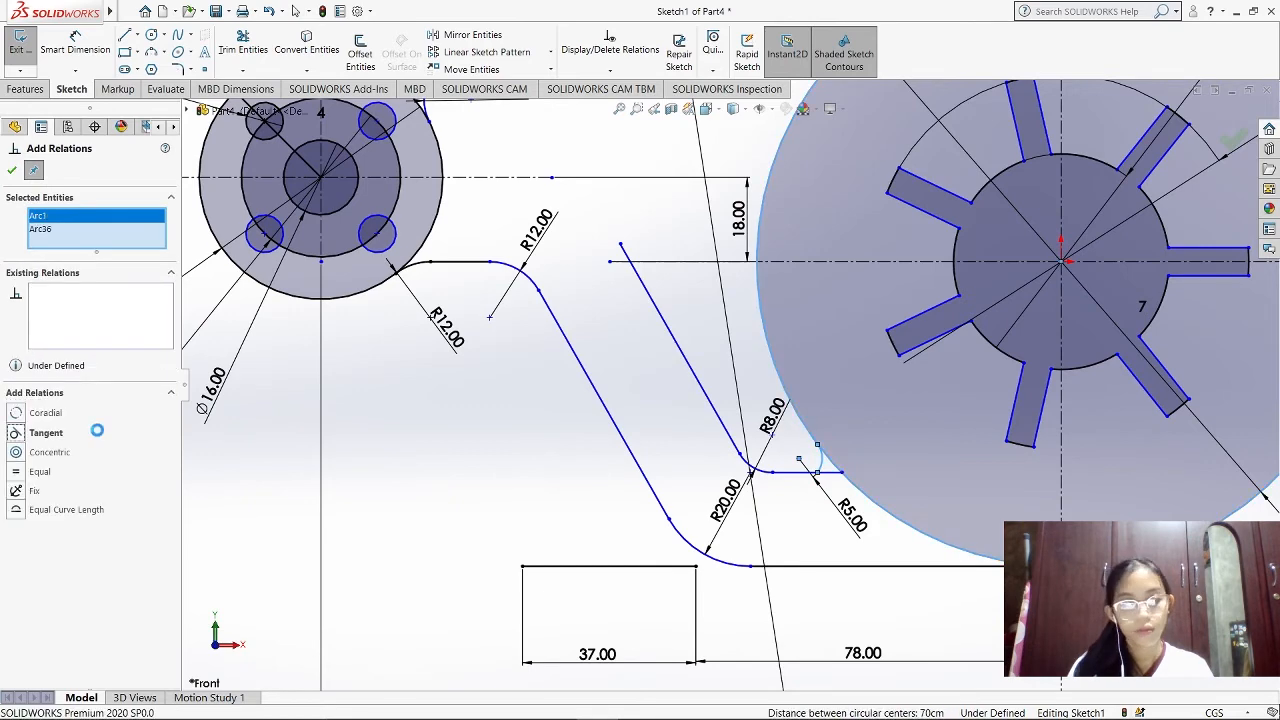
{"action": "left_click", "coordinate": [14, 181]}
{"action": "left_click", "coordinate": [620, 71]}
{"action": "left_click", "coordinate": [617, 104]}
{"action": "left_click", "coordinate": [831, 472]}
{"action": "key", "text": "Escape"}
Add a tangent relation between the 5 cm arc beside the large disc and the short horizontal line
{"action": "left_click", "coordinate": [612, 71]}
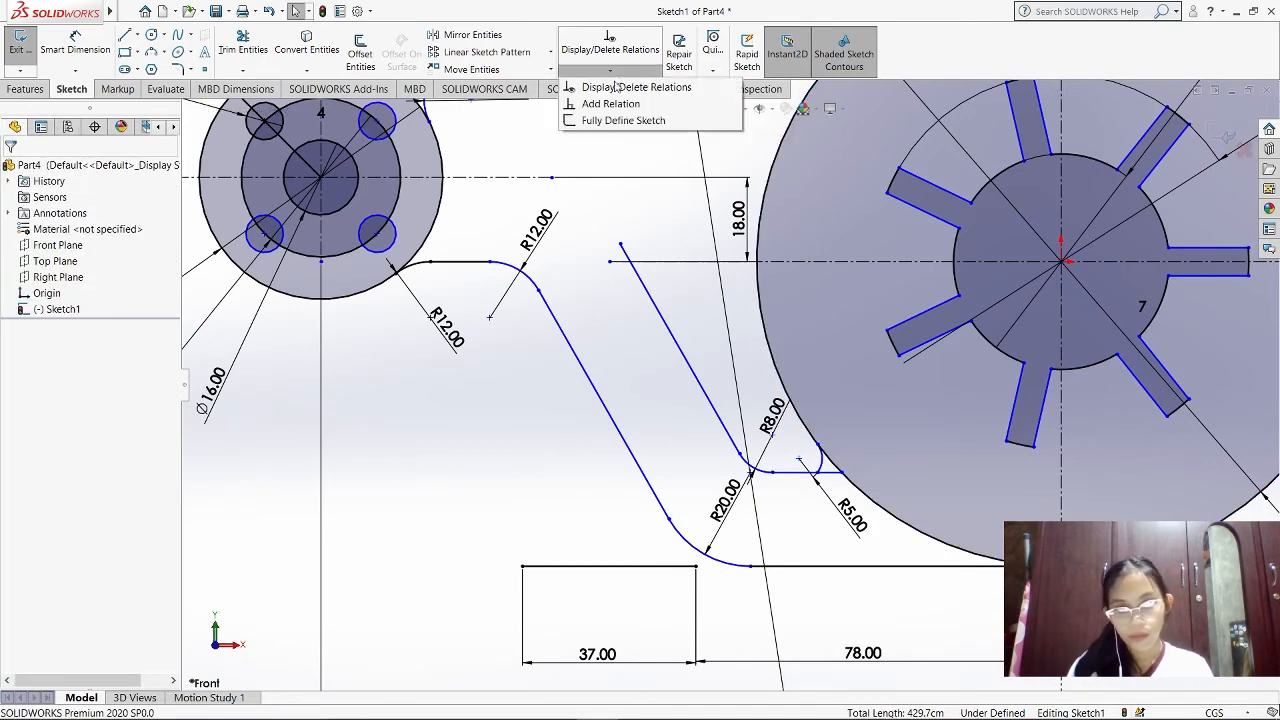
{"action": "left_click", "coordinate": [613, 104]}
{"action": "left_click", "coordinate": [822, 466]}
{"action": "left_click", "coordinate": [831, 472]}
{"action": "left_click", "coordinate": [48, 412]}
{"action": "left_click", "coordinate": [12, 170]}
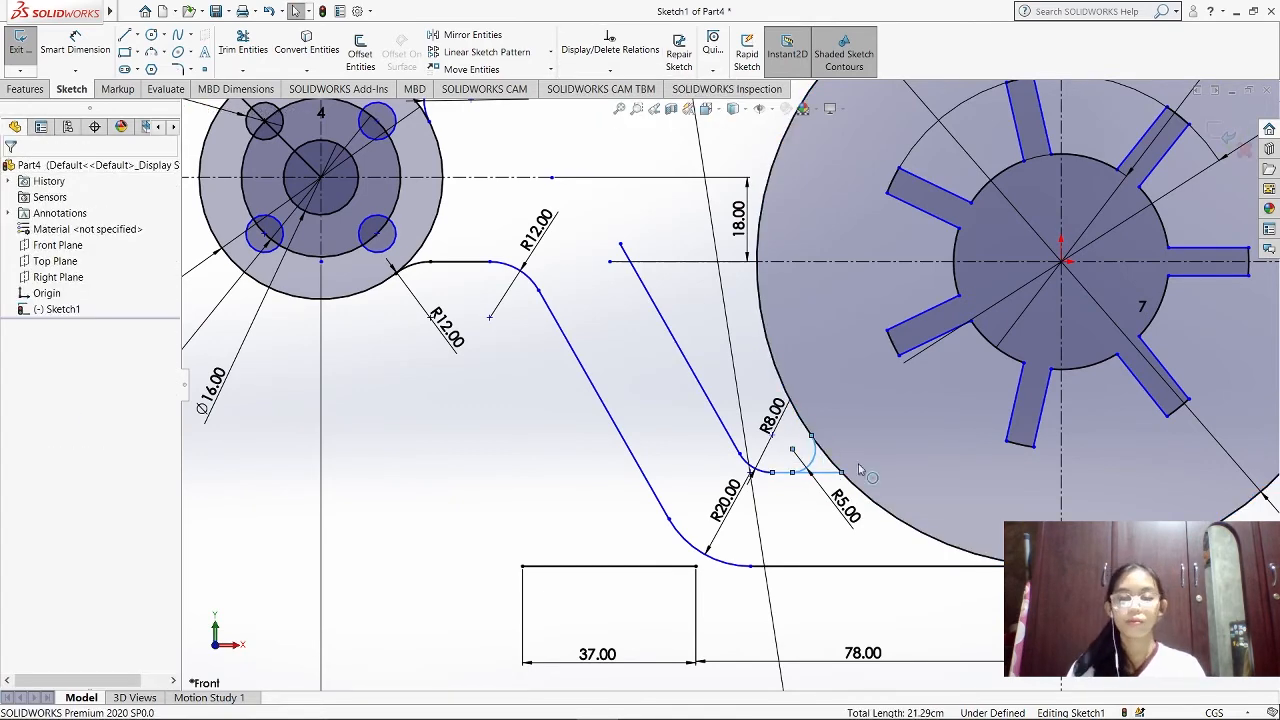
Trim the part of the short horizontal line that extends past the 5 cm arc toward the large disc
{"action": "left_click", "coordinate": [240, 48]}
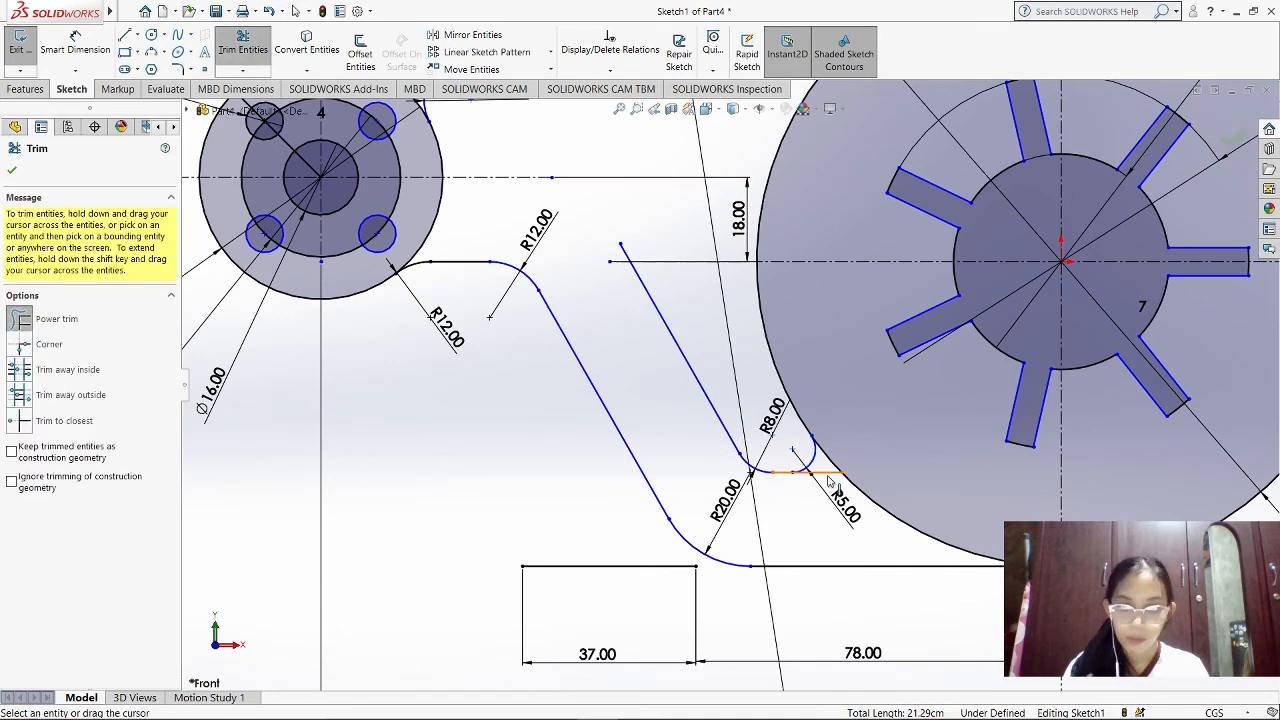
{"action": "scroll", "coordinate": [812, 480], "scroll_direction": "down", "scroll_amount": 4}
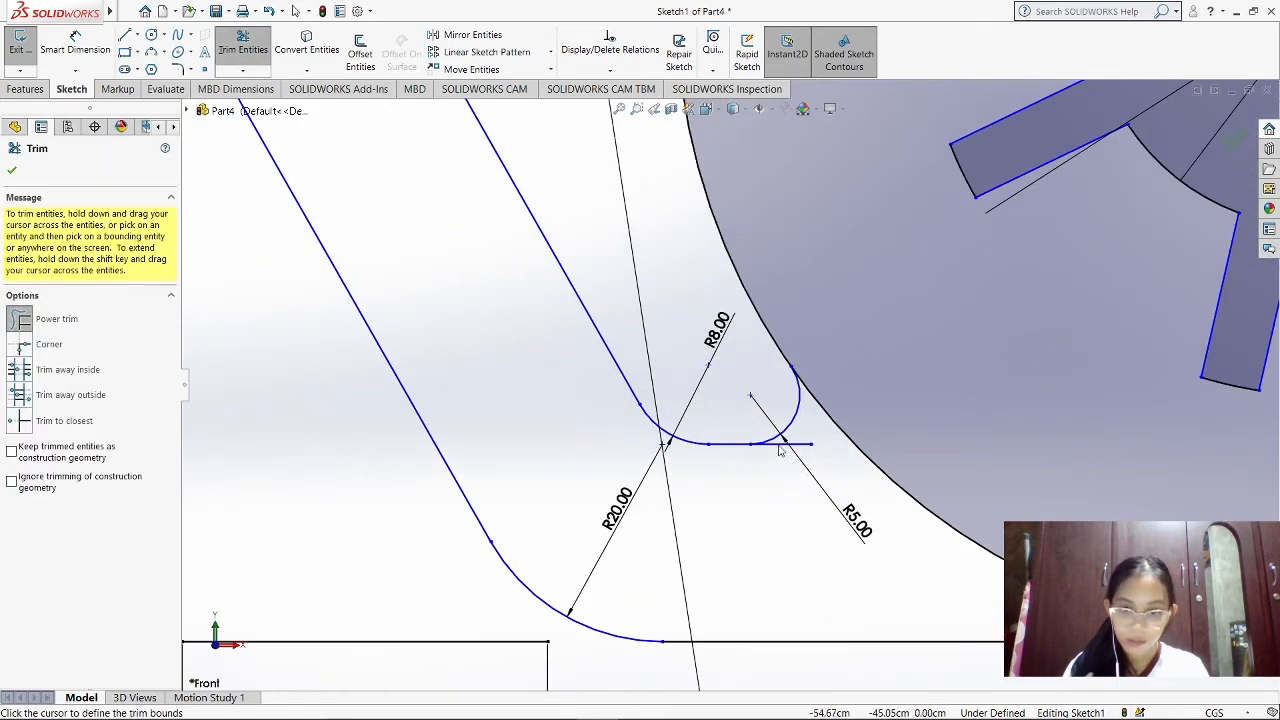
{"action": "left_click_drag", "start_coordinate": [778, 443], "coordinate": [786, 464]}
{"action": "key", "text": "Escape"}
Extend the inner slanted line with a line of about 16 cm to the small disc's centerline, continuing about 22.8 cm horizontally toward the disc
{"action": "scroll", "coordinate": [789, 458], "scroll_direction": "up", "scroll_amount": 5}
{"action": "scroll", "coordinate": [627, 267], "scroll_direction": "down", "scroll_amount": 5}
{"action": "left_click", "coordinate": [780, 415]}
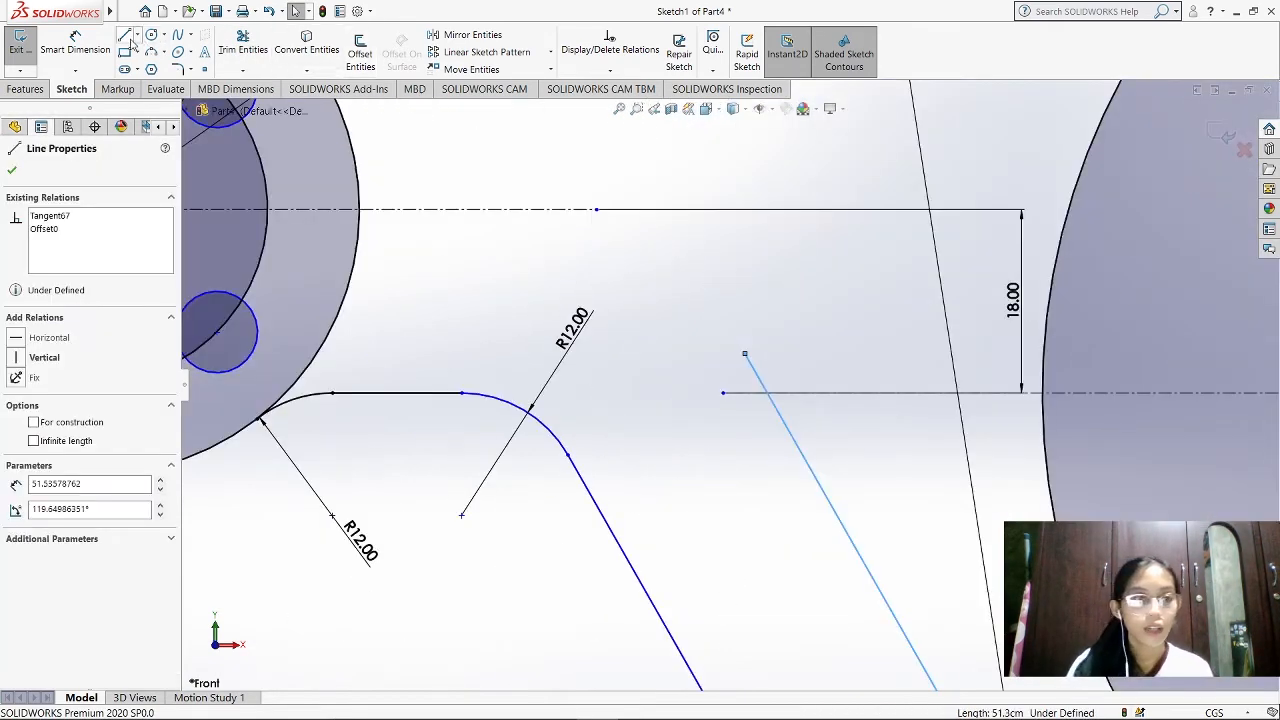
{"action": "left_click", "coordinate": [744, 353]}
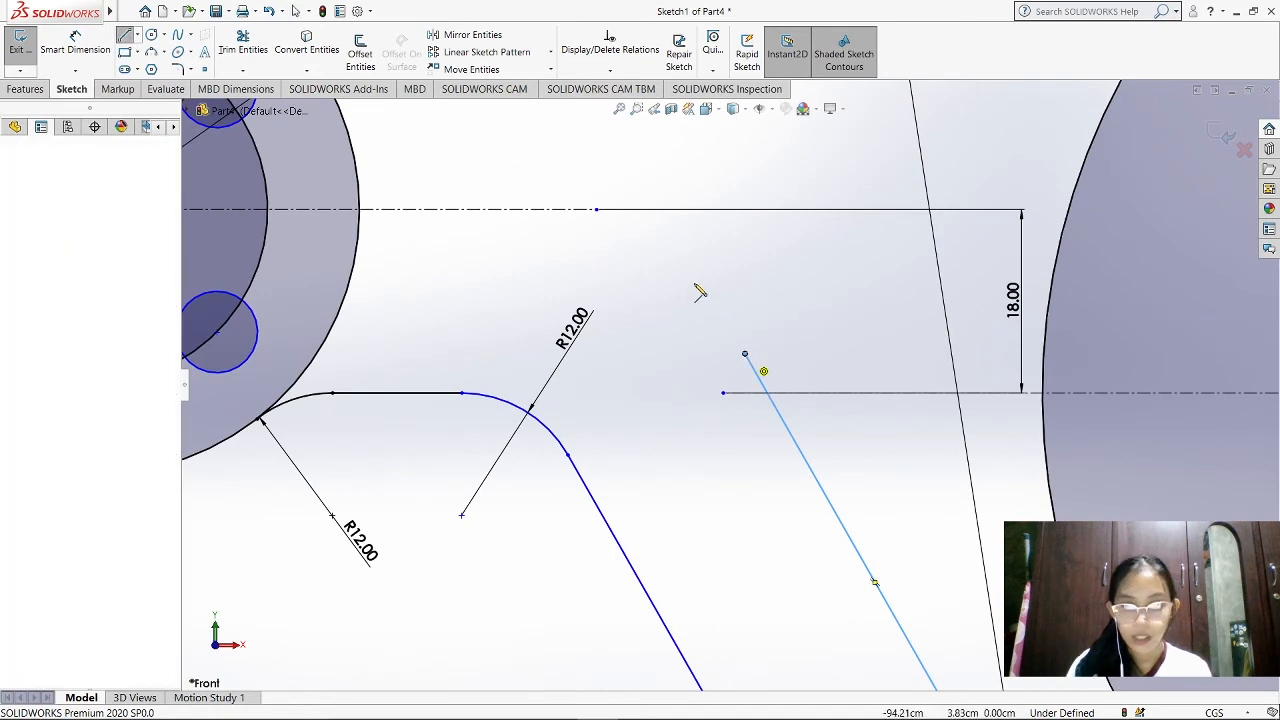
{"action": "left_click", "coordinate": [665, 210]}
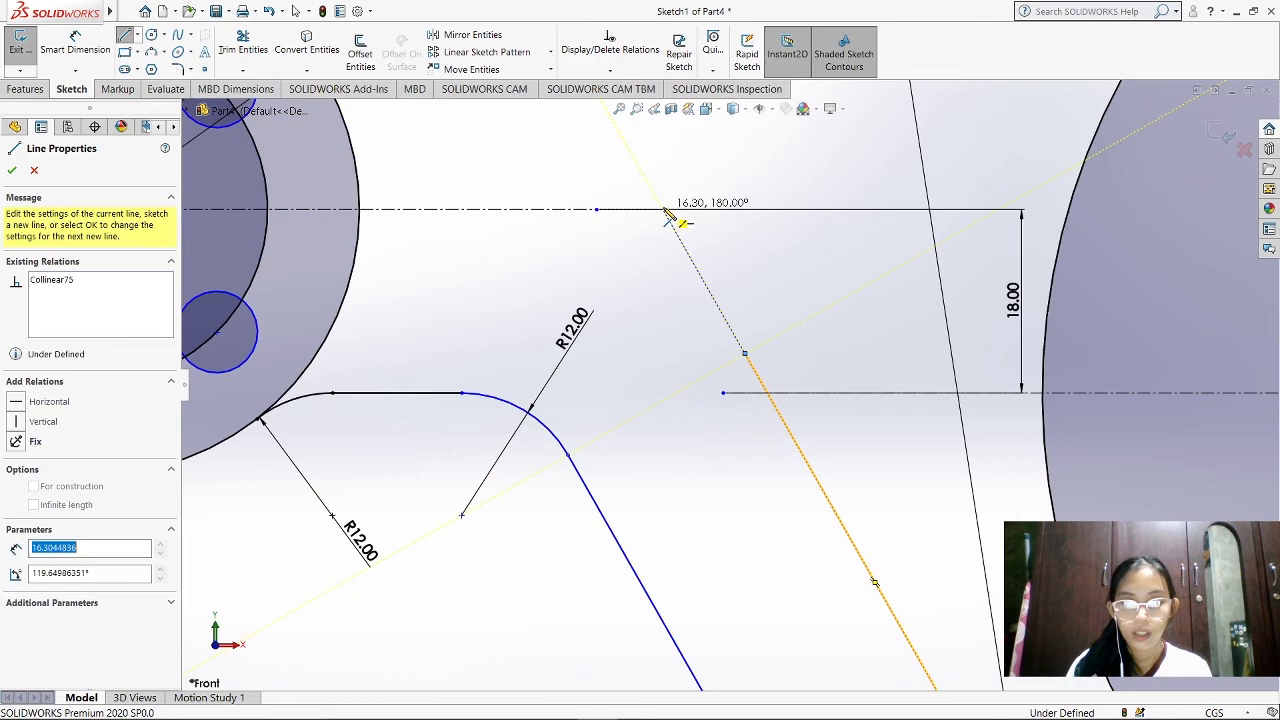
{"action": "left_click", "coordinate": [433, 210]}
{"action": "key", "text": "Escape"}
Fillet the corner between the new horizontal line and the slanted line with a 14 cm radius
{"action": "scroll", "coordinate": [657, 373], "scroll_direction": "up", "scroll_amount": 2}
{"action": "scroll", "coordinate": [725, 386], "scroll_direction": "up", "scroll_amount": 1}
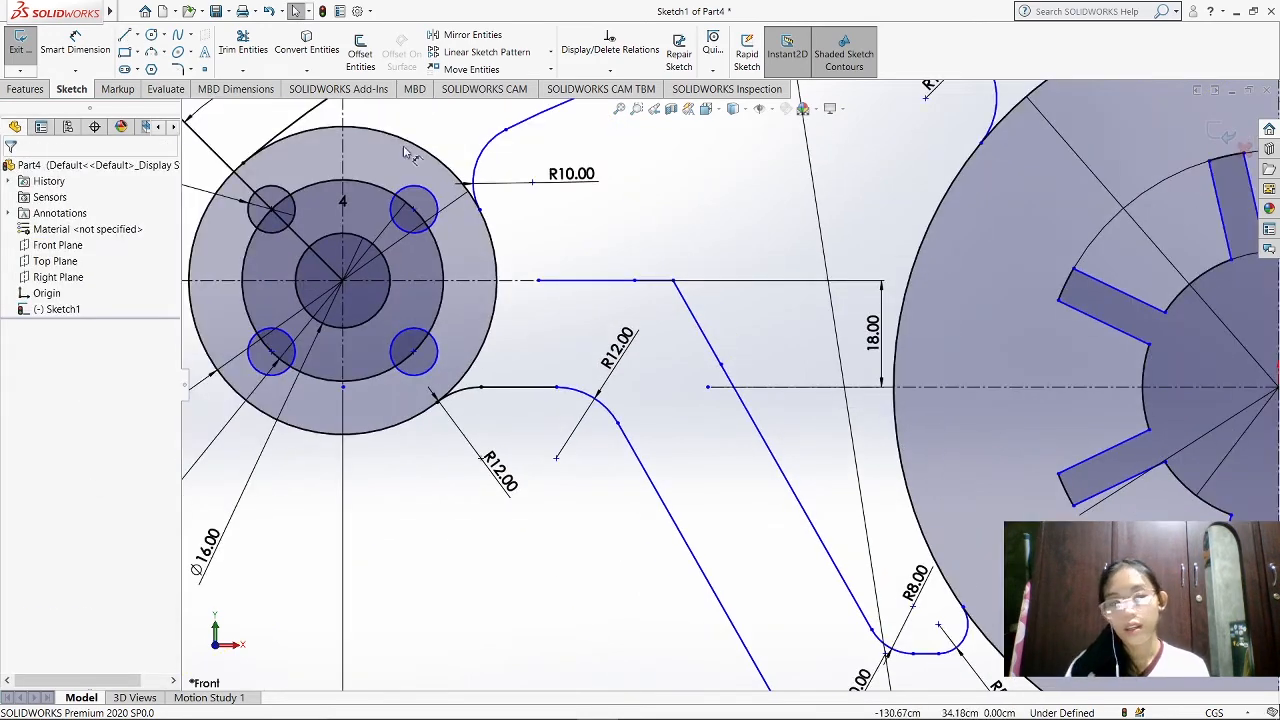
{"action": "left_click", "coordinate": [176, 70]}
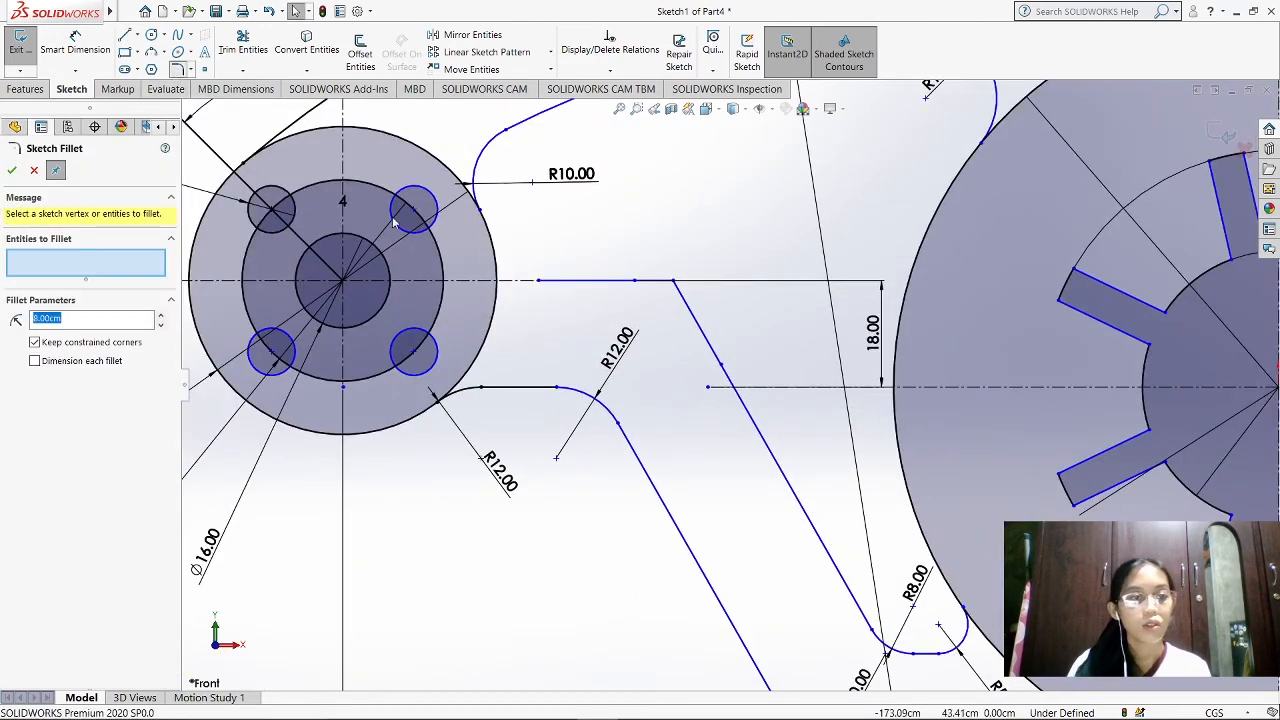
{"action": "left_click", "coordinate": [645, 287]}
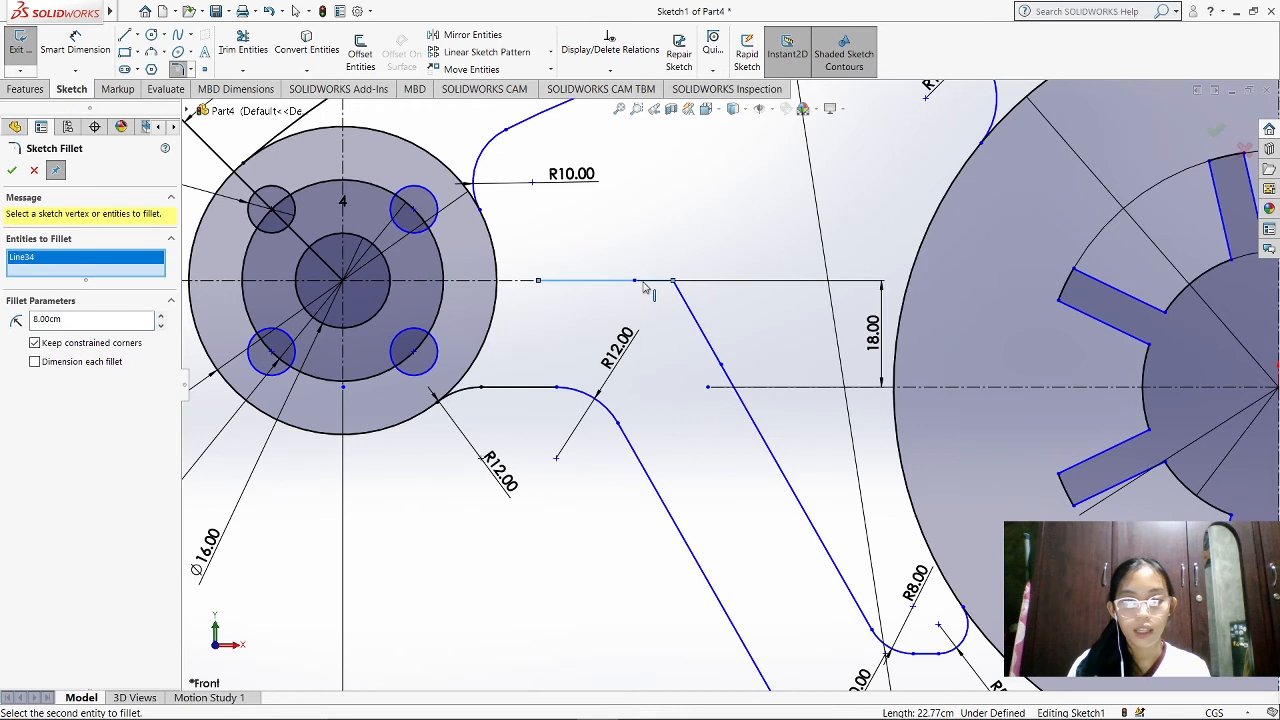
{"action": "left_click", "coordinate": [688, 312]}
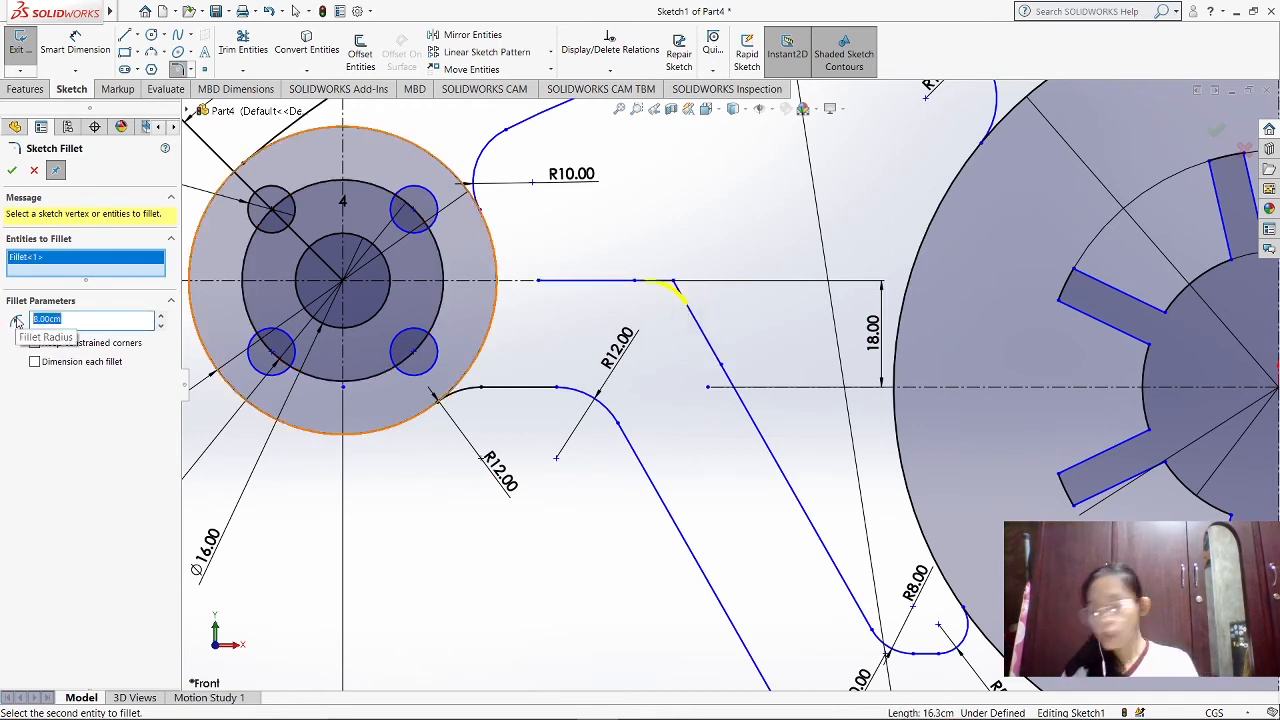
{"action": "left_click", "coordinate": [12, 170]}
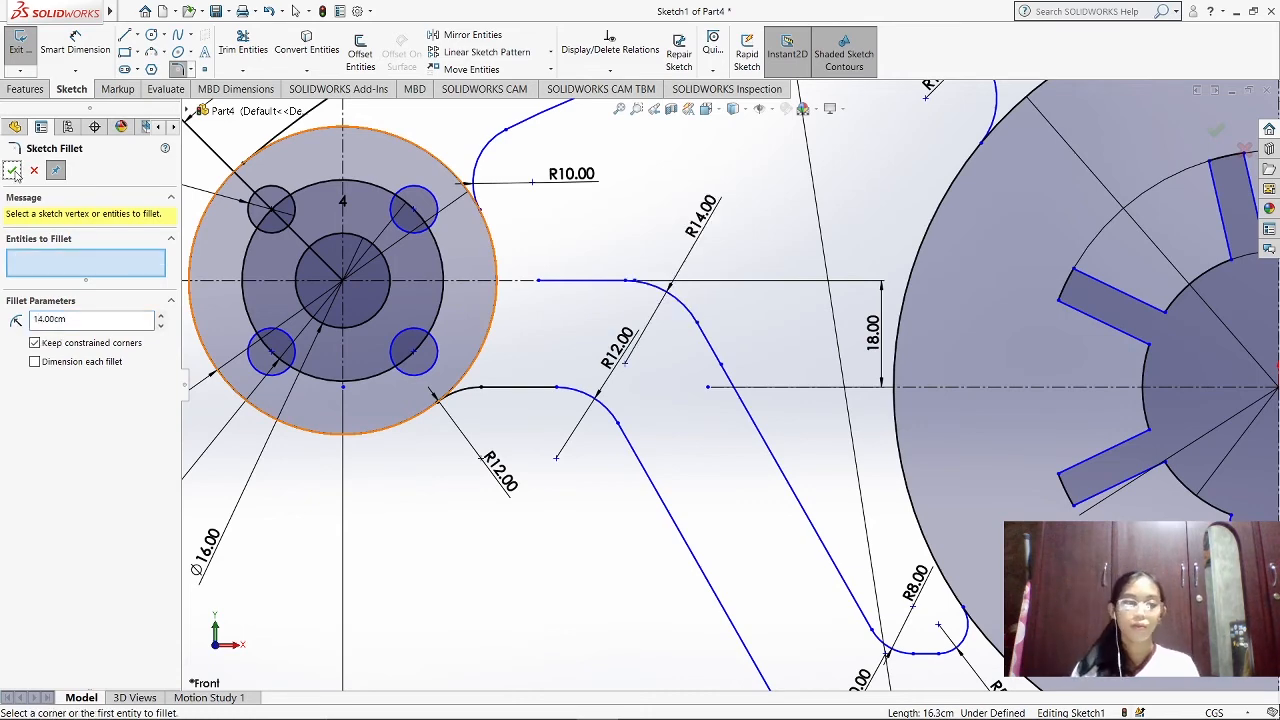
{"action": "left_click", "coordinate": [12, 170]}
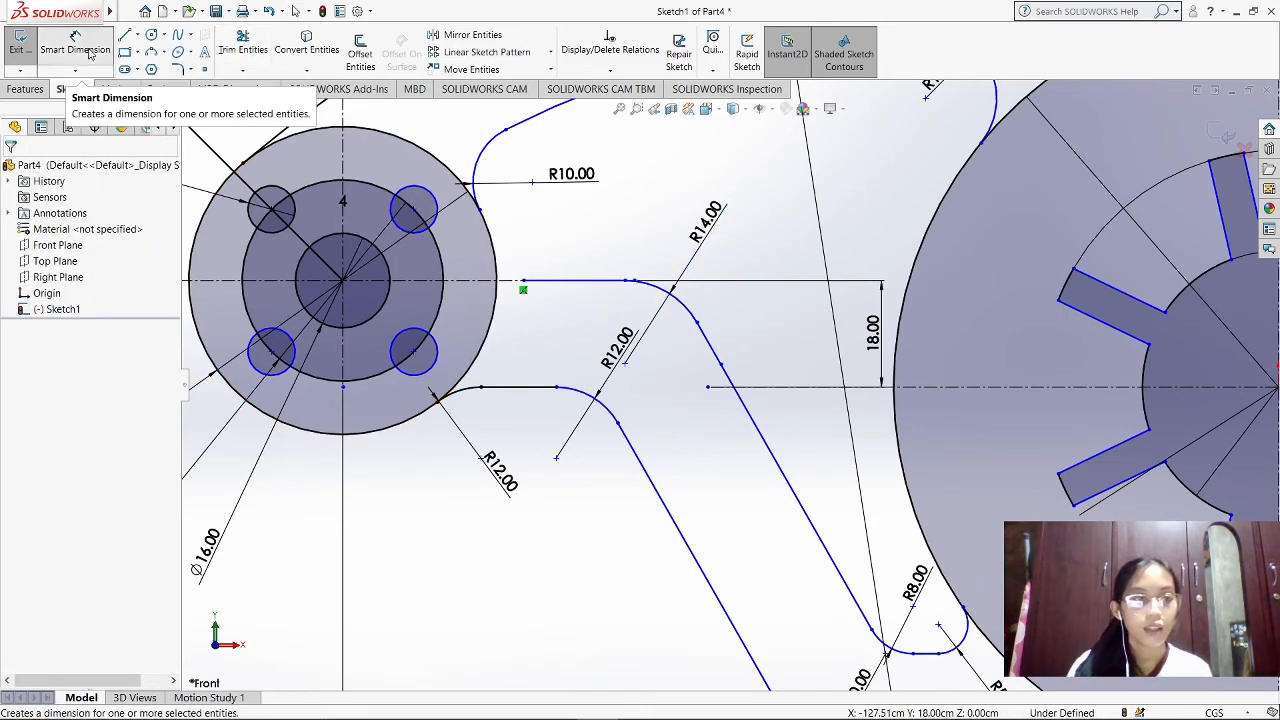
Sketch a three-point arc joining the small disc's outer circle to the horizontal line on its centerline
{"action": "left_click", "coordinate": [160, 51]}
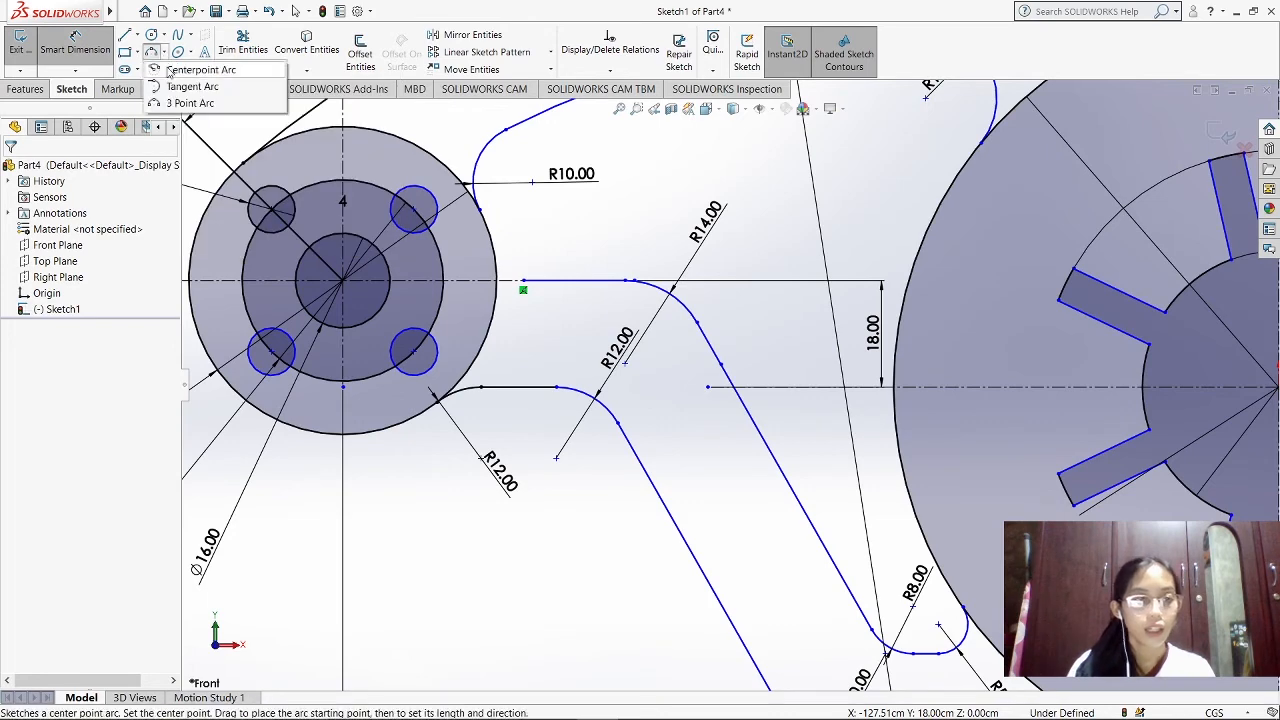
{"action": "left_click", "coordinate": [190, 103]}
{"action": "left_click", "coordinate": [522, 283]}
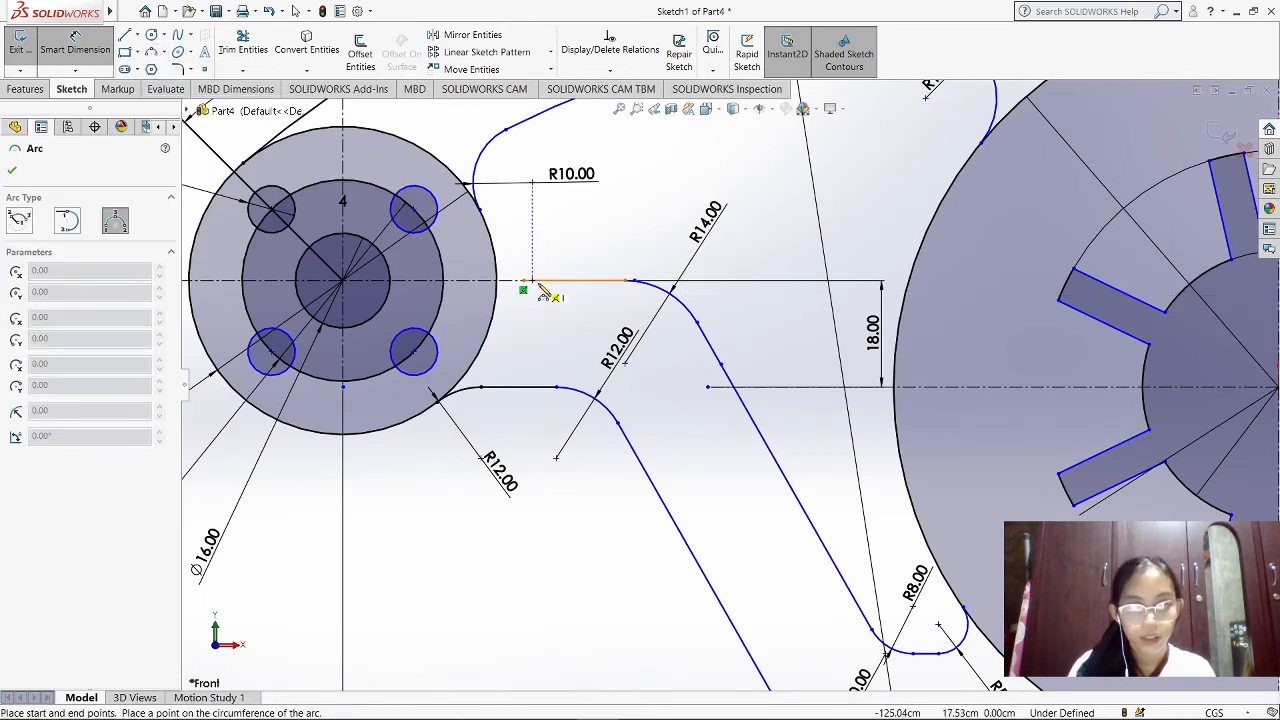
{"action": "left_click", "coordinate": [496, 264]}
{"action": "left_click", "coordinate": [541, 280]}
{"action": "left_click", "coordinate": [515, 283]}
{"action": "key", "text": "Escape"}
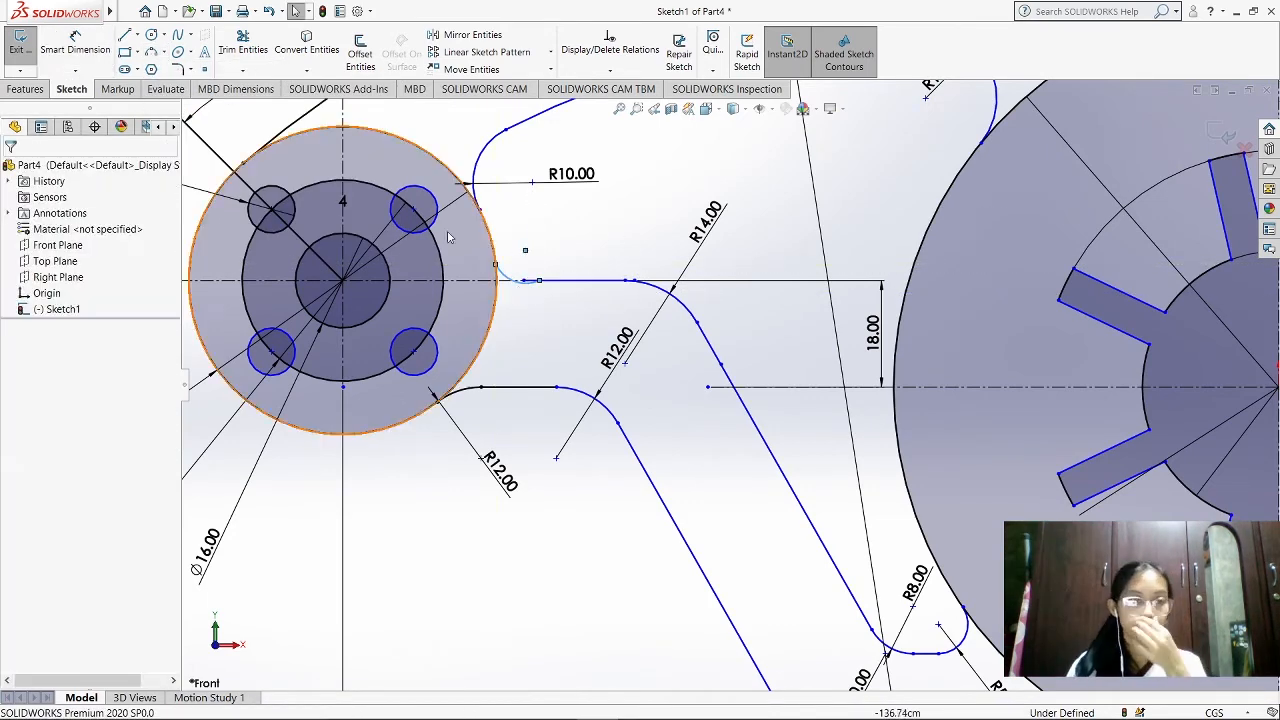
Dimension the new arc beside the small disc with a 5 cm radius
{"action": "left_click", "coordinate": [75, 45]}
{"action": "left_click", "coordinate": [510, 281]}
{"action": "left_click", "coordinate": [537, 240]}
{"action": "type", "text": "5.00cm"}
{"action": "key", "text": "Return"}
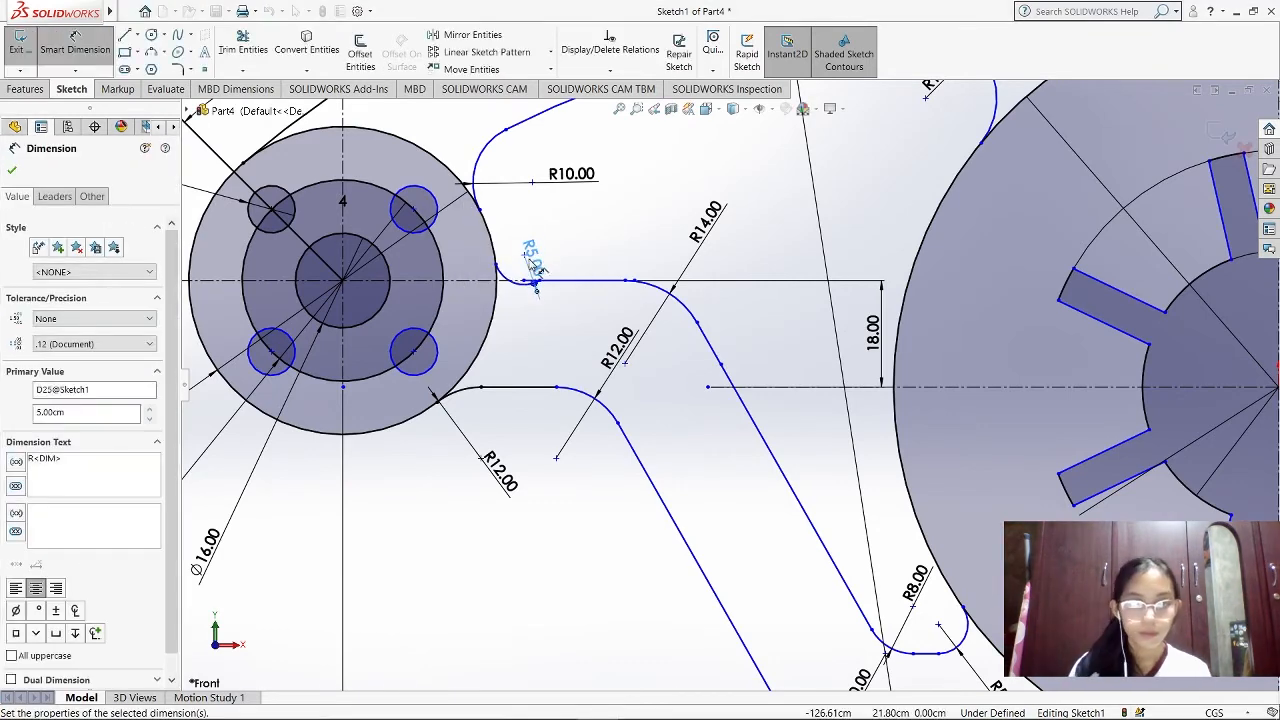
Make the 5 cm radius arc tangent to the small disc's outer circle
{"action": "left_click", "coordinate": [610, 70]}
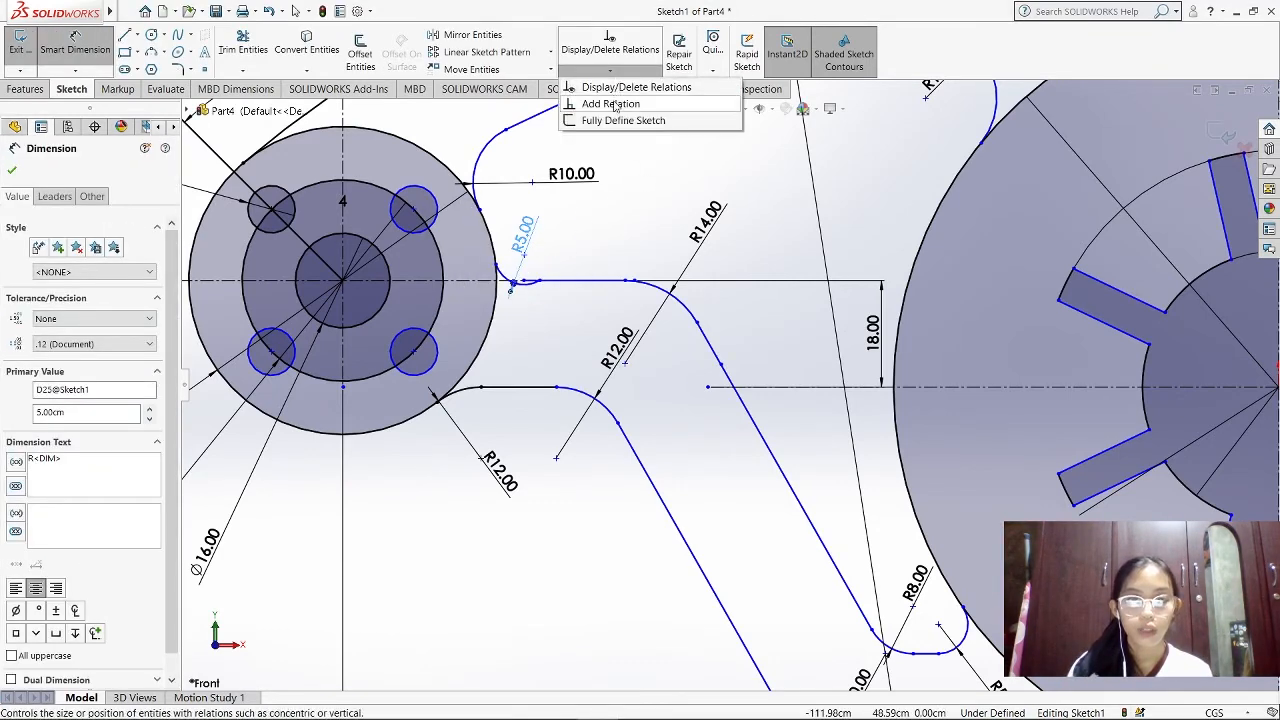
{"action": "left_click", "coordinate": [492, 248]}
{"action": "left_click", "coordinate": [60, 242]}
{"action": "key", "text": "Delete"}
{"action": "left_click", "coordinate": [55, 432]}
{"action": "left_click", "coordinate": [12, 170]}
Make the 5 cm radius arc tangent to the horizontal line on the small disc's centerline
{"action": "left_click", "coordinate": [610, 70]}
{"action": "left_click", "coordinate": [602, 103]}
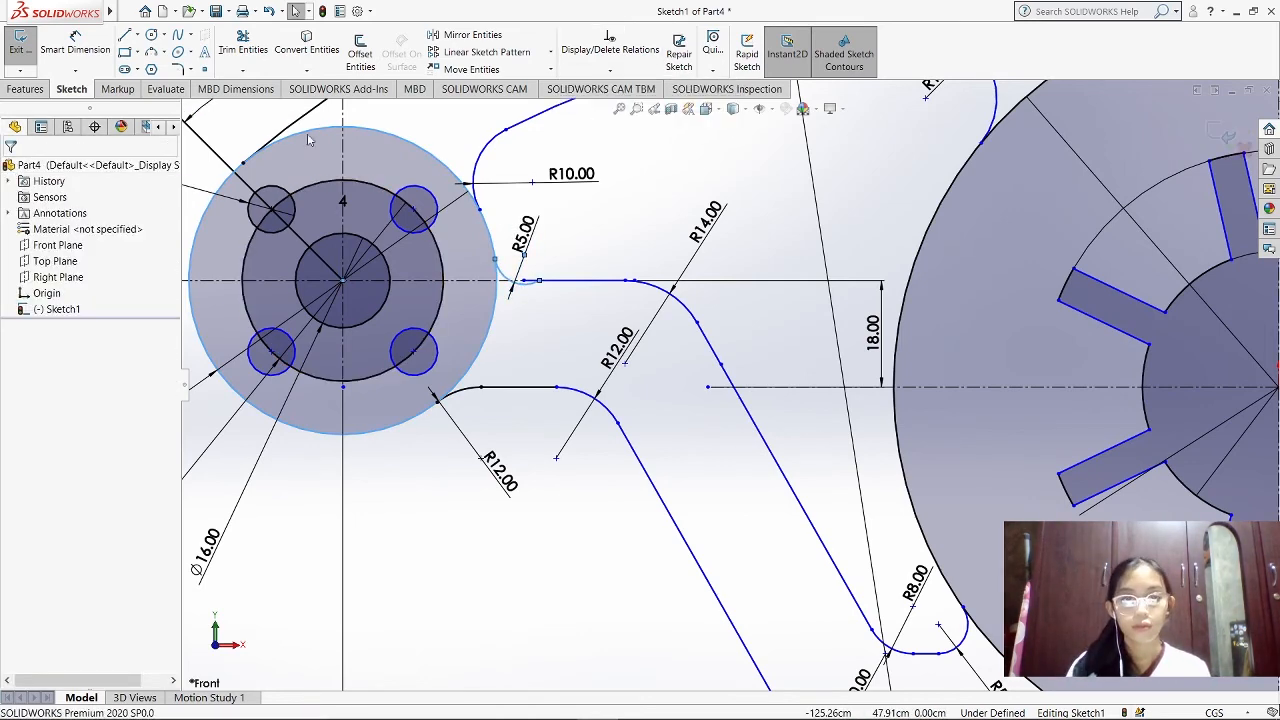
{"action": "left_click", "coordinate": [84, 218]}
{"action": "key", "text": "Delete"}
{"action": "left_click", "coordinate": [552, 281]}
{"action": "left_click", "coordinate": [525, 284]}
{"action": "left_click", "coordinate": [30, 414]}
{"action": "left_click", "coordinate": [12, 170]}
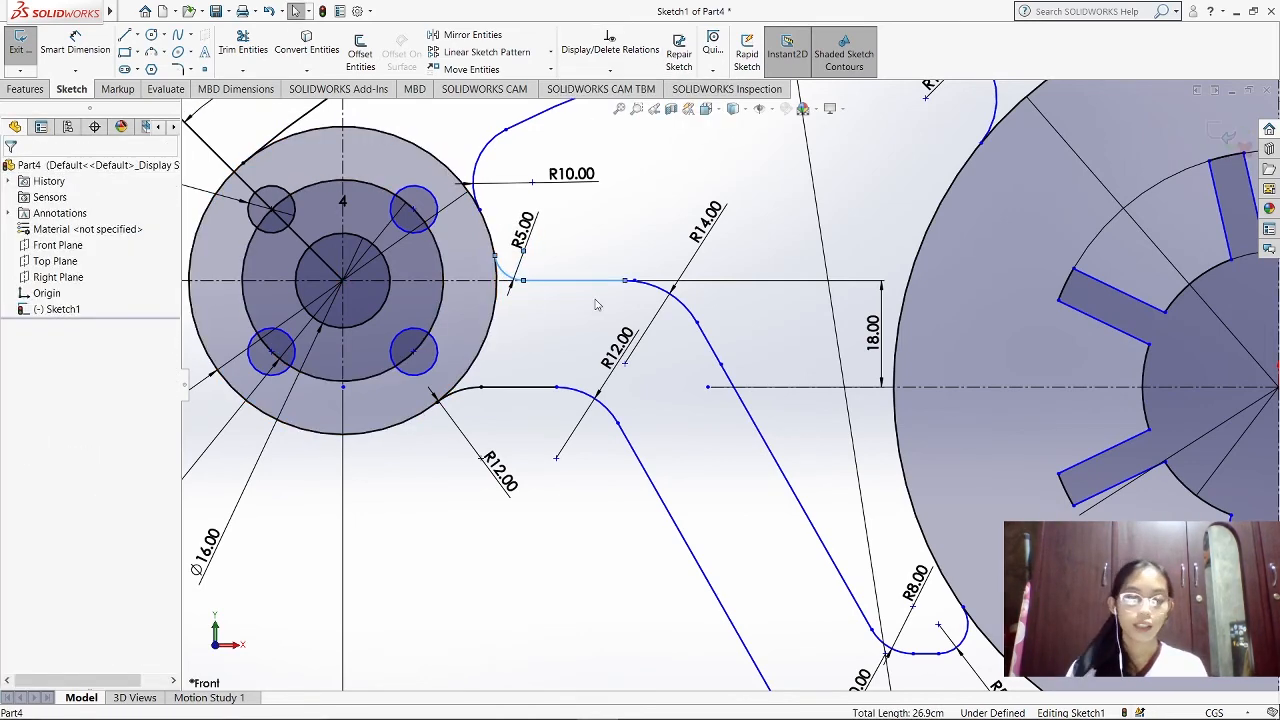
Dimension the distance between the lower arm's two parallel slanted lines as 20 cm
{"action": "scroll", "coordinate": [797, 320], "scroll_direction": "up", "scroll_amount": 3}
{"action": "scroll", "coordinate": [625, 435], "scroll_direction": "down", "scroll_amount": 3}
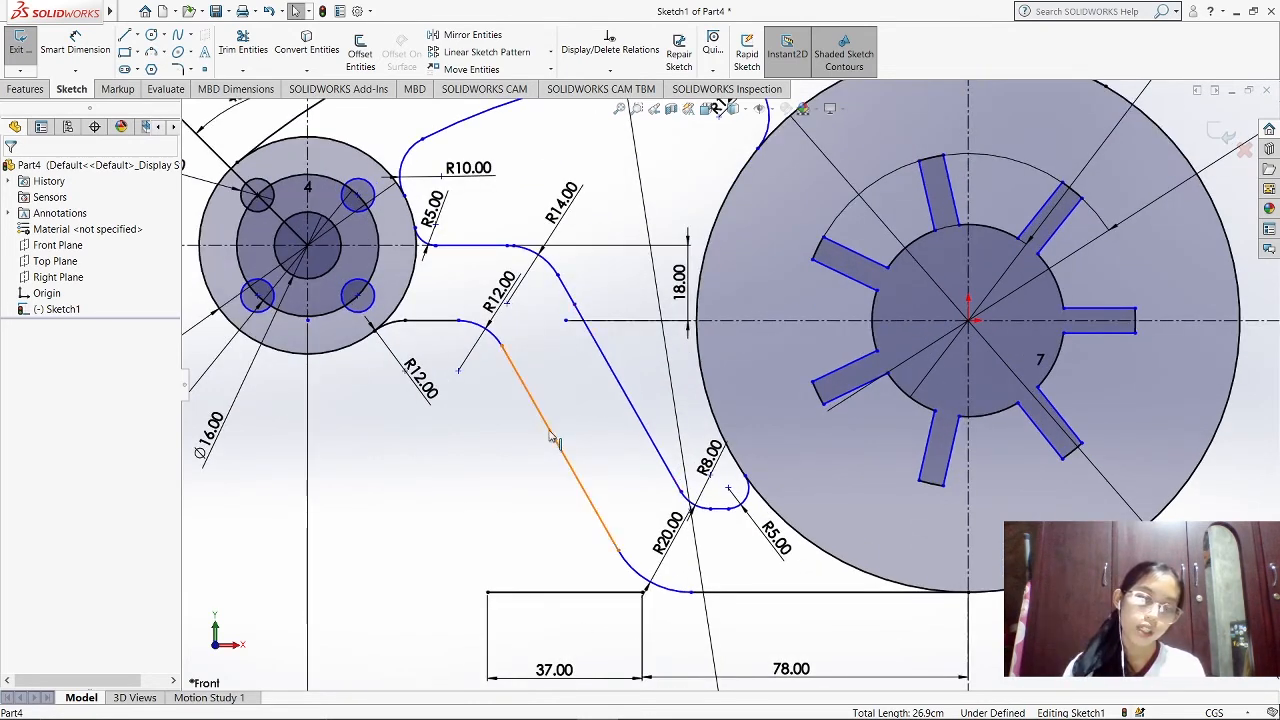
{"action": "left_click", "coordinate": [82, 48]}
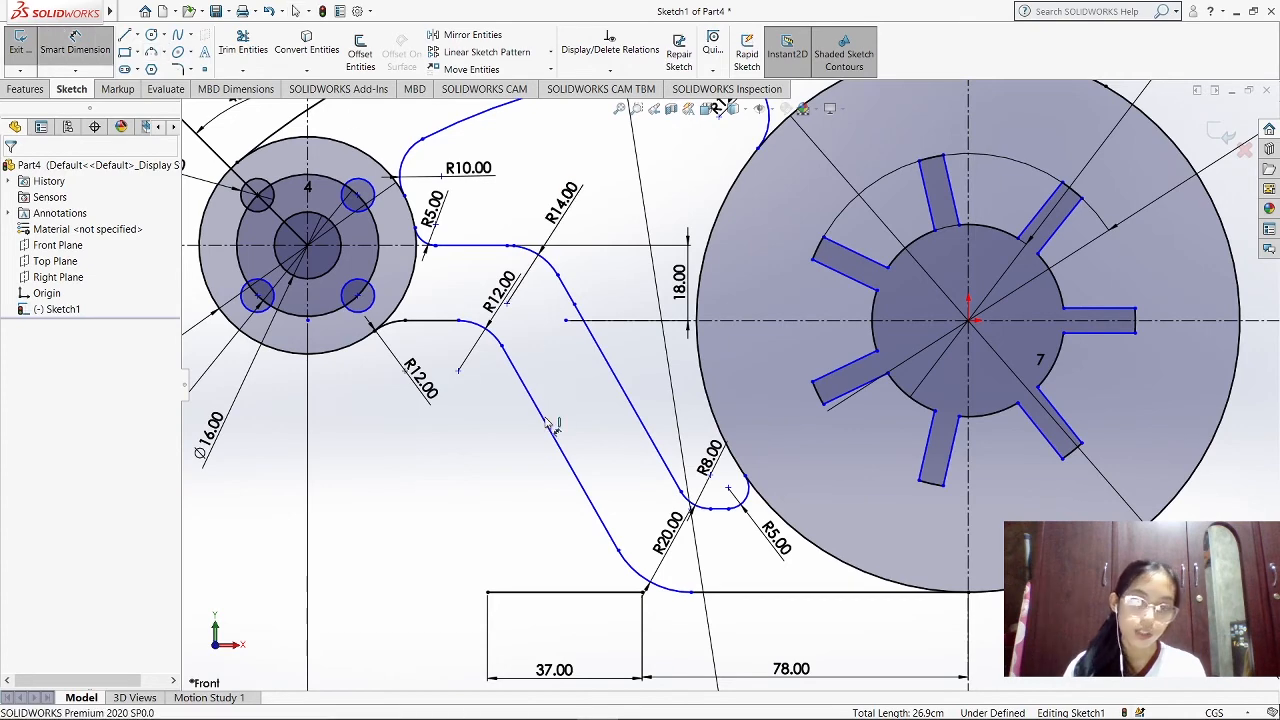
{"action": "left_click", "coordinate": [620, 392]}
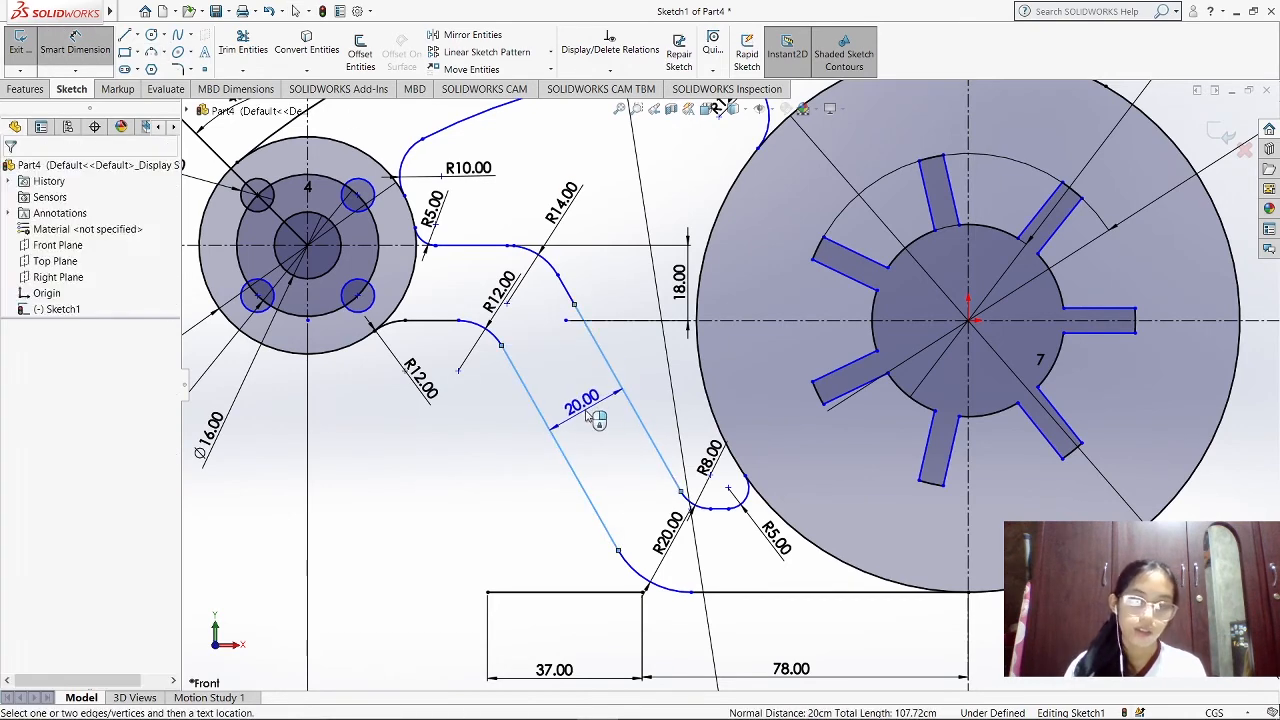
{"action": "left_click", "coordinate": [580, 422]}
{"action": "key", "text": "Return"}
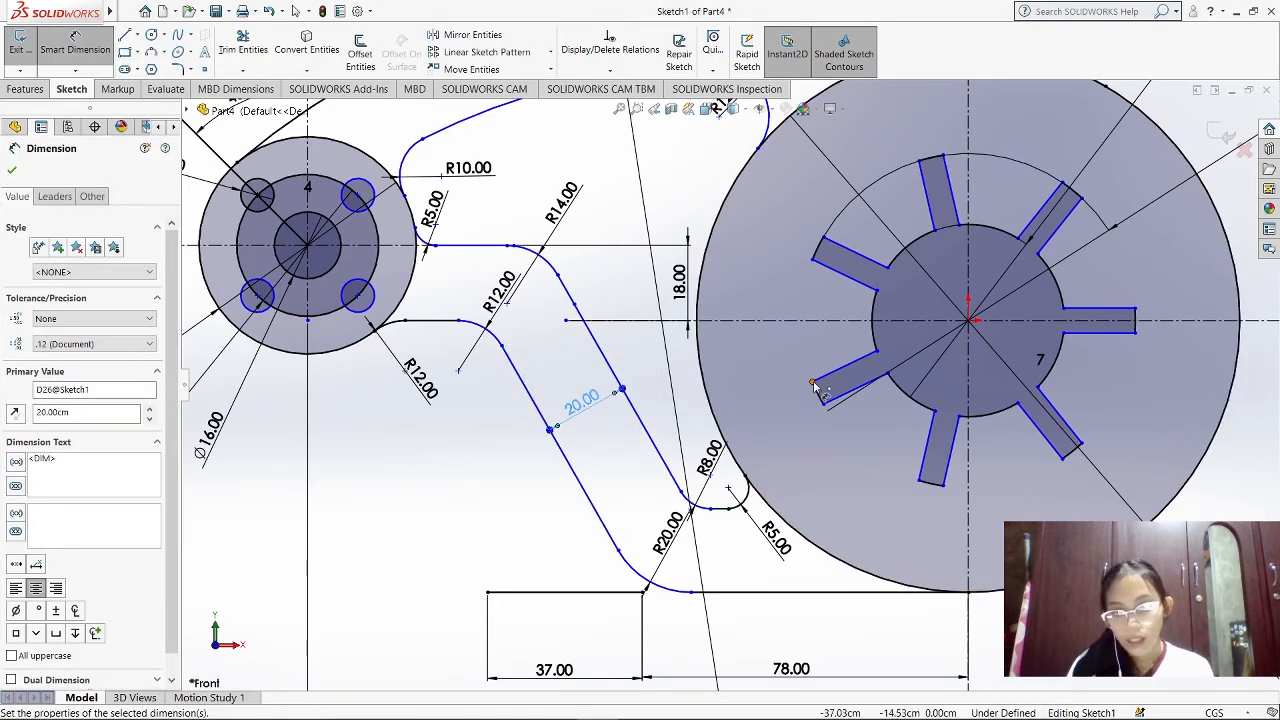
Dimension the outer end width of the large disc's lower-left slot as 6 cm
{"action": "left_click", "coordinate": [813, 382]}
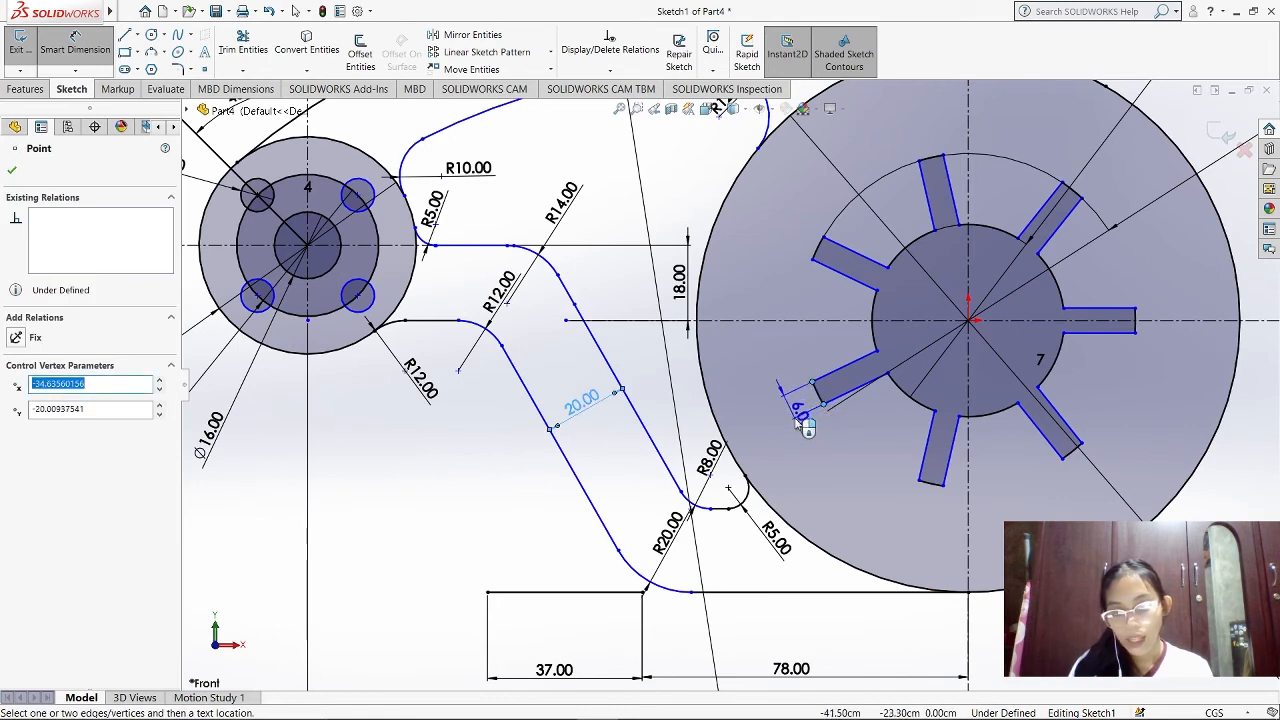
{"action": "left_click", "coordinate": [795, 422]}
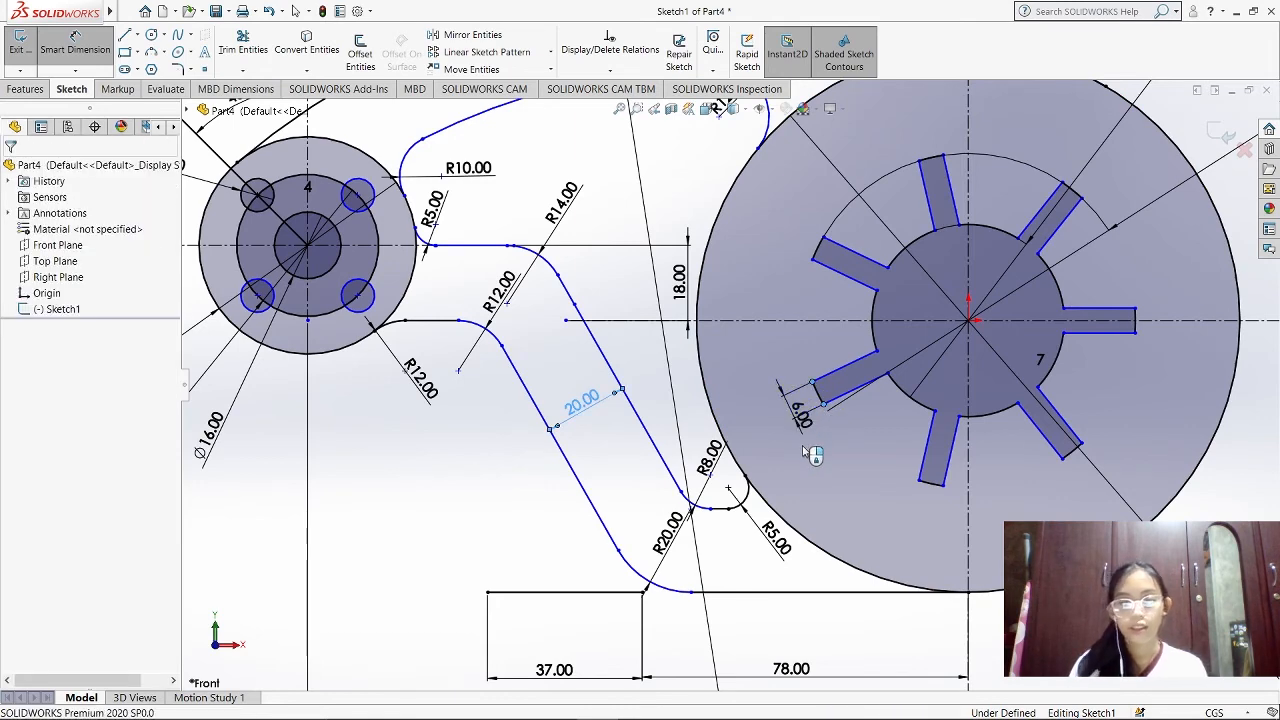
{"action": "left_click", "coordinate": [803, 447]}
{"action": "key", "text": "Return"}
{"action": "scroll", "coordinate": [828, 456], "scroll_direction": "down", "scroll_amount": 1}
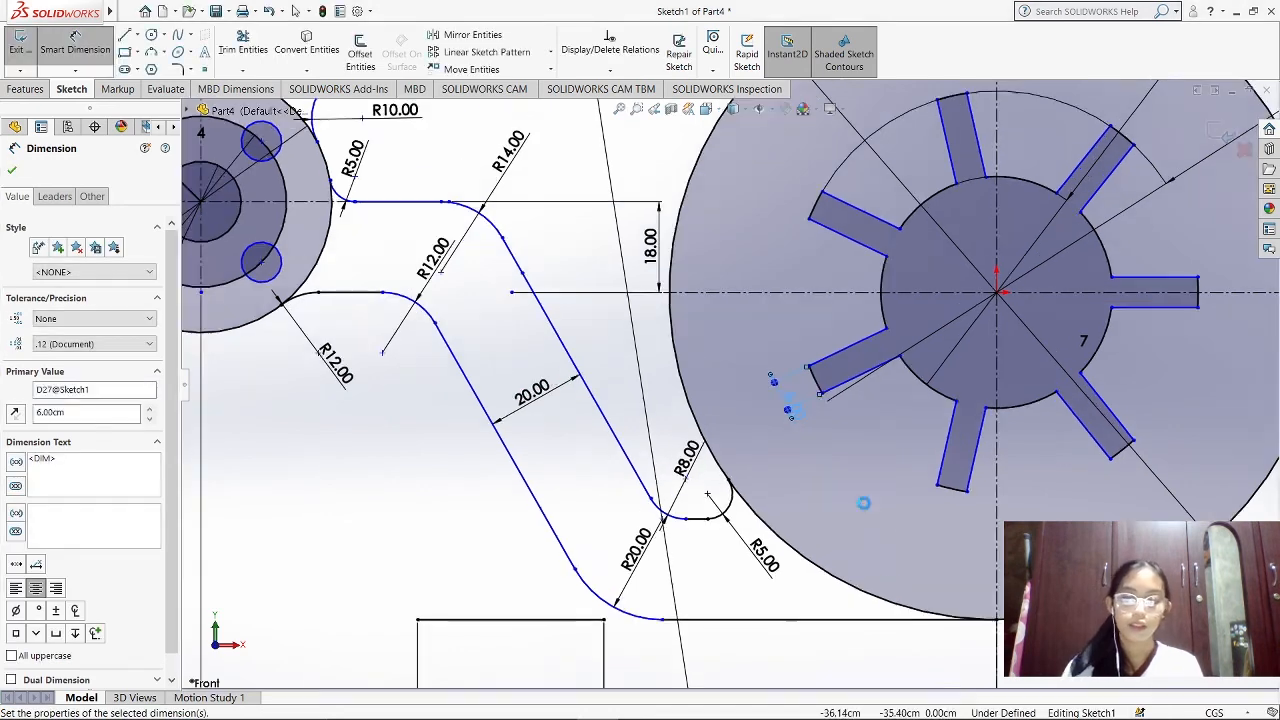
{"action": "key", "text": "f"}
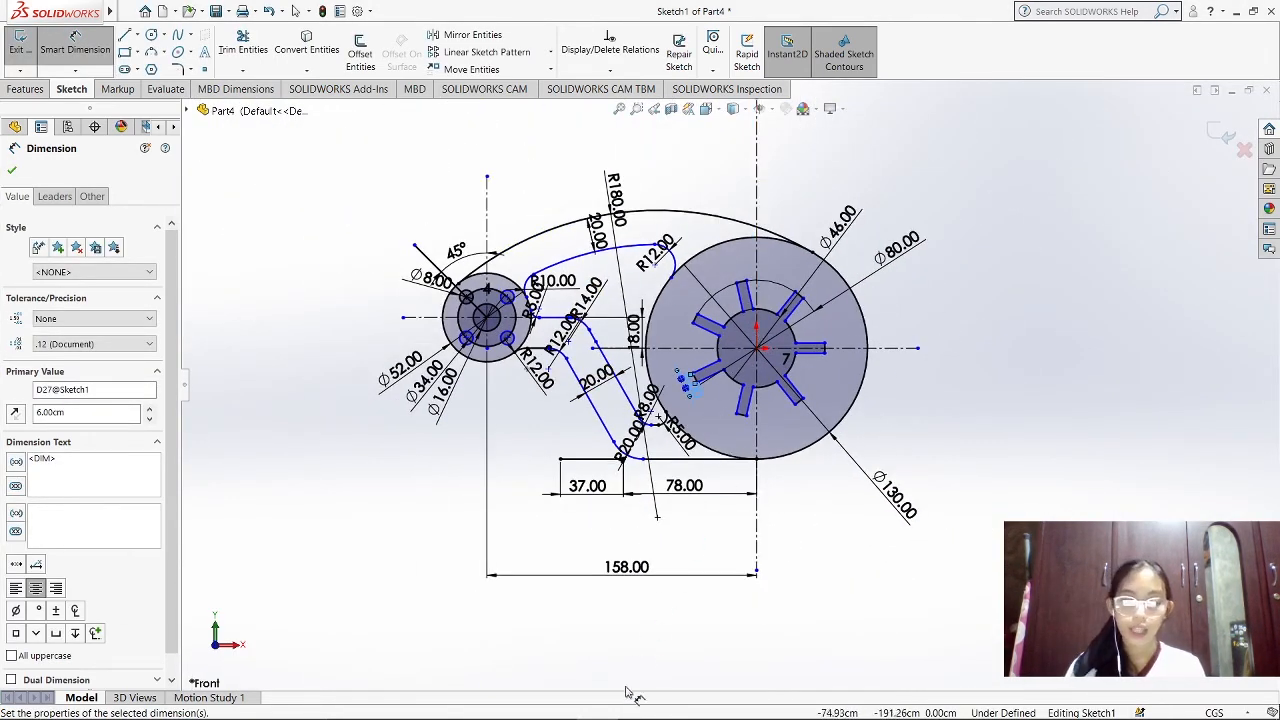
Check the sketch against the reference drawing in Photos, return to SOLIDWORKS and end dimensioning
{"action": "mouse_move", "coordinate": [624, 718]}
{"action": "left_click", "coordinate": [556, 703]}
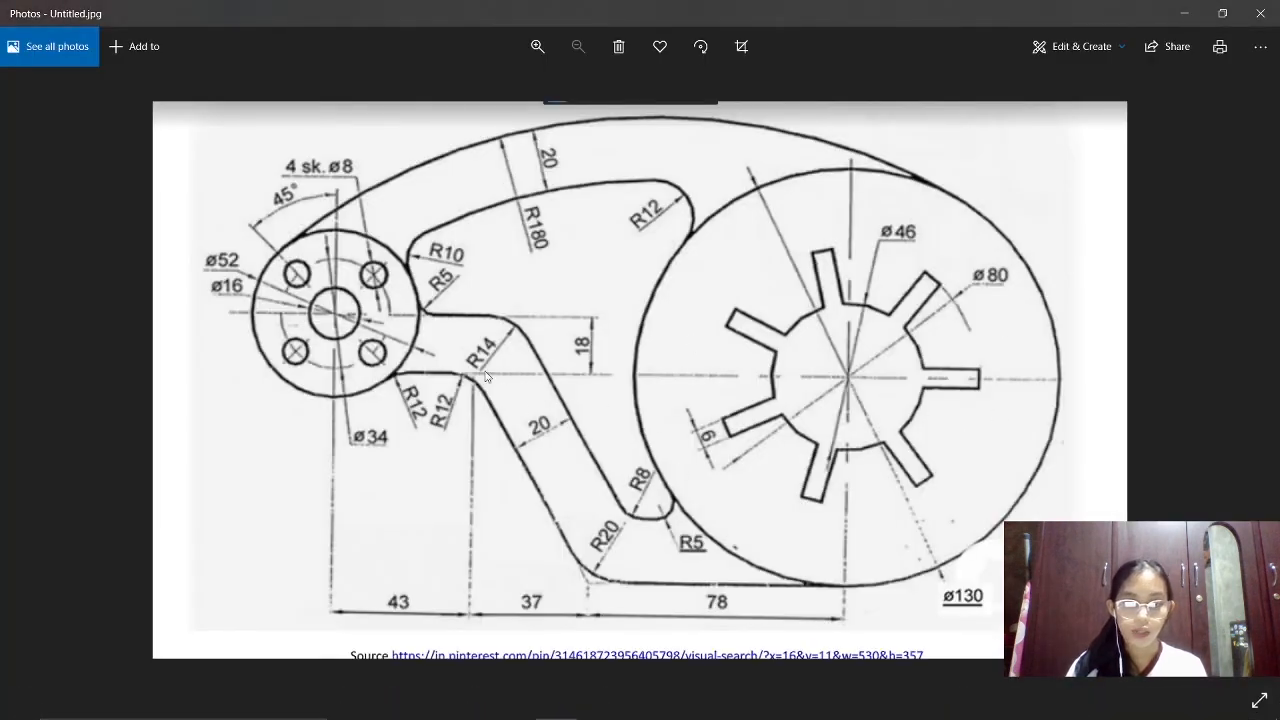
{"action": "mouse_move", "coordinate": [642, 716]}
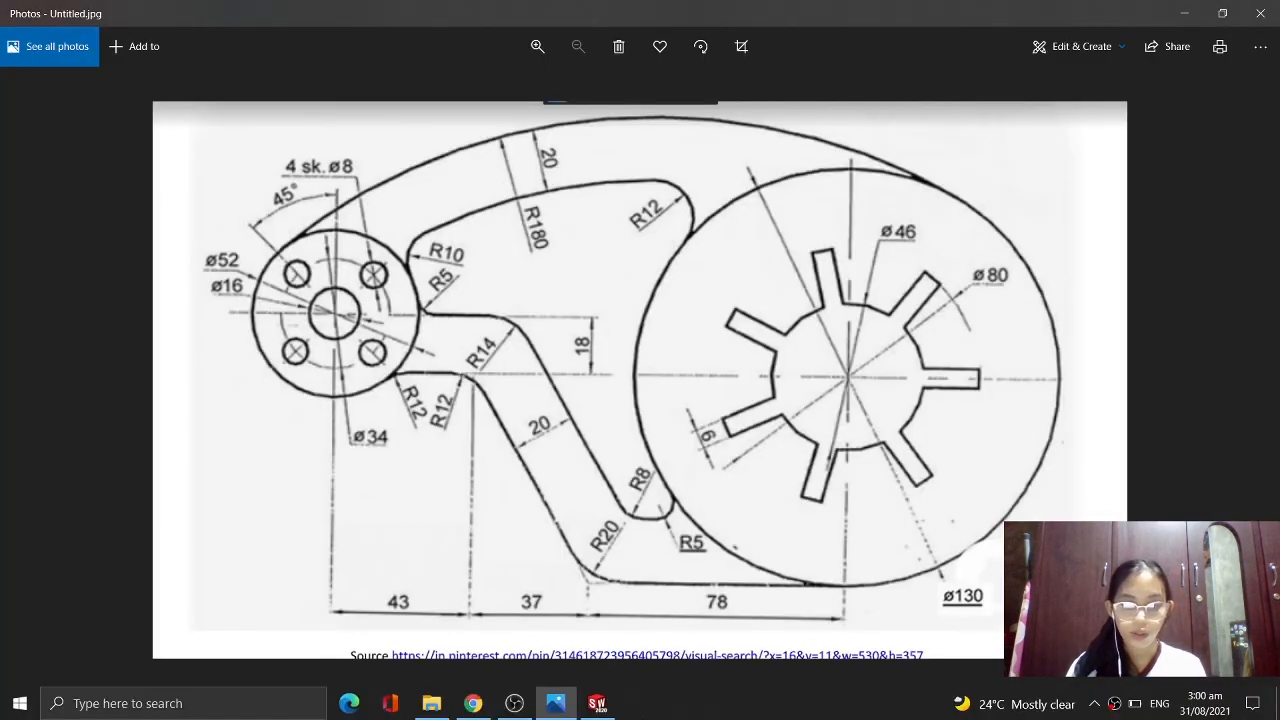
{"action": "left_click", "coordinate": [597, 710]}
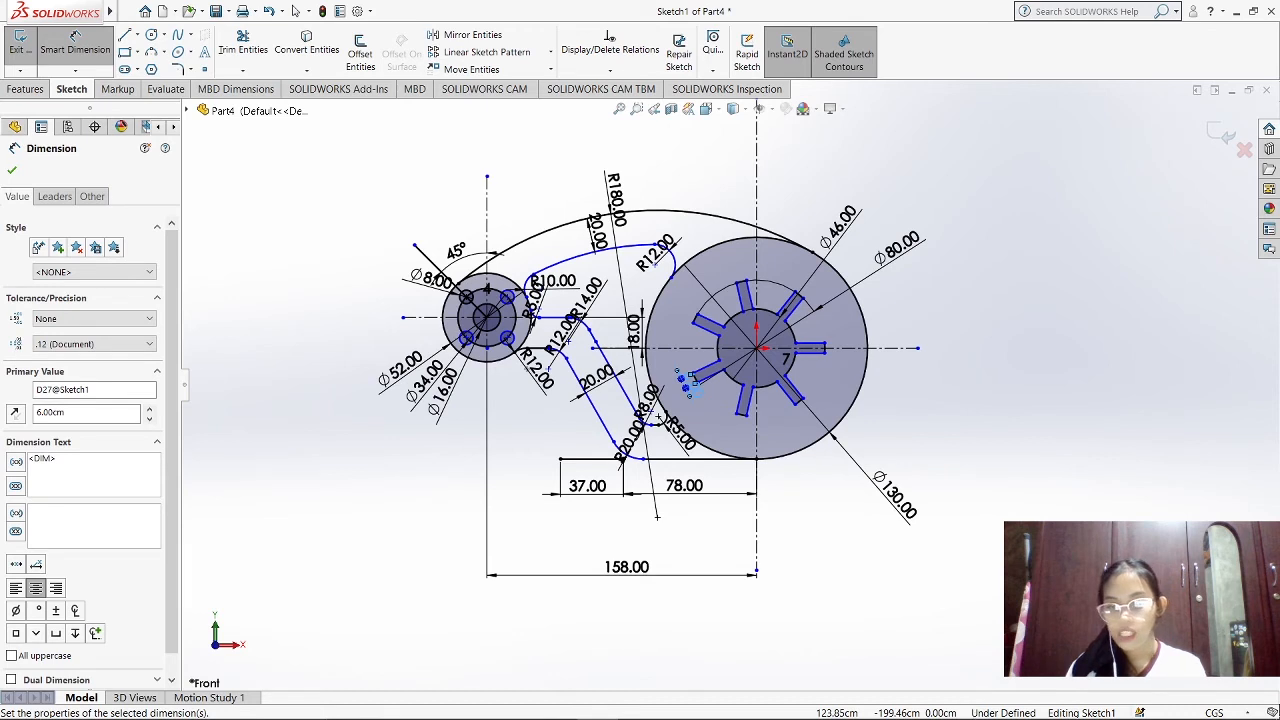
{"action": "left_click", "coordinate": [978, 522]}
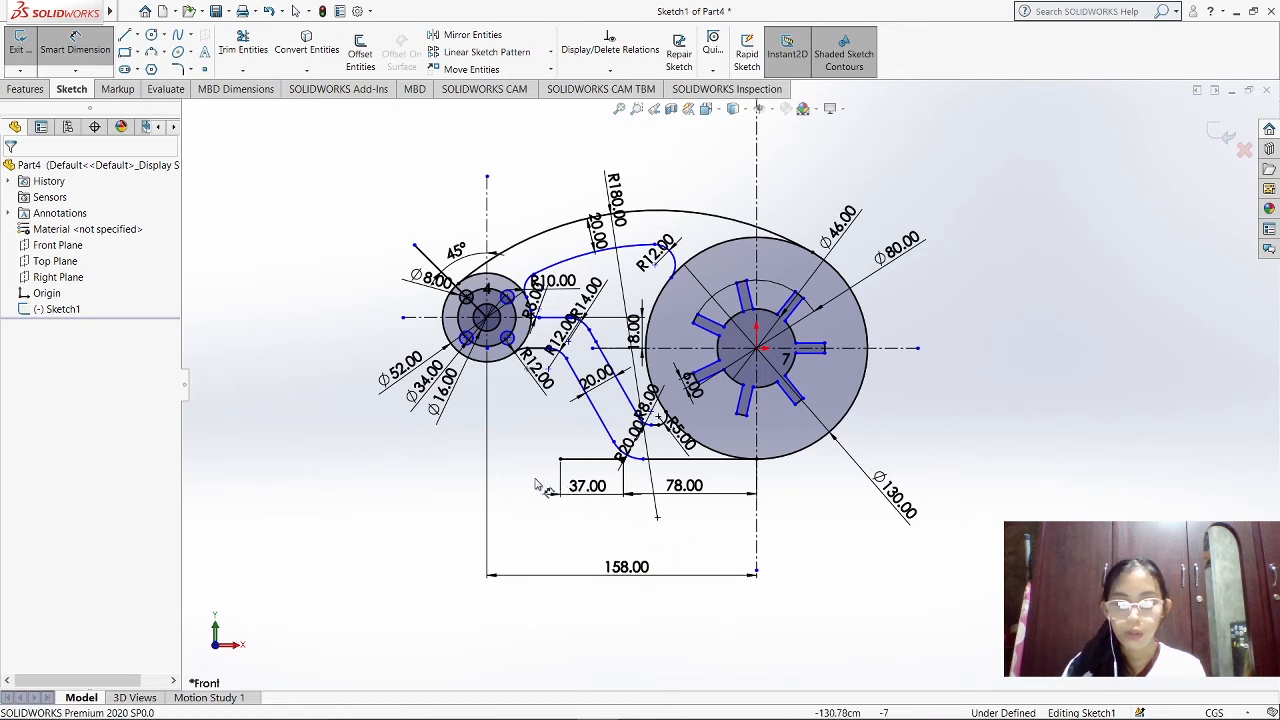
{"action": "key", "text": "Escape"}
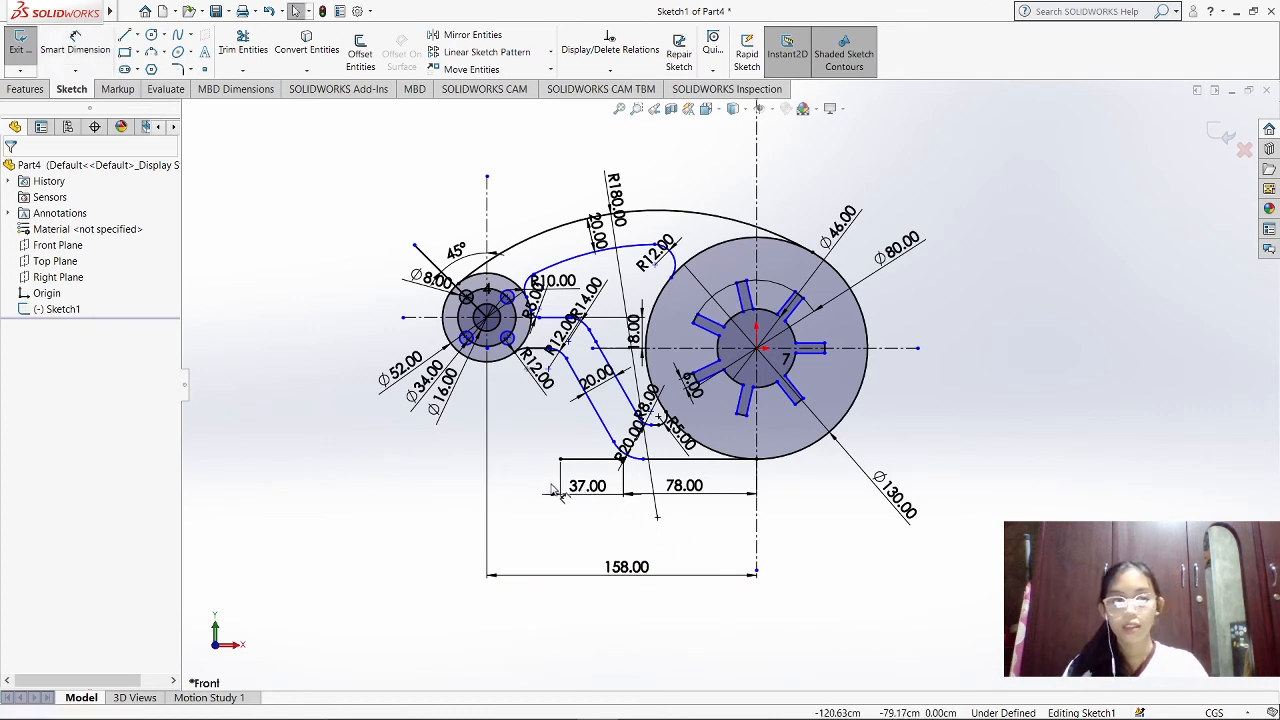
Delete the horizontal distance dimensions below the link and the small disc's diameter, 45° angle and 10 cm radius dimensions
{"action": "left_click_drag", "start_coordinate": [837, 653], "coordinate": [362, 360]}
{"action": "key", "text": "Delete"}
{"action": "key", "text": "Delete"}
{"action": "left_click", "coordinate": [434, 281]}
{"action": "key", "text": "Delete"}
{"action": "left_click", "coordinate": [456, 252]}
{"action": "key", "text": "Delete"}
{"action": "left_click", "coordinate": [554, 281]}
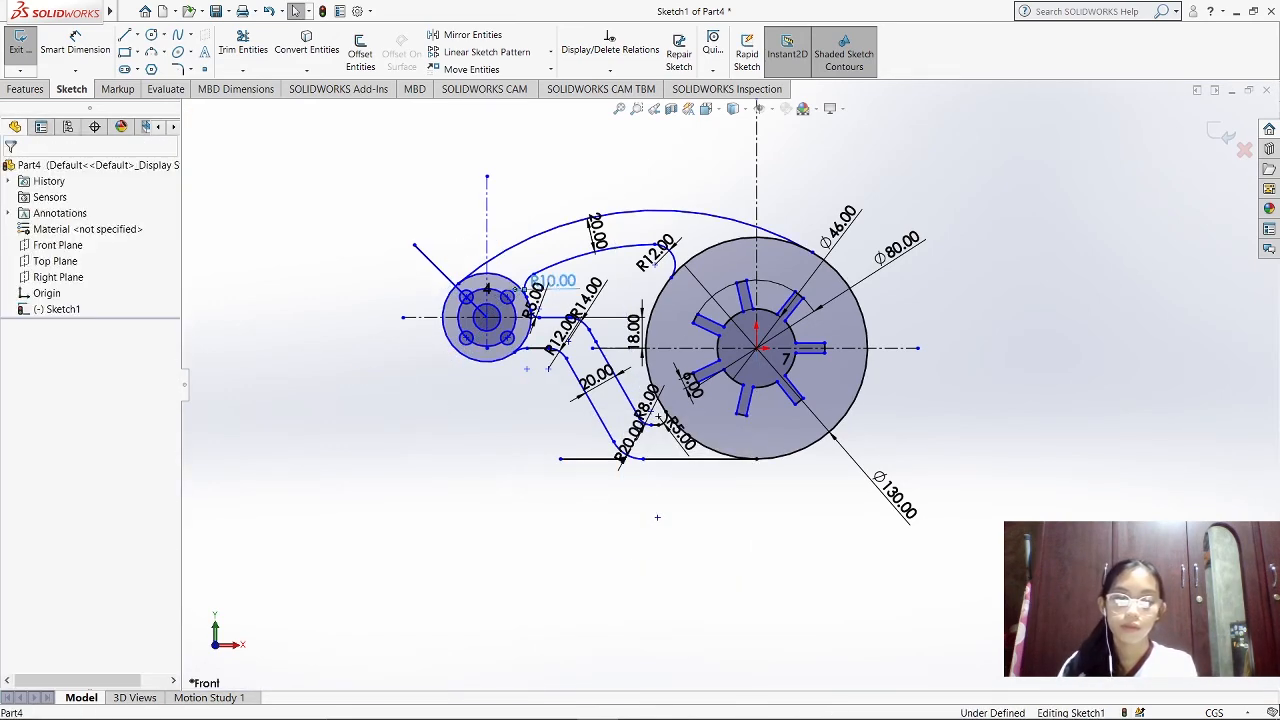
Delete the 5, 12 and 14 cm radius dimensions near the small disc and the upper arm's 20 cm offset and 12 cm radius dimensions
{"action": "key", "text": "Delete"}
{"action": "left_click", "coordinate": [538, 303]}
{"action": "key", "text": "Delete"}
{"action": "left_click", "coordinate": [562, 336]}
{"action": "key", "text": "Delete"}
{"action": "left_click", "coordinate": [588, 298]}
{"action": "key", "text": "Delete"}
{"action": "left_click", "coordinate": [599, 235]}
Delete the large disc's 46, 80 and 130 cm diameter dimensions and the lower arm's 20 cm radius dimension
{"action": "key", "text": "Delete"}
{"action": "left_click", "coordinate": [657, 253]}
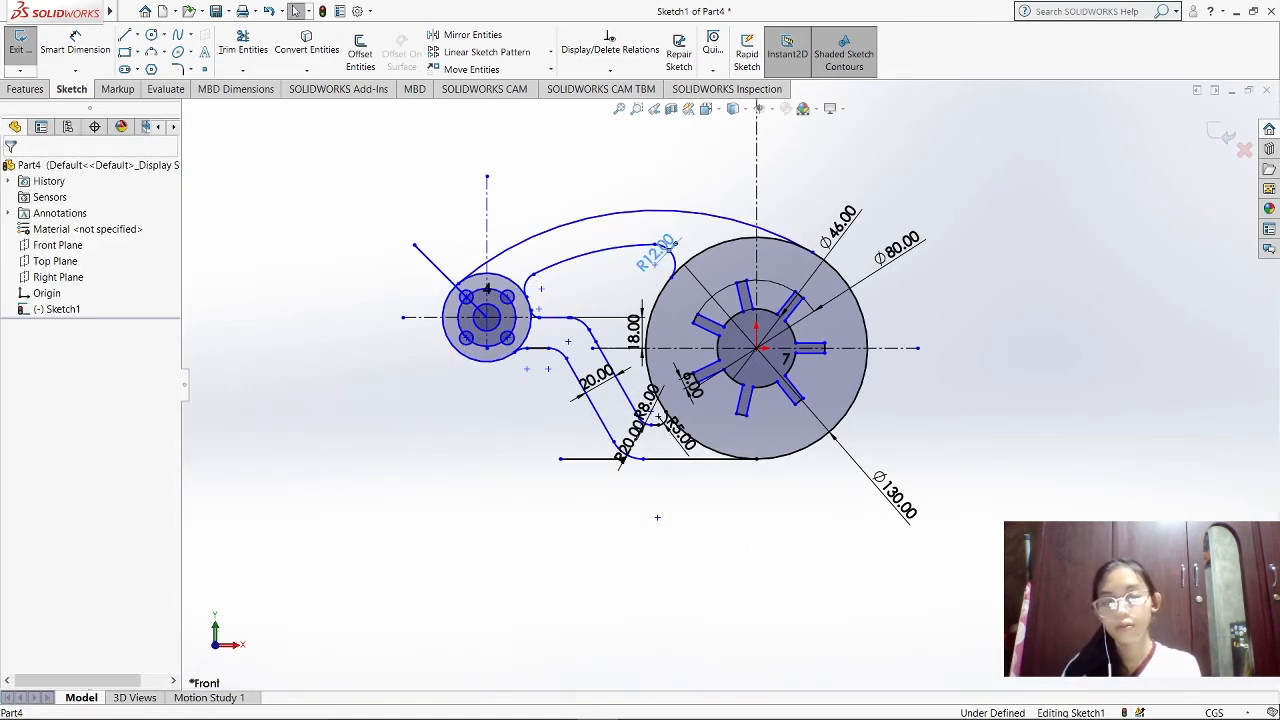
{"action": "key", "text": "Delete"}
{"action": "key", "text": "Delete"}
{"action": "left_click", "coordinate": [898, 245]}
{"action": "key", "text": "Delete"}
{"action": "left_click", "coordinate": [866, 494]}
Delete the lower arm's 20 cm width, 18 cm height, 8 cm and 5 cm radius dimensions and the 6 cm slot dimension
{"action": "key", "text": "Delete"}
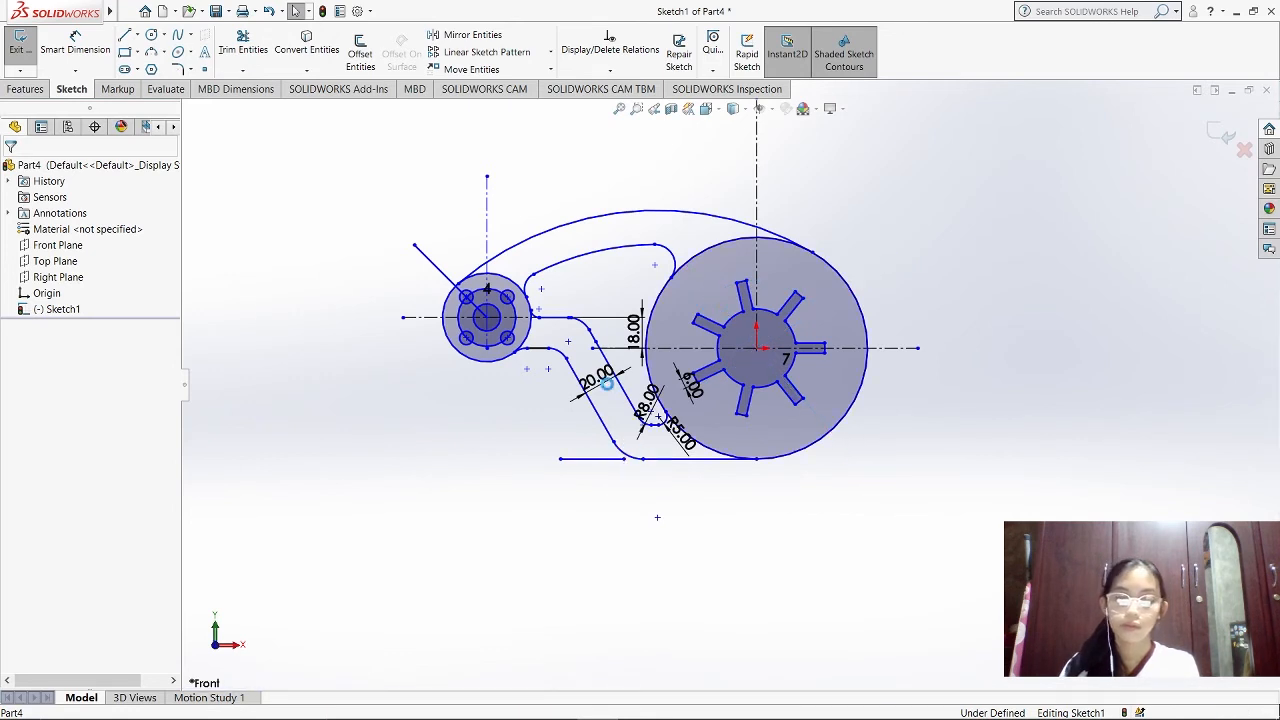
{"action": "key", "text": "Delete"}
{"action": "left_click", "coordinate": [636, 336]}
{"action": "key", "text": "Delete"}
{"action": "left_click", "coordinate": [651, 404]}
{"action": "key", "text": "Delete"}
{"action": "left_click", "coordinate": [683, 435]}
{"action": "key", "text": "Delete"}
{"action": "left_click", "coordinate": [694, 391]}
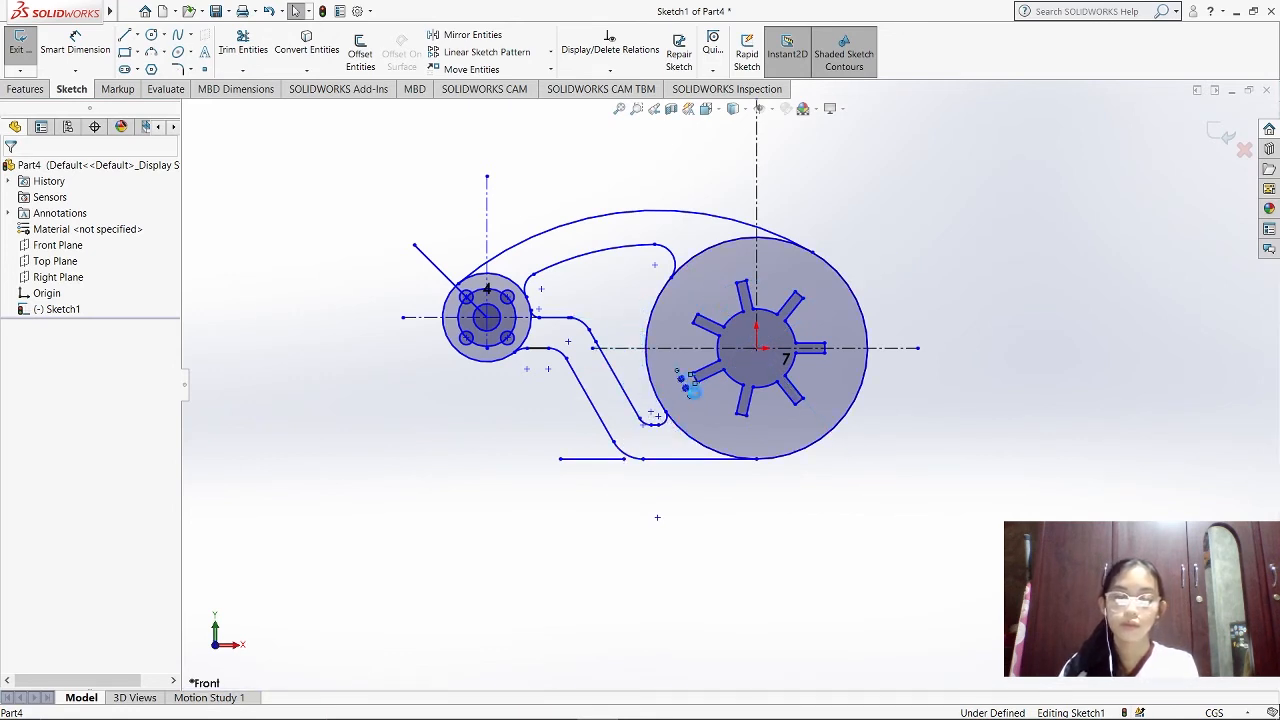
{"action": "key", "text": "Delete"}
Select the whole sketch and run Fully Define Sketch on all entities, calculating relations and dimensions
{"action": "key", "text": "f"}
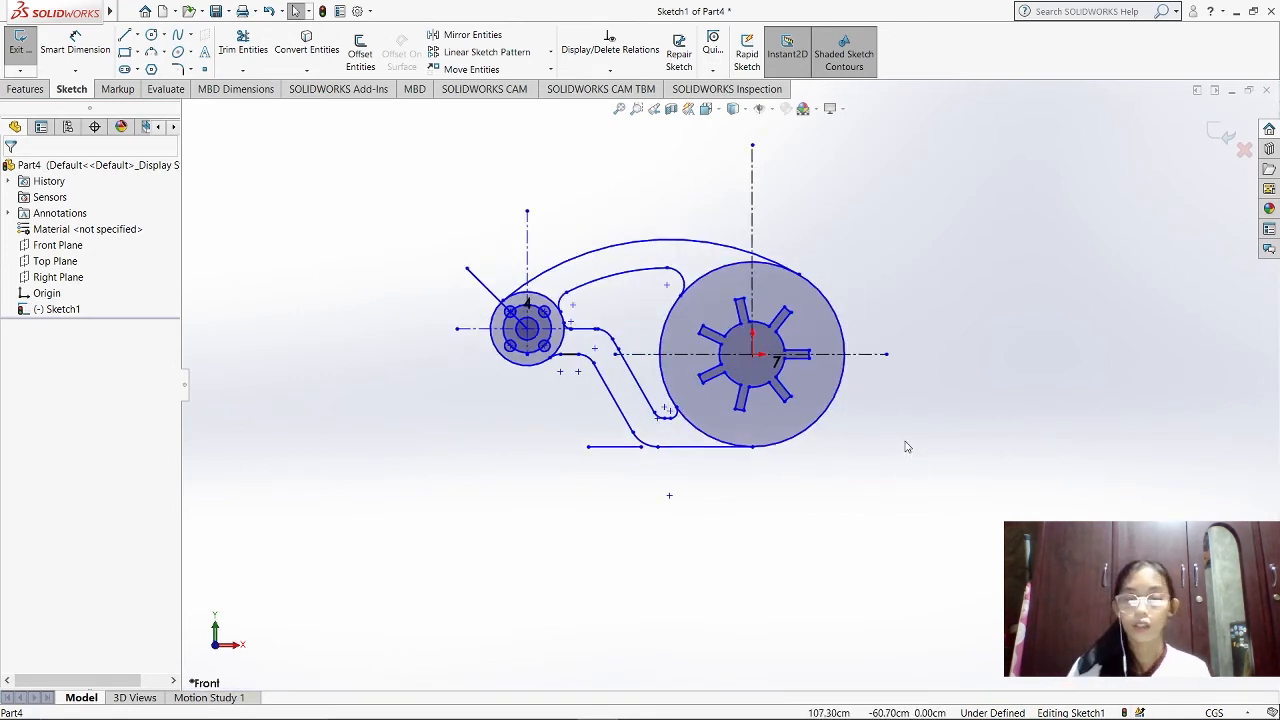
{"action": "scroll", "coordinate": [852, 315], "scroll_direction": "up", "scroll_amount": 1}
{"action": "scroll", "coordinate": [850, 308], "scroll_direction": "down", "scroll_amount": 1}
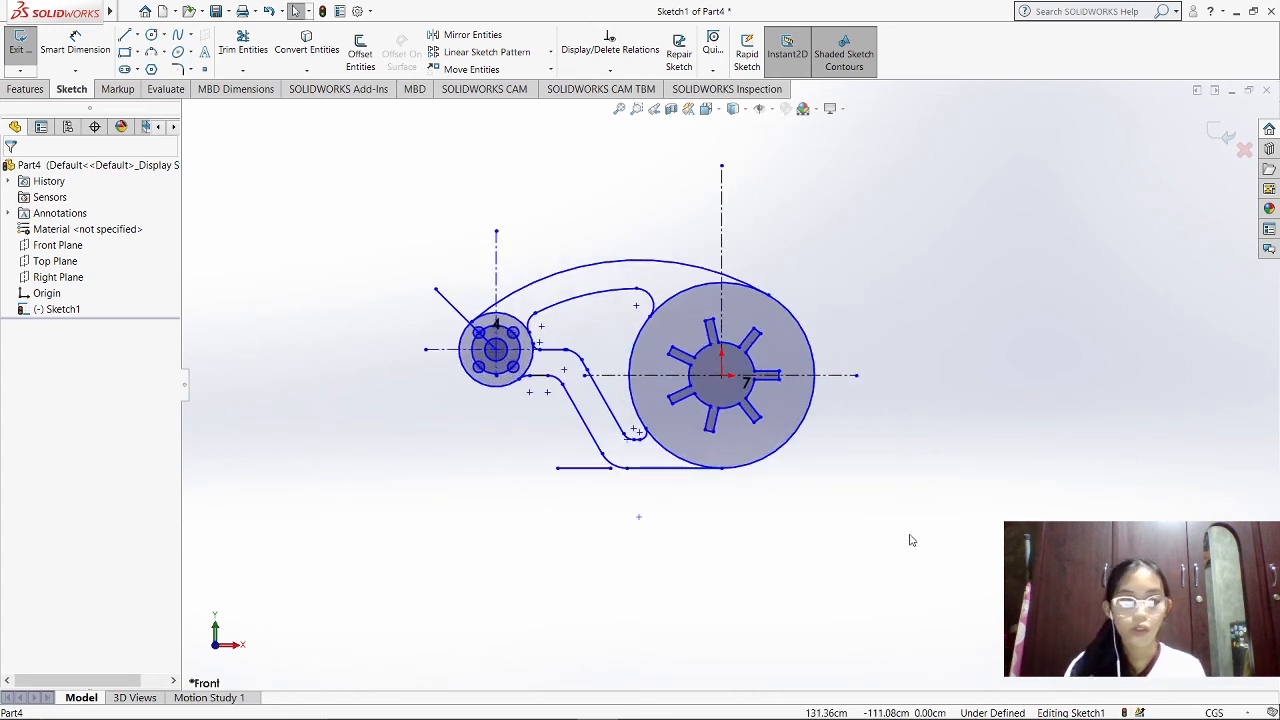
{"action": "mouse_move", "coordinate": [945, 591]}
{"action": "left_mouse_down"}
{"action": "mouse_move", "coordinate": [409, 257]}
{"action": "mouse_move", "coordinate": [349, 145]}
{"action": "left_mouse_up"}
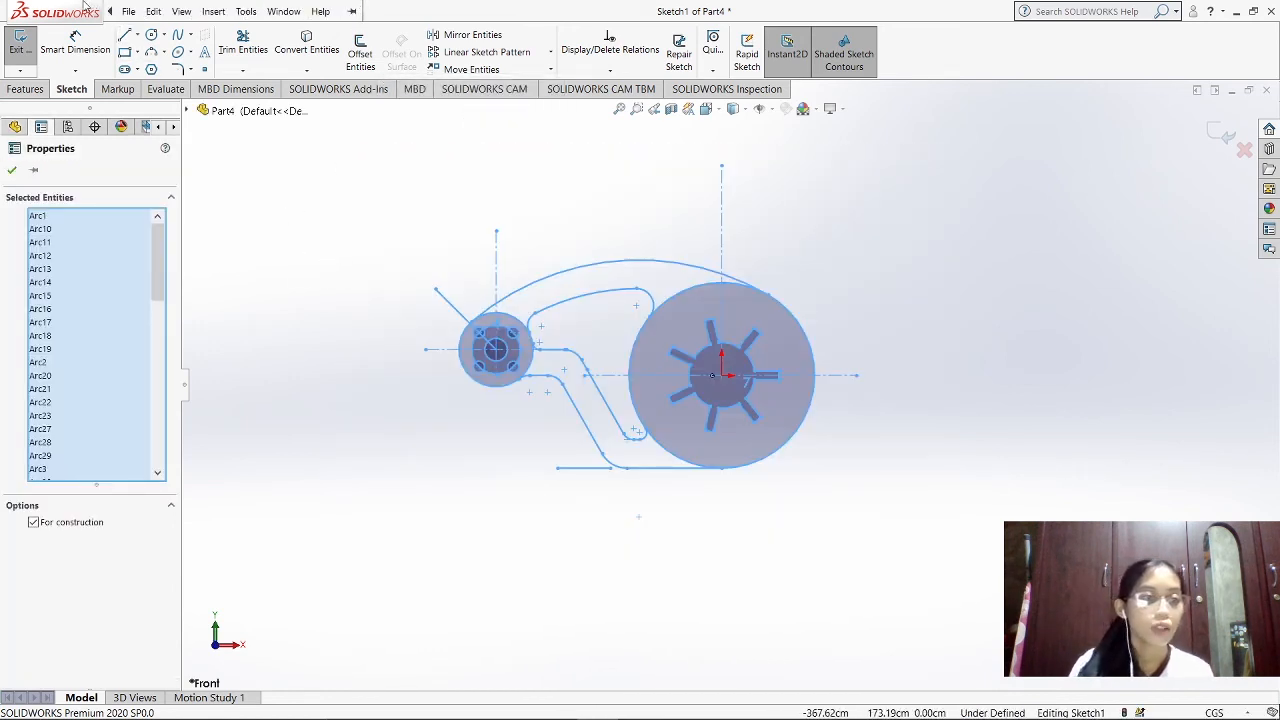
{"action": "left_click", "coordinate": [128, 11]}
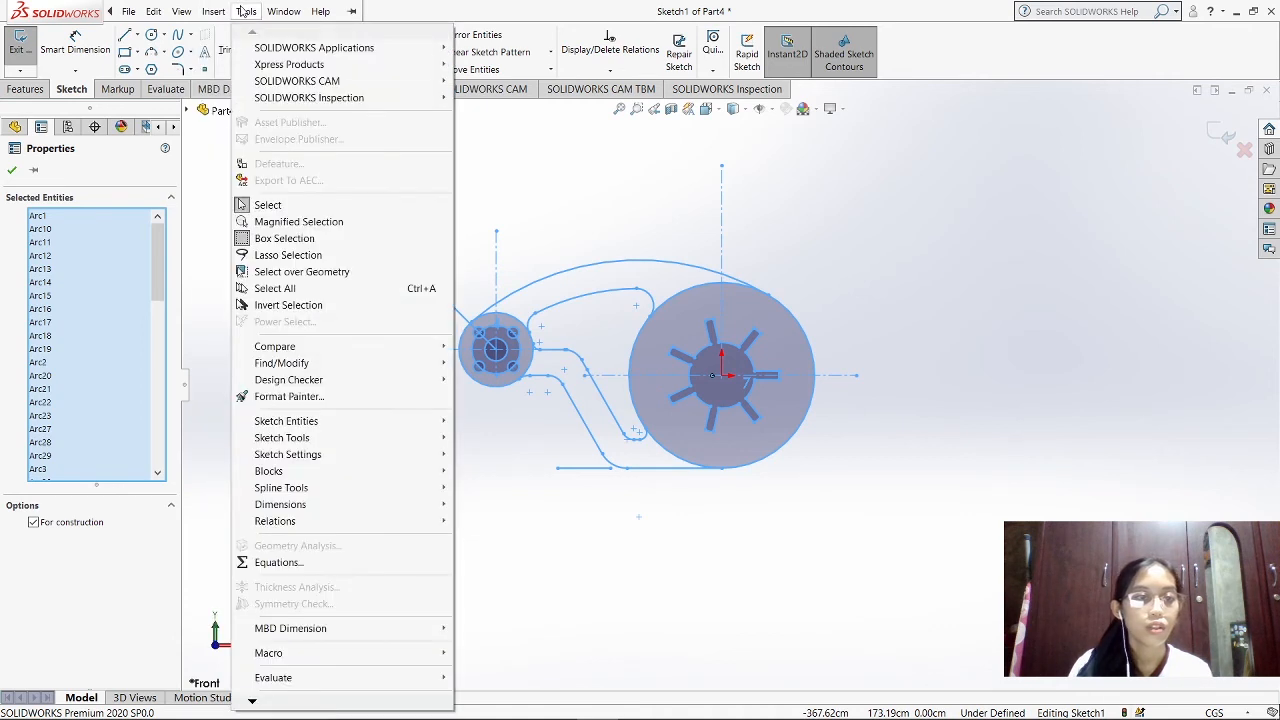
{"action": "mouse_move", "coordinate": [308, 510]}
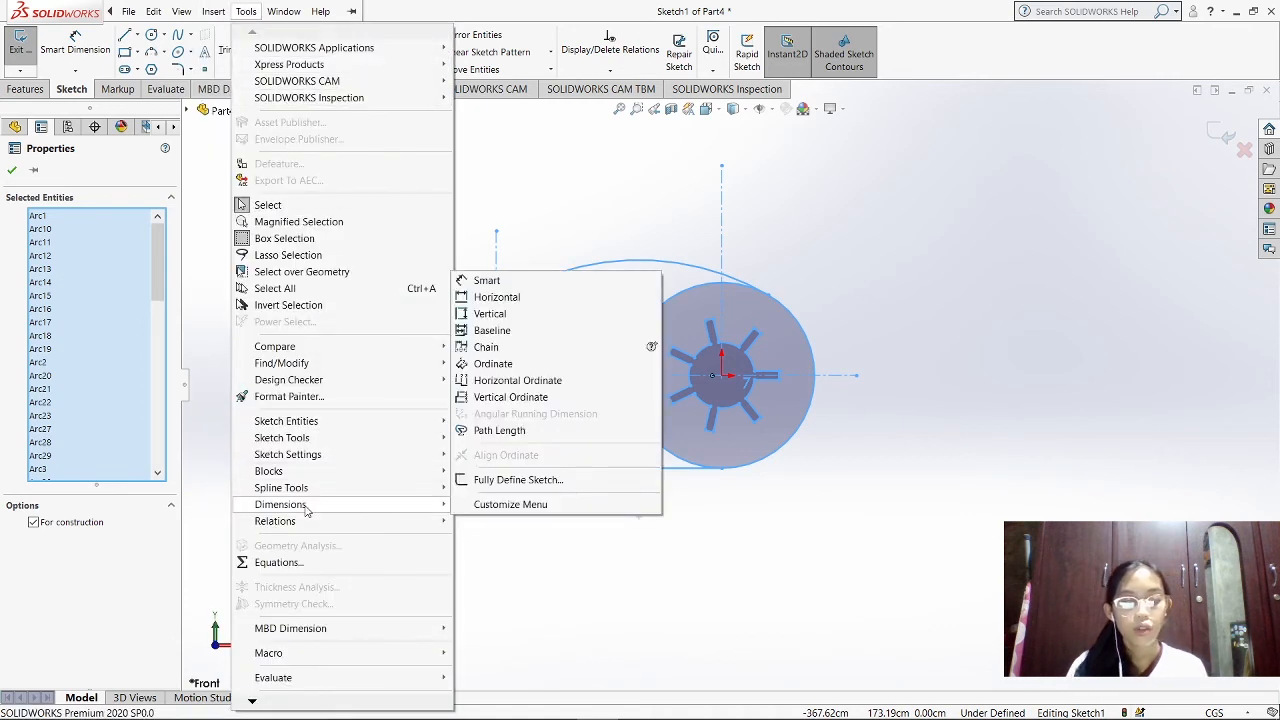
{"action": "left_click", "coordinate": [491, 488]}
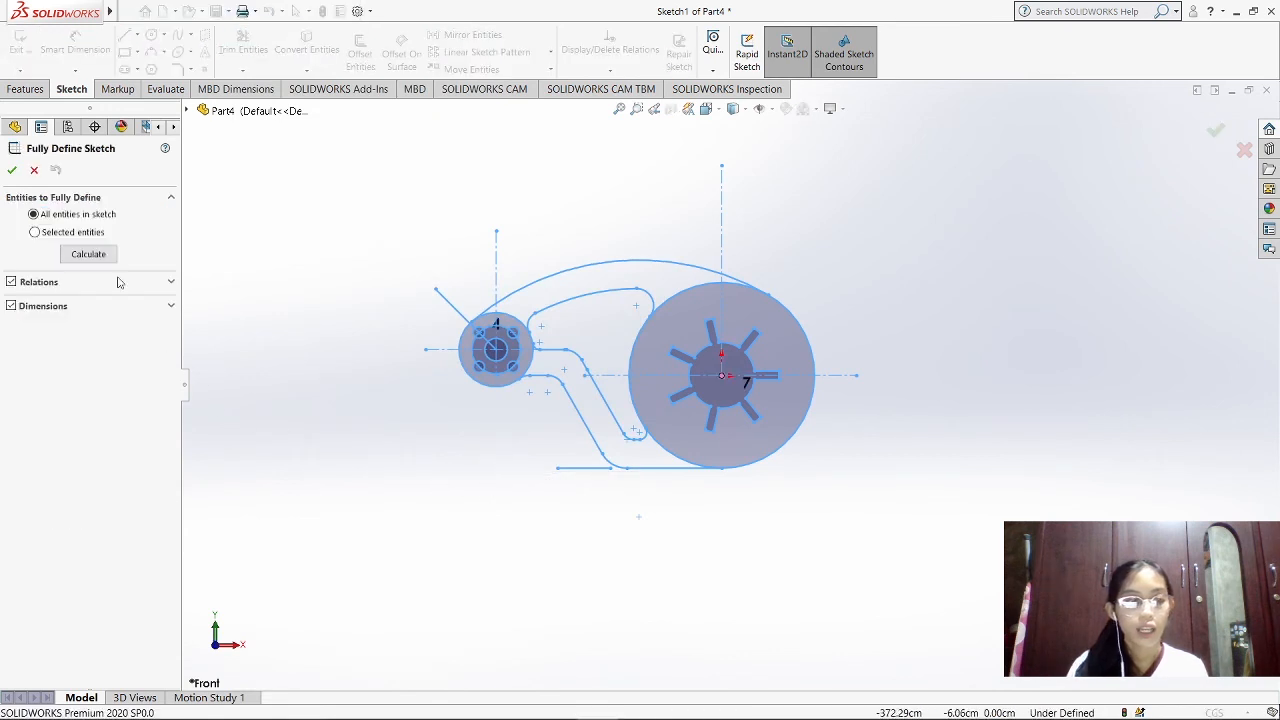
{"action": "left_click", "coordinate": [88, 255]}
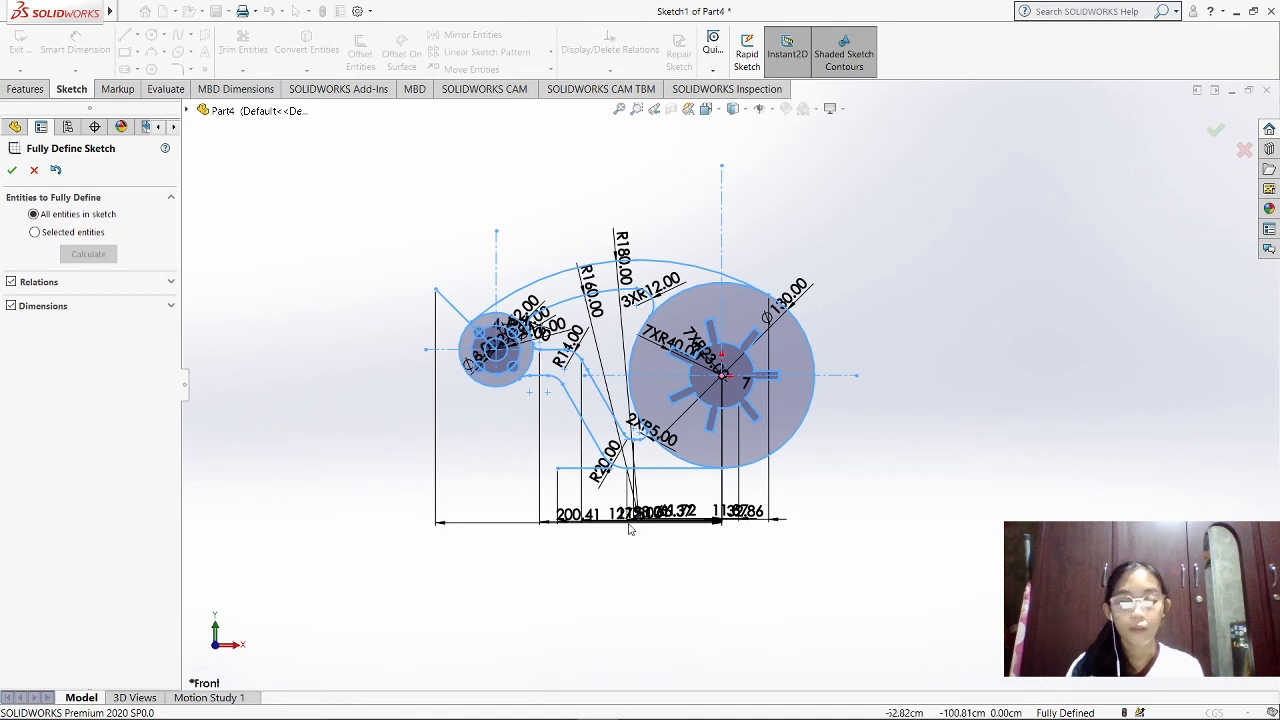
{"action": "mouse_move", "coordinate": [1008, 718]}
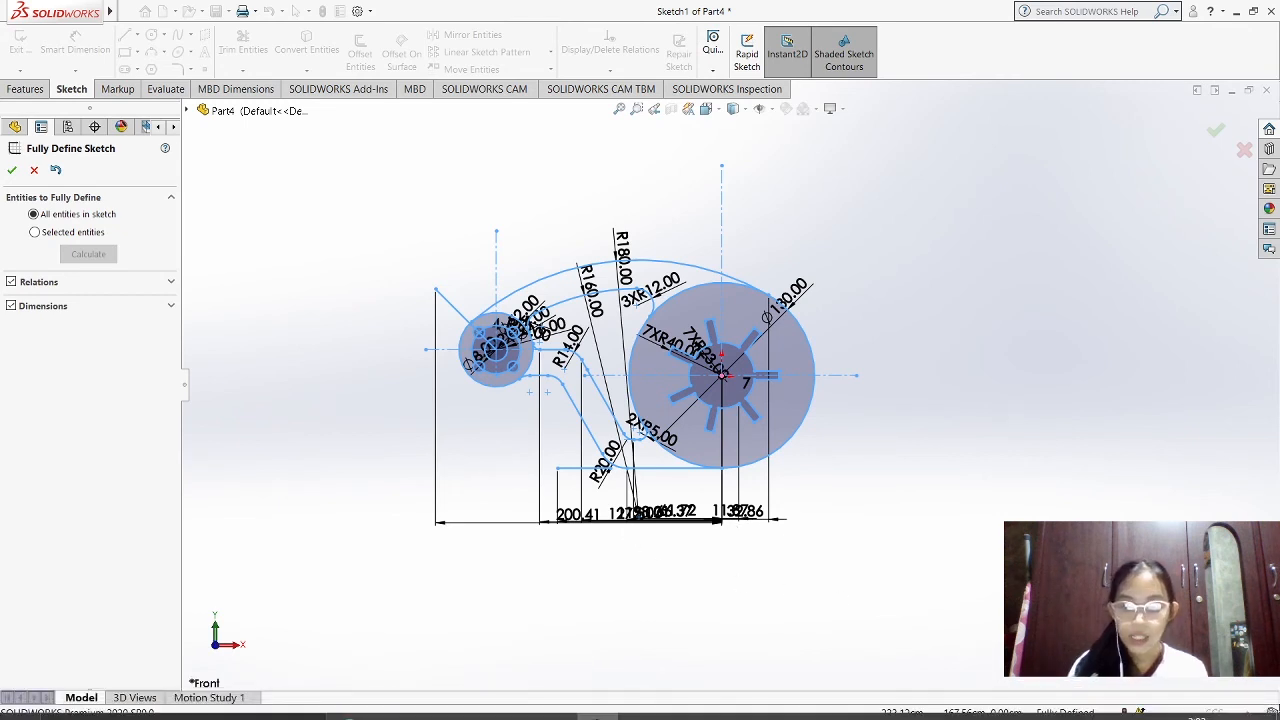
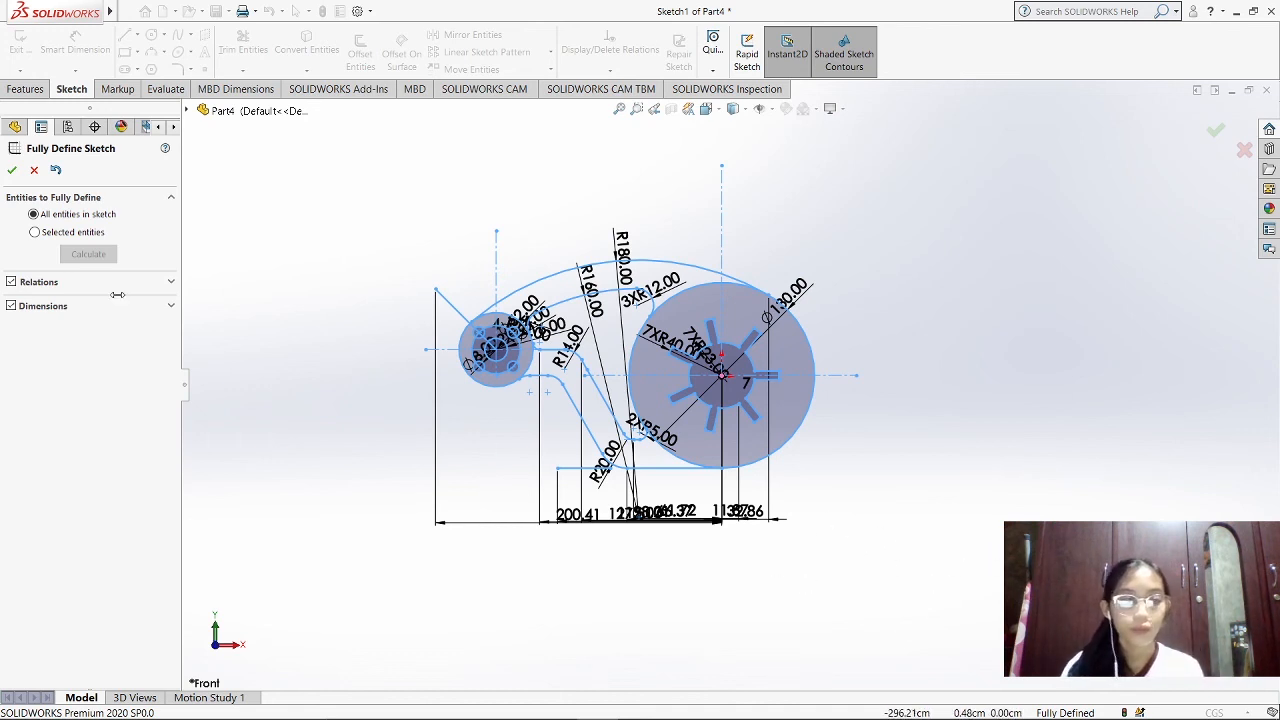
Accept the automatic sketch definition and spread its overlapping dimensions apart, placing the horizontal ones below the link and the others clear of both discs
{"action": "left_click", "coordinate": [12, 170]}
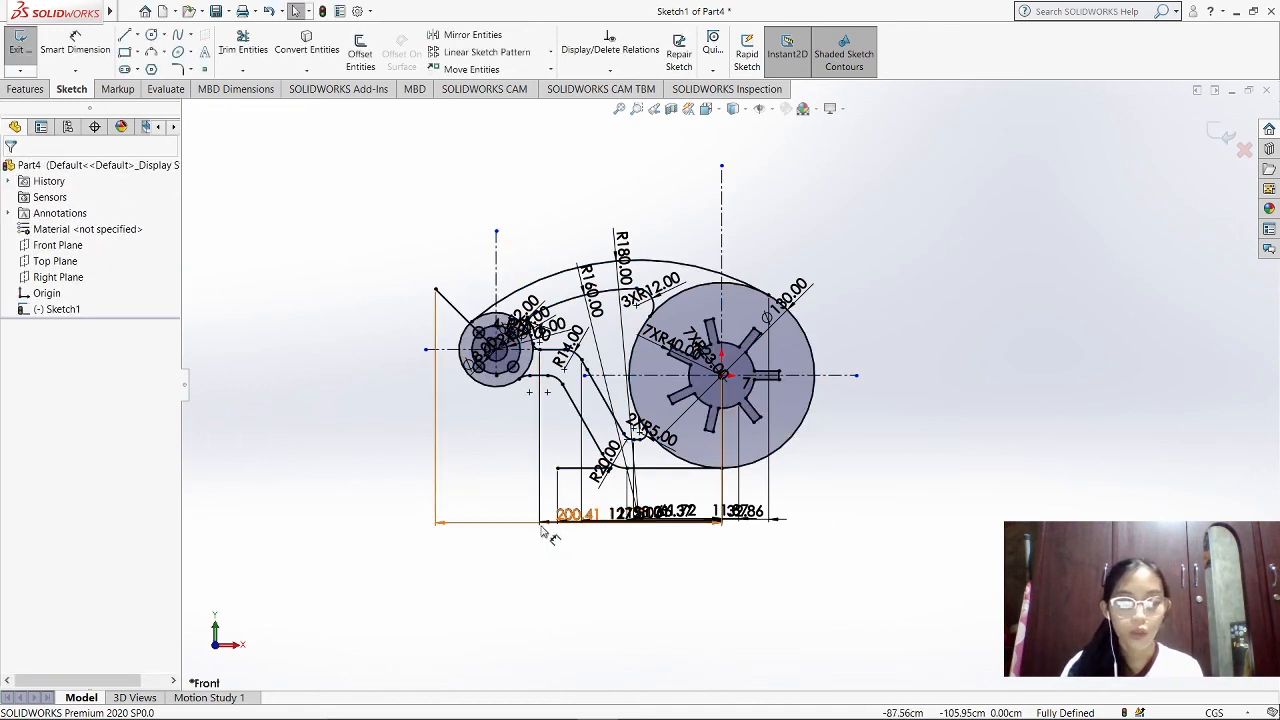
{"action": "left_click_drag", "start_coordinate": [529, 531], "coordinate": [522, 630]}
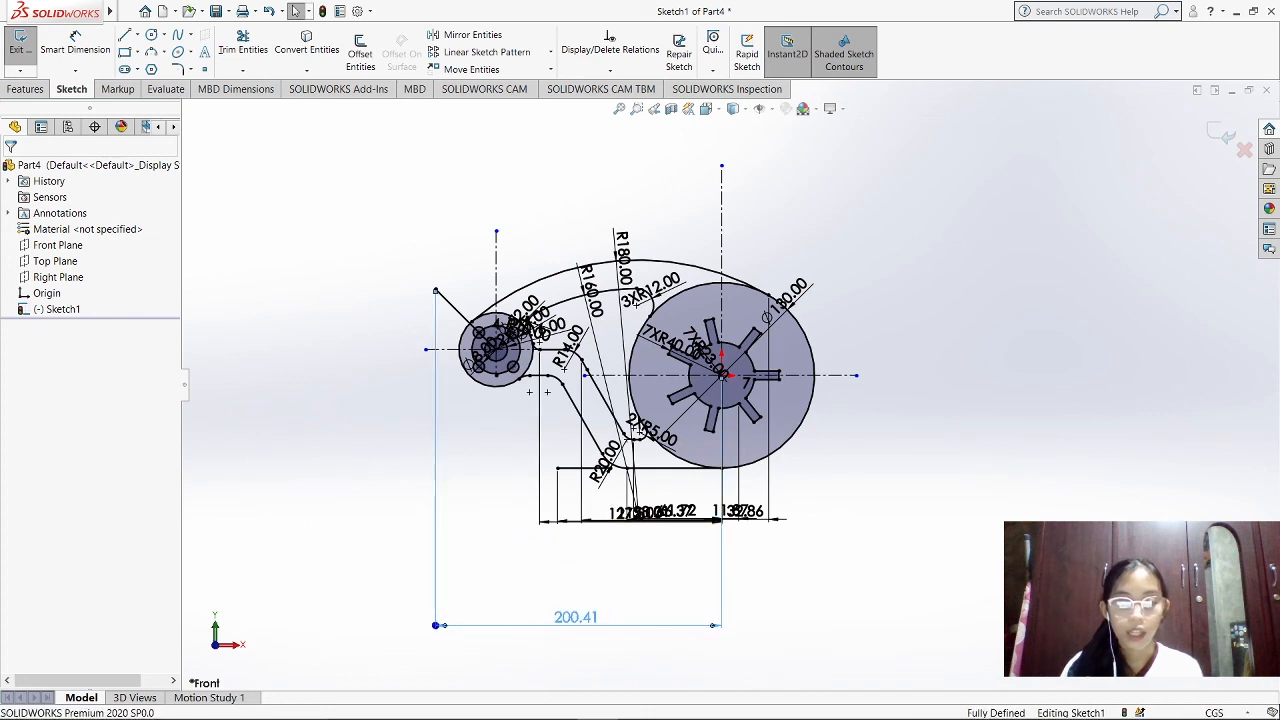
{"action": "left_click_drag", "start_coordinate": [630, 511], "coordinate": [638, 596]}
{"action": "left_click", "coordinate": [603, 458]}
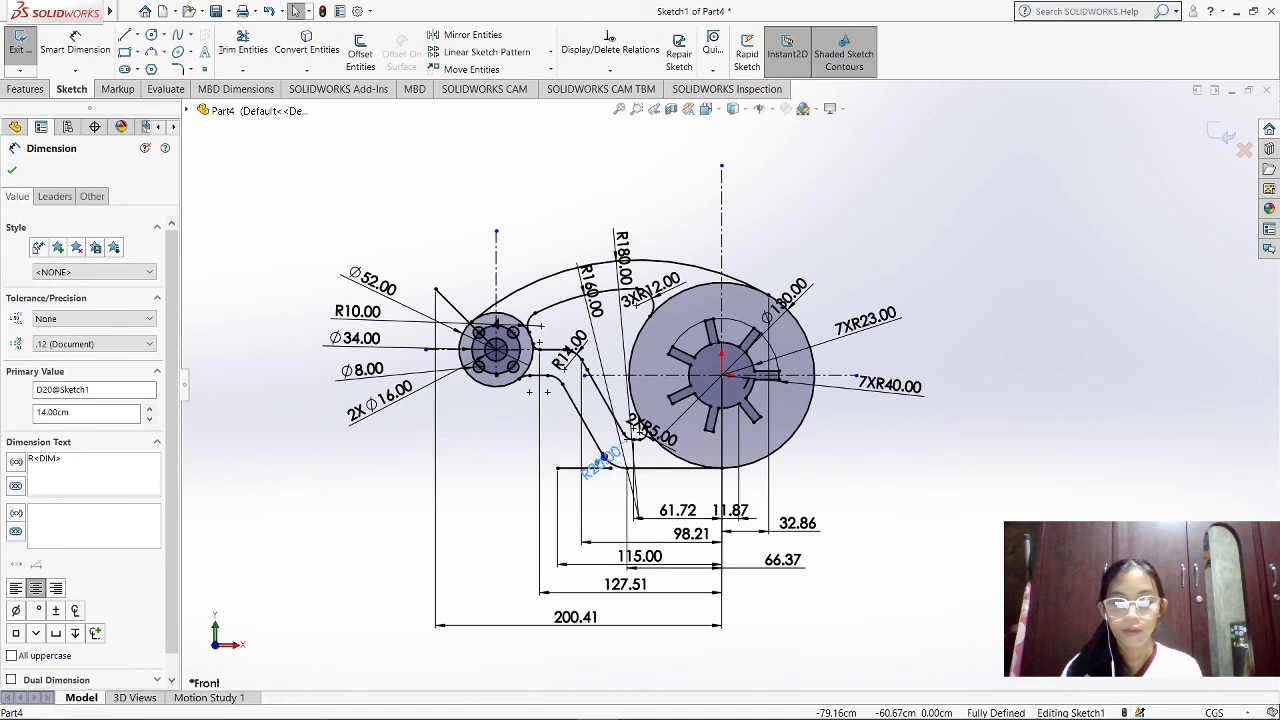